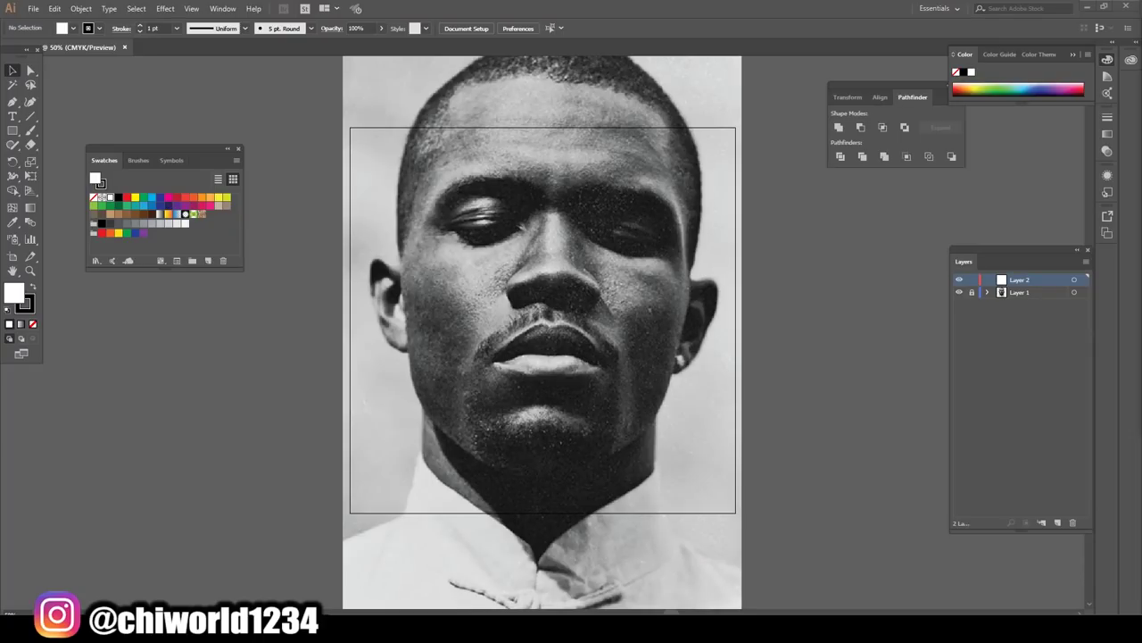
# - Set the fill to light blue #31ACFF and the stroke to None
pyautogui.click(152, 203)
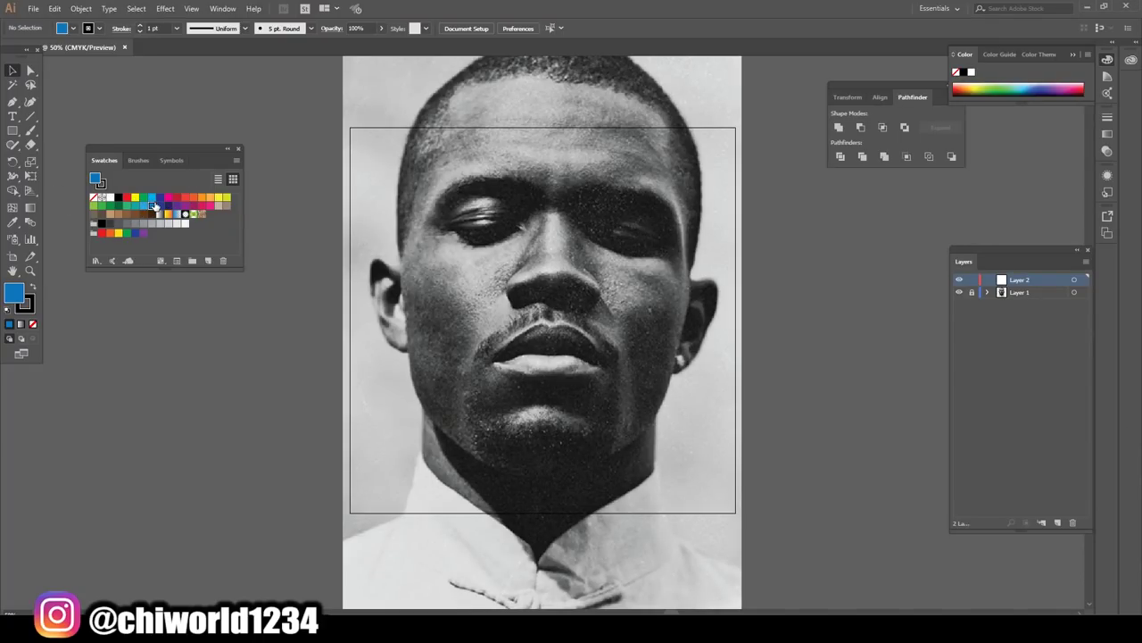
pyautogui.doubleClick(20, 296)
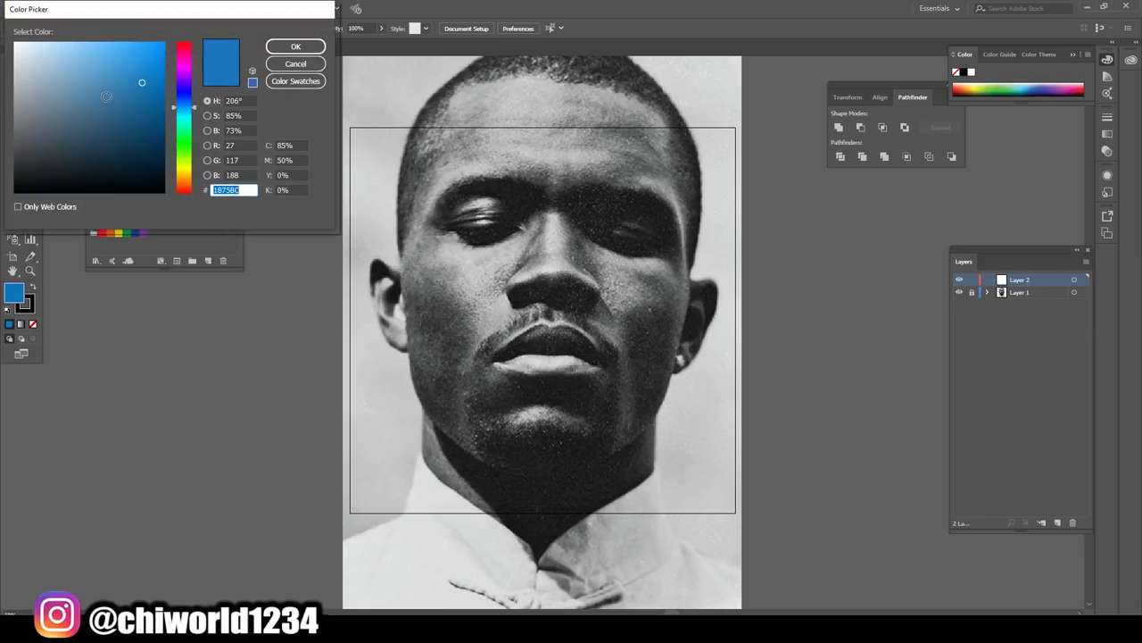
pyautogui.moveTo(106, 97)
pyautogui.mouseDown()
pyautogui.moveTo(108, 29)
pyautogui.moveTo(137, 19)
pyautogui.mouseUp()
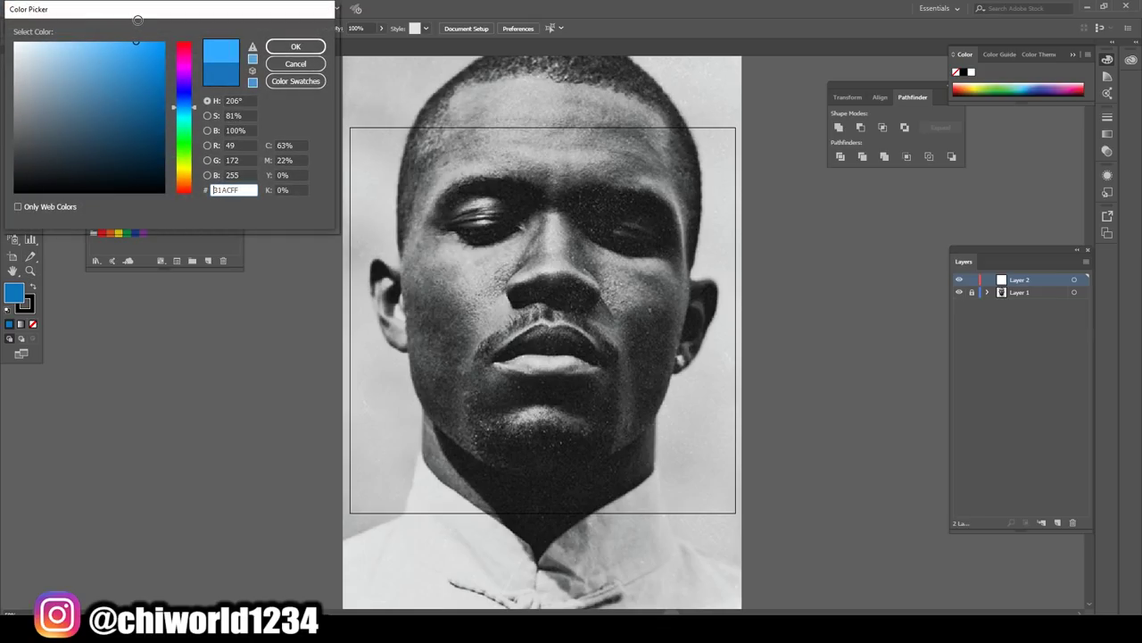
pyautogui.click(295, 46)
pyautogui.click(33, 324)
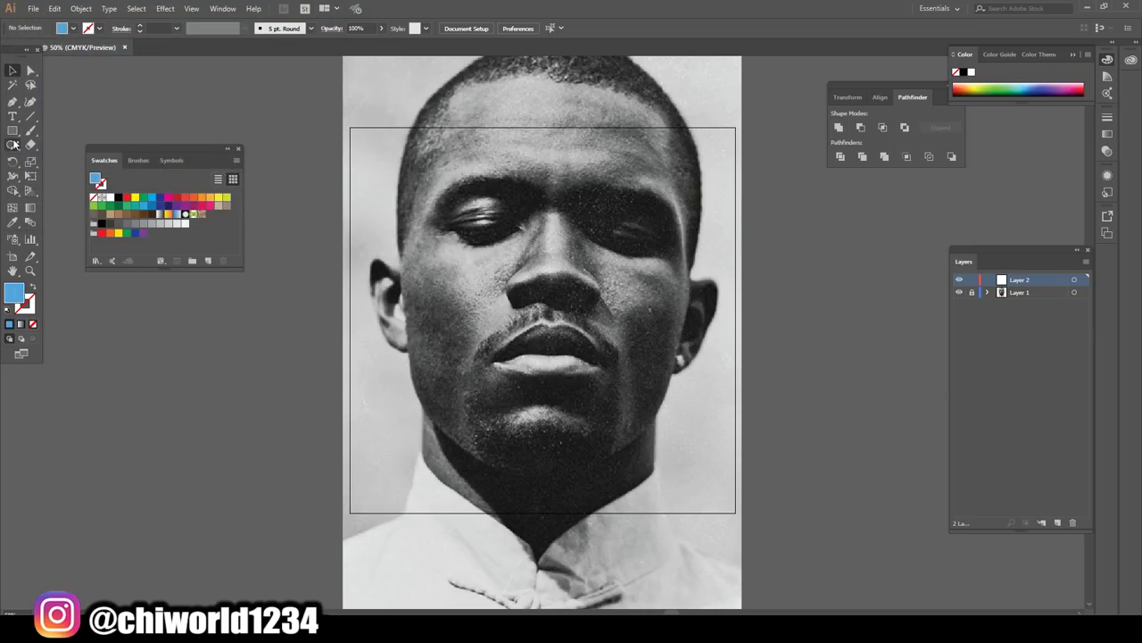
# - Select the Pencil tool and set its options so new strokes are filled
pyautogui.click(12, 145)
pyautogui.click(64, 159)
pyautogui.doubleClick(12, 144)
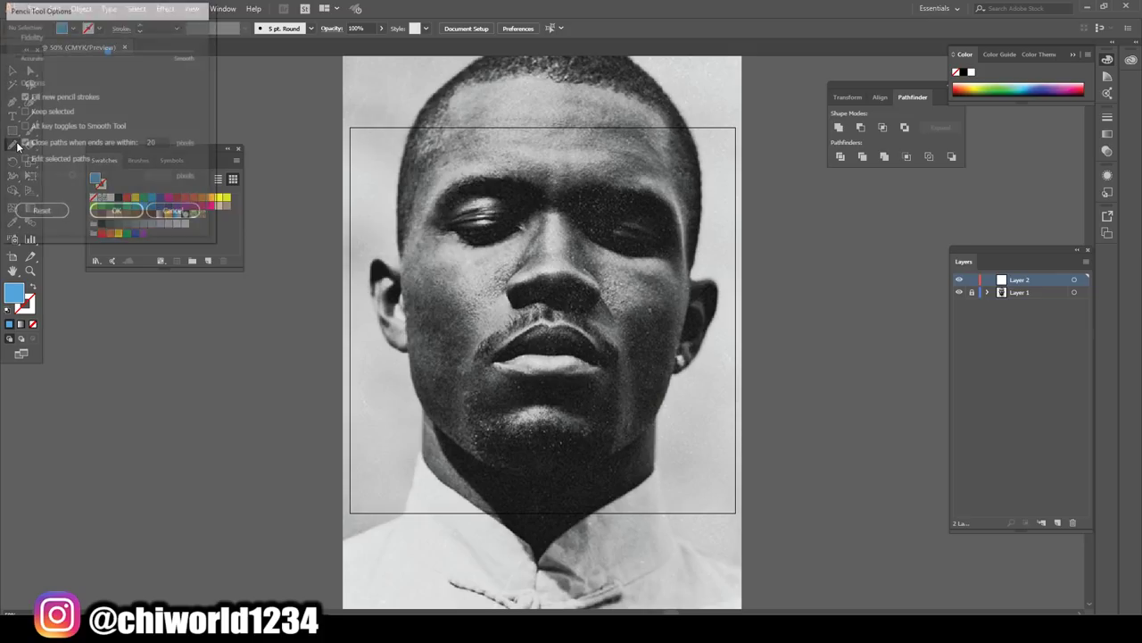
pyautogui.click(116, 213)
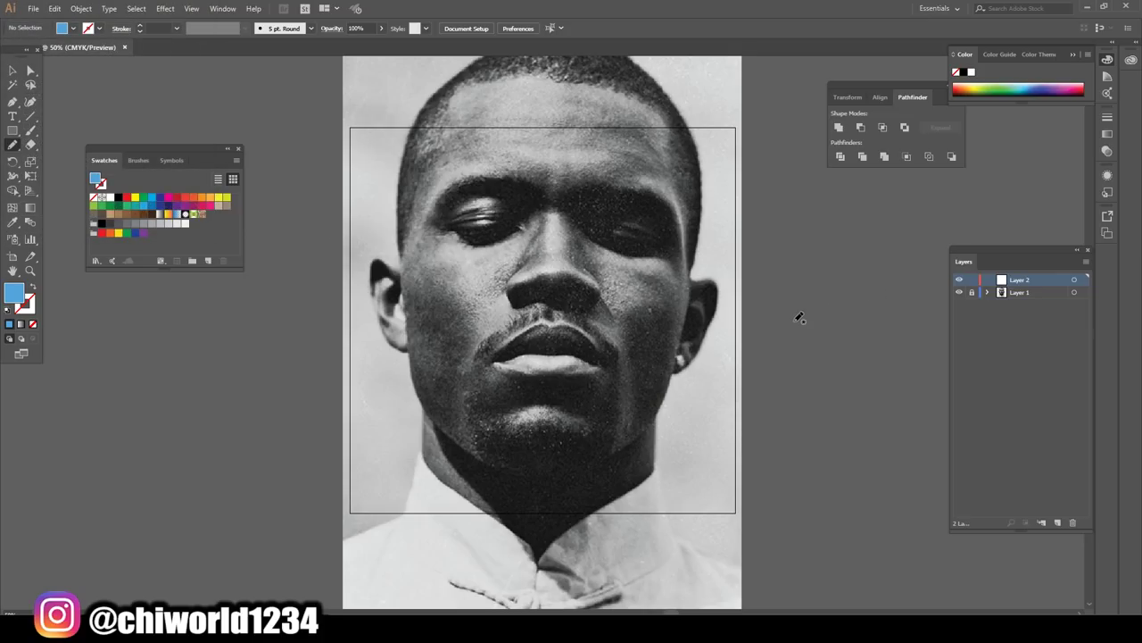
# - Draw a filled tear stream with a drip branch from the first eye down the cheek
pyautogui.hotkey('ctrl', '=')
pyautogui.hotkey('ctrl', '=')
pyautogui.hotkey('ctrl', '=')
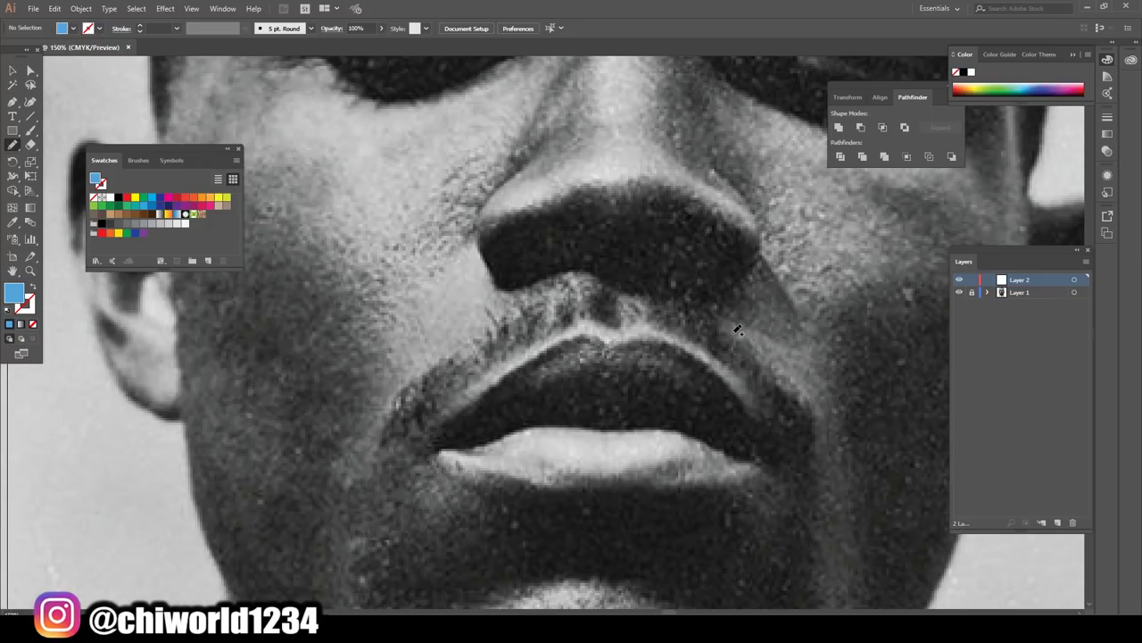
pyautogui.hotkey('ctrl', '=')
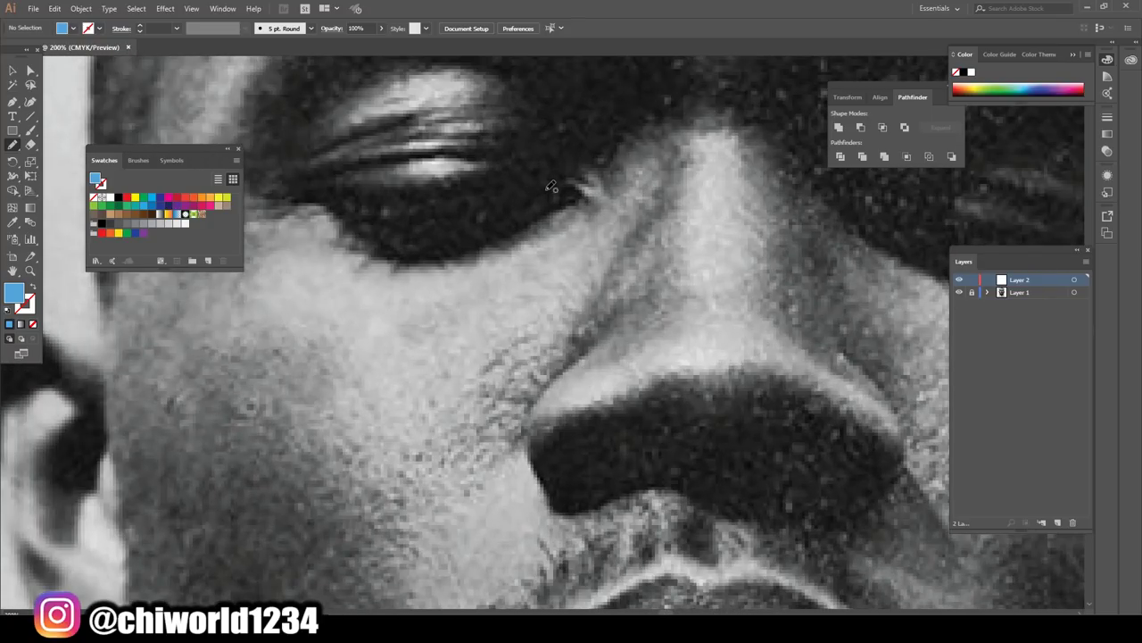
pyautogui.moveTo(544, 184)
pyautogui.mouseDown()
pyautogui.moveTo(579, 186)
pyautogui.moveTo(429, 566)
pyautogui.mouseUp()
pyautogui.moveTo(430, 466); pyautogui.dragTo(475, 378)
pyautogui.moveTo(540, 228)
pyautogui.mouseDown()
pyautogui.moveTo(510, 288)
pyautogui.moveTo(472, 295)
pyautogui.moveTo(524, 212)
pyautogui.moveTo(489, 193)
pyautogui.moveTo(540, 185)
pyautogui.mouseUp()
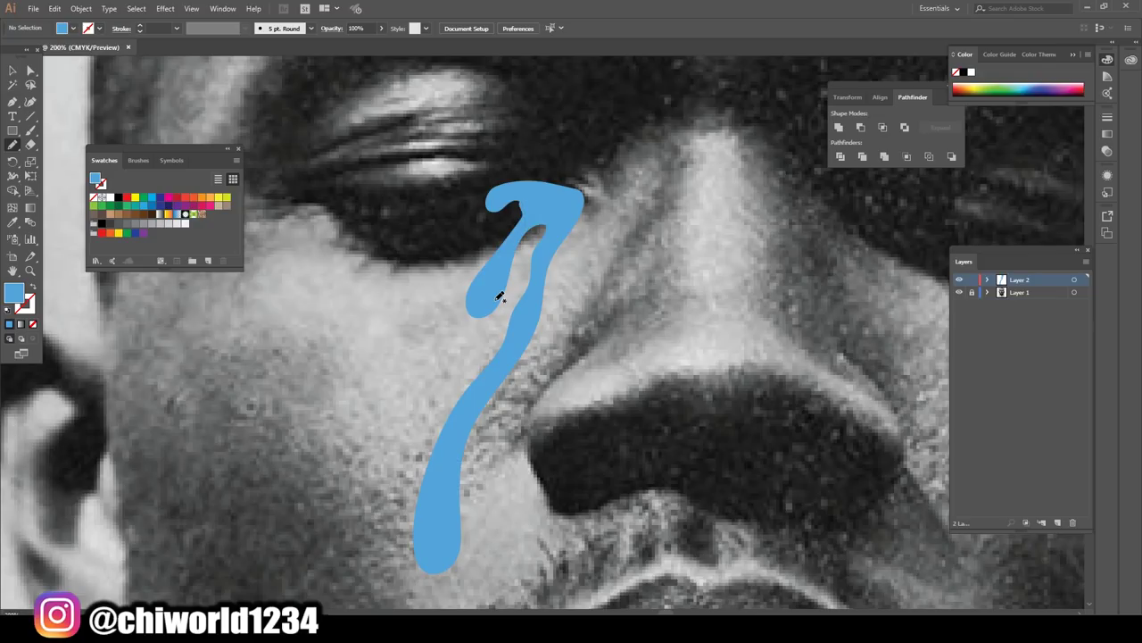
# - Draw a second tear stream from the other eye down its cheek
pyautogui.hotkey('ctrl', '0')
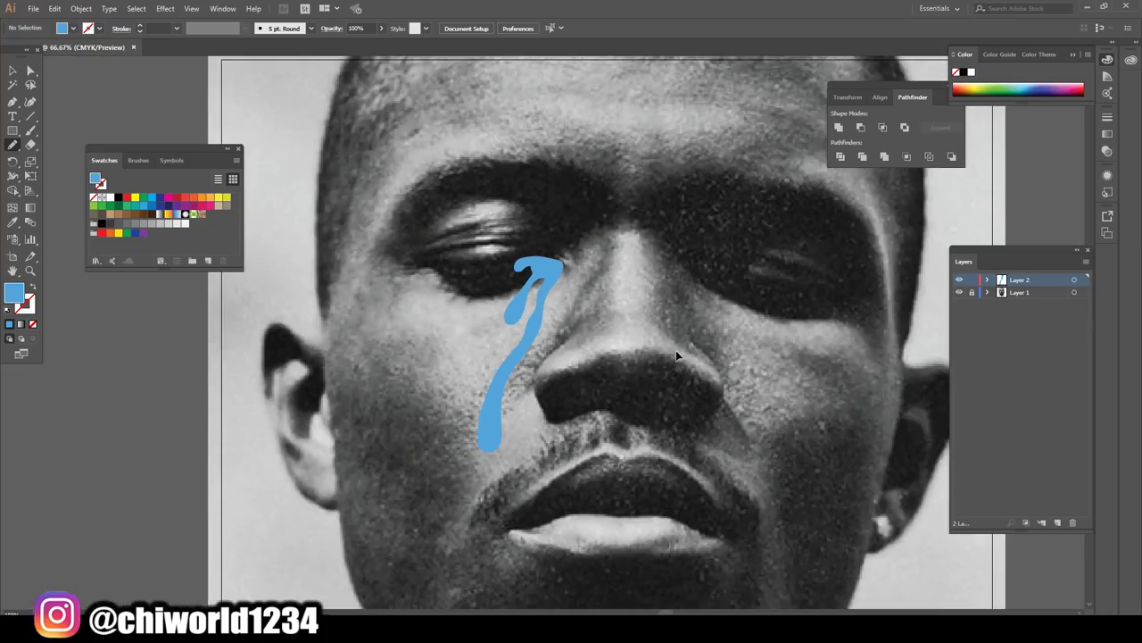
pyautogui.scroll(3, 691, 344)
pyautogui.scroll(2, 692, 345)
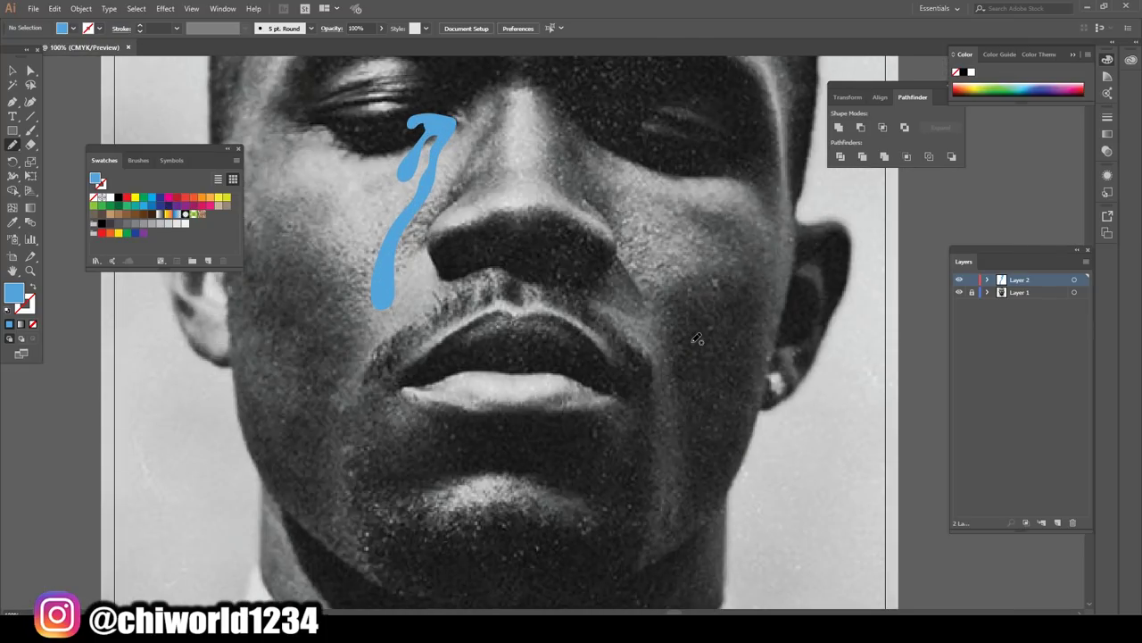
pyautogui.moveTo(644, 140)
pyautogui.mouseDown()
pyautogui.moveTo(606, 121)
pyautogui.moveTo(624, 174)
pyautogui.mouseUp()
pyautogui.moveTo(646, 257)
pyautogui.mouseDown()
pyautogui.moveTo(658, 371)
pyautogui.moveTo(646, 198)
pyautogui.moveTo(660, 152)
pyautogui.moveTo(638, 123)
pyautogui.mouseUp()
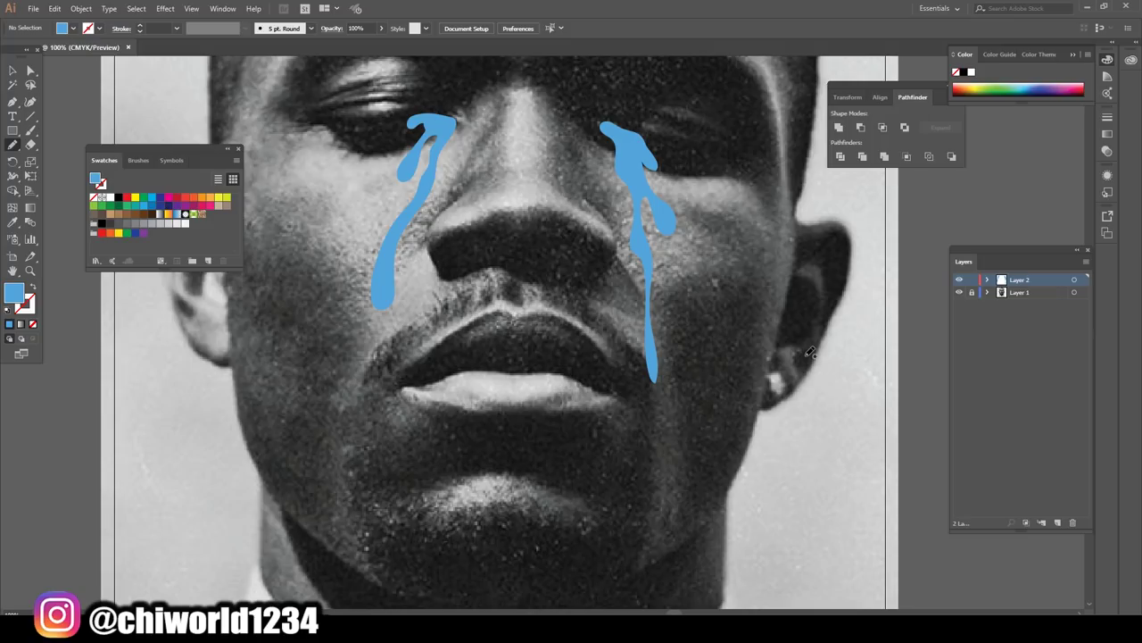
pyautogui.hotkey('ctrl', '-')
pyautogui.hotkey('ctrl', '-')
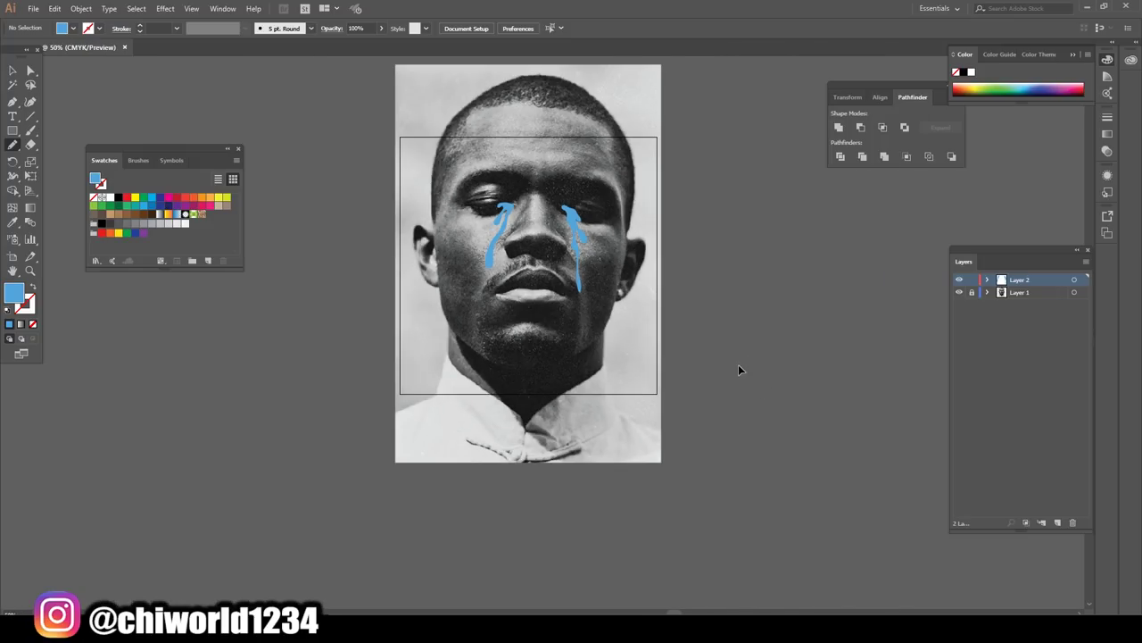
# - Draw a blue drip shape along the right jaw
pyautogui.hotkey('ctrl', '+')
pyautogui.hotkey('ctrl', '+')
pyautogui.hotkey('ctrl', '+')
pyautogui.scroll(-3, 739, 362)
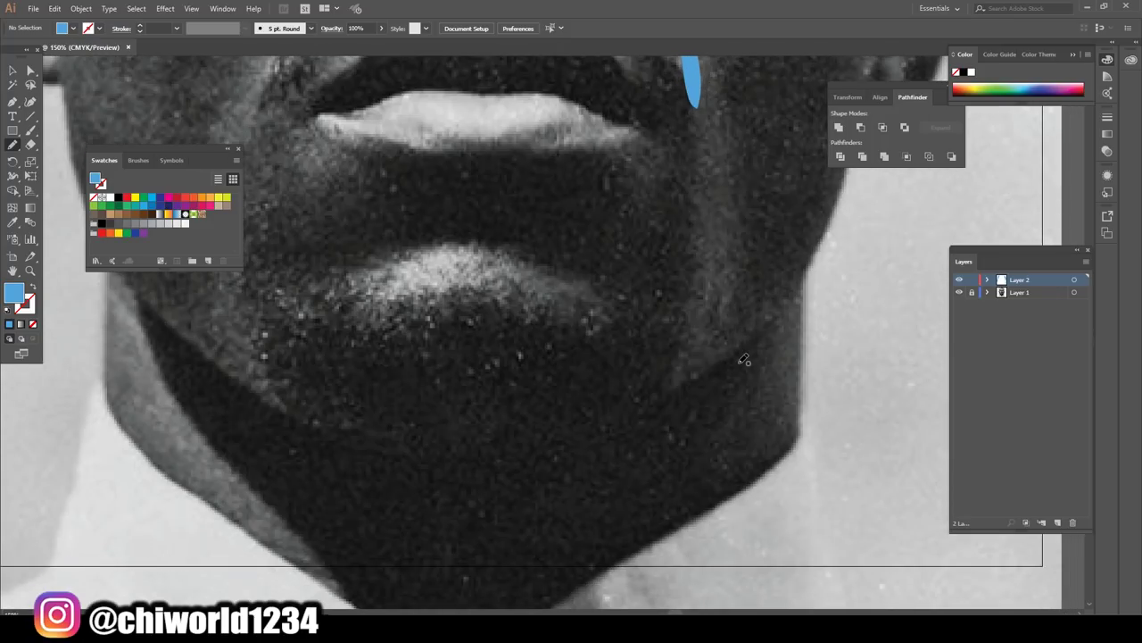
pyautogui.hscroll(3, 741, 361)
pyautogui.scroll(2, 741, 361)
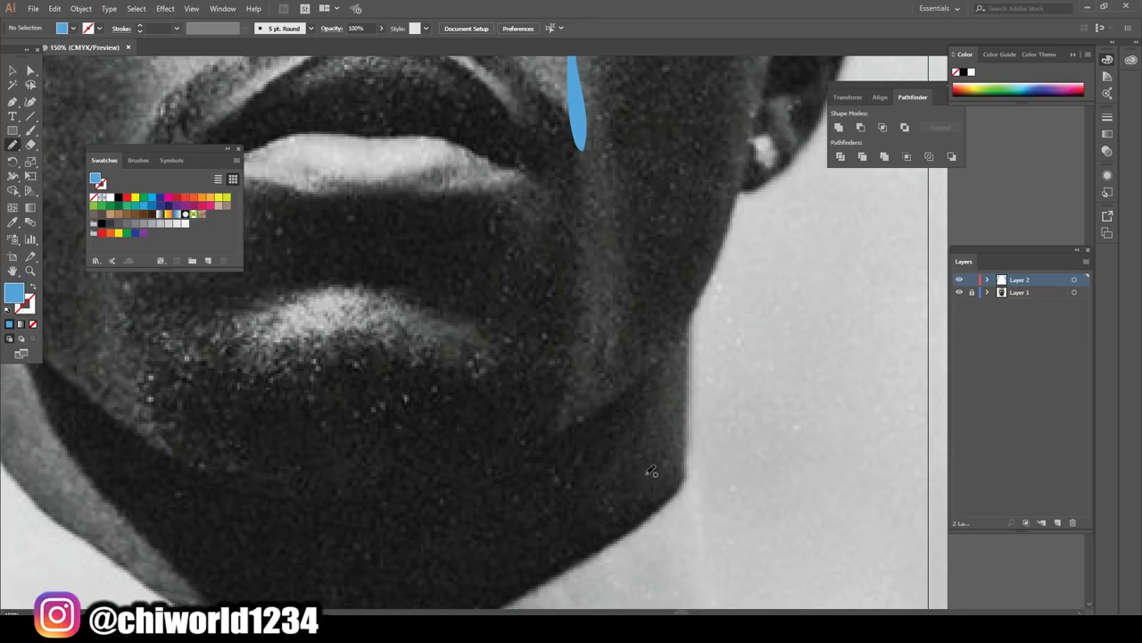
pyautogui.moveTo(648, 518)
pyautogui.mouseDown()
pyautogui.moveTo(628, 349)
pyautogui.moveTo(589, 255)
pyautogui.moveTo(604, 391)
pyautogui.moveTo(600, 506)
pyautogui.moveTo(650, 501)
pyautogui.mouseUp()
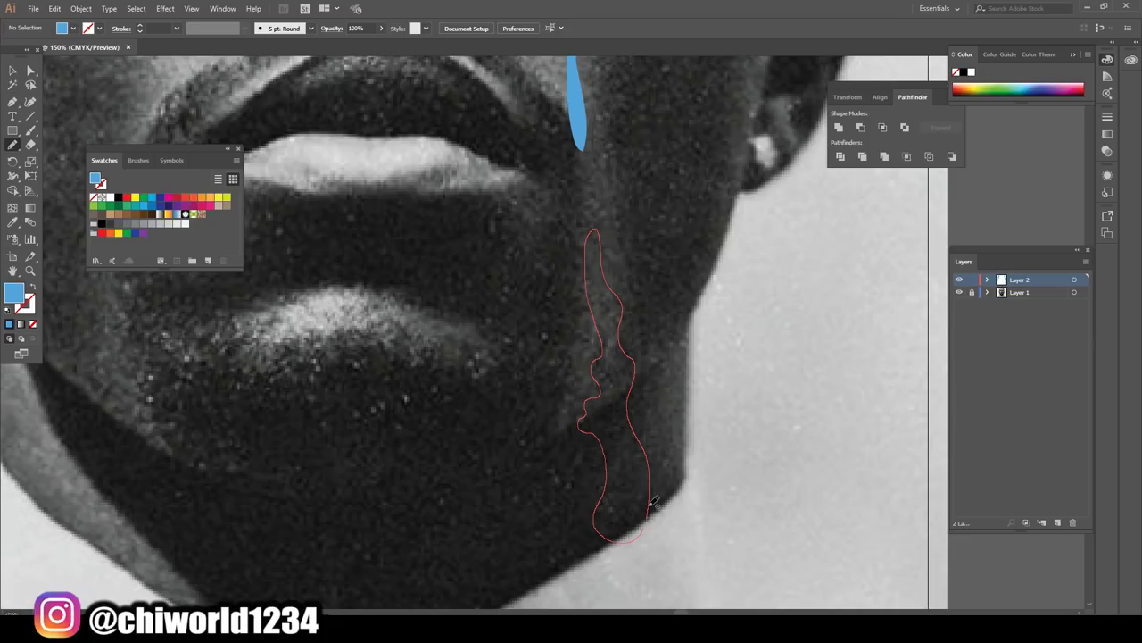
# - Draw a closed blue drip shape on the left side of the chin
pyautogui.scroll(-3, 760, 481)
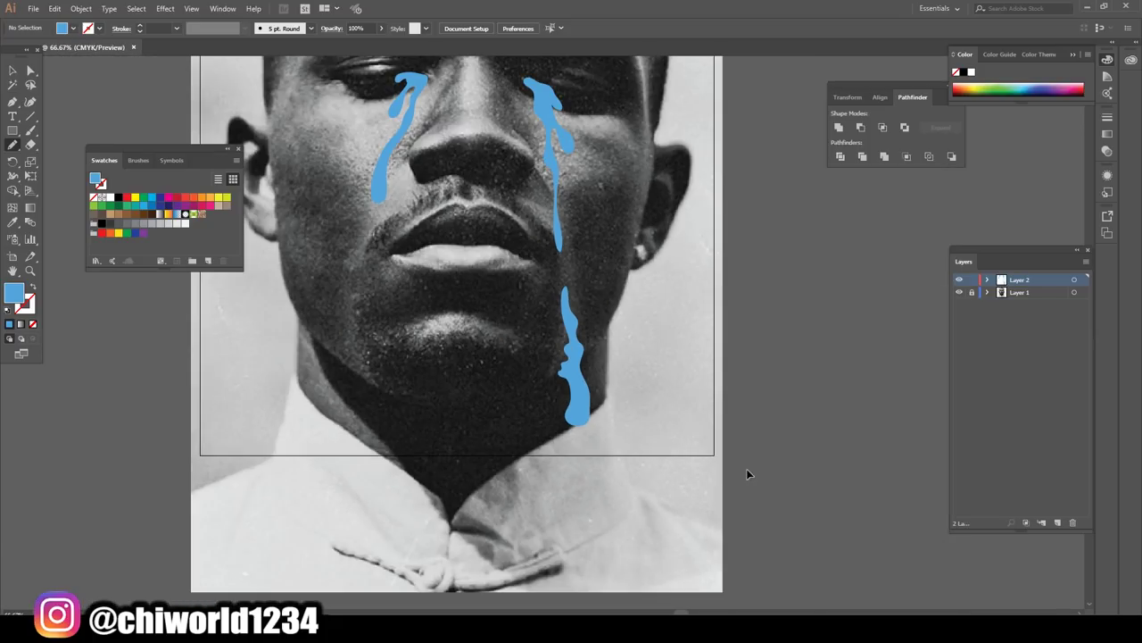
pyautogui.scroll(2, 696, 467)
pyautogui.scroll(3, 701, 471)
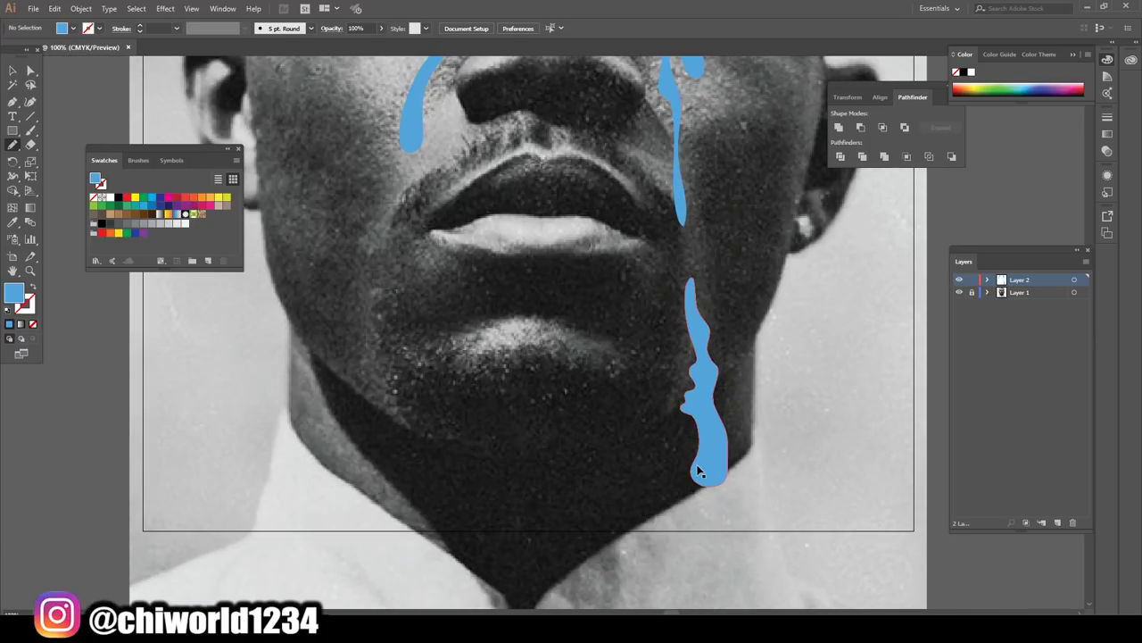
pyautogui.hscroll(-2, 705, 468)
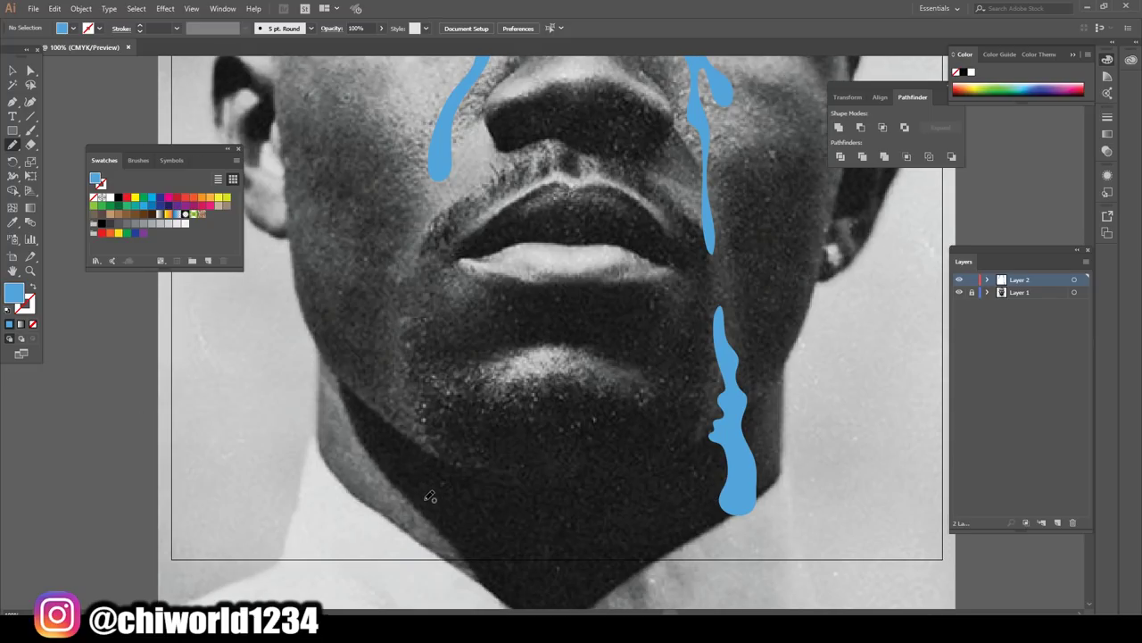
pyautogui.moveTo(429, 502); pyautogui.dragTo(468, 423)
pyautogui.moveTo(442, 404); pyautogui.dragTo(431, 415)
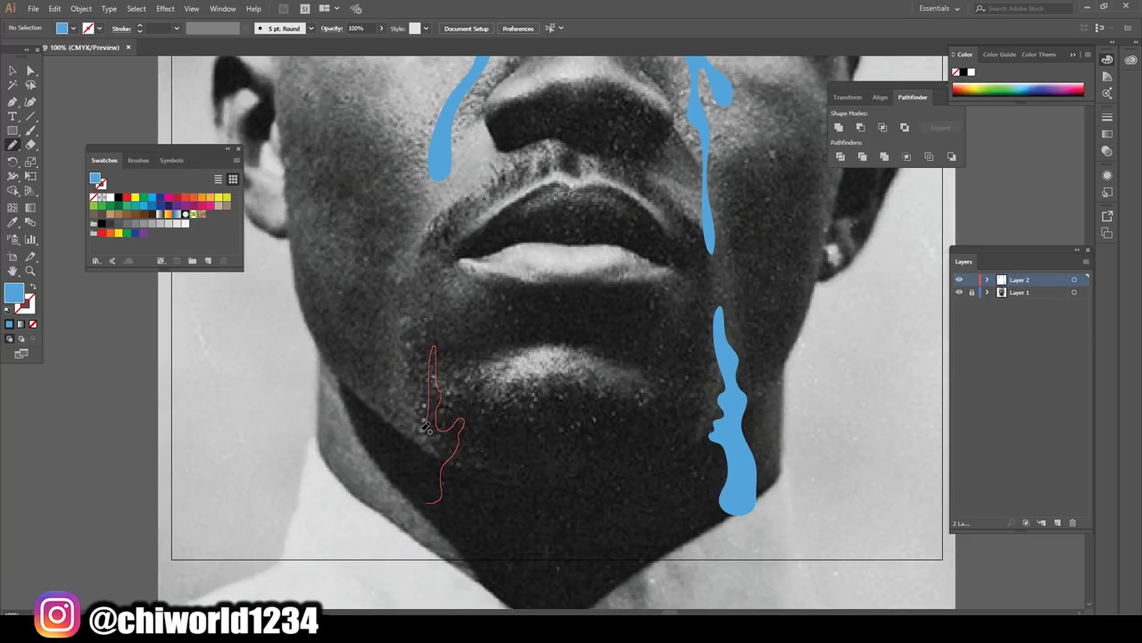
pyautogui.moveTo(417, 435); pyautogui.dragTo(427, 503)
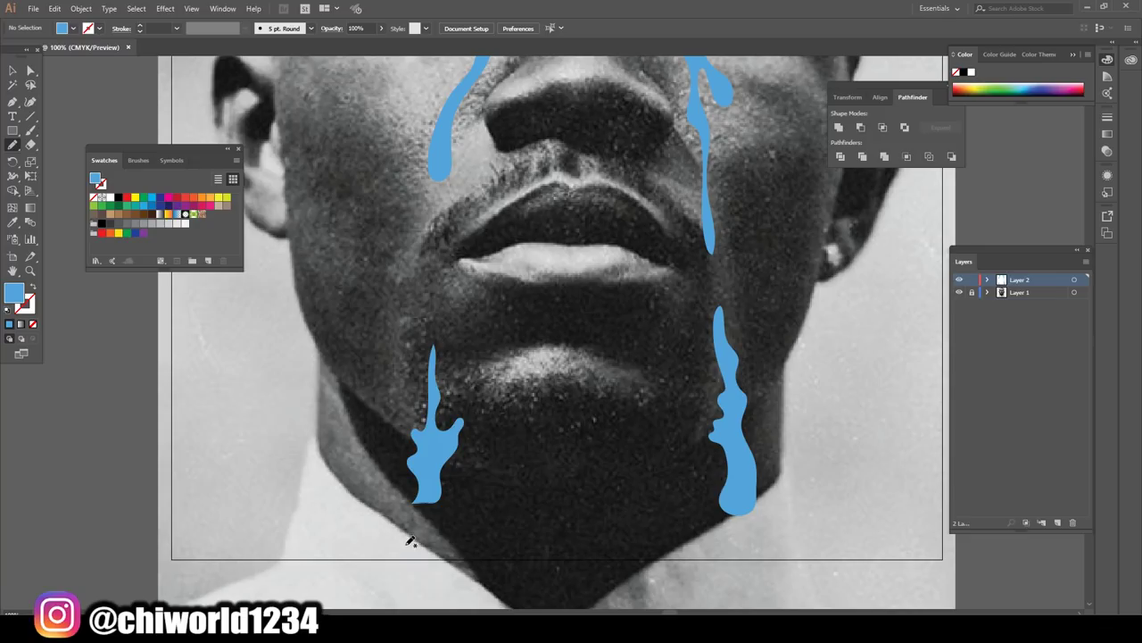
pyautogui.hotkey('ctrl', '-')
pyautogui.hotkey('ctrl', '-')
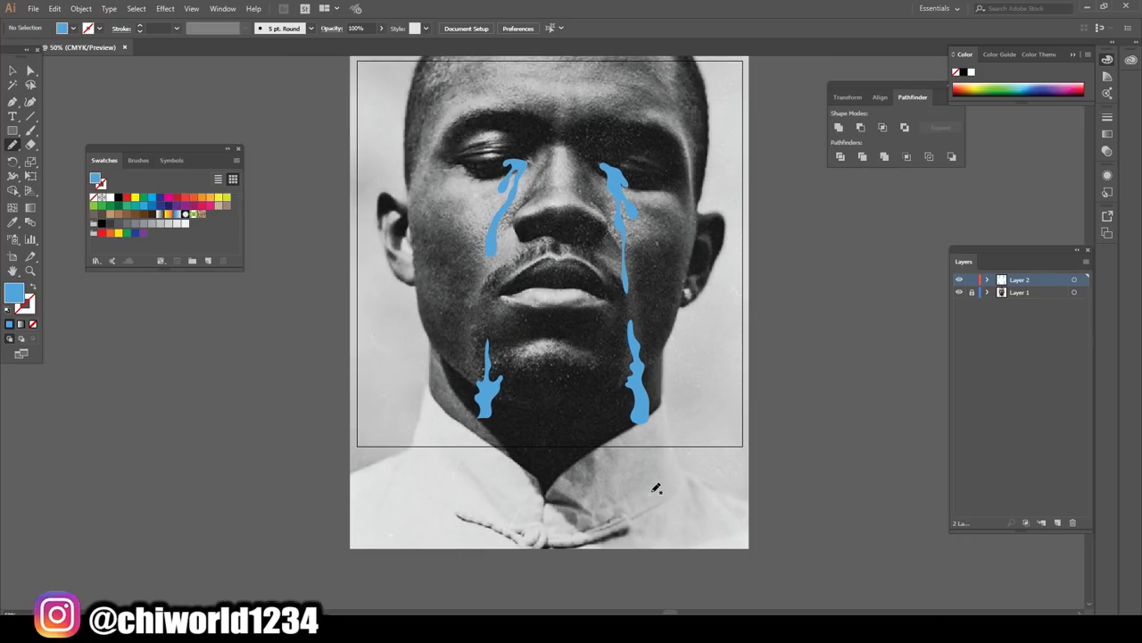
# - Add small blue droplets above the left and right chin drips
pyautogui.hotkey('ctrl', '+')
pyautogui.hotkey('ctrl', '+')
pyautogui.hotkey('ctrl', '+')
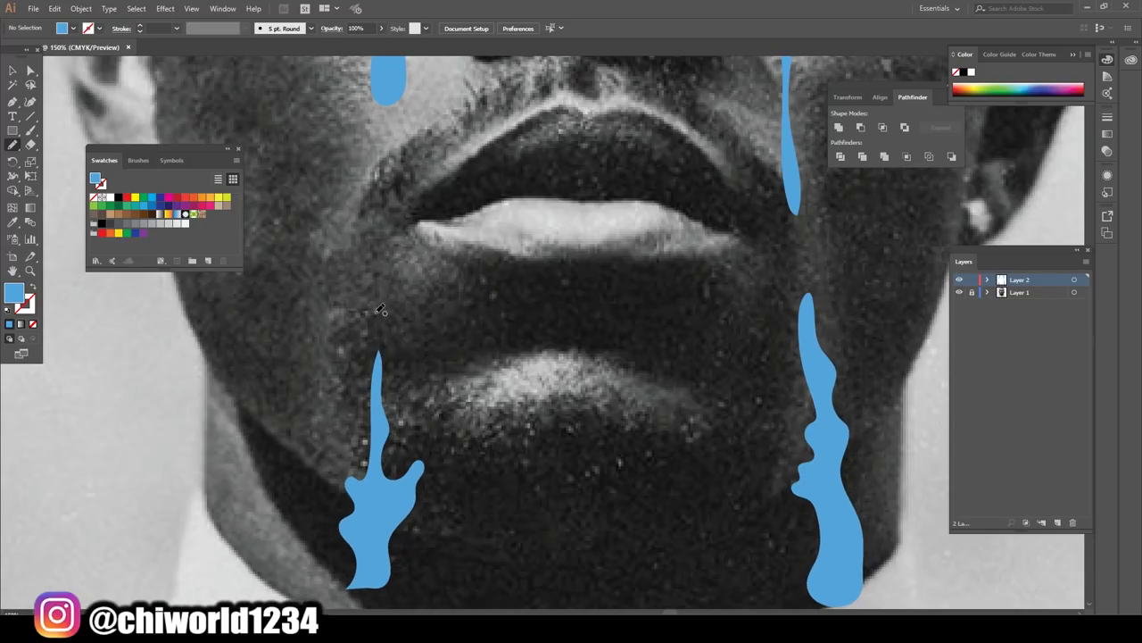
pyautogui.moveTo(379, 327); pyautogui.dragTo(378, 317)
pyautogui.scroll(1, 382, 544)
pyautogui.scroll(1, 382, 544)
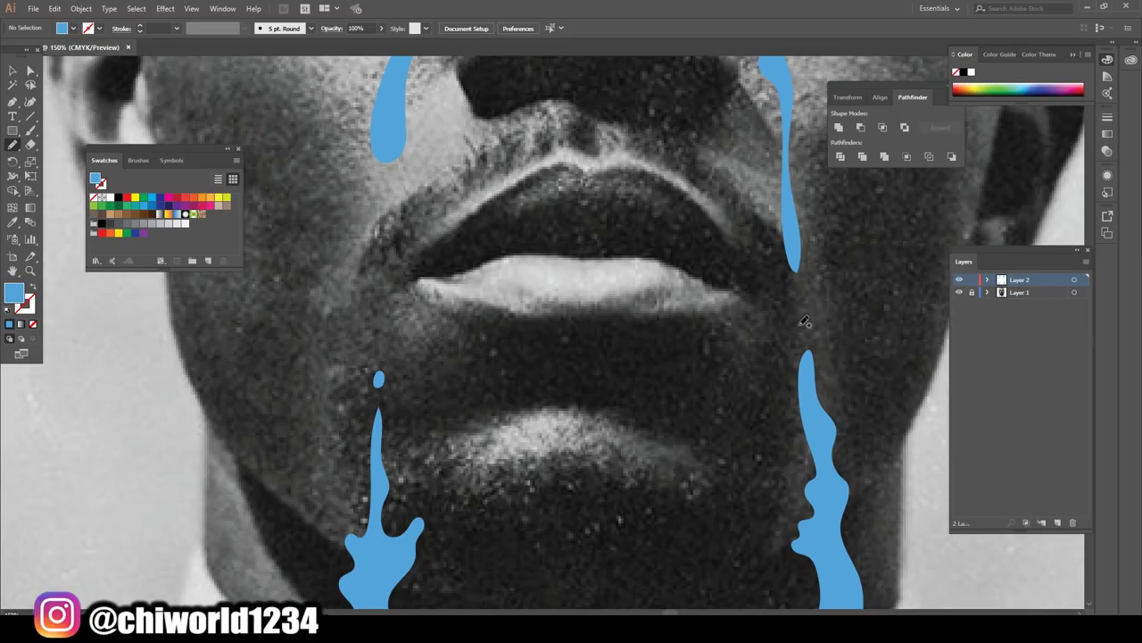
pyautogui.moveTo(803, 333); pyautogui.dragTo(796, 300)
# - Outline a lobed splash pool beneath the right drip
pyautogui.scroll(-4, 911, 499)
pyautogui.scroll(-1, 882, 474)
pyautogui.scroll(1, 780, 429)
pyautogui.scroll(2, 780, 429)
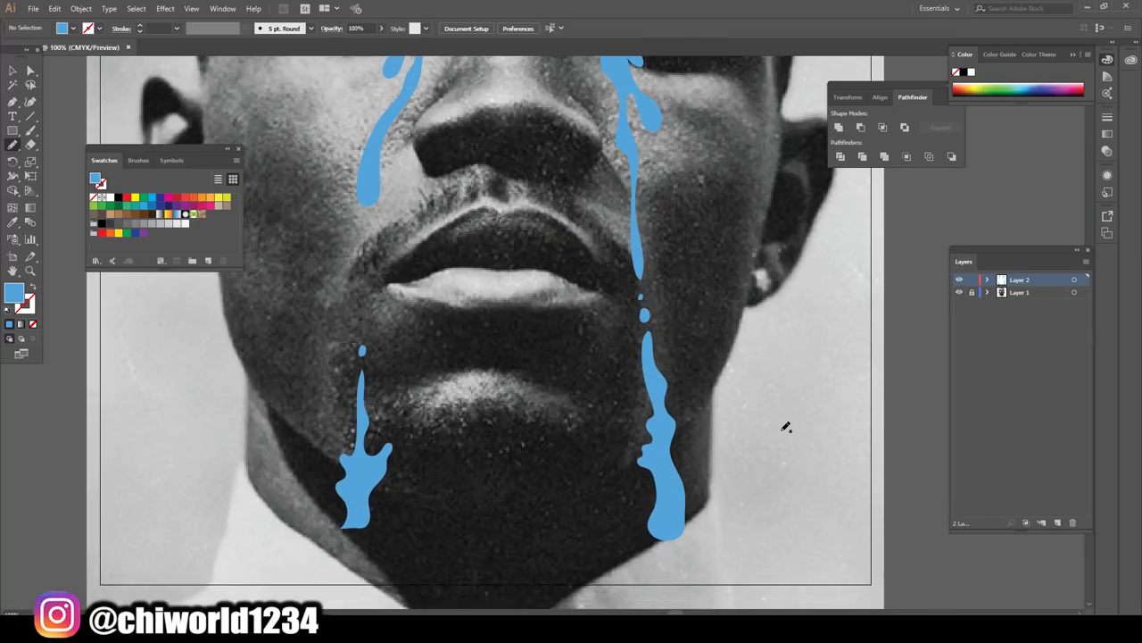
pyautogui.scroll(2, 785, 427)
pyautogui.scroll(-2, 781, 426)
pyautogui.scroll(-1, 679, 392)
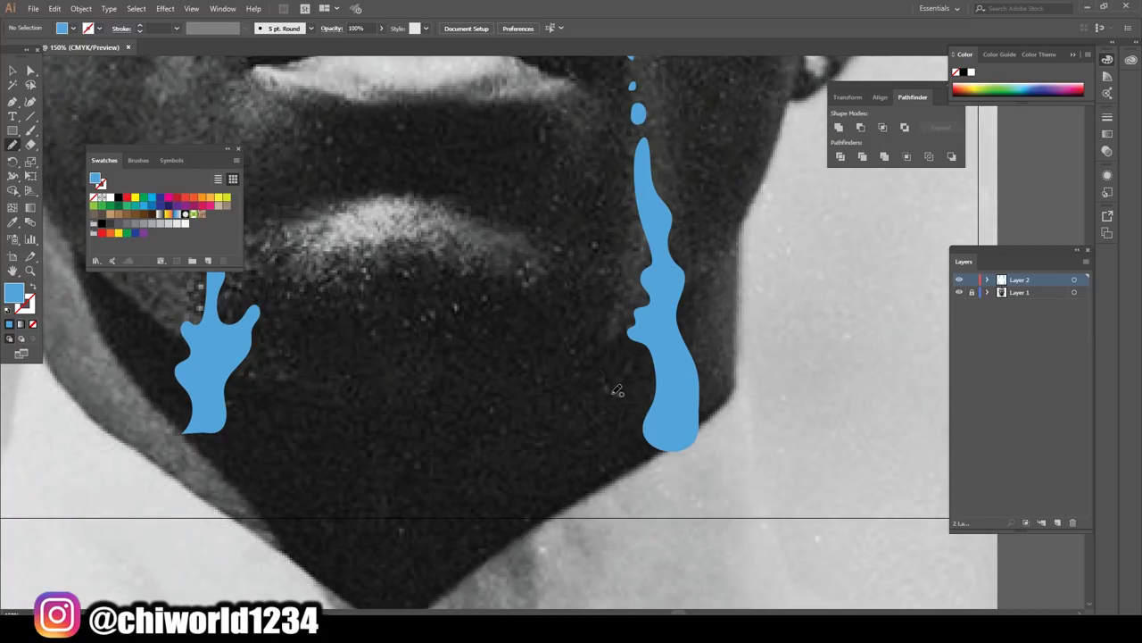
pyautogui.moveTo(731, 367); pyautogui.dragTo(624, 378)
pyautogui.moveTo(585, 399)
pyautogui.mouseDown()
pyautogui.moveTo(543, 339)
pyautogui.moveTo(523, 383)
pyautogui.moveTo(560, 479)
pyautogui.moveTo(604, 504)
pyautogui.moveTo(745, 493)
pyautogui.moveTo(731, 369)
pyautogui.mouseUp()
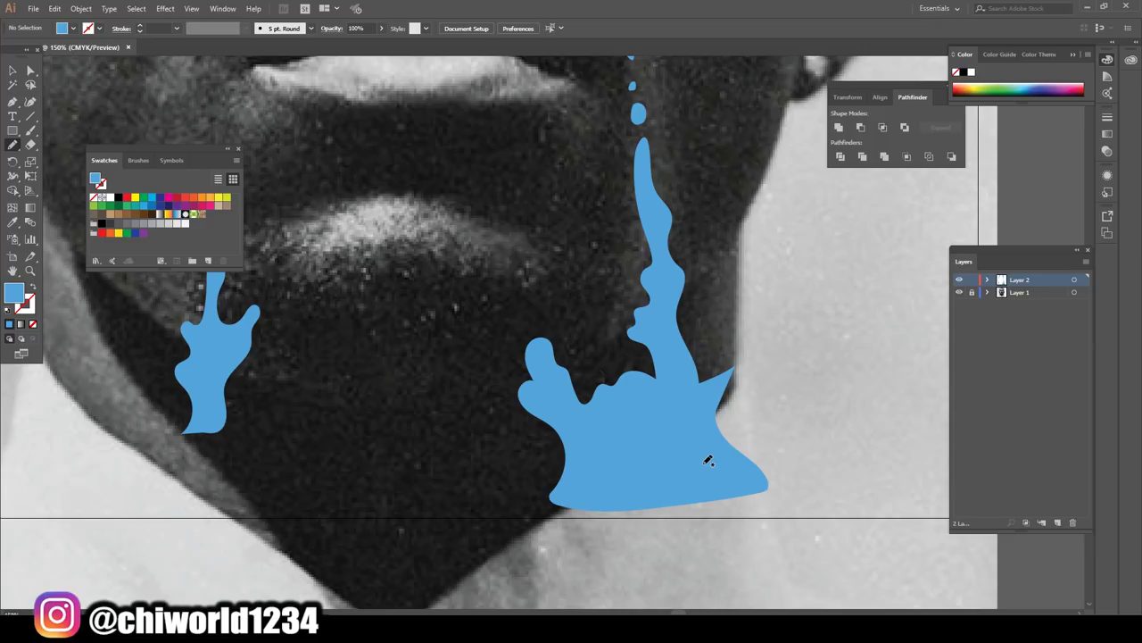
# - Add more lobes around the base of the right splash and merge them in
pyautogui.moveTo(792, 479); pyautogui.dragTo(763, 439)
pyautogui.moveTo(715, 367)
pyautogui.mouseDown()
pyautogui.moveTo(707, 350)
pyautogui.moveTo(689, 382)
pyautogui.mouseUp()
pyautogui.moveTo(695, 516); pyautogui.dragTo(700, 520)
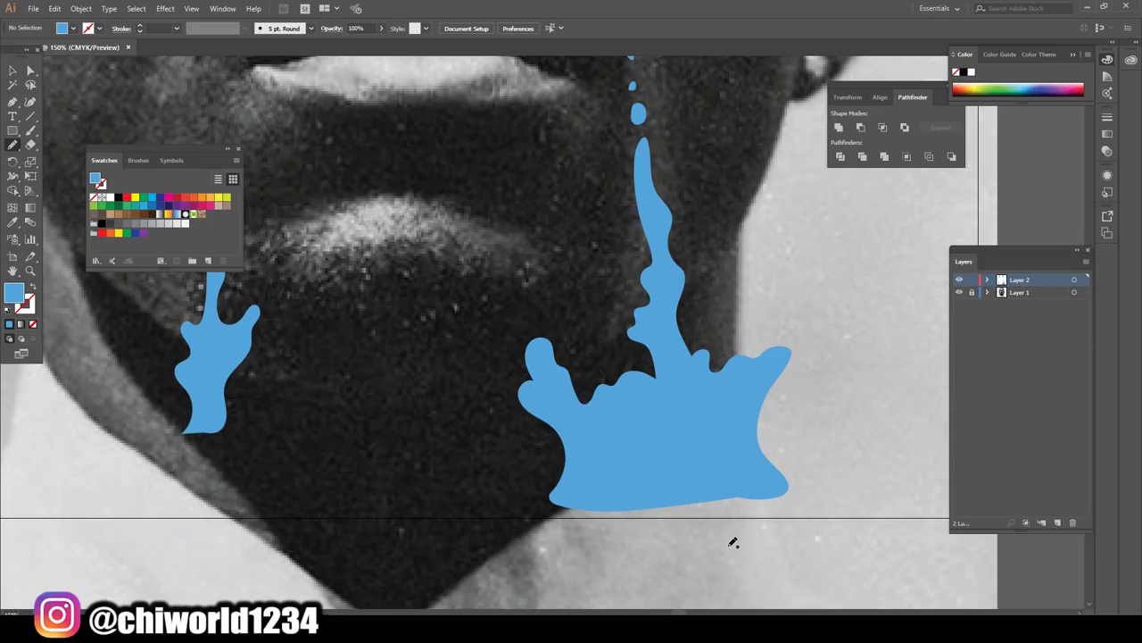
pyautogui.scroll(-4, 737, 537)
pyautogui.scroll(4, 653, 476)
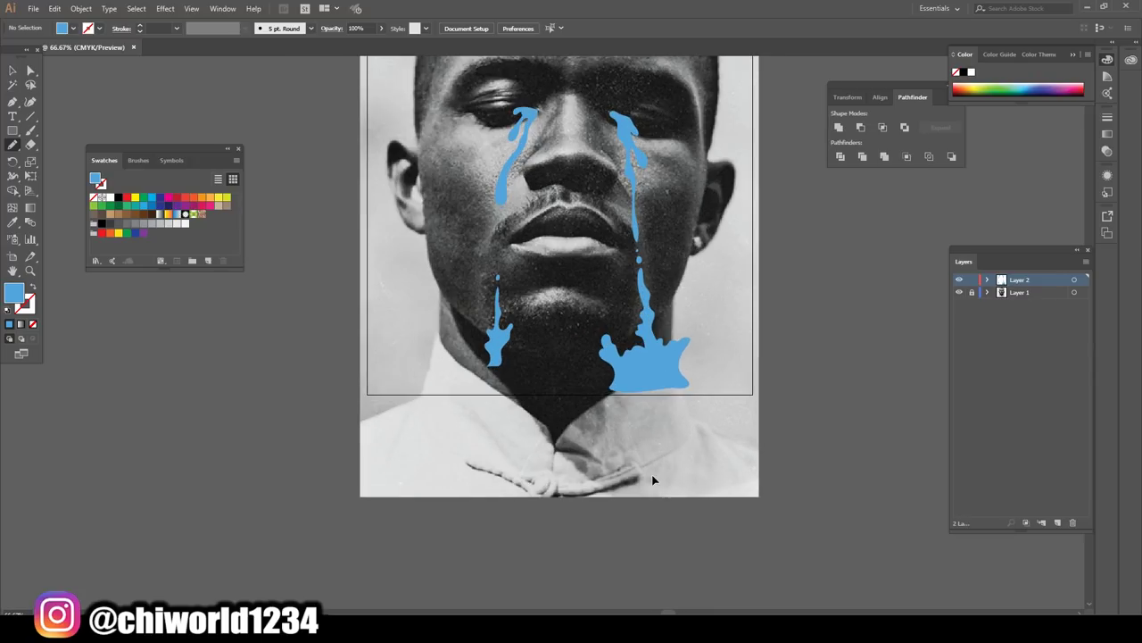
# - Paint a splash pool under the left drip along the jaw
pyautogui.scroll(1, 653, 480)
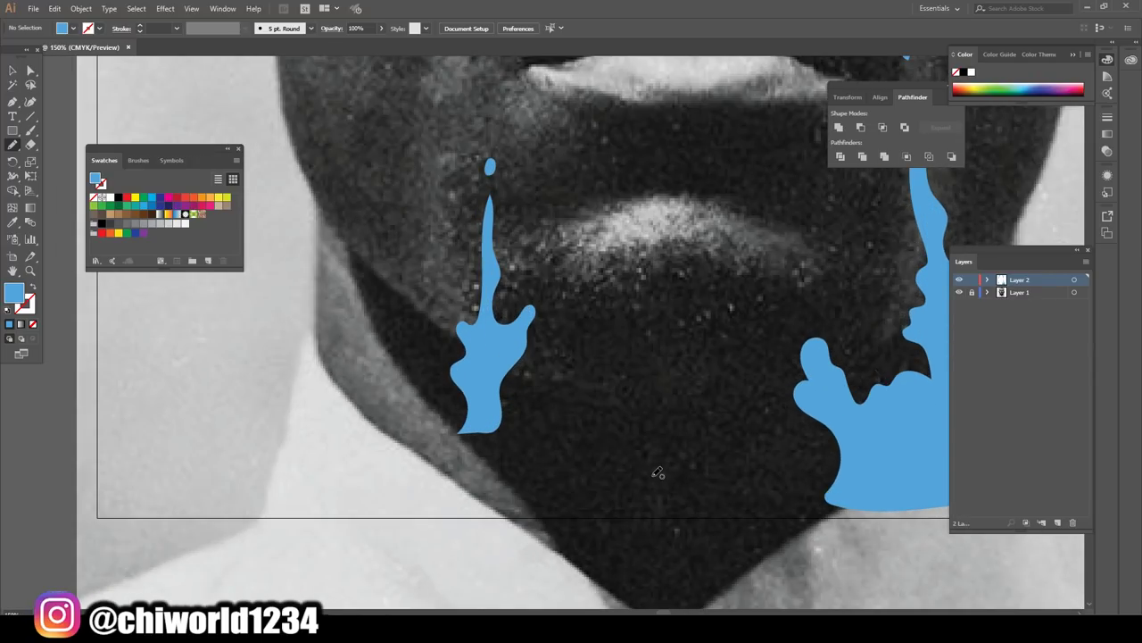
pyautogui.moveTo(487, 395)
pyautogui.mouseDown()
pyautogui.moveTo(577, 408)
pyautogui.moveTo(616, 476)
pyautogui.moveTo(612, 492)
pyautogui.moveTo(437, 486)
pyautogui.moveTo(395, 458)
pyautogui.moveTo(403, 418)
pyautogui.mouseUp()
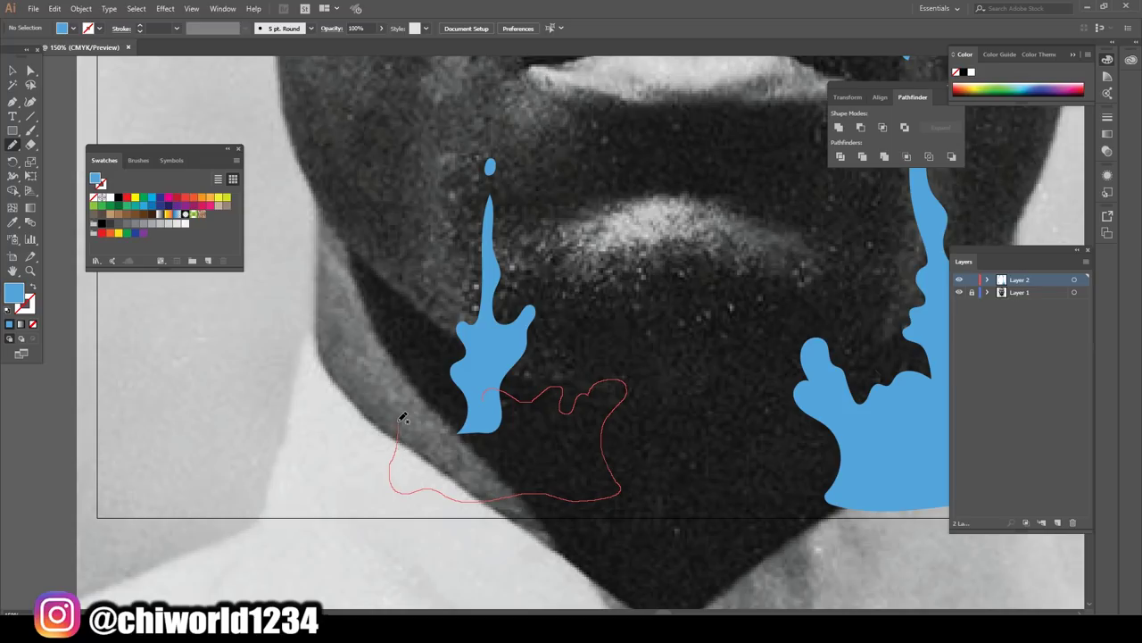
pyautogui.moveTo(384, 361)
pyautogui.mouseDown()
pyautogui.moveTo(392, 348)
pyautogui.moveTo(431, 390)
pyautogui.moveTo(499, 394)
pyautogui.mouseUp()
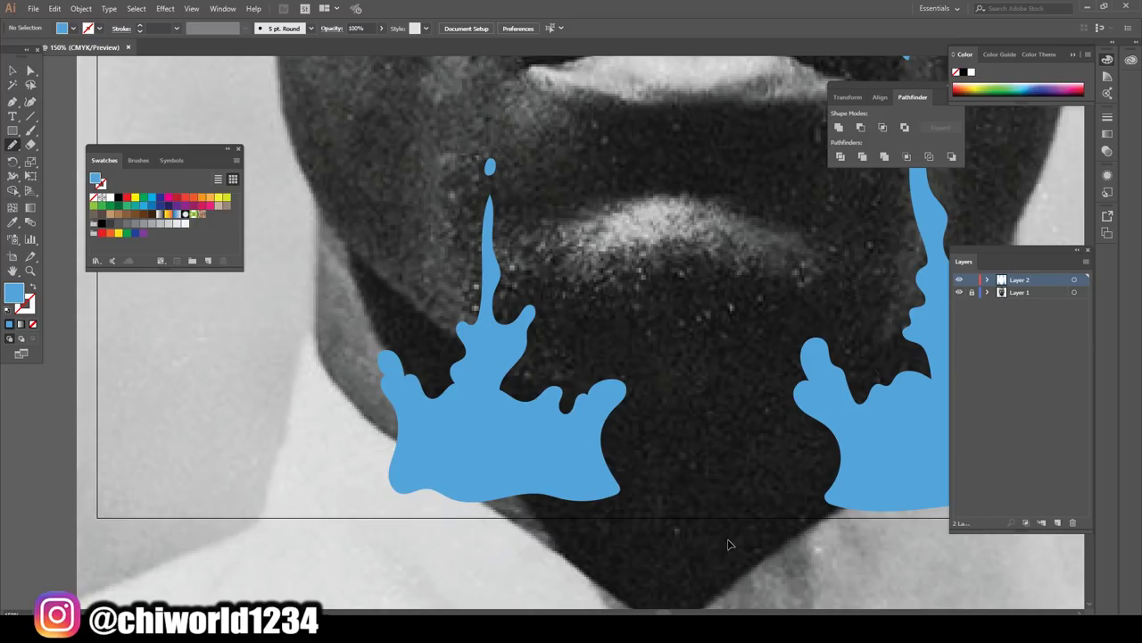
pyautogui.scroll(-2, 728, 544)
pyautogui.scroll(-1, 731, 541)
pyautogui.scroll(1, 768, 416)
pyautogui.scroll(1, 768, 416)
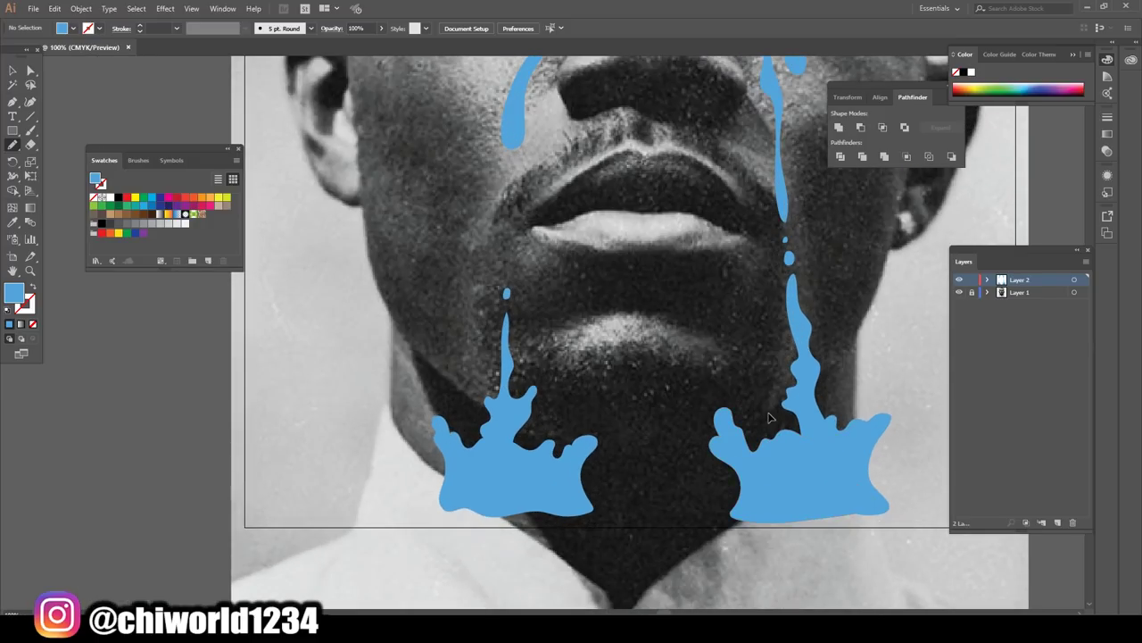
# - Fill out the left drip's tip with a merged Blob Brush stroke
pyautogui.hotkey('ctrl', '+')
pyautogui.hotkey('ctrl', '+')
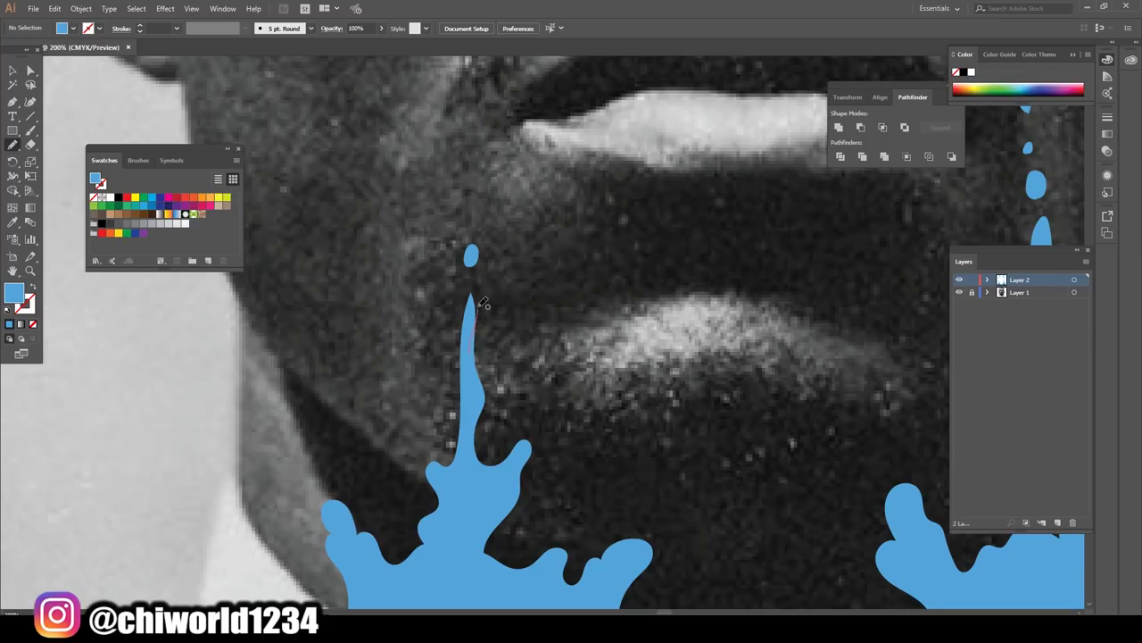
pyautogui.moveTo(474, 330); pyautogui.dragTo(466, 310)
pyautogui.moveTo(467, 373); pyautogui.dragTo(464, 450)
pyautogui.hotkey('ctrl', '-')
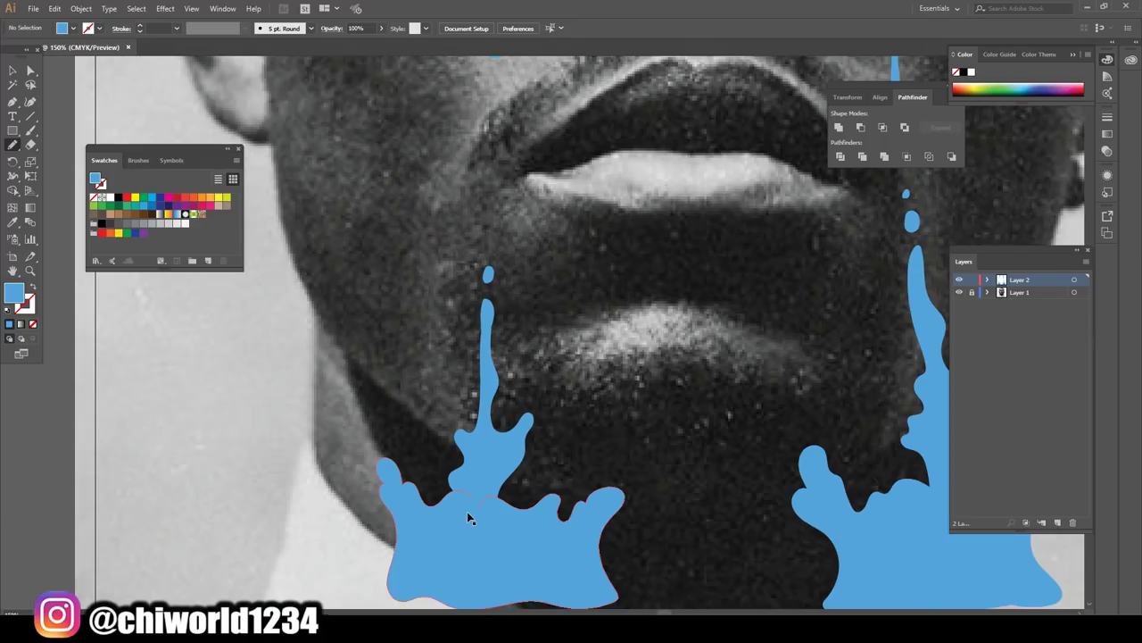
pyautogui.hotkey('ctrl', '-')
pyautogui.scroll(-3, 482, 442)
# - Widen the base of the left splash pool outward
pyautogui.hotkey('ctrl', '+')
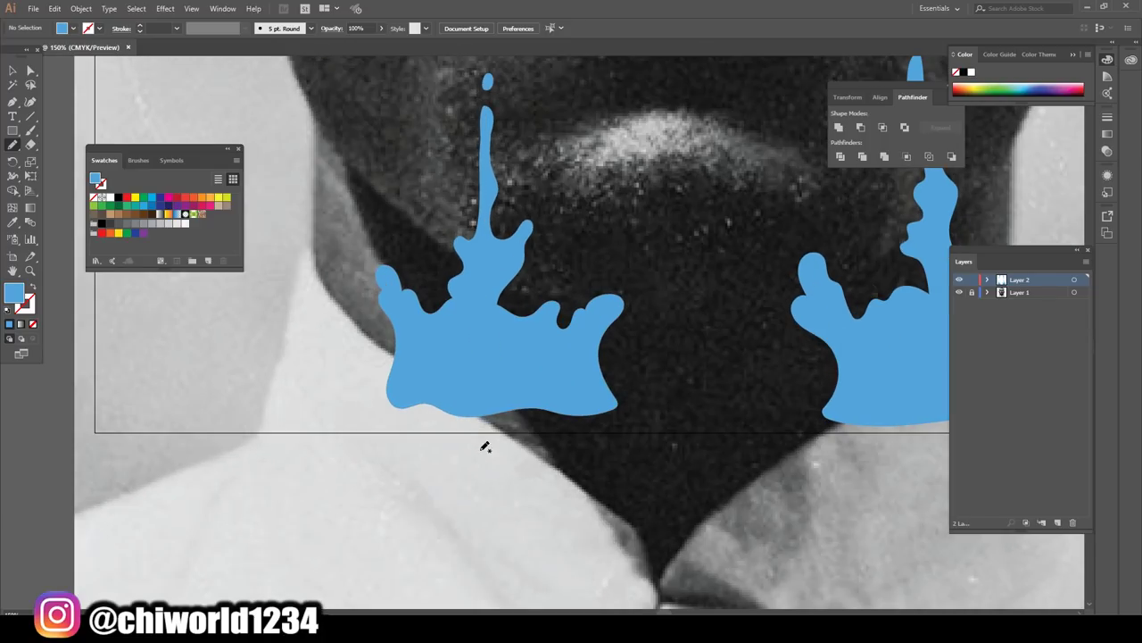
pyautogui.scroll(1, 479, 454)
pyautogui.hotkey('ctrl', '+')
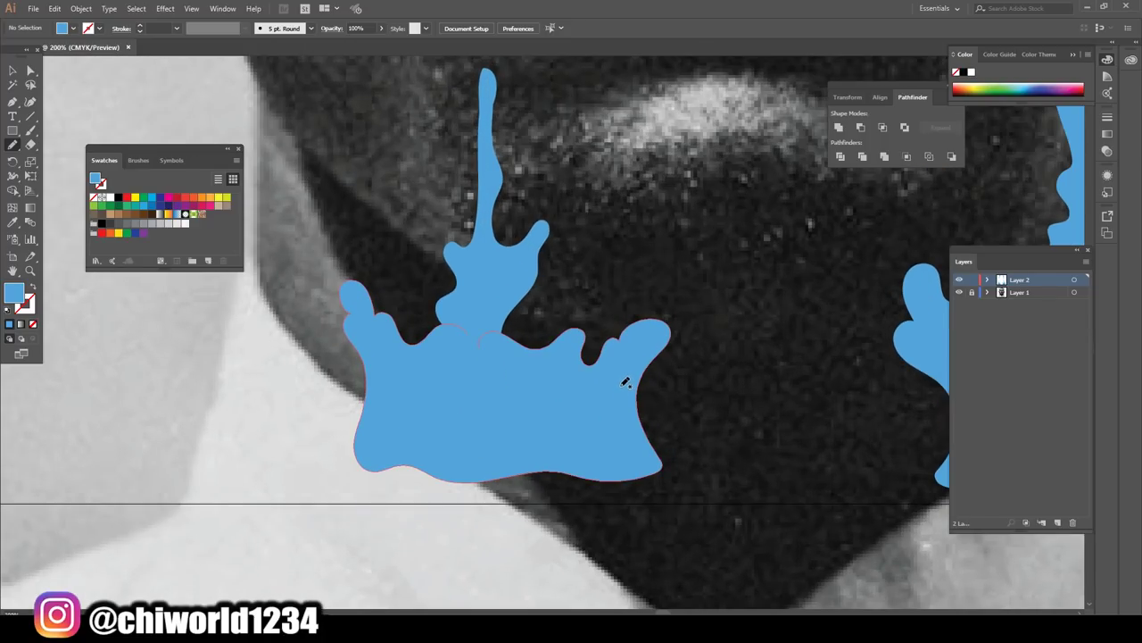
pyautogui.moveTo(656, 429)
pyautogui.mouseDown()
pyautogui.moveTo(724, 478)
pyautogui.moveTo(637, 491)
pyautogui.moveTo(461, 477)
pyautogui.moveTo(325, 485)
pyautogui.moveTo(316, 464)
pyautogui.moveTo(275, 459)
pyautogui.moveTo(334, 441)
pyautogui.moveTo(327, 404)
pyautogui.moveTo(350, 375)
pyautogui.moveTo(368, 376)
pyautogui.mouseUp()
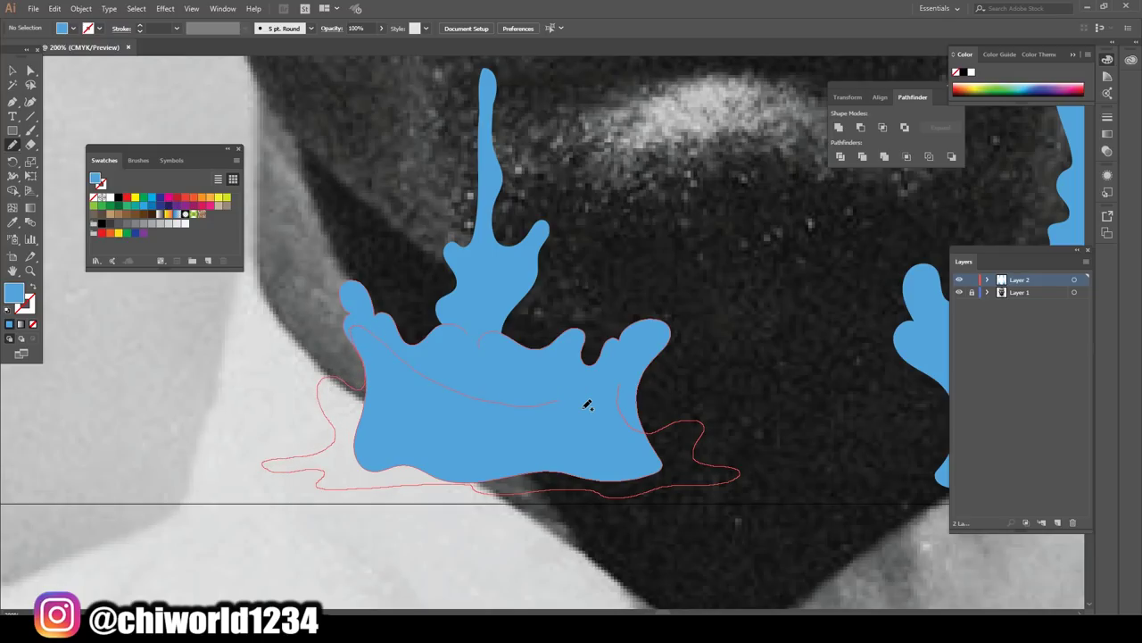
pyautogui.moveTo(587, 405); pyautogui.dragTo(589, 406)
pyautogui.hotkey('ctrl', '-')
pyautogui.hotkey('ctrl', '-')
pyautogui.hotkey('ctrl', '-')
pyautogui.hotkey('ctrl', '-')
pyautogui.hotkey('ctrl', '-')
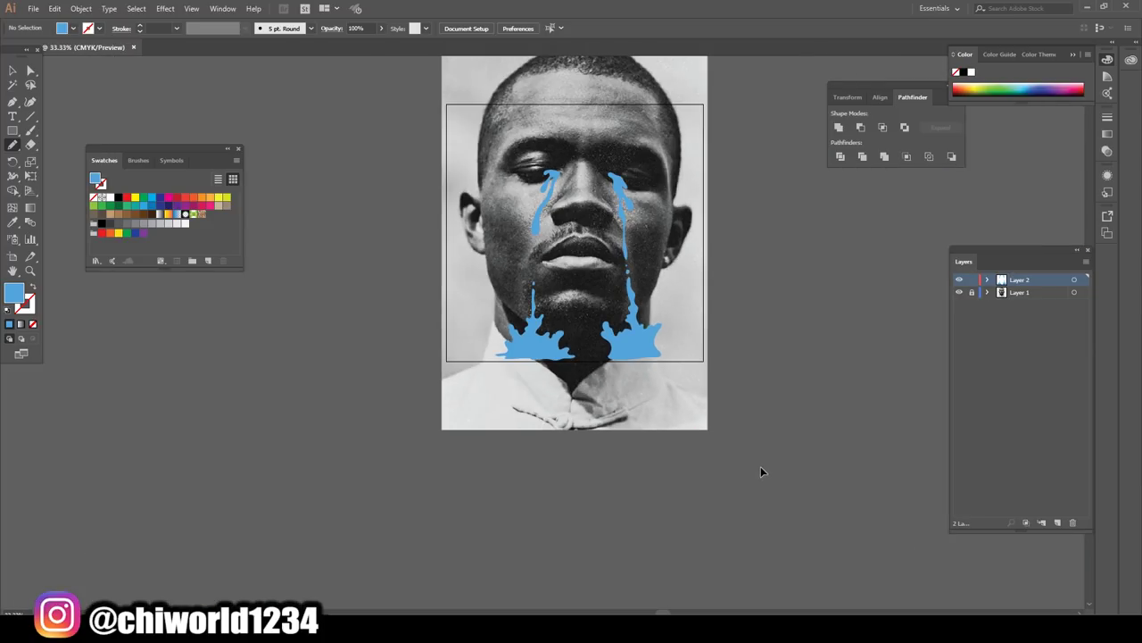
# - Extend the right splash pool along its bottom and further right
pyautogui.hotkey('ctrl', '+')
pyautogui.hotkey('ctrl', '+')
pyautogui.hotkey('ctrl', '+')
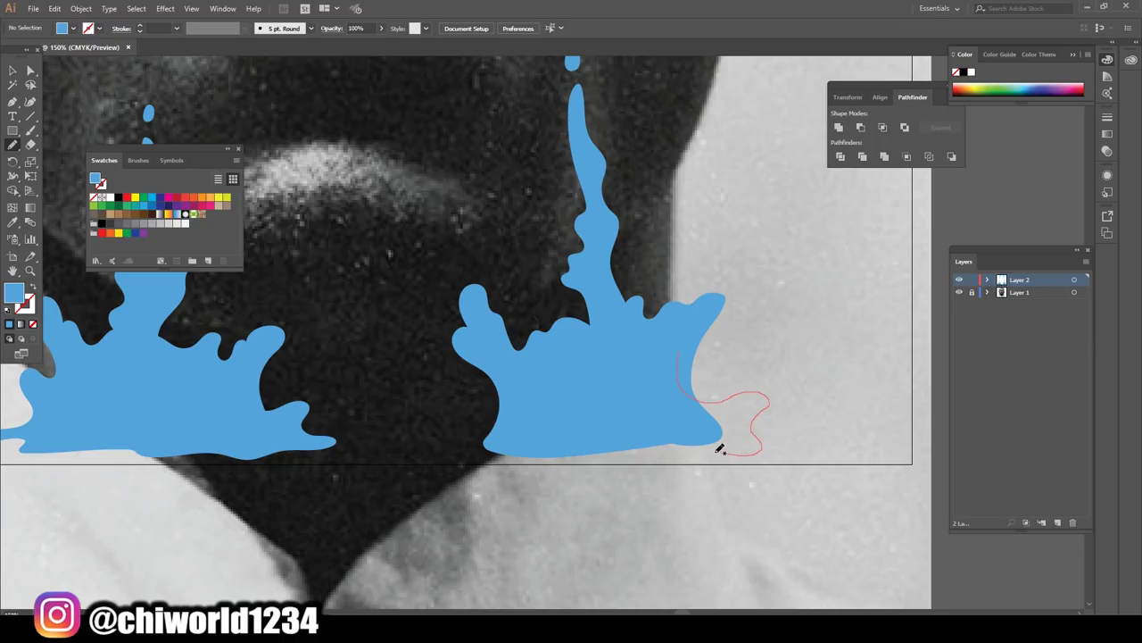
pyautogui.moveTo(720, 449)
pyautogui.mouseDown()
pyautogui.moveTo(439, 445)
pyautogui.moveTo(465, 427)
pyautogui.moveTo(449, 396)
pyautogui.moveTo(564, 350)
pyautogui.mouseUp()
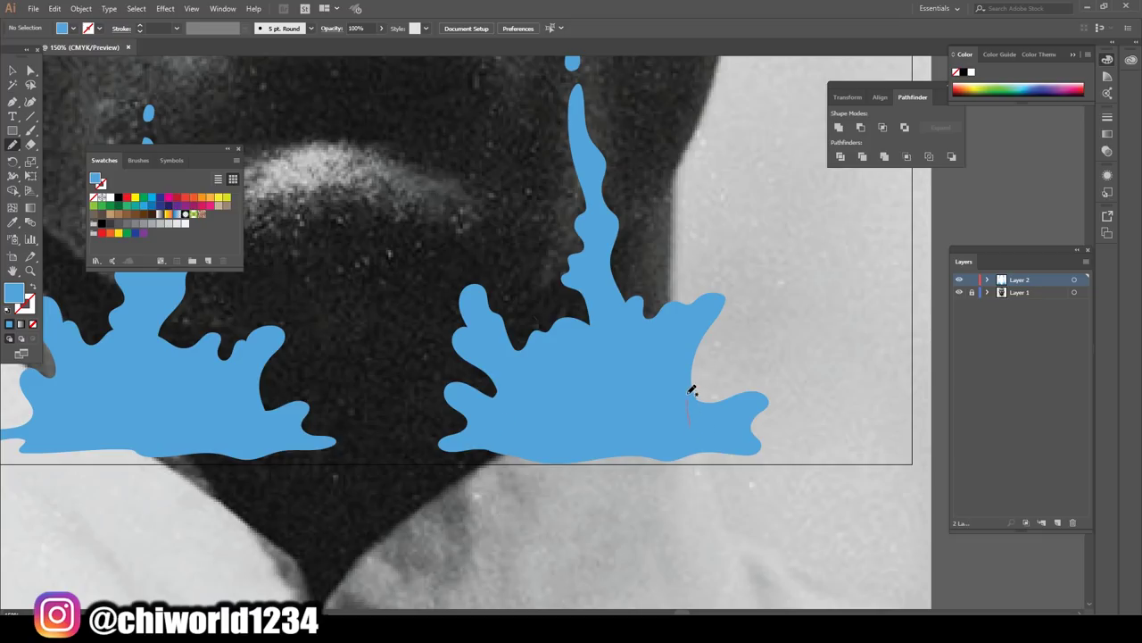
pyautogui.moveTo(691, 390)
pyautogui.mouseDown()
pyautogui.moveTo(732, 327)
pyautogui.moveTo(694, 353)
pyautogui.mouseUp()
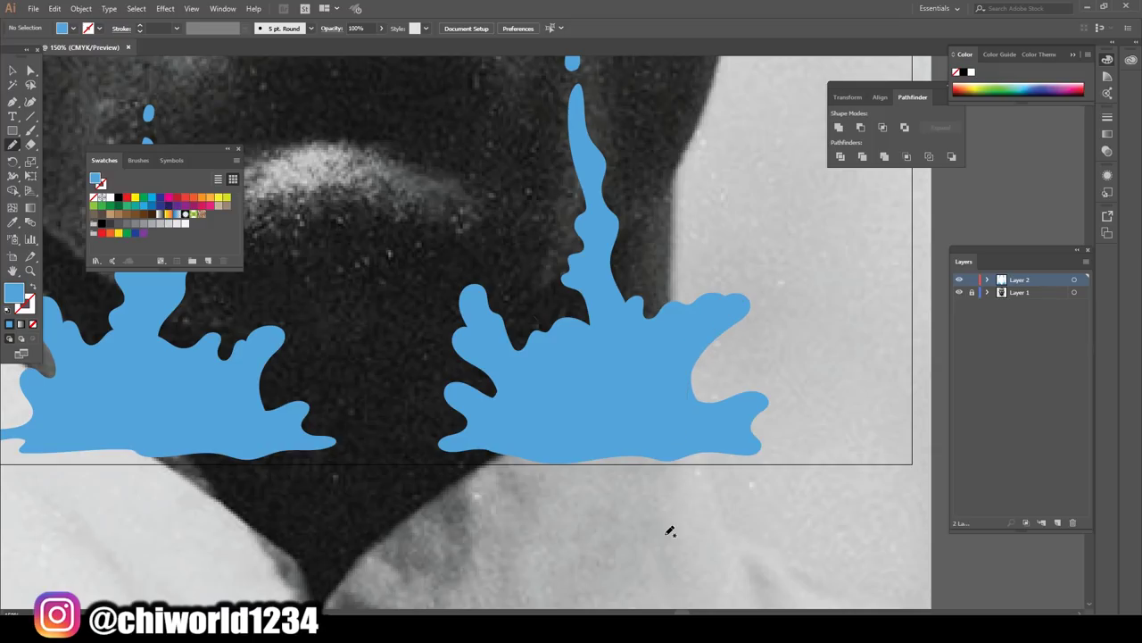
# - Draw a teardrop beside the left corner of the mouth
pyautogui.scroll(-1, 670, 531)
pyautogui.scroll(-2, 672, 474)
pyautogui.scroll(-1, 673, 454)
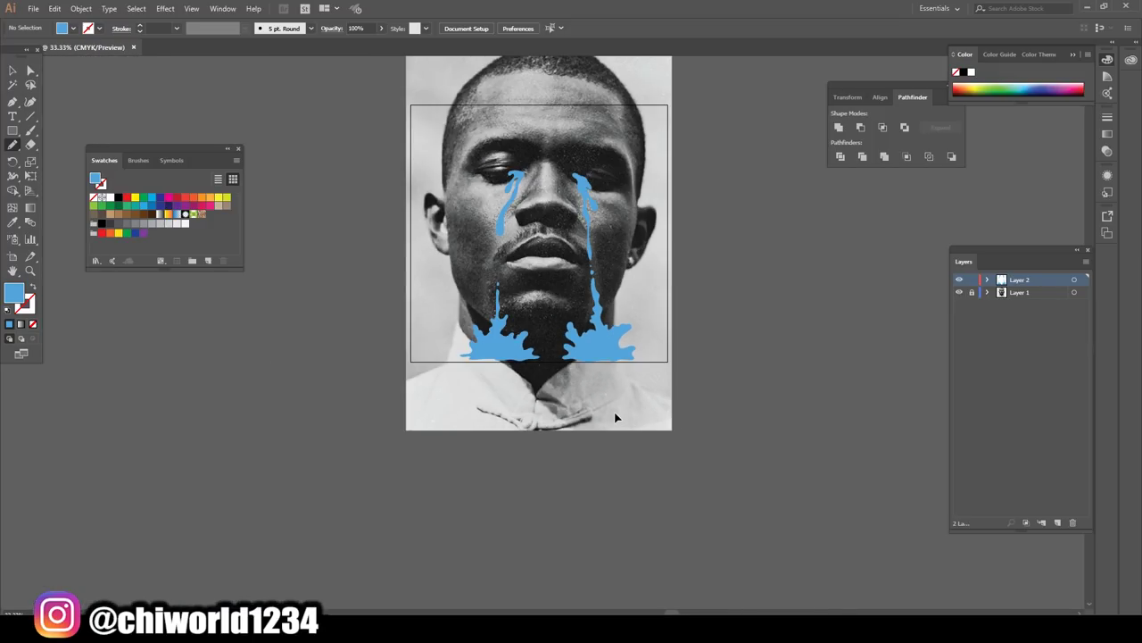
pyautogui.scroll(2, 619, 410)
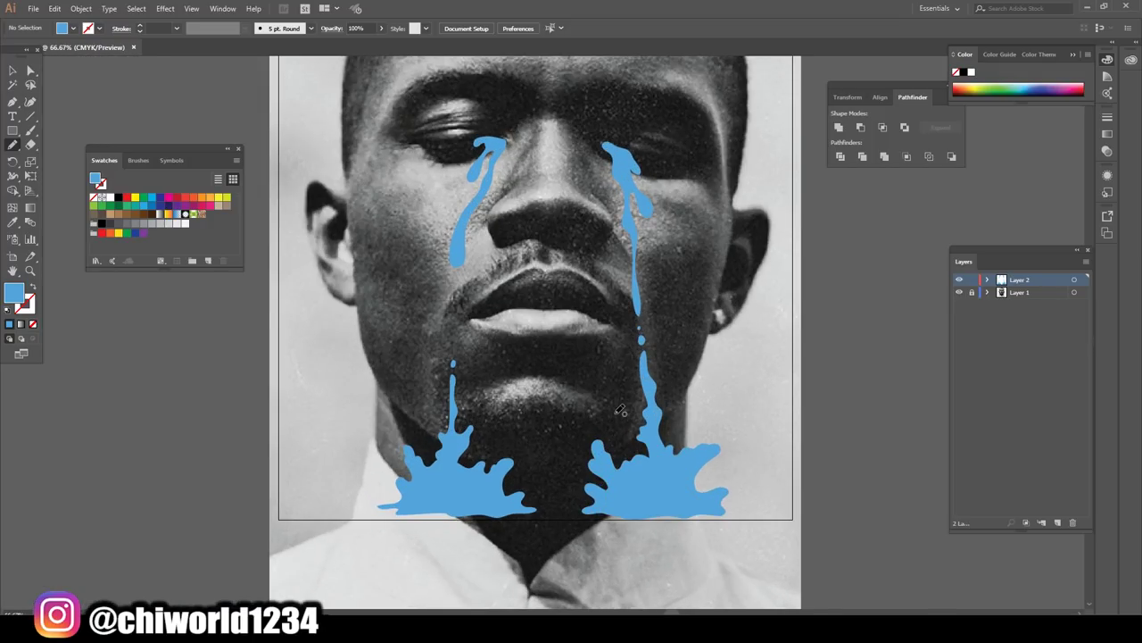
pyautogui.scroll(1, 616, 416)
pyautogui.scroll(2, 614, 418)
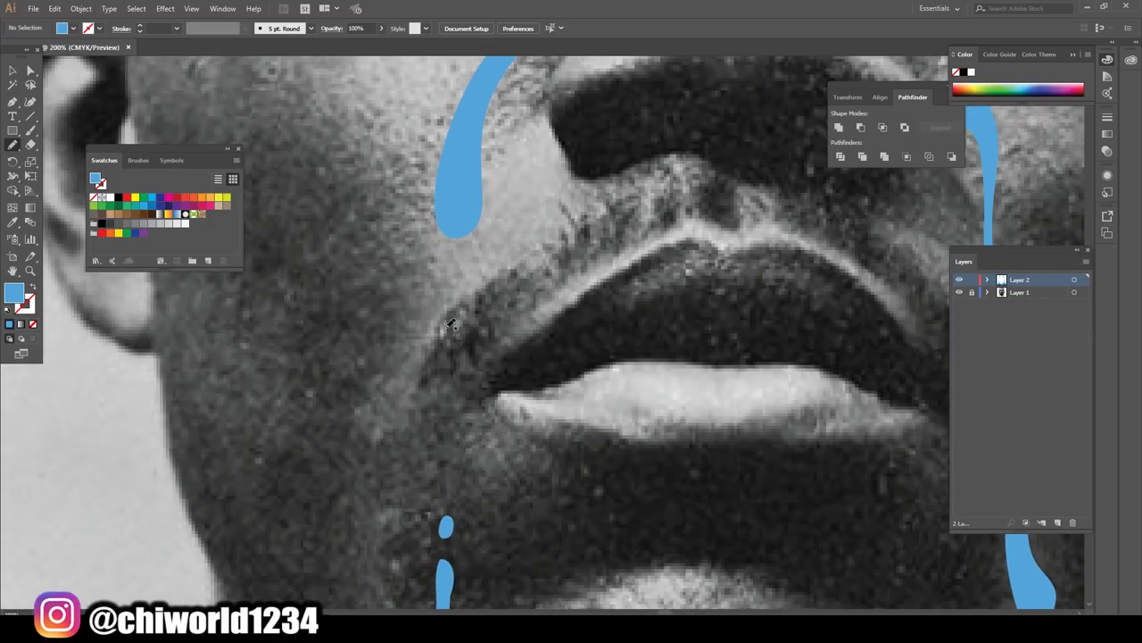
pyautogui.moveTo(449, 299); pyautogui.dragTo(448, 284)
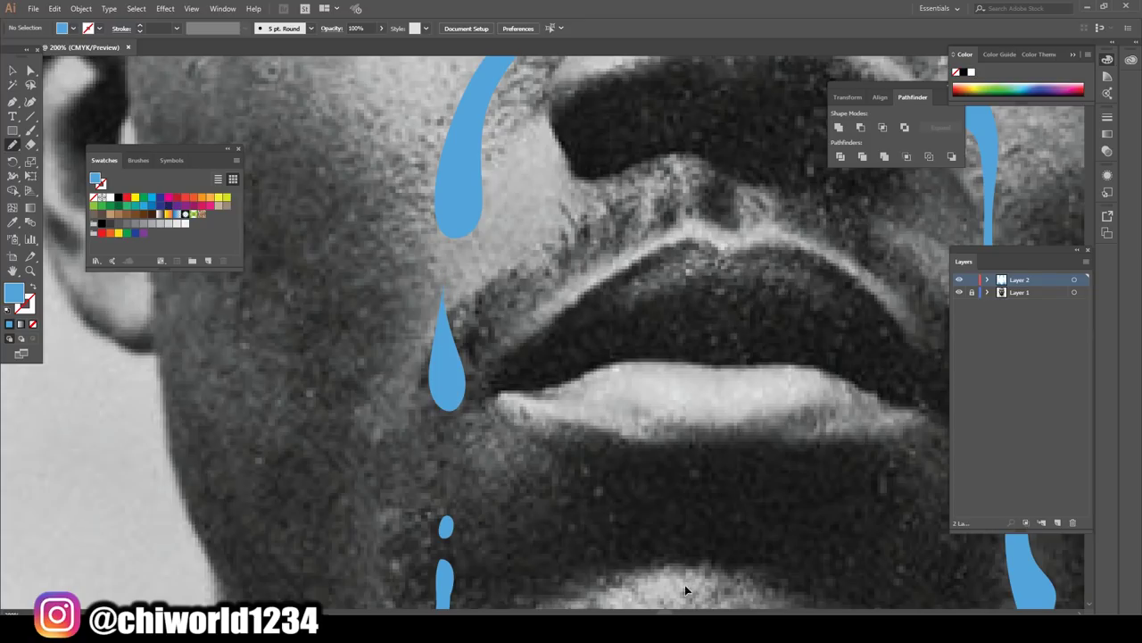
pyautogui.hotkey('ctrl', '-')
pyautogui.hotkey('ctrl', '-')
pyautogui.hotkey('ctrl', '-')
pyautogui.hotkey('ctrl', '-')
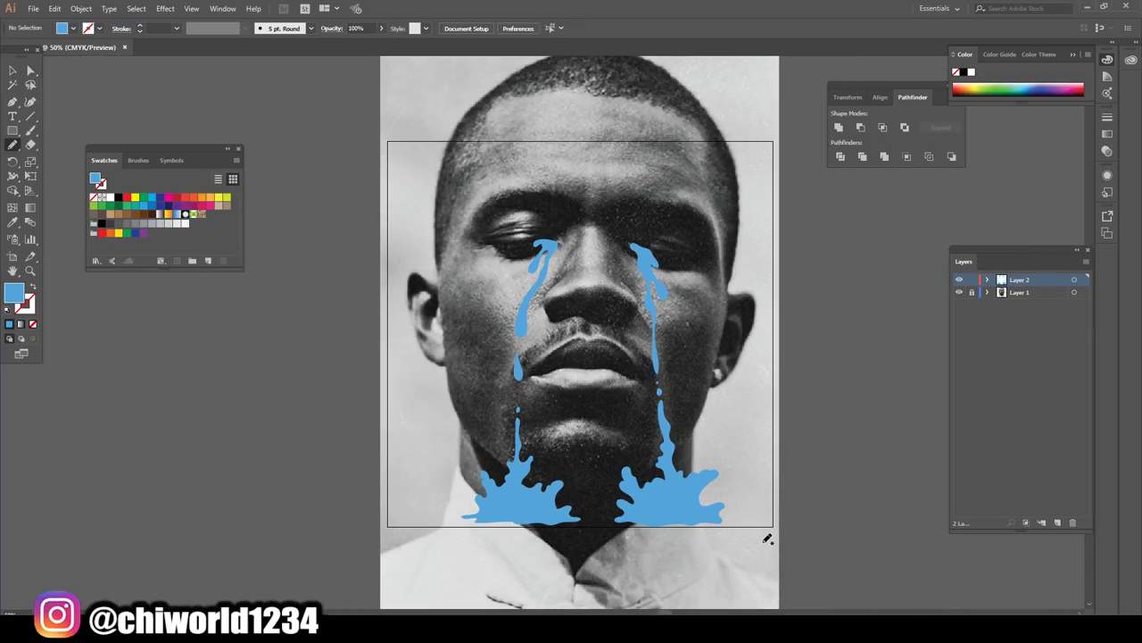
pyautogui.hotkey('ctrl', '+')
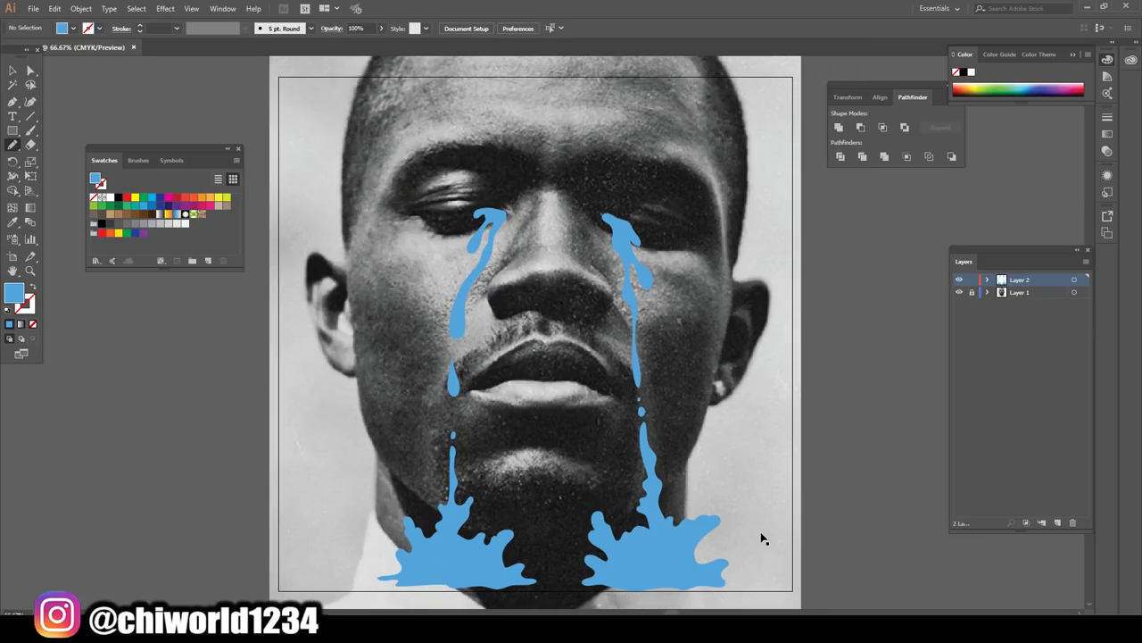
# - Paint small droplets beside the right tear stream near the eye at 300%
pyautogui.hotkey('ctrl', '+')
pyautogui.hotkey('ctrl', '+')
pyautogui.hotkey('ctrl', '+')
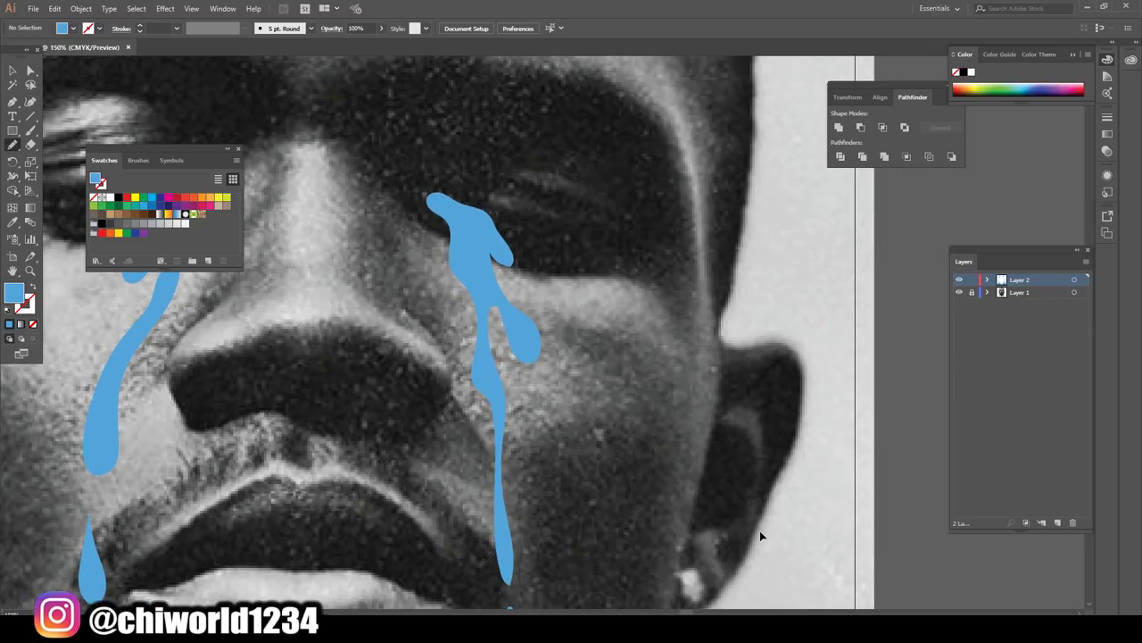
pyautogui.hotkey('ctrl', '+')
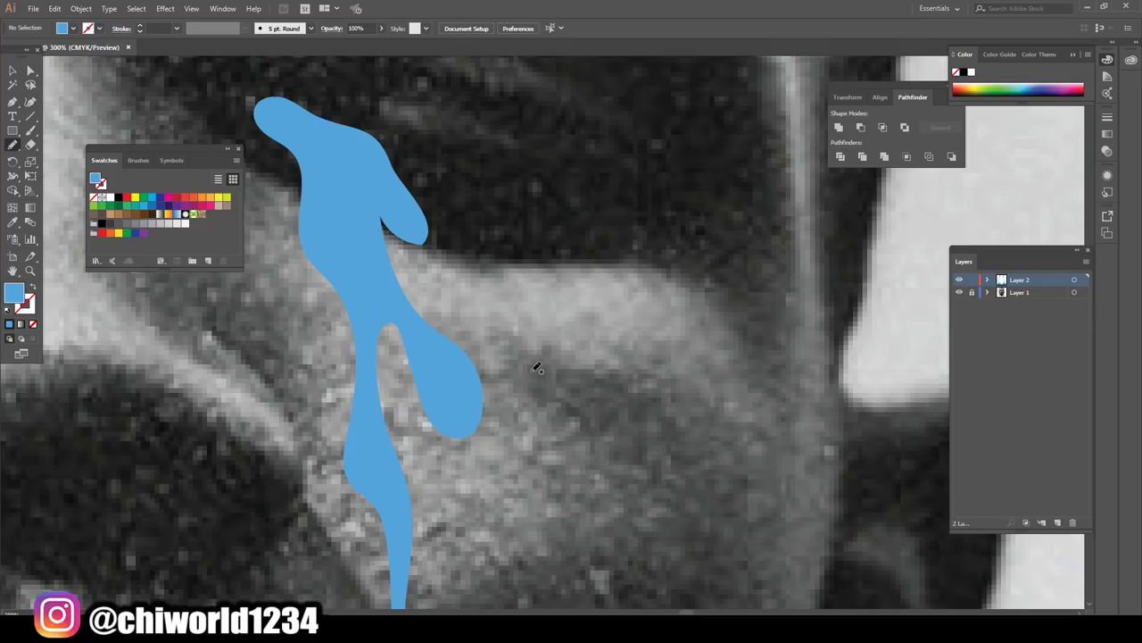
pyautogui.moveTo(495, 319)
pyautogui.mouseDown()
pyautogui.moveTo(508, 360)
pyautogui.moveTo(529, 343)
pyautogui.mouseUp()
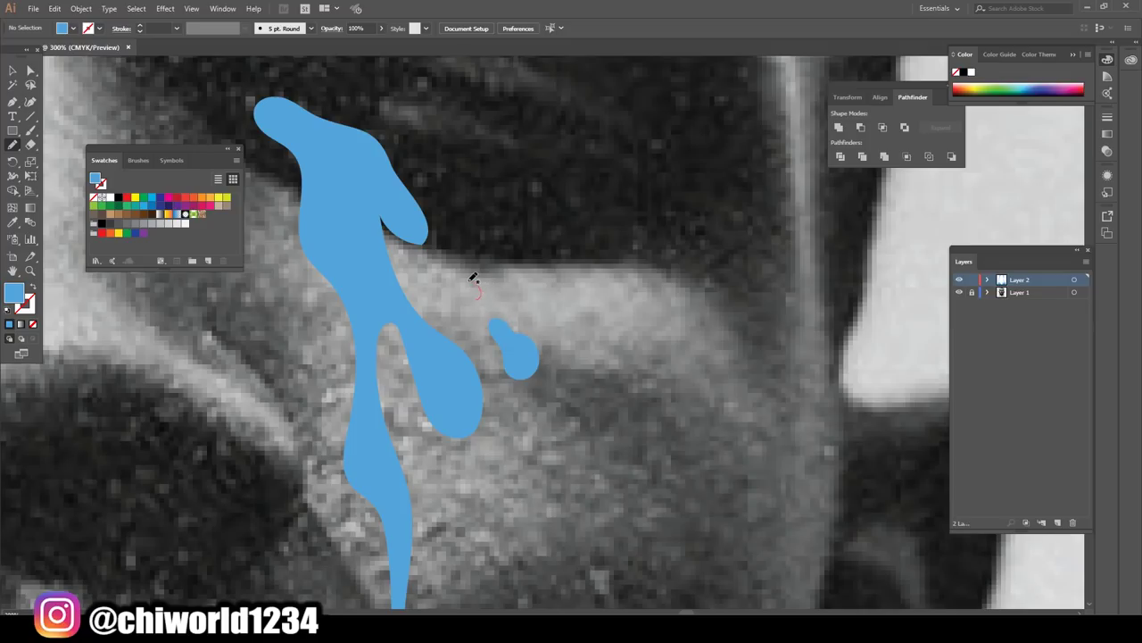
pyautogui.moveTo(474, 277); pyautogui.dragTo(482, 288)
pyautogui.moveTo(579, 400); pyautogui.dragTo(582, 384)
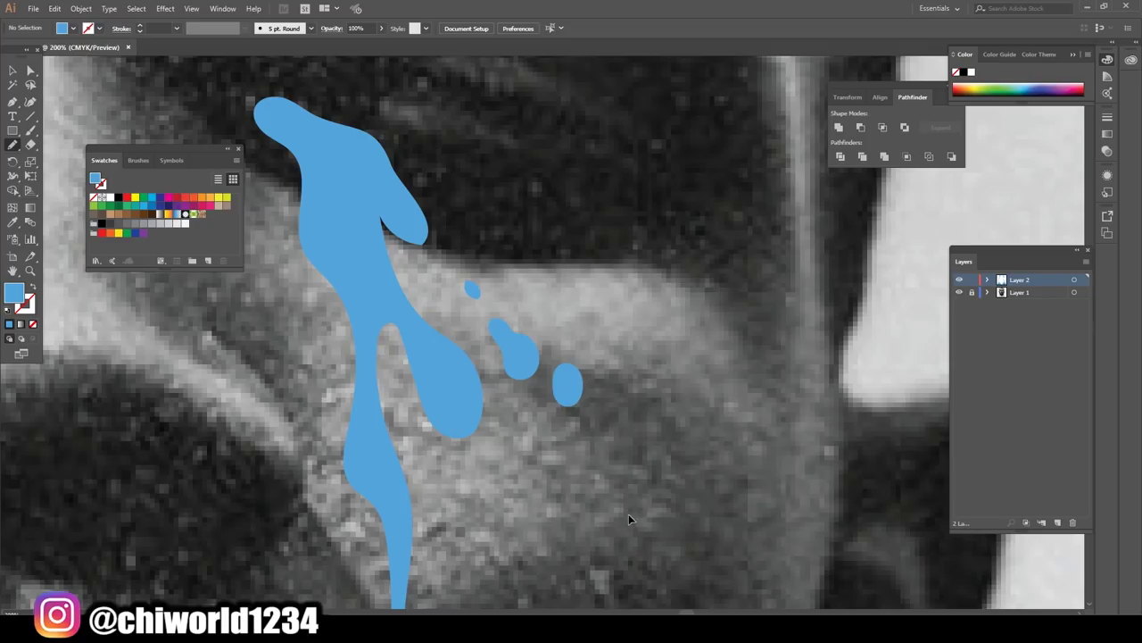
# - Paint a small droplet beside the left tear stream just below the eye
pyautogui.scroll(-3, 629, 513)
pyautogui.scroll(1, 561, 481)
pyautogui.scroll(3, 561, 480)
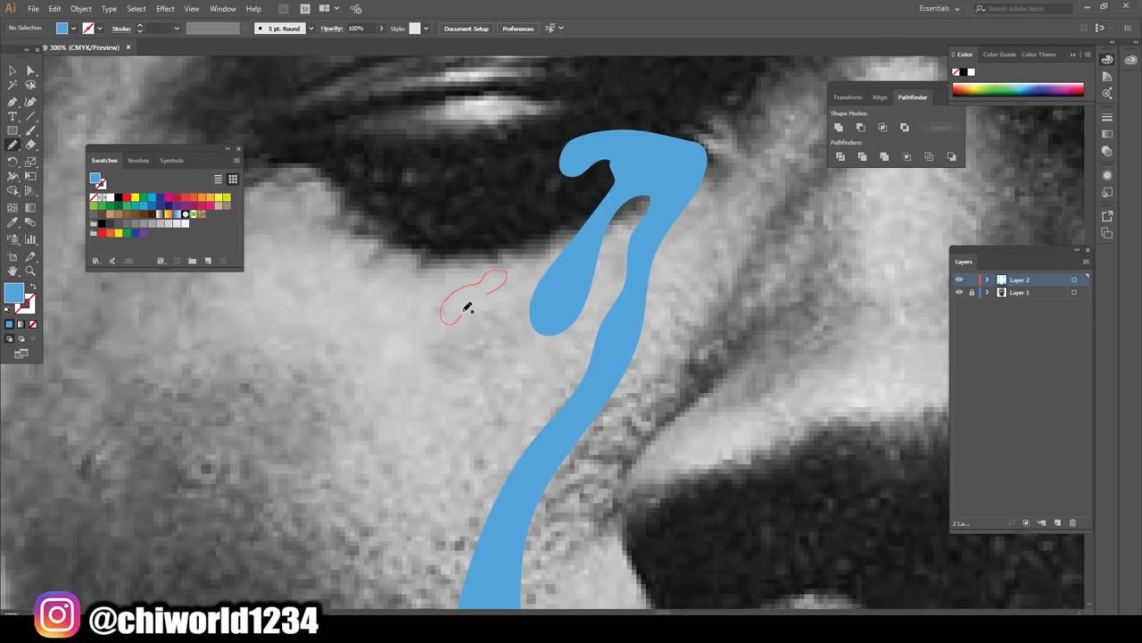
pyautogui.moveTo(485, 298); pyautogui.dragTo(486, 323)
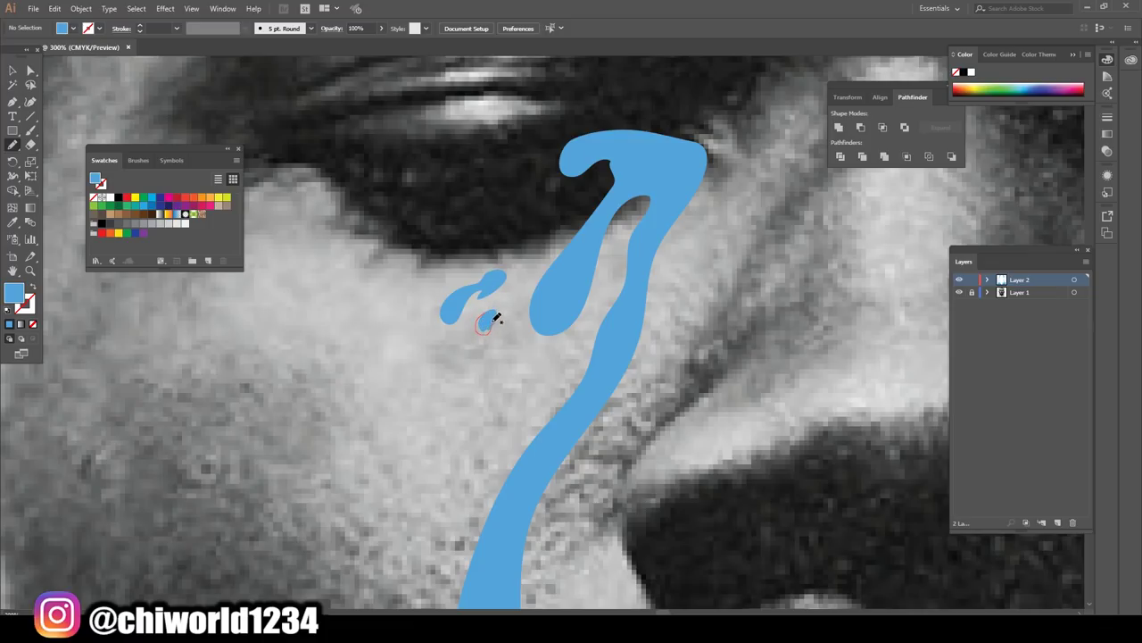
pyautogui.hotkey('ctrl', '-')
pyautogui.hotkey('ctrl', '-')
pyautogui.hotkey('ctrl', '-')
pyautogui.hotkey('ctrl', '-')
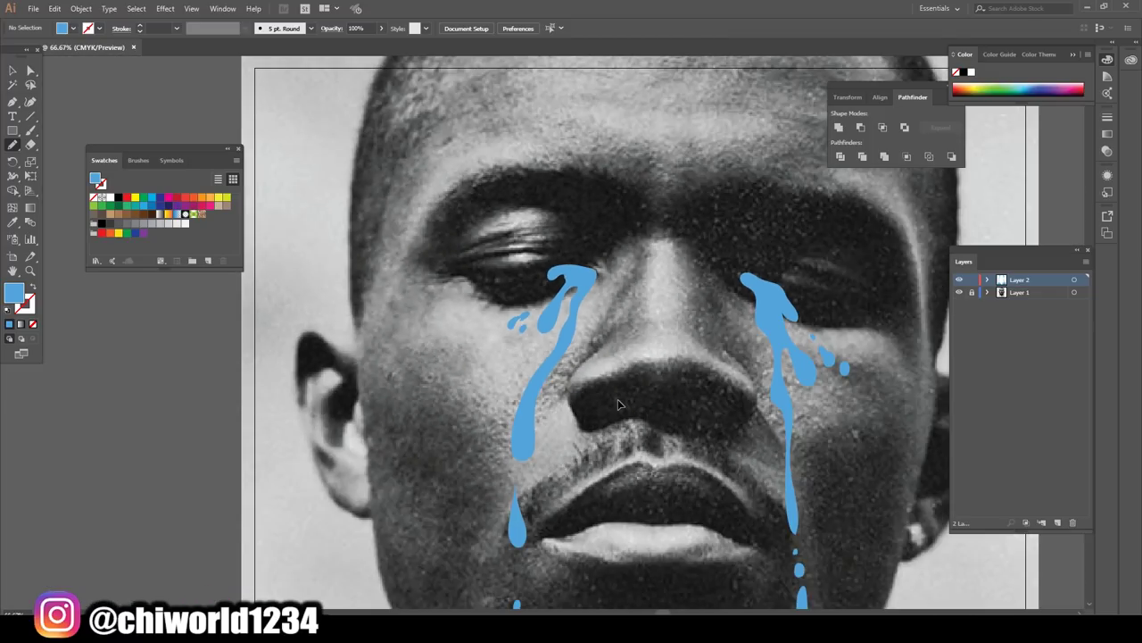
pyautogui.hotkey('ctrl', '-')
pyautogui.scroll(-3, 739, 414)
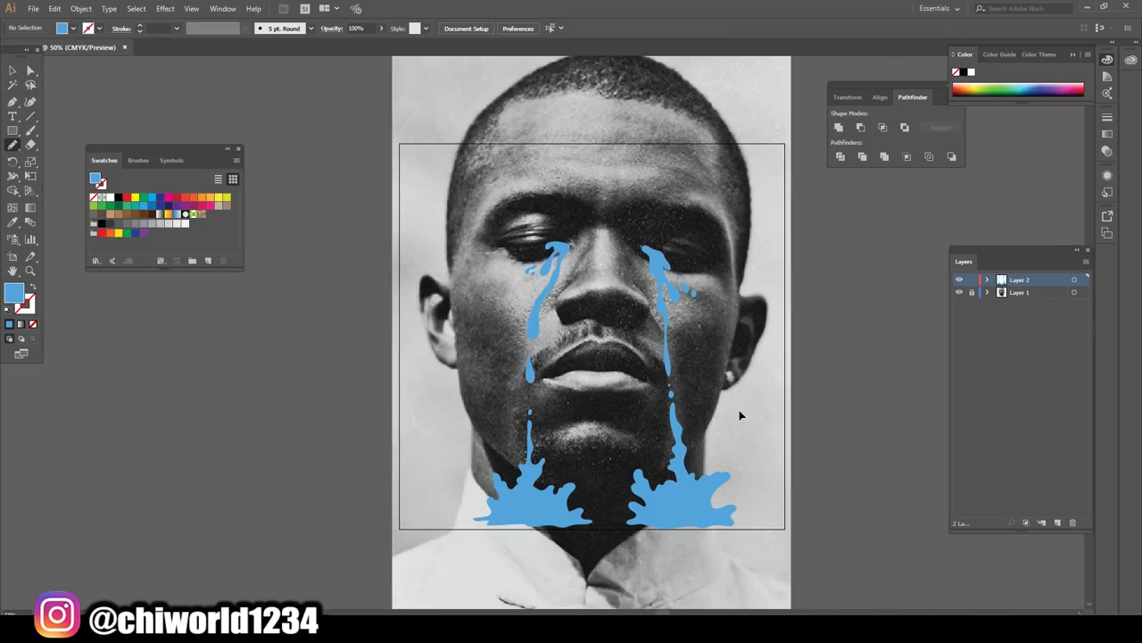
pyautogui.hotkey('ctrl', '+')
pyautogui.hotkey('ctrl', '+')
pyautogui.hotkey('ctrl', '+')
pyautogui.hotkey('ctrl', '+')
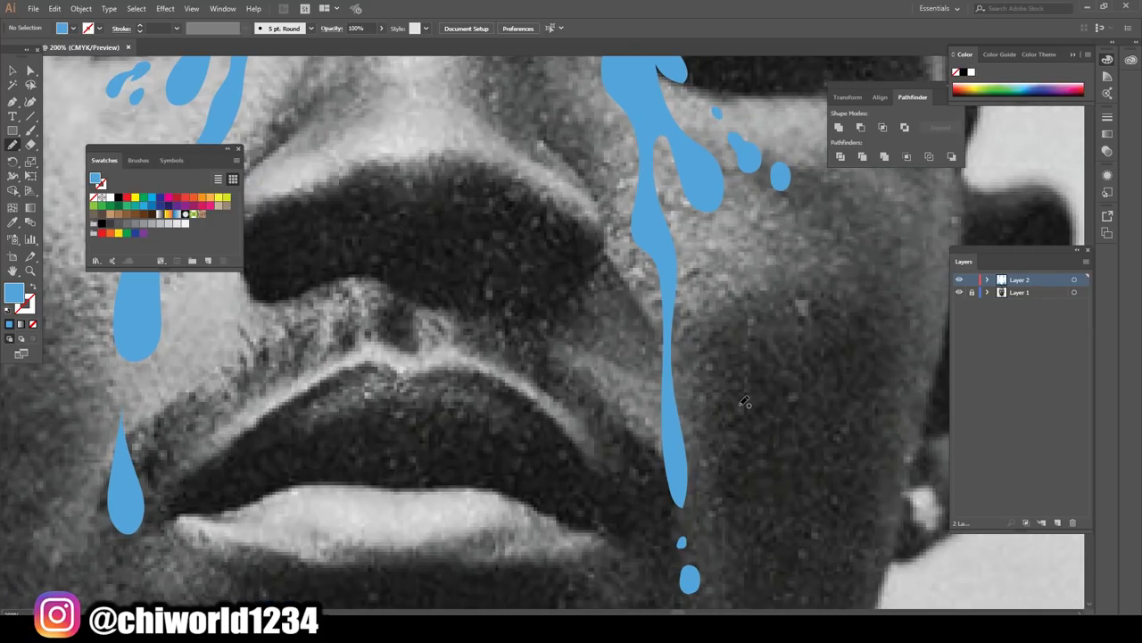
# - Add one more drop beside the right tear stream
pyautogui.moveTo(714, 272); pyautogui.dragTo(712, 270)
pyautogui.hotkey('ctrl', '-')
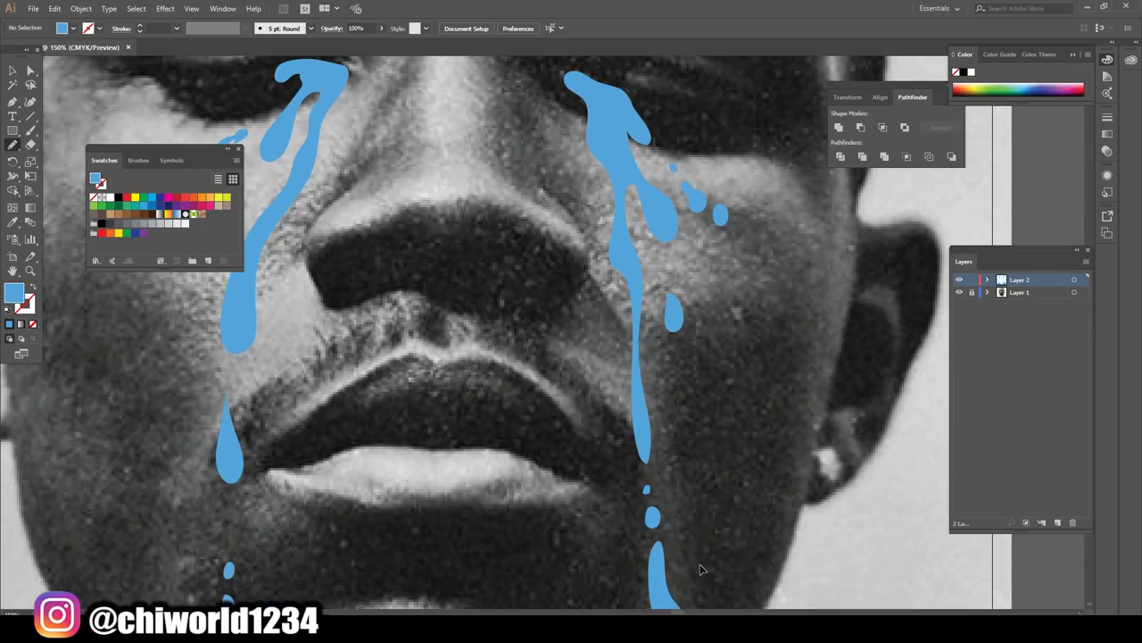
pyautogui.hotkey('ctrl', '-')
pyautogui.hotkey('ctrl', '-')
pyautogui.hotkey('ctrl', '-')
# - Zoom to 100% on the two splashes below the chin
pyautogui.scroll(2, 696, 535)
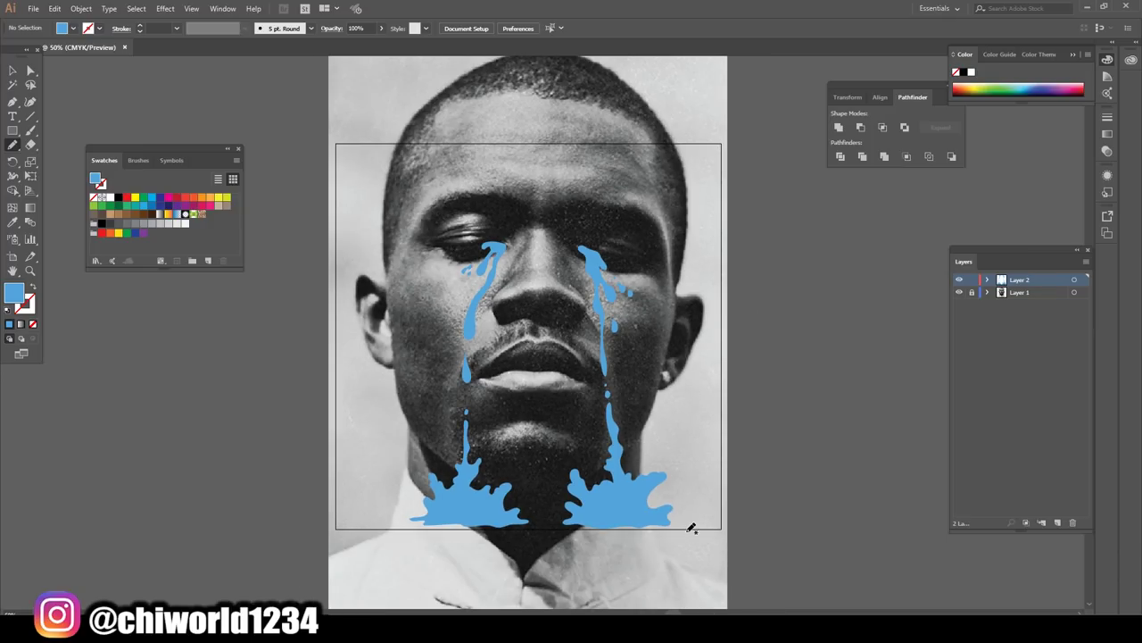
pyautogui.scroll(2, 691, 527)
pyautogui.hscroll(-1, 691, 531)
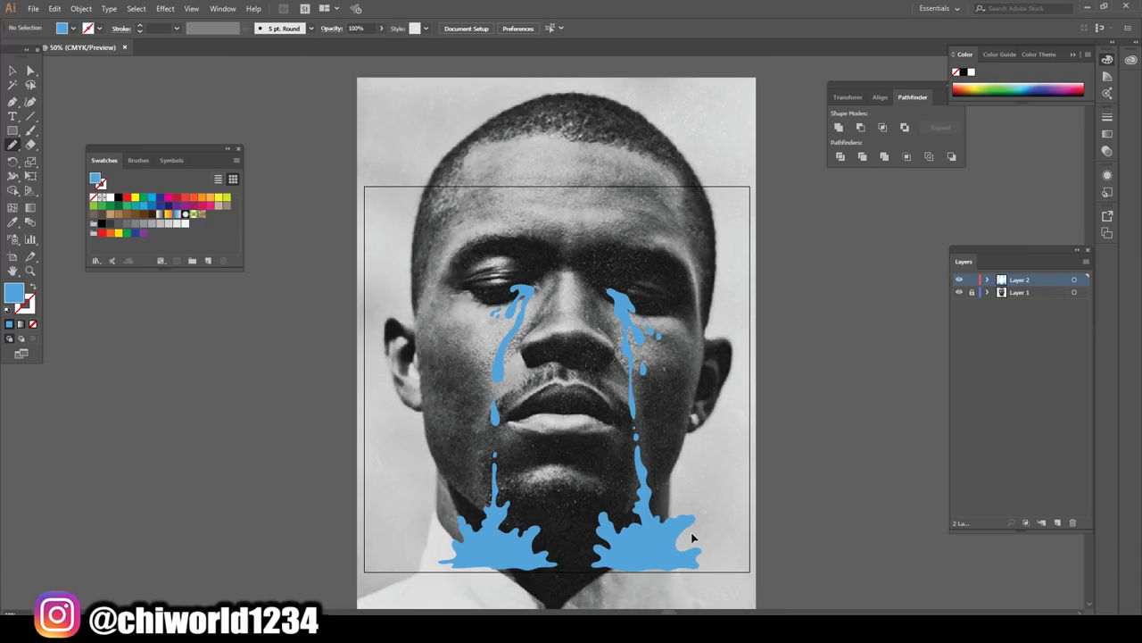
pyautogui.hscroll(-1, 737, 526)
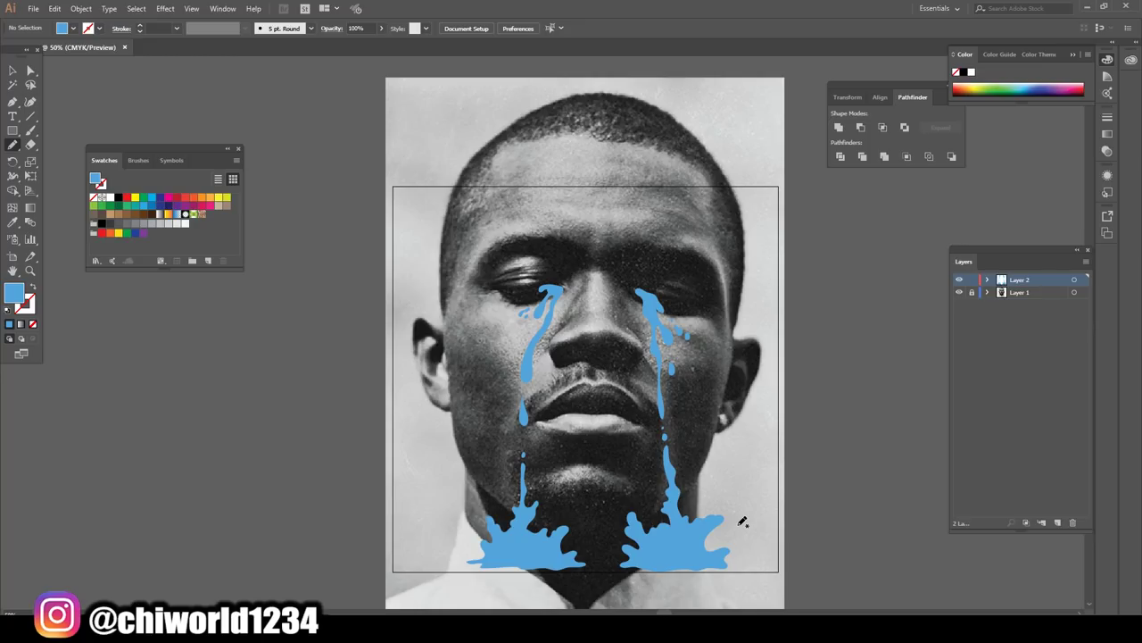
pyautogui.hotkey('ctrl', '+')
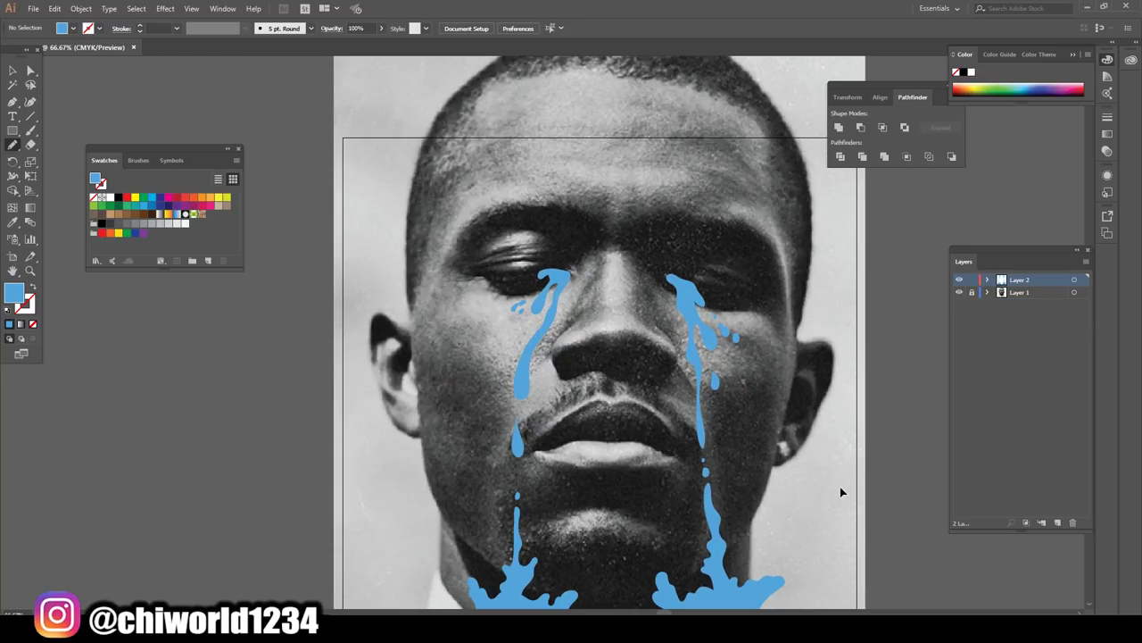
pyautogui.hotkey('ctrl', '-')
pyautogui.scroll(-1, 858, 460)
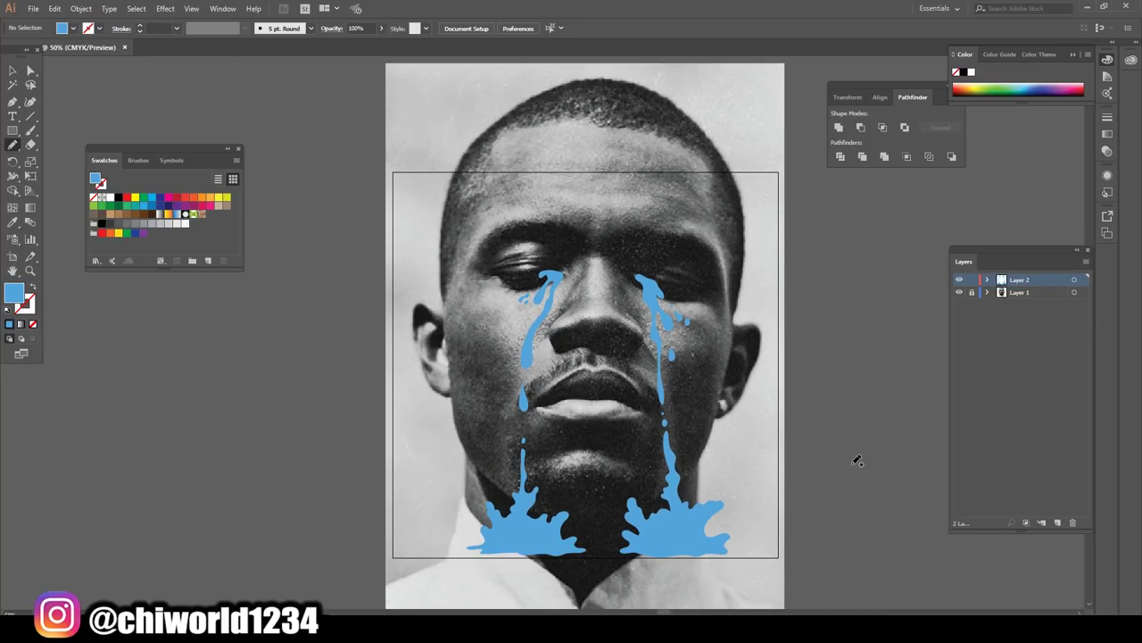
pyautogui.scroll(-2, 858, 458)
pyautogui.scroll(-3, 858, 458)
pyautogui.hotkey('ctrl', '+')
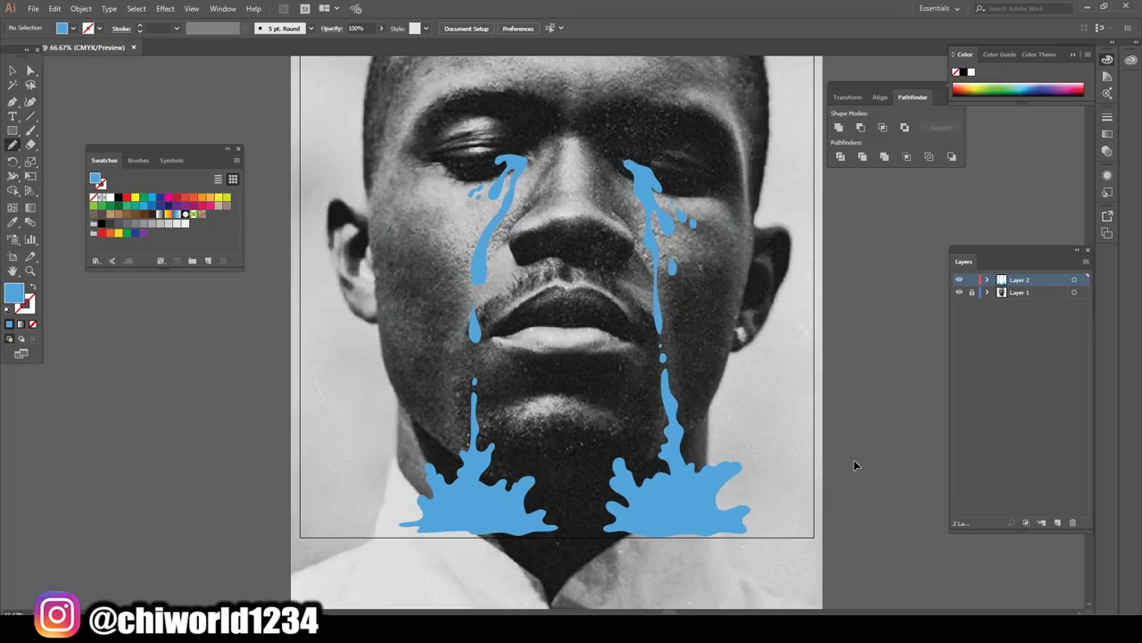
pyautogui.scroll(-2, 858, 457)
pyautogui.hotkey('ctrl', '+')
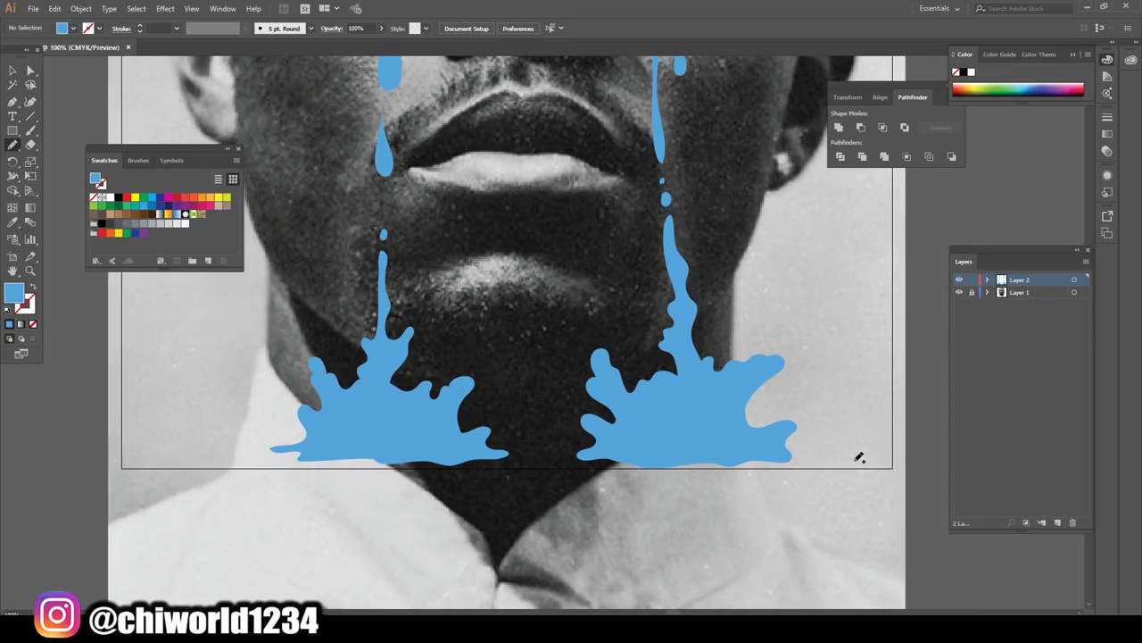
# - Draw a first blue band under the splashes, then undo it
pyautogui.moveTo(598, 444); pyautogui.dragTo(482, 450)
pyautogui.moveTo(268, 437); pyautogui.dragTo(206, 444)
pyautogui.moveTo(127, 453)
pyautogui.mouseDown()
pyautogui.moveTo(97, 464)
pyautogui.moveTo(377, 485)
pyautogui.moveTo(854, 474)
pyautogui.moveTo(922, 452)
pyautogui.moveTo(794, 443)
pyautogui.mouseUp()
pyautogui.moveTo(703, 437); pyautogui.dragTo(623, 446)
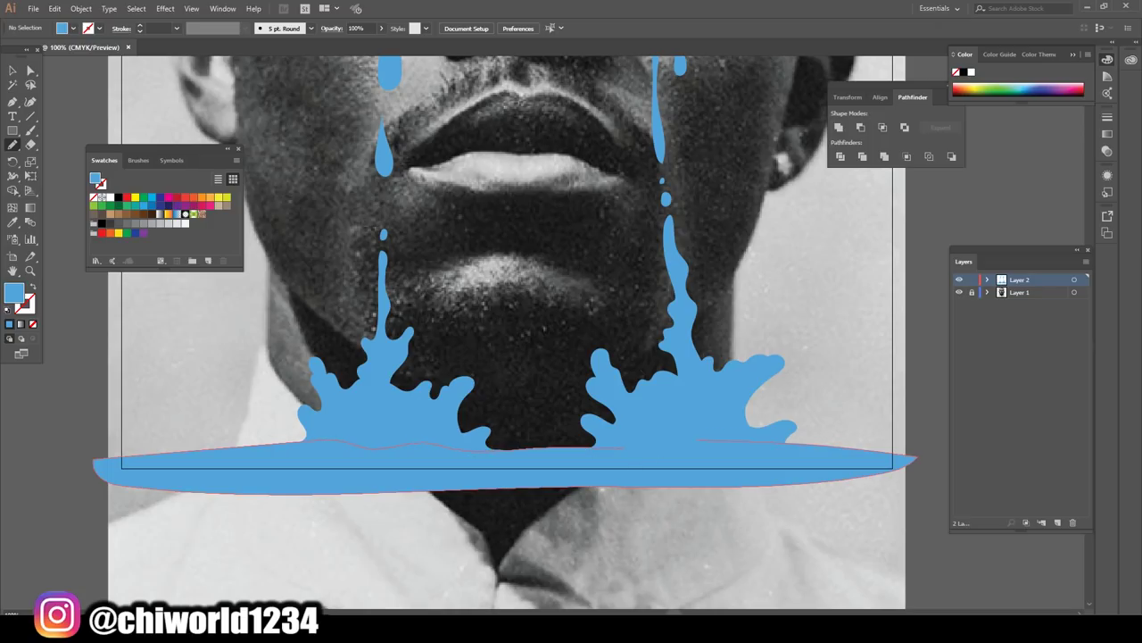
pyautogui.hotkey('ctrl', 'z')
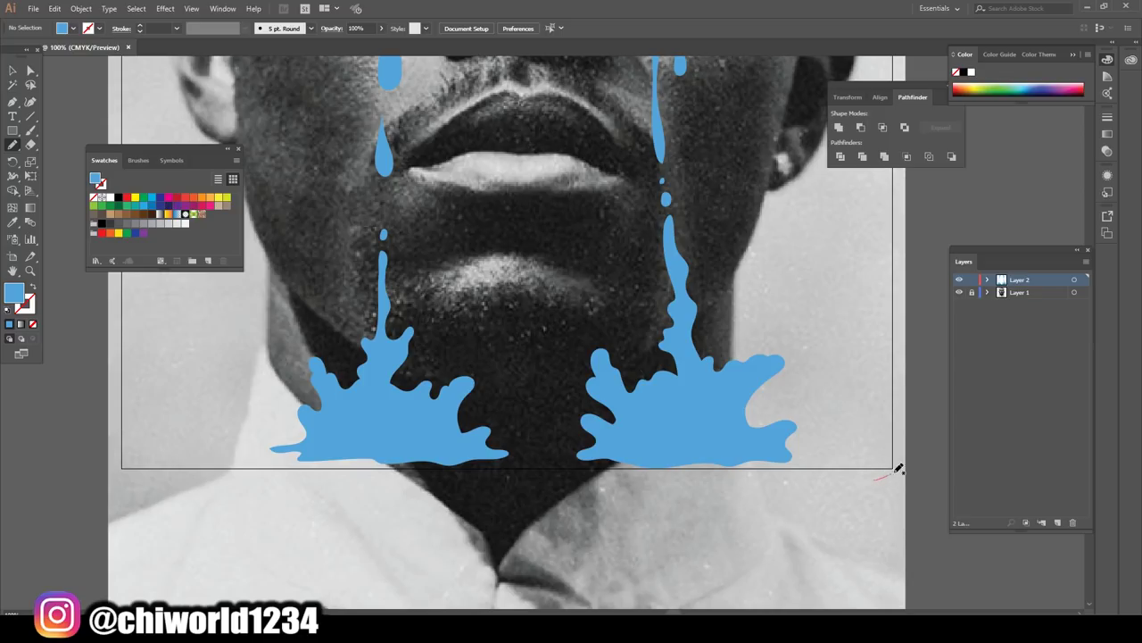
# - Redraw the pool from the right end across under both splashes to the bottom left
pyautogui.moveTo(895, 471)
pyautogui.mouseDown()
pyautogui.moveTo(902, 448)
pyautogui.moveTo(848, 447)
pyautogui.moveTo(844, 479)
pyautogui.mouseUp()
pyautogui.moveTo(651, 444)
pyautogui.mouseDown()
pyautogui.moveTo(484, 441)
pyautogui.moveTo(627, 477)
pyautogui.moveTo(687, 448)
pyautogui.mouseUp()
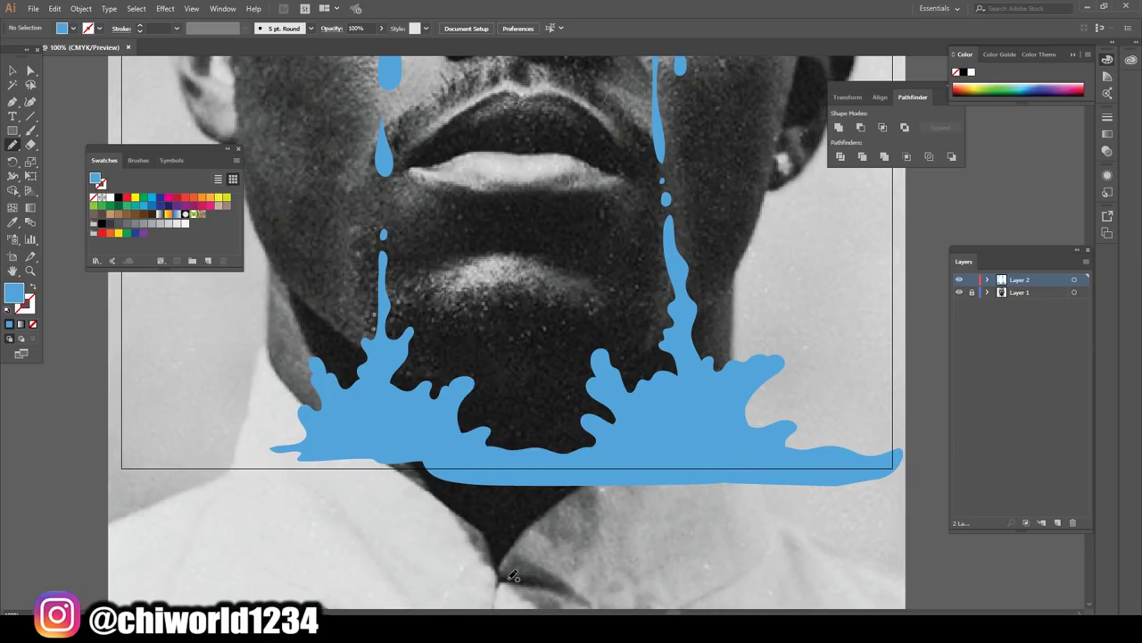
pyautogui.scroll(-3, 499, 563)
pyautogui.scroll(5, 482, 544)
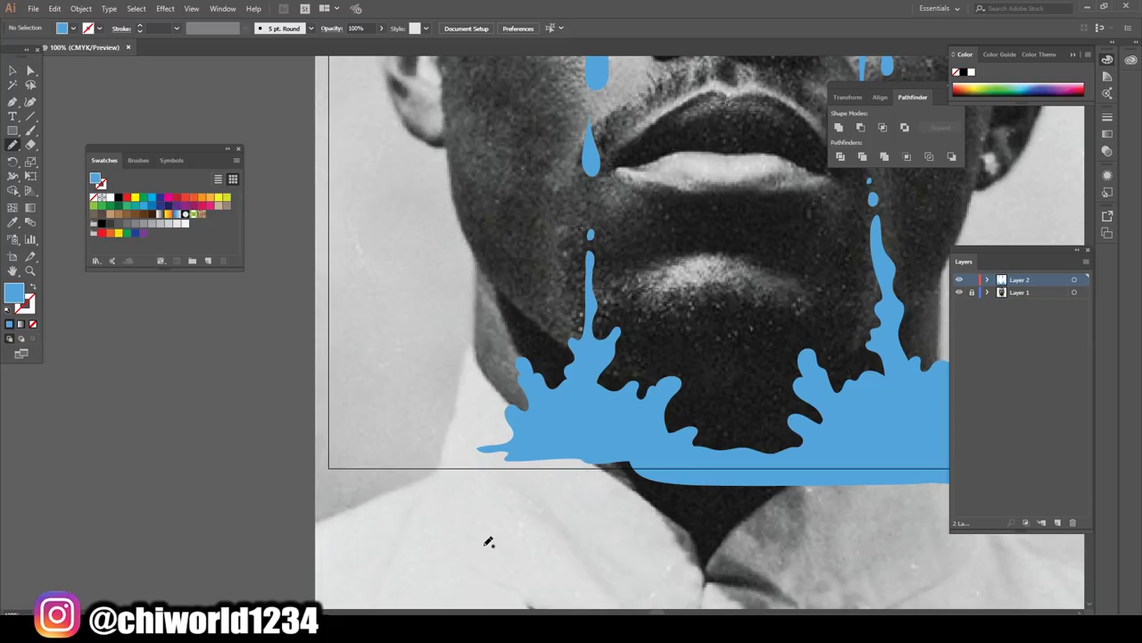
pyautogui.moveTo(525, 443)
pyautogui.mouseDown()
pyautogui.moveTo(299, 454)
pyautogui.moveTo(378, 477)
pyautogui.moveTo(680, 469)
pyautogui.mouseUp()
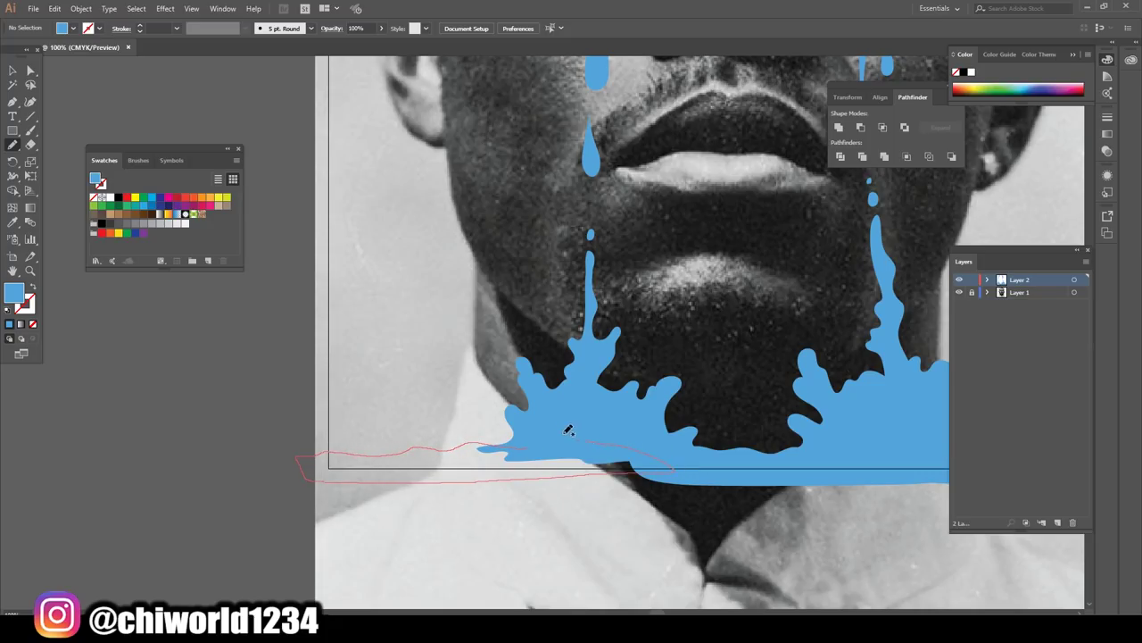
pyautogui.moveTo(568, 430); pyautogui.dragTo(595, 500)
pyautogui.hotkey('ctrl', '-')
pyautogui.hotkey('ctrl', '-')
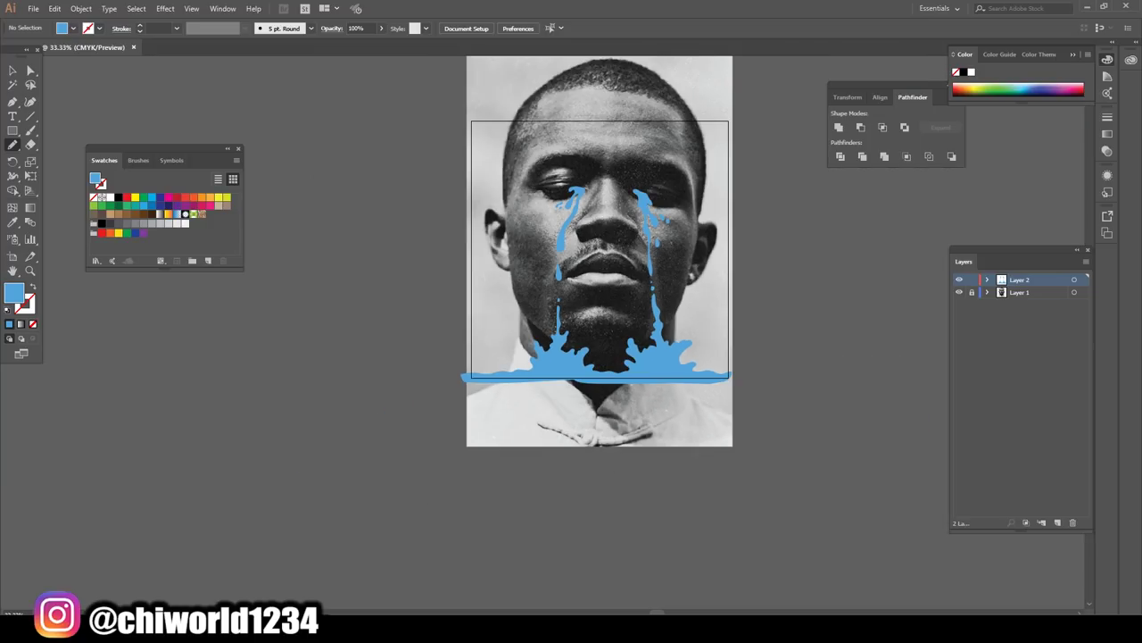
pyautogui.hotkey('ctrl', '-')
pyautogui.scroll(3, 769, 520)
pyautogui.hotkey('ctrl', '+')
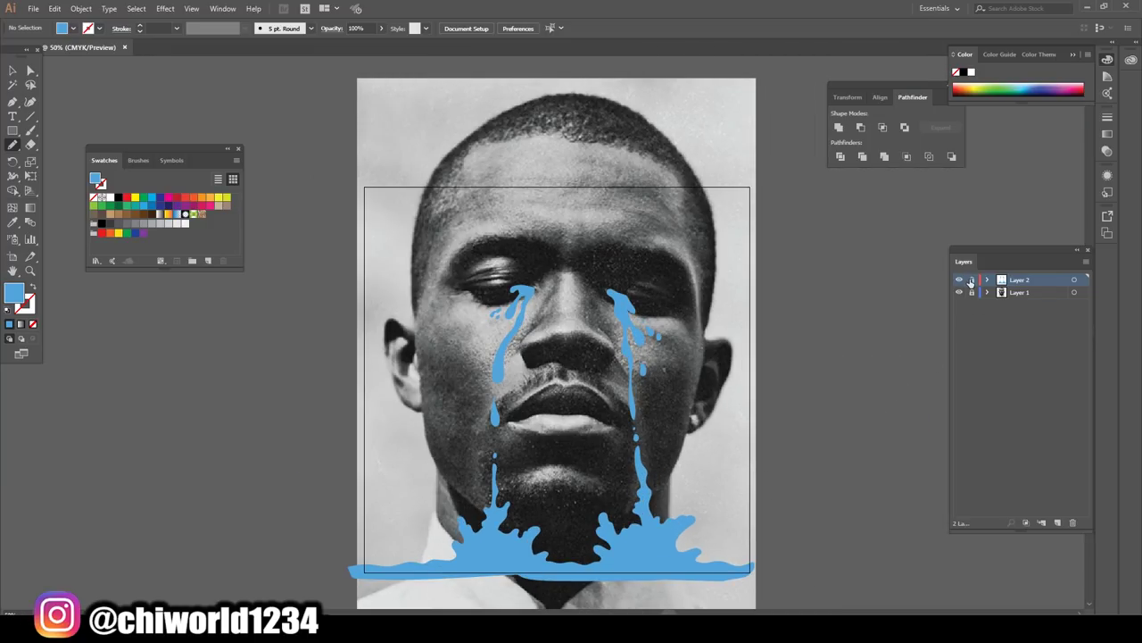
# - Add a new Layer 3 in the Layers panel to hold the highlights
pyautogui.click(1059, 524)
pyautogui.scroll(-1, 764, 415)
pyautogui.scroll(-1, 765, 420)
pyautogui.scroll(1, 765, 422)
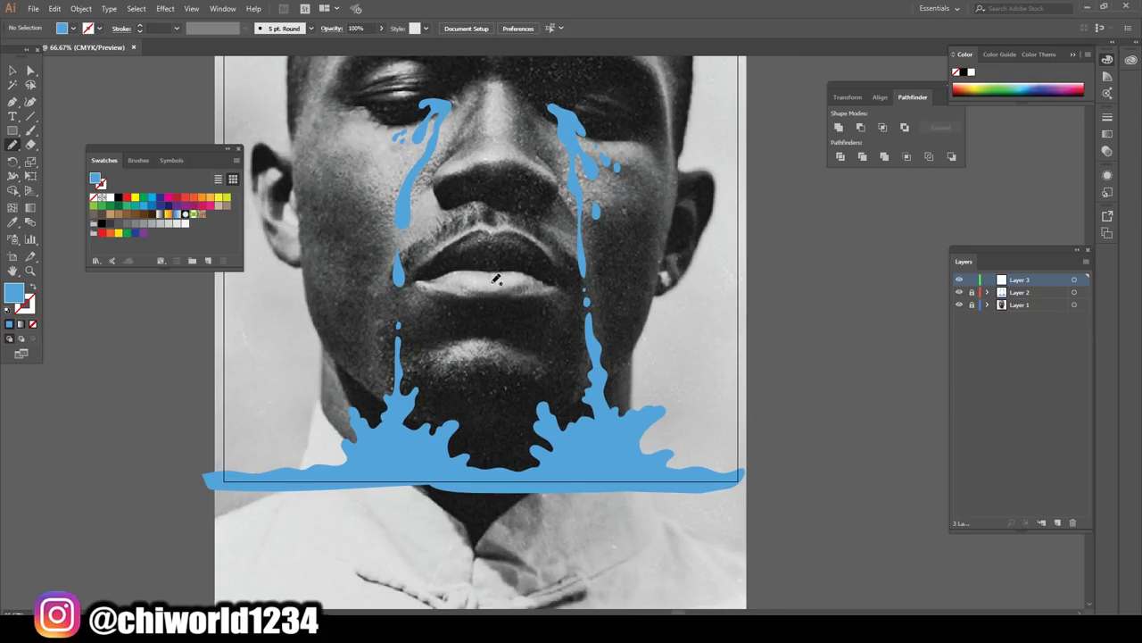
pyautogui.scroll(1, 427, 242)
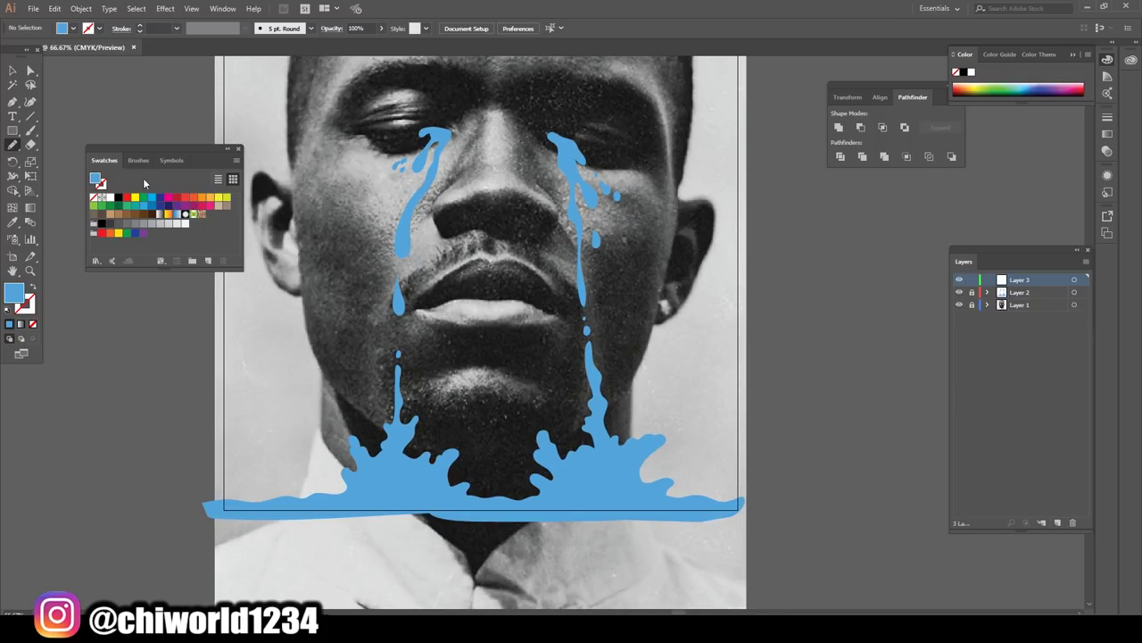
# - Change the fill colour to very pale blue #E6F6FF
pyautogui.doubleClick(14, 300)
pyautogui.moveTo(105, 135); pyautogui.dragTo(30, 22)
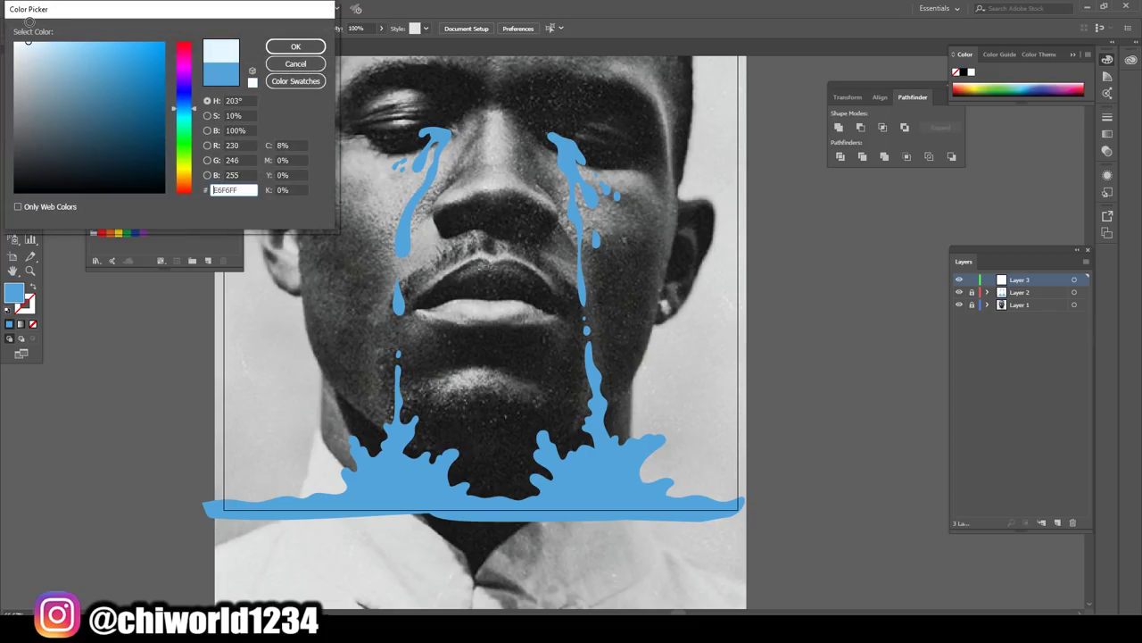
pyautogui.click(295, 46)
pyautogui.scroll(-5, 655, 433)
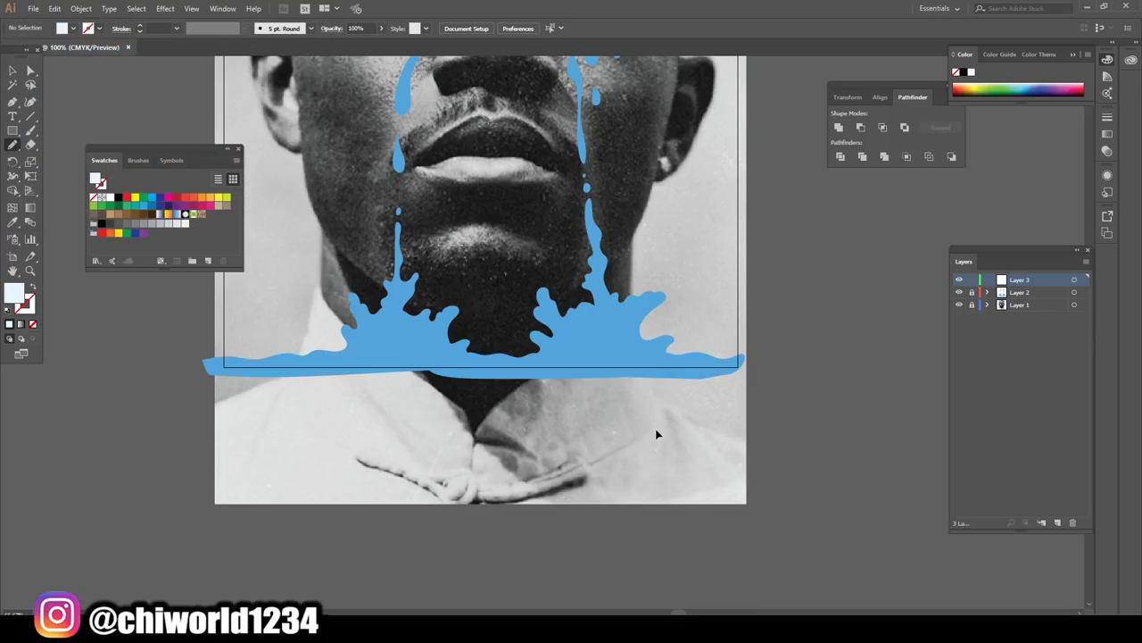
pyautogui.keyDown('alt'); pyautogui.scroll(1, 656, 432); pyautogui.keyUp('alt')
pyautogui.keyDown('alt'); pyautogui.scroll(1, 659, 432); pyautogui.keyUp('alt')
pyautogui.scroll(1, 659, 432)
pyautogui.keyDown('alt'); pyautogui.scroll(1, 659, 432); pyautogui.keyUp('alt')
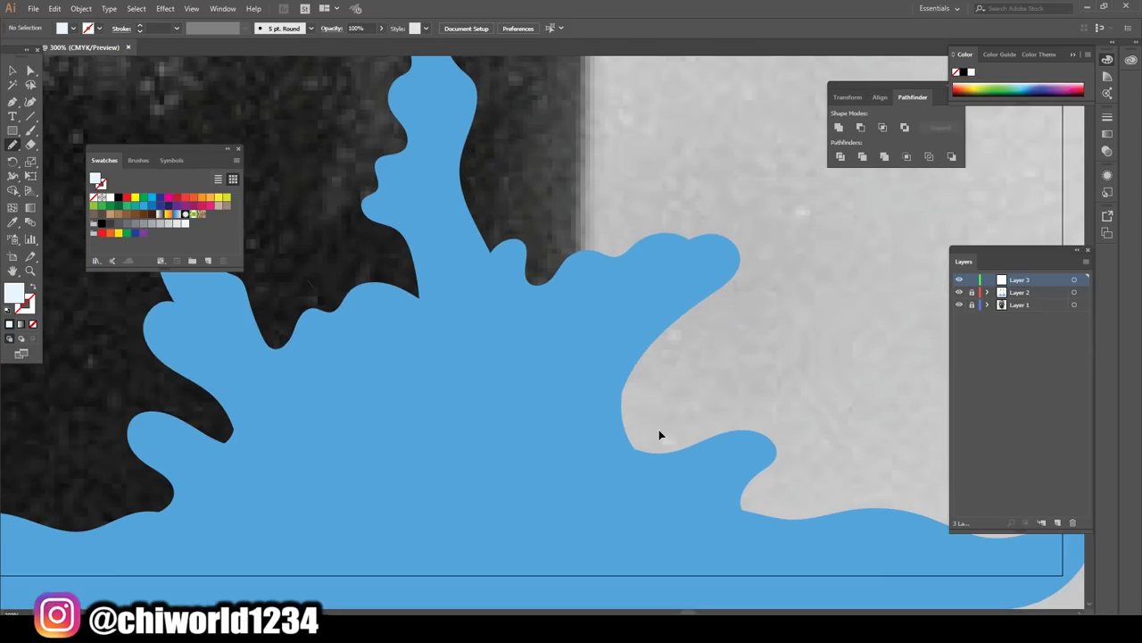
pyautogui.scroll(2, 659, 435)
pyautogui.hscroll(-2, 658, 434)
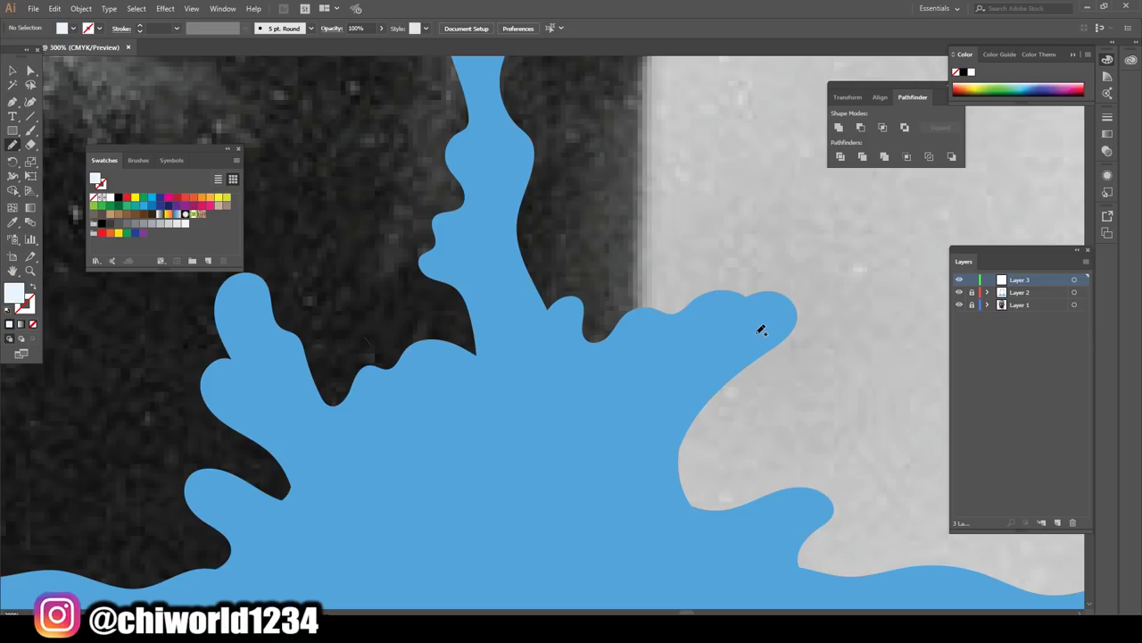
# - Trace a pale highlight outline along the right splash's wave crest
pyautogui.moveTo(765, 337); pyautogui.dragTo(810, 322)
pyautogui.moveTo(664, 303); pyautogui.dragTo(629, 308)
pyautogui.moveTo(611, 352)
pyautogui.mouseDown()
pyautogui.moveTo(601, 408)
pyautogui.moveTo(542, 443)
pyautogui.moveTo(460, 398)
pyautogui.moveTo(407, 406)
pyautogui.moveTo(536, 470)
pyautogui.moveTo(592, 459)
pyautogui.moveTo(633, 405)
pyautogui.moveTo(637, 327)
pyautogui.moveTo(675, 341)
pyautogui.moveTo(779, 331)
pyautogui.mouseUp()
pyautogui.hotkey('ctrl', '-')
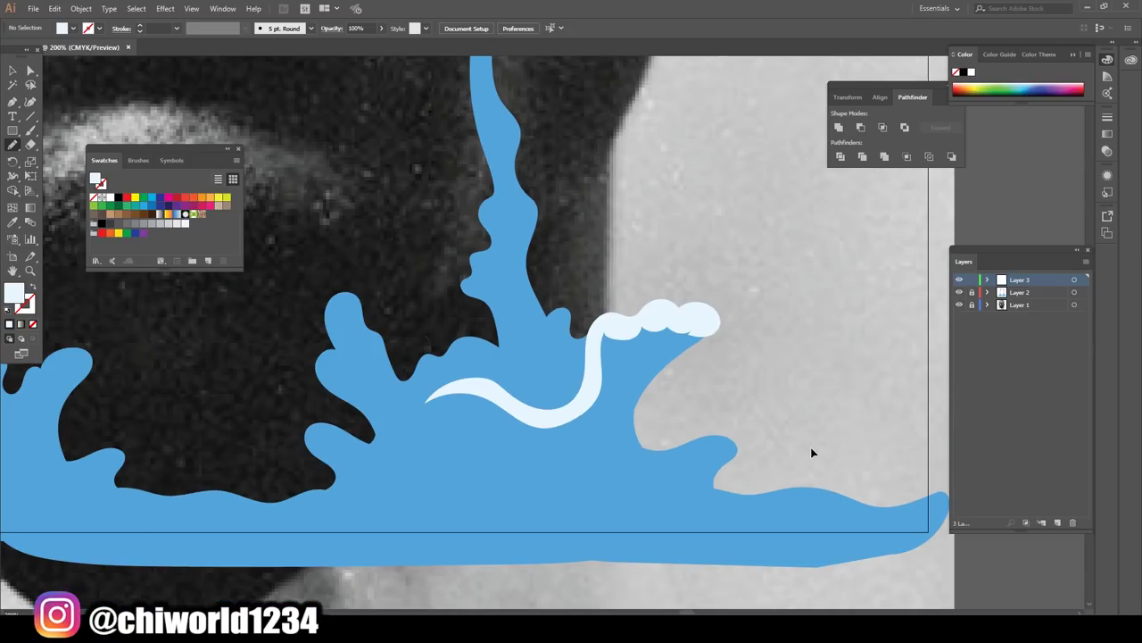
pyautogui.hotkey('ctrl', '-')
pyautogui.hotkey('ctrl', '-')
pyautogui.hotkey('ctrl', '-')
pyautogui.hotkey('ctrl', '+')
pyautogui.hotkey('ctrl', '+')
pyautogui.hotkey('ctrl', '+')
pyautogui.hotkey('ctrl', '+')
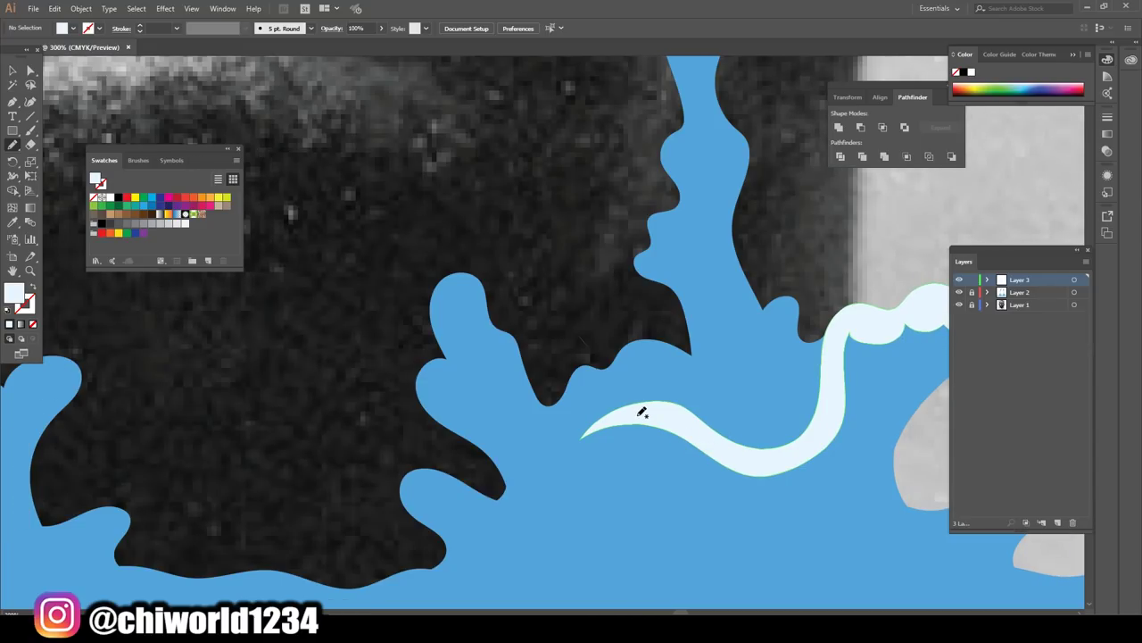
# - Extend the highlight's left tip downward as a pale fill
pyautogui.moveTo(641, 412)
pyautogui.mouseDown()
pyautogui.moveTo(560, 467)
pyautogui.moveTo(496, 414)
pyautogui.moveTo(447, 332)
pyautogui.moveTo(449, 266)
pyautogui.moveTo(490, 300)
pyautogui.moveTo(488, 340)
pyautogui.moveTo(533, 437)
pyautogui.moveTo(574, 428)
pyautogui.mouseUp()
pyautogui.moveTo(631, 404); pyautogui.dragTo(638, 410)
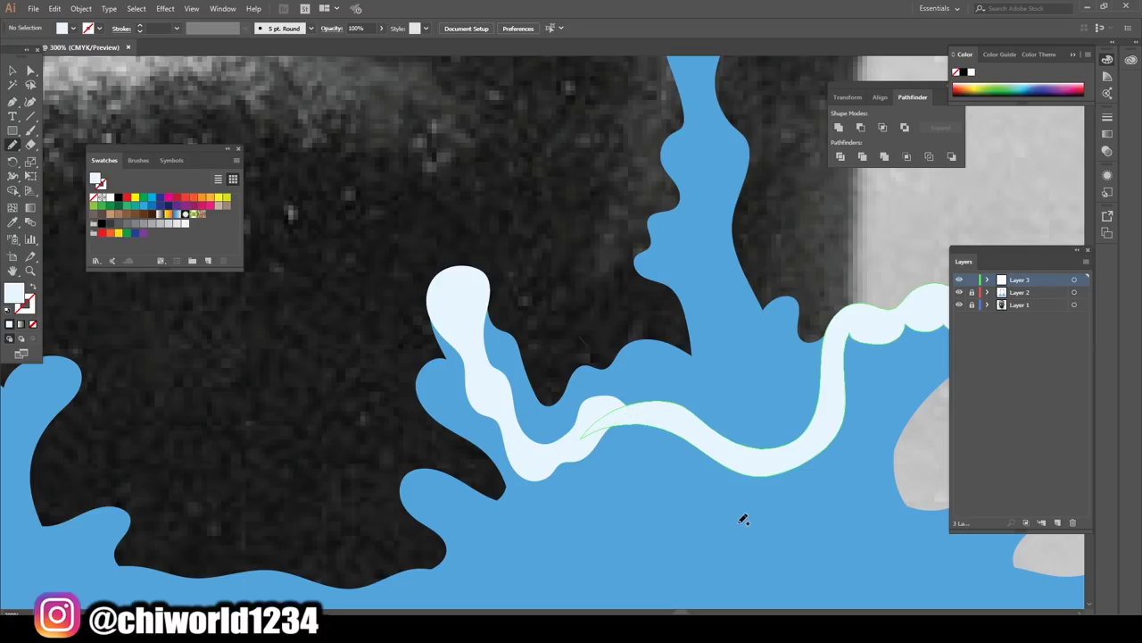
pyautogui.hotkey('ctrl', '1')
pyautogui.hotkey('ctrl', '-')
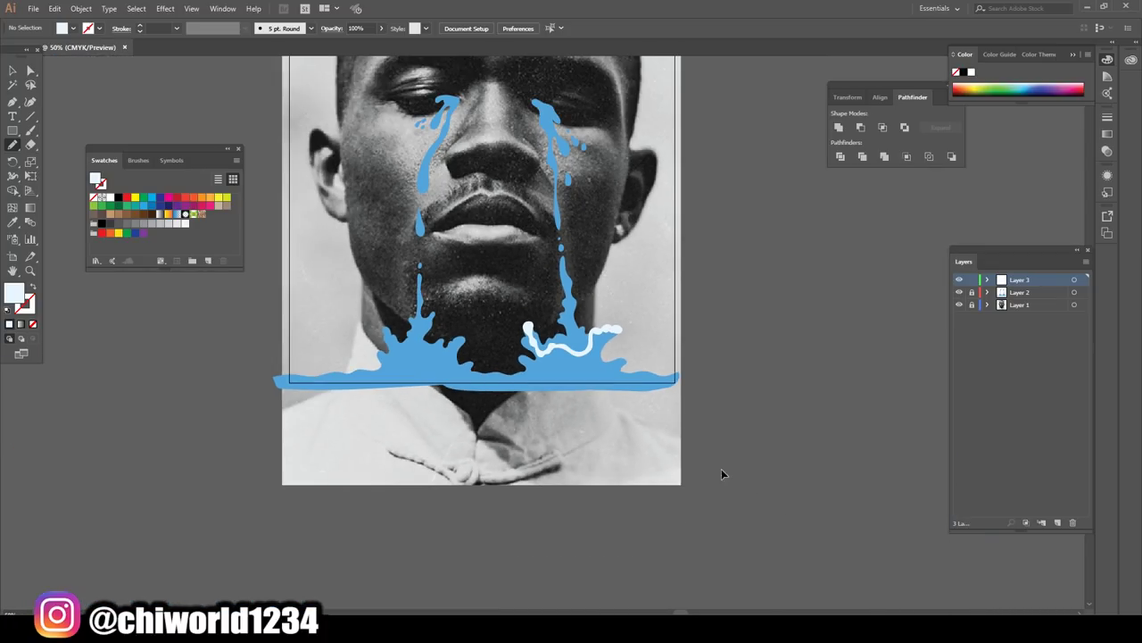
pyautogui.hotkey('ctrl', '+')
pyautogui.hotkey('ctrl', '+')
pyautogui.hotkey('ctrl', '+')
pyautogui.hotkey('ctrl', '+')
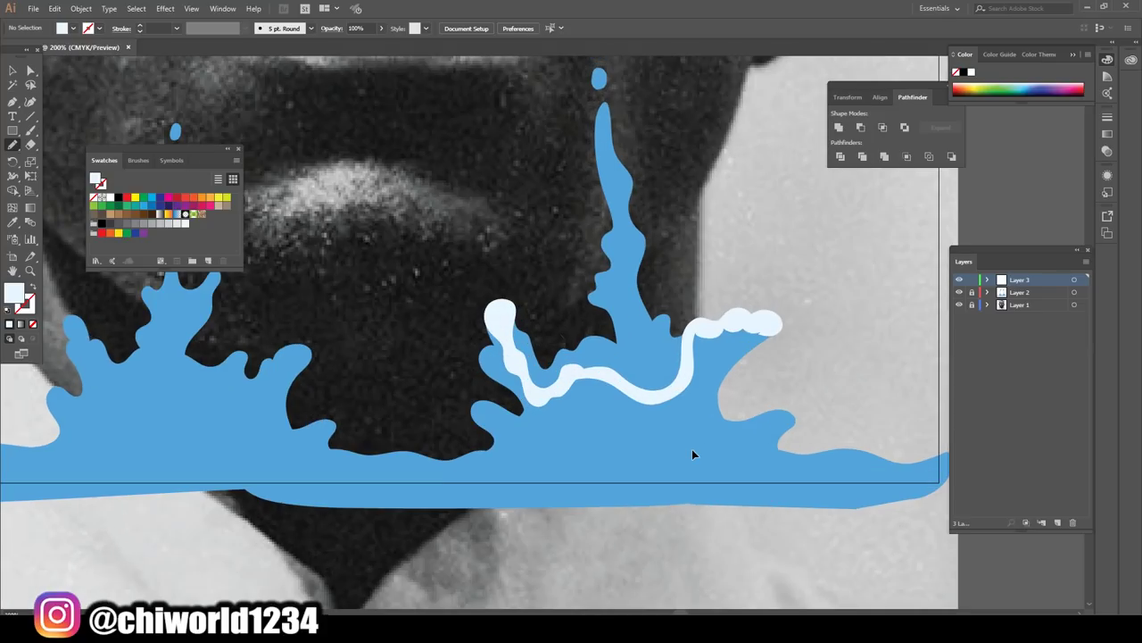
pyautogui.hotkey('ctrl', '+')
pyautogui.hotkey('ctrl', '+')
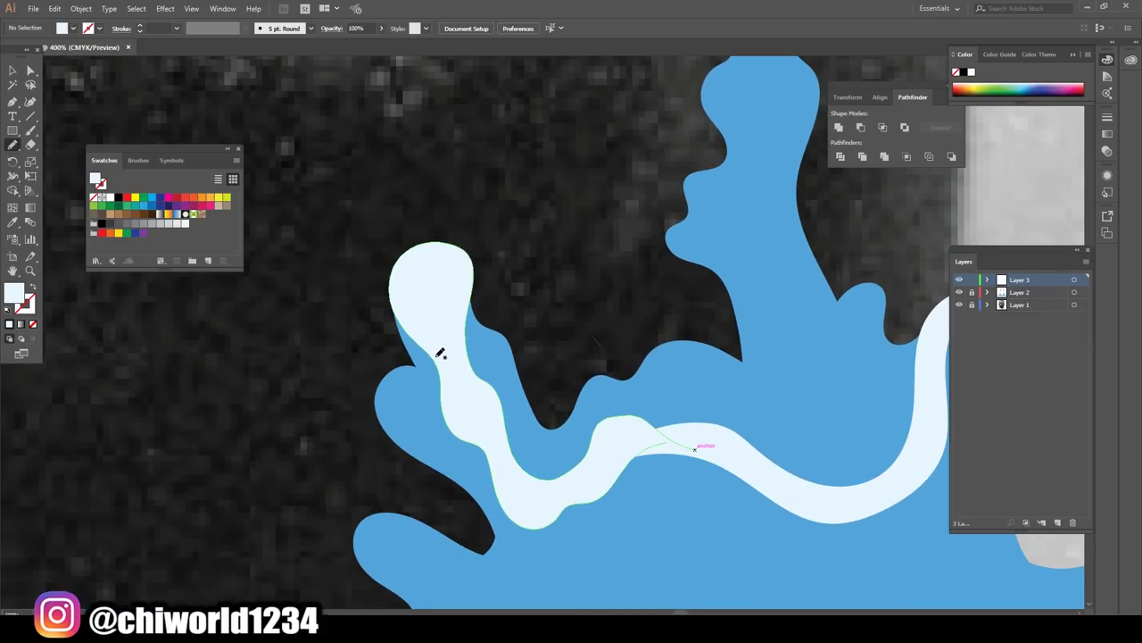
# - Add a rounded lobe to the left end of the highlight
pyautogui.moveTo(439, 353)
pyautogui.mouseDown()
pyautogui.moveTo(384, 373)
pyautogui.moveTo(376, 434)
pyautogui.moveTo(463, 482)
pyautogui.moveTo(453, 463)
pyautogui.moveTo(479, 408)
pyautogui.moveTo(418, 297)
pyautogui.mouseUp()
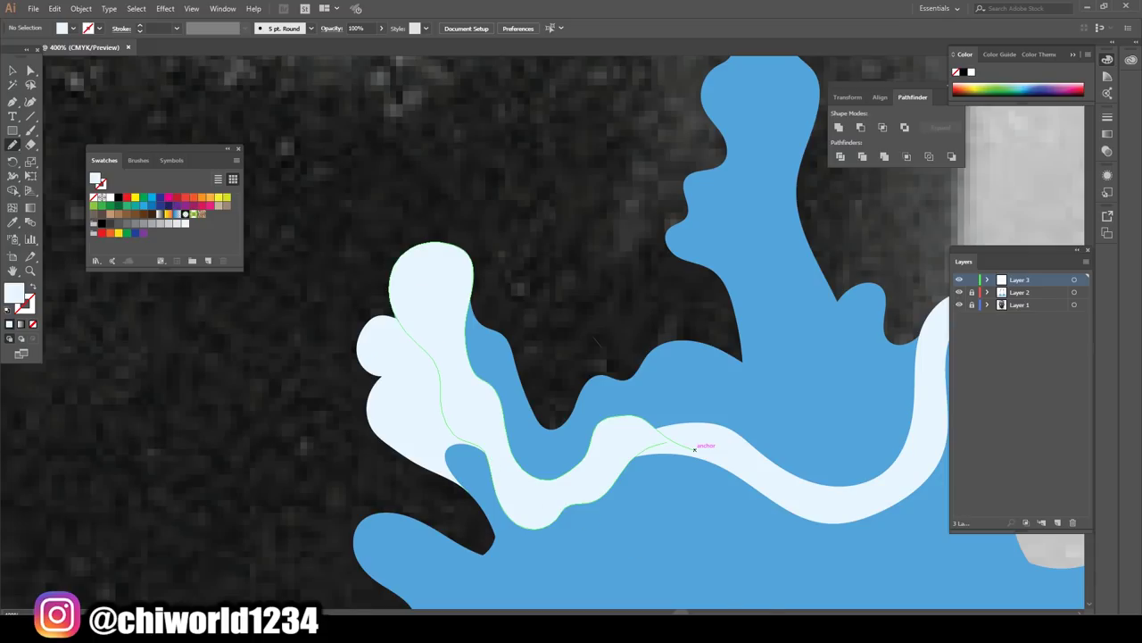
pyautogui.scroll(-2, 694, 448)
pyautogui.scroll(-2, 795, 538)
pyautogui.scroll(-1, 714, 518)
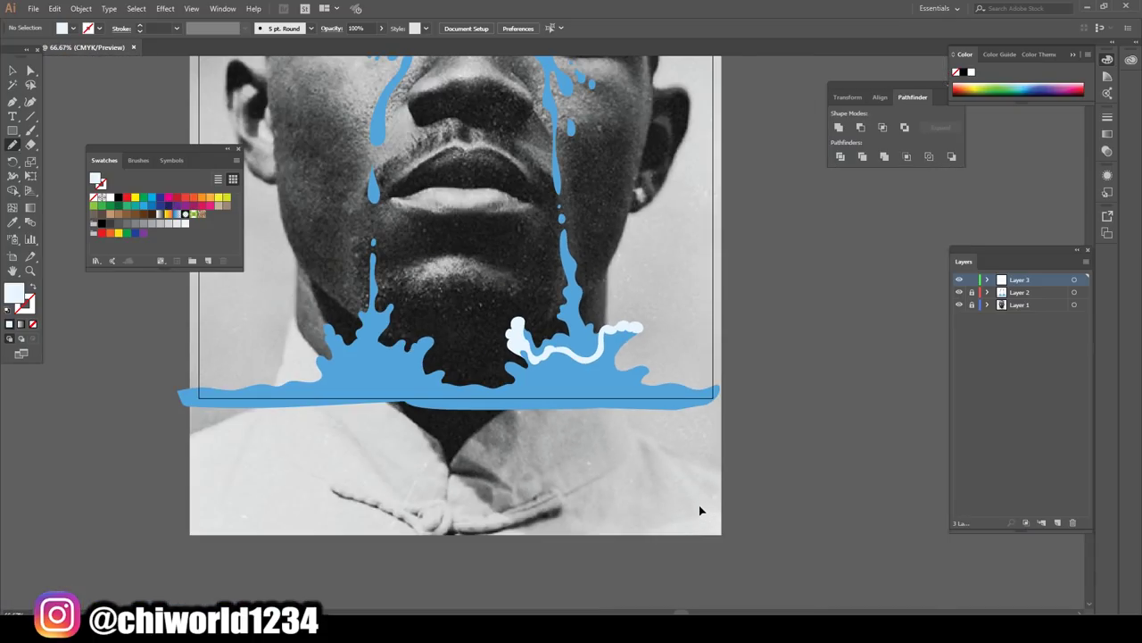
pyautogui.scroll(1, 700, 504)
pyautogui.scroll(1, 699, 505)
pyautogui.scroll(2, 698, 505)
pyautogui.scroll(2, 700, 502)
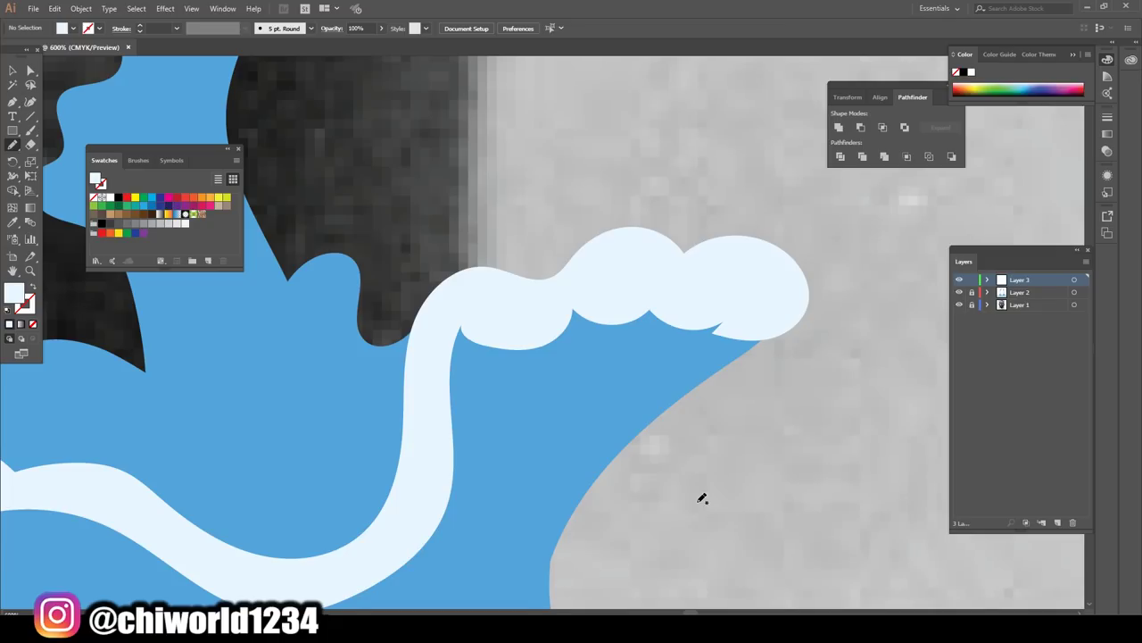
pyautogui.scroll(-1, 702, 498)
# - Add a bulge beneath the crest and extend the highlight's curled right tip
pyautogui.moveTo(475, 265)
pyautogui.mouseDown()
pyautogui.moveTo(438, 378)
pyautogui.moveTo(490, 244)
pyautogui.mouseUp()
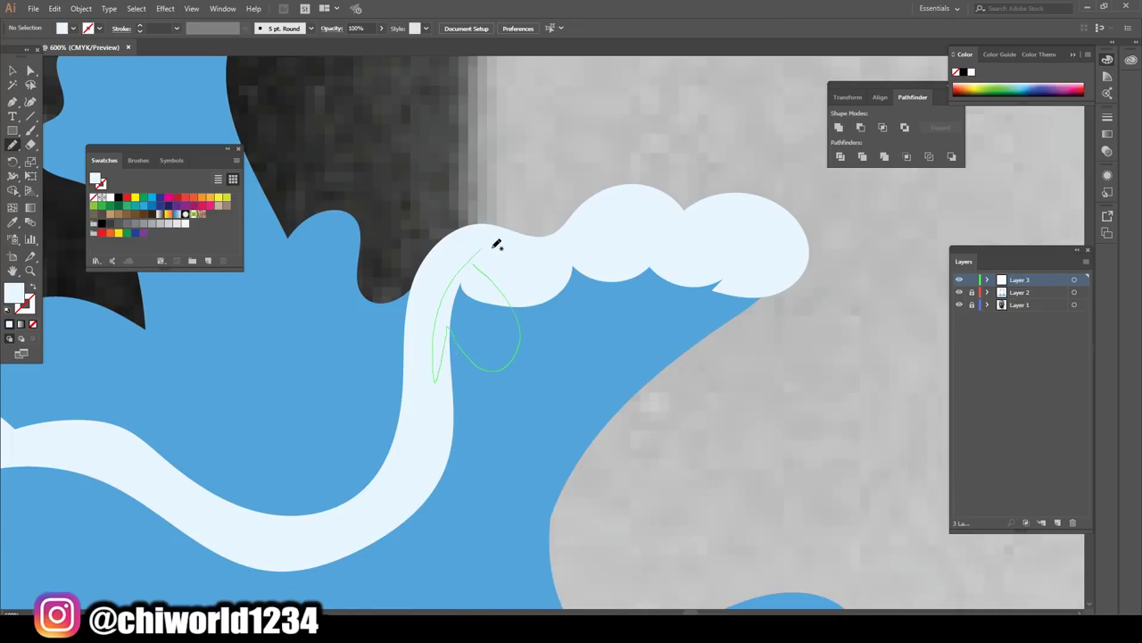
pyautogui.scroll(-5, 659, 415)
pyautogui.scroll(-1, 655, 416)
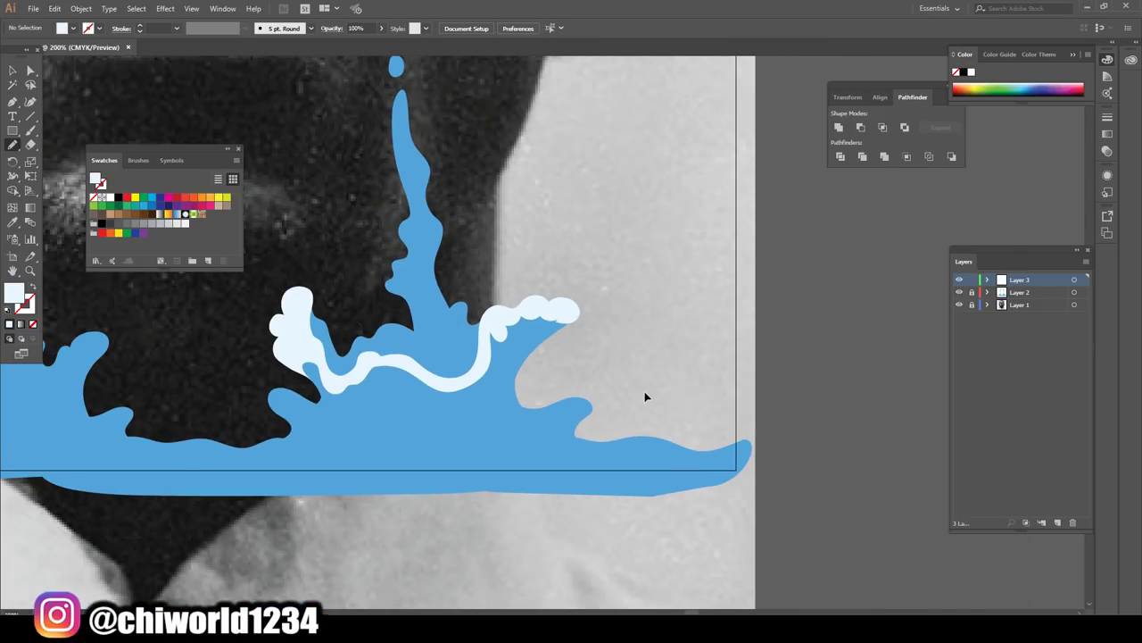
pyautogui.scroll(6, 645, 391)
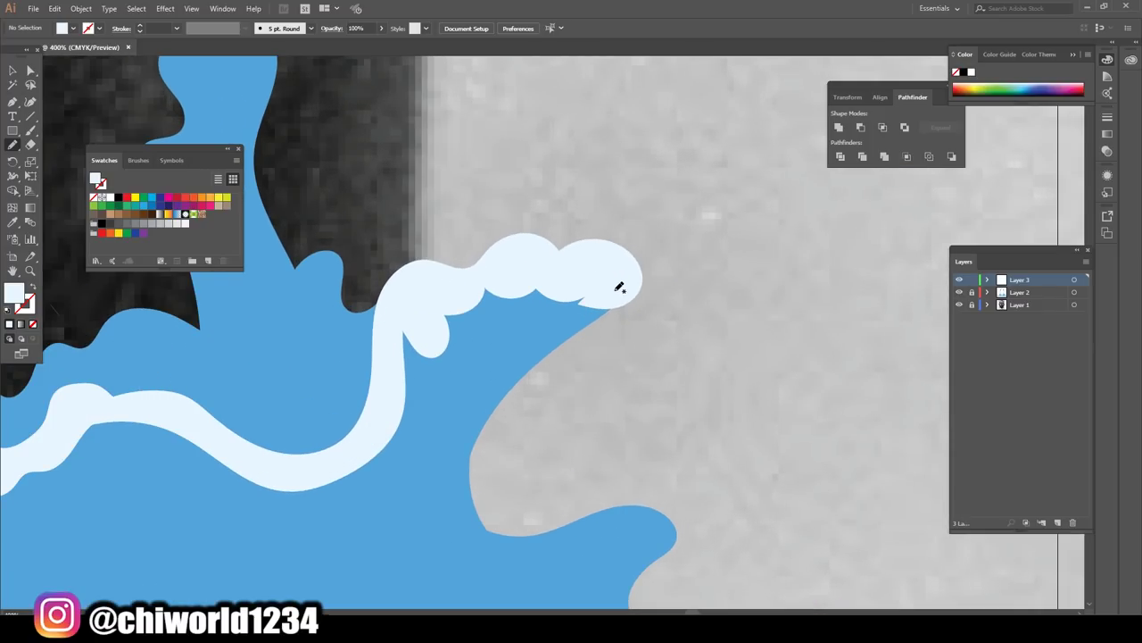
pyautogui.moveTo(615, 291)
pyautogui.mouseDown()
pyautogui.moveTo(646, 303)
pyautogui.moveTo(615, 278)
pyautogui.mouseUp()
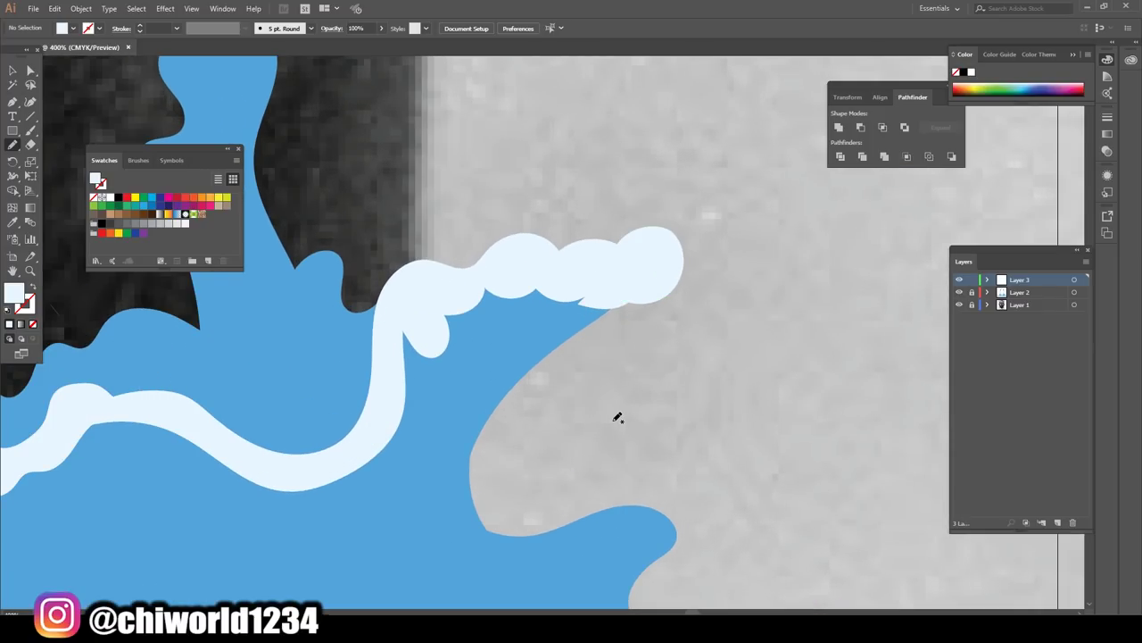
pyautogui.scroll(-4, 636, 446)
pyautogui.scroll(-2, 585, 431)
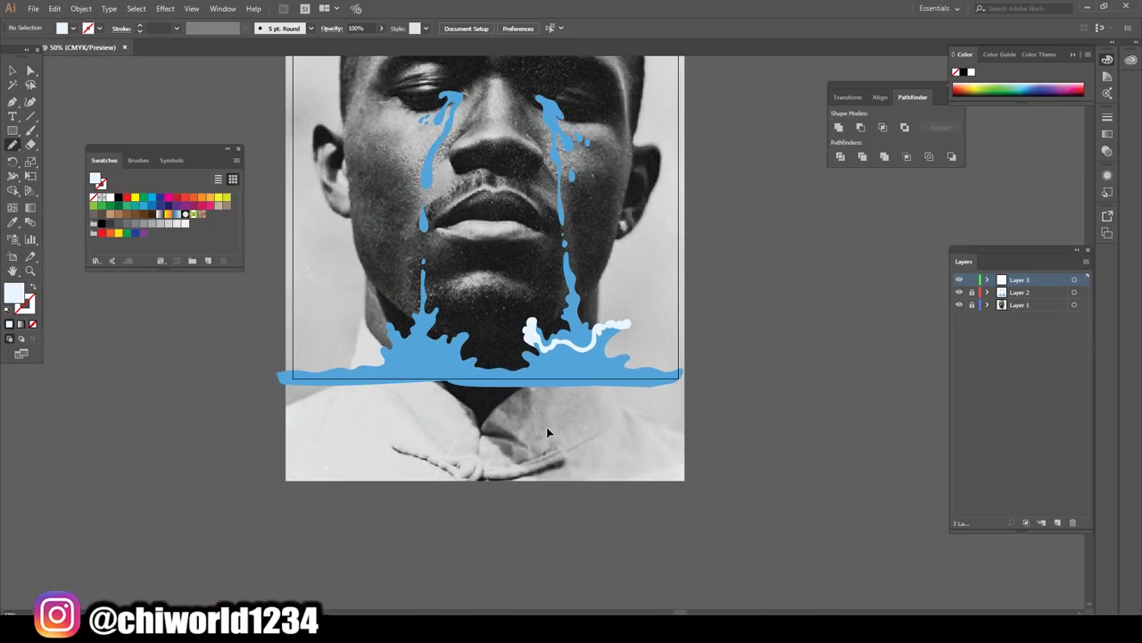
pyautogui.scroll(2, 548, 433)
# - Draw a closed pale highlight shape along the base of the left splash
pyautogui.scroll(2, 548, 433)
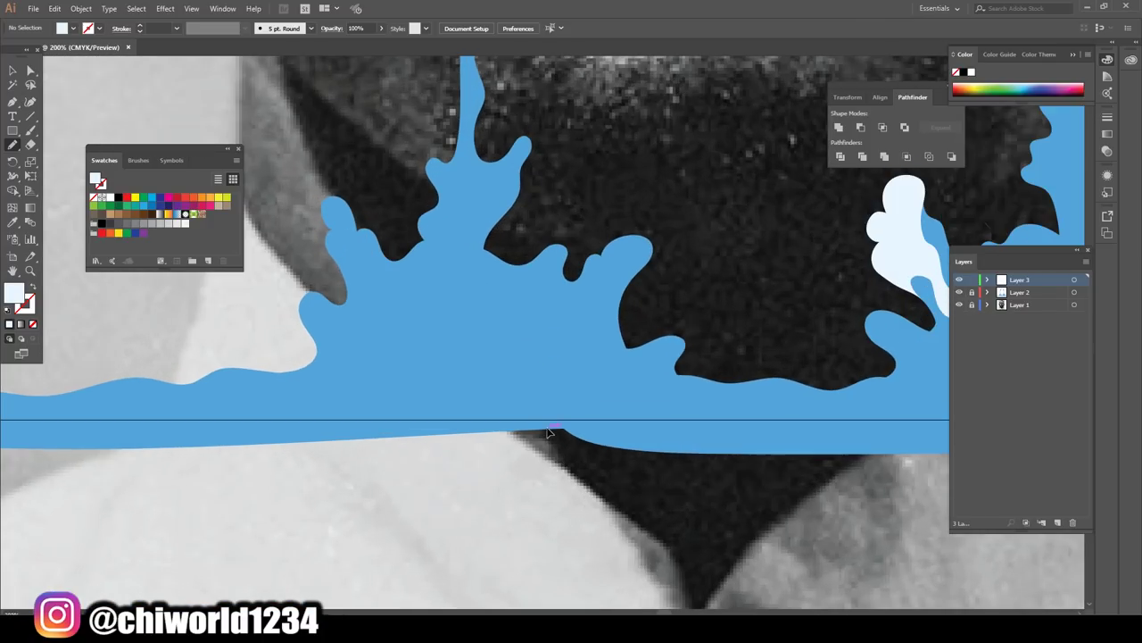
pyautogui.scroll(2, 546, 427)
pyautogui.scroll(2, 546, 426)
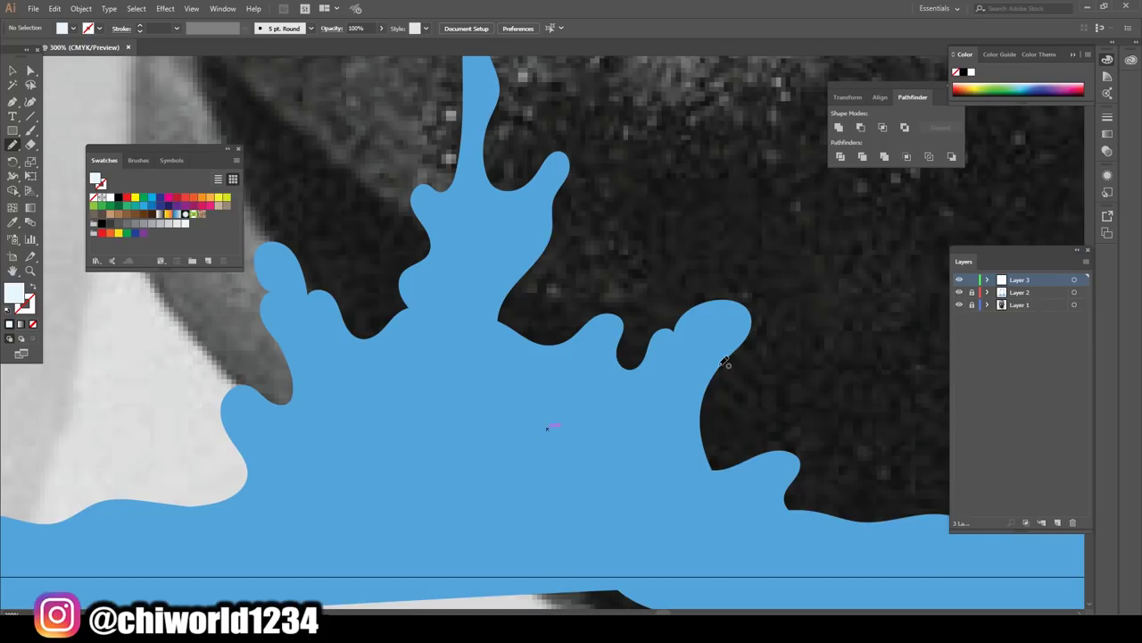
pyautogui.moveTo(716, 373)
pyautogui.mouseDown()
pyautogui.moveTo(663, 319)
pyautogui.moveTo(631, 393)
pyautogui.moveTo(571, 447)
pyautogui.moveTo(488, 428)
pyautogui.moveTo(451, 402)
pyautogui.moveTo(470, 444)
pyautogui.mouseUp()
pyautogui.moveTo(510, 480)
pyautogui.mouseDown()
pyautogui.moveTo(630, 482)
pyautogui.moveTo(645, 429)
pyautogui.mouseUp()
pyautogui.moveTo(702, 367)
pyautogui.mouseDown()
pyautogui.moveTo(715, 382)
pyautogui.moveTo(719, 366)
pyautogui.mouseUp()
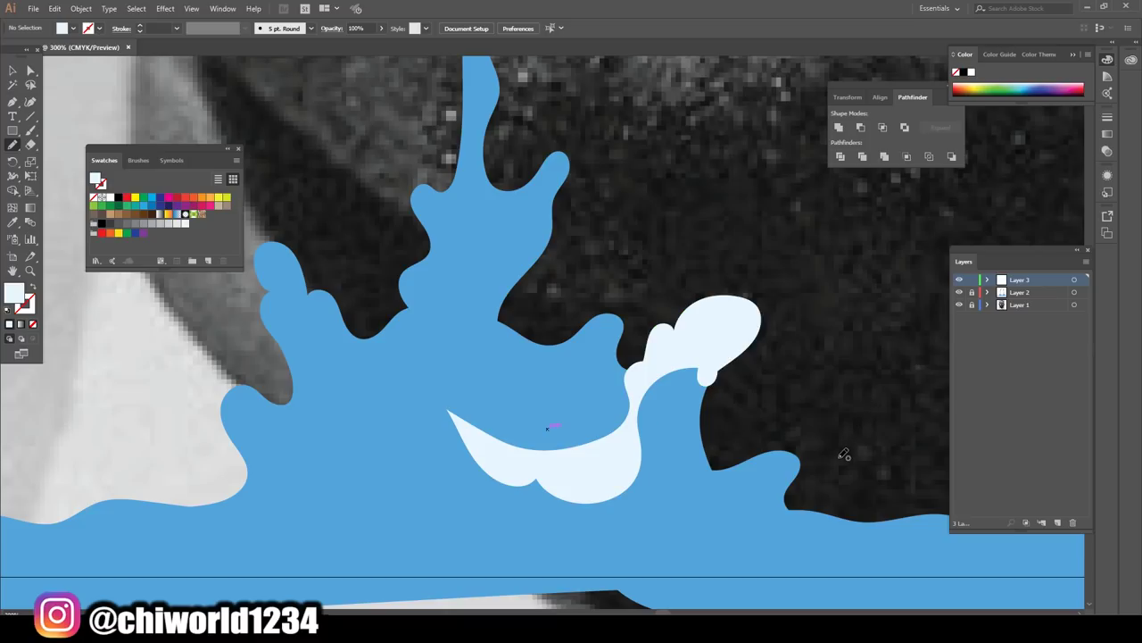
pyautogui.hotkey('ctrl', '-')
pyautogui.hotkey('ctrl', '-')
pyautogui.hotkey('ctrl', '-')
# - Add a pale oval by the tip and extend the highlight over the wave to the left tip
pyautogui.hotkey('ctrl', '+')
pyautogui.hotkey('ctrl', '+')
pyautogui.hotkey('ctrl', '+')
pyautogui.hotkey('ctrl', '+')
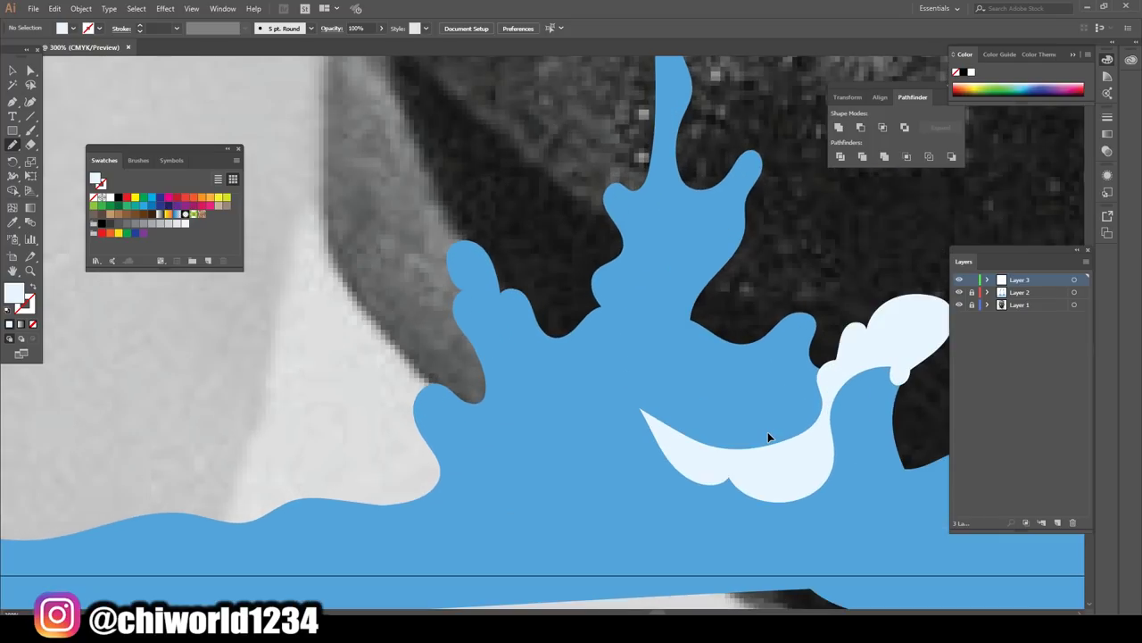
pyautogui.hotkey('ctrl', '+')
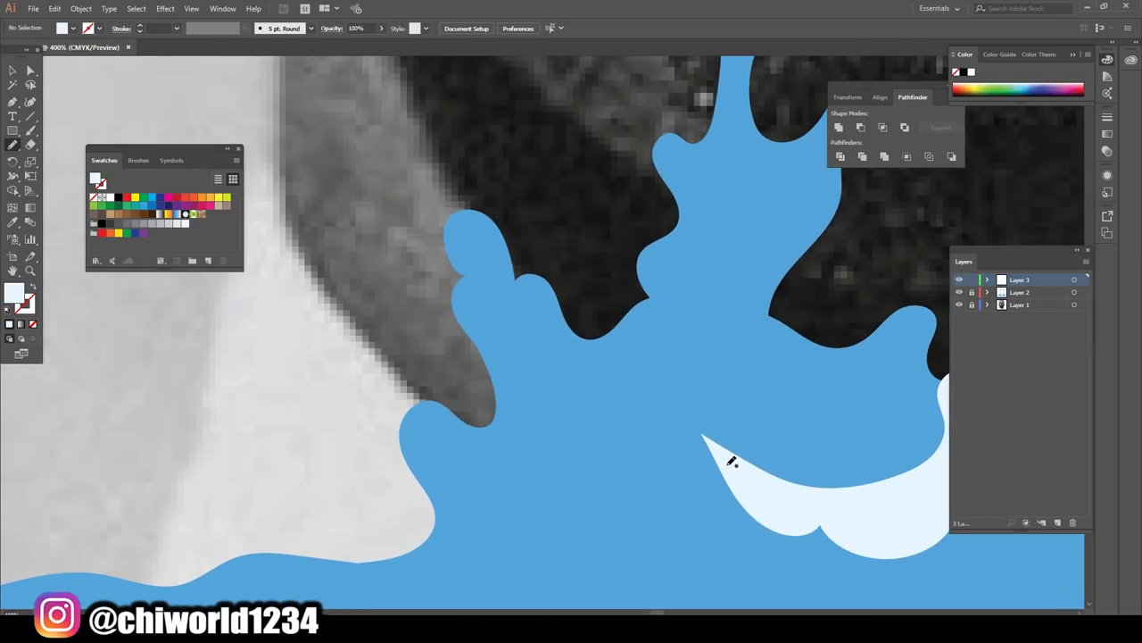
pyautogui.moveTo(712, 478)
pyautogui.mouseDown()
pyautogui.moveTo(639, 416)
pyautogui.moveTo(726, 449)
pyautogui.moveTo(727, 477)
pyautogui.mouseUp()
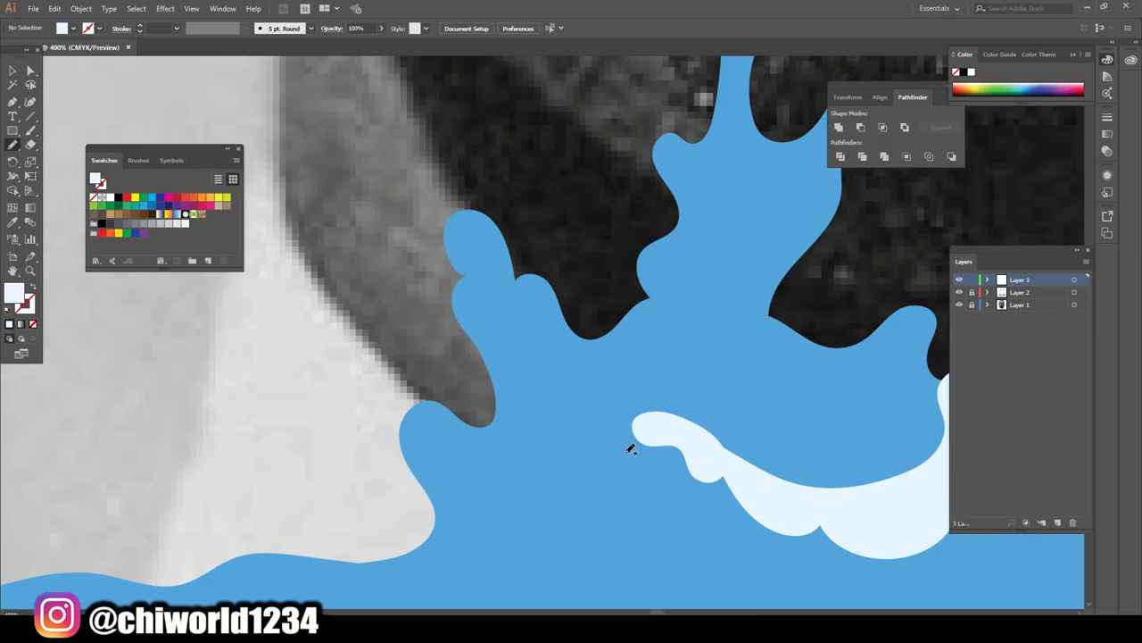
pyautogui.moveTo(619, 443); pyautogui.dragTo(614, 426)
pyautogui.moveTo(628, 413)
pyautogui.mouseDown()
pyautogui.moveTo(613, 432)
pyautogui.moveTo(526, 366)
pyautogui.moveTo(477, 268)
pyautogui.moveTo(518, 308)
pyautogui.moveTo(551, 378)
pyautogui.mouseUp()
pyautogui.moveTo(568, 424); pyautogui.dragTo(648, 409)
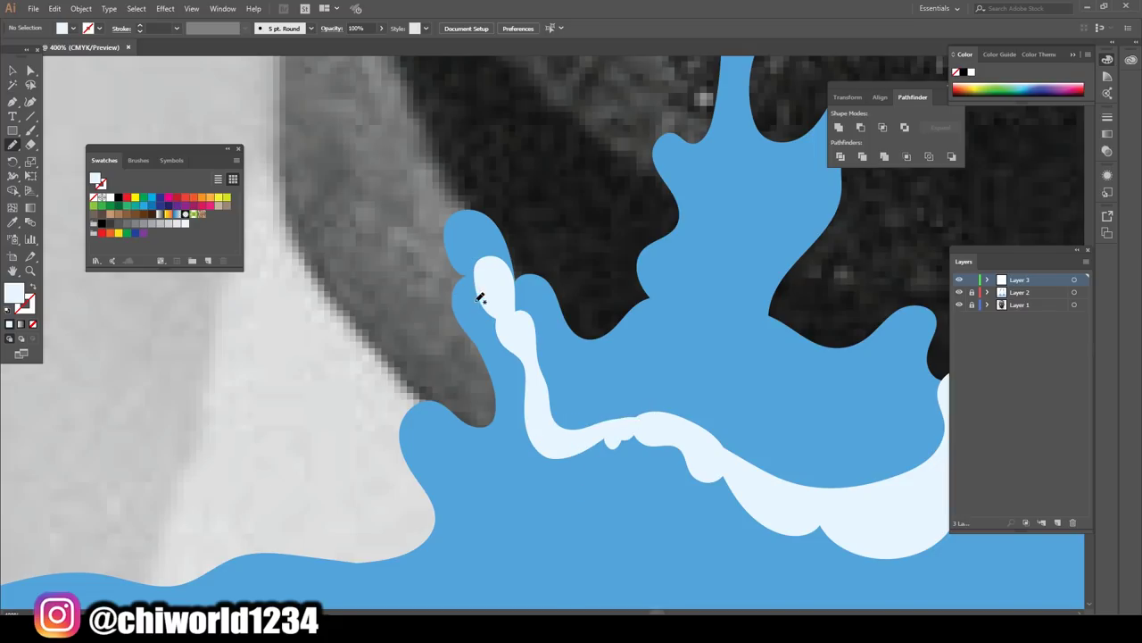
pyautogui.moveTo(480, 297)
pyautogui.mouseDown()
pyautogui.moveTo(432, 252)
pyautogui.moveTo(464, 177)
pyautogui.moveTo(514, 259)
pyautogui.mouseUp()
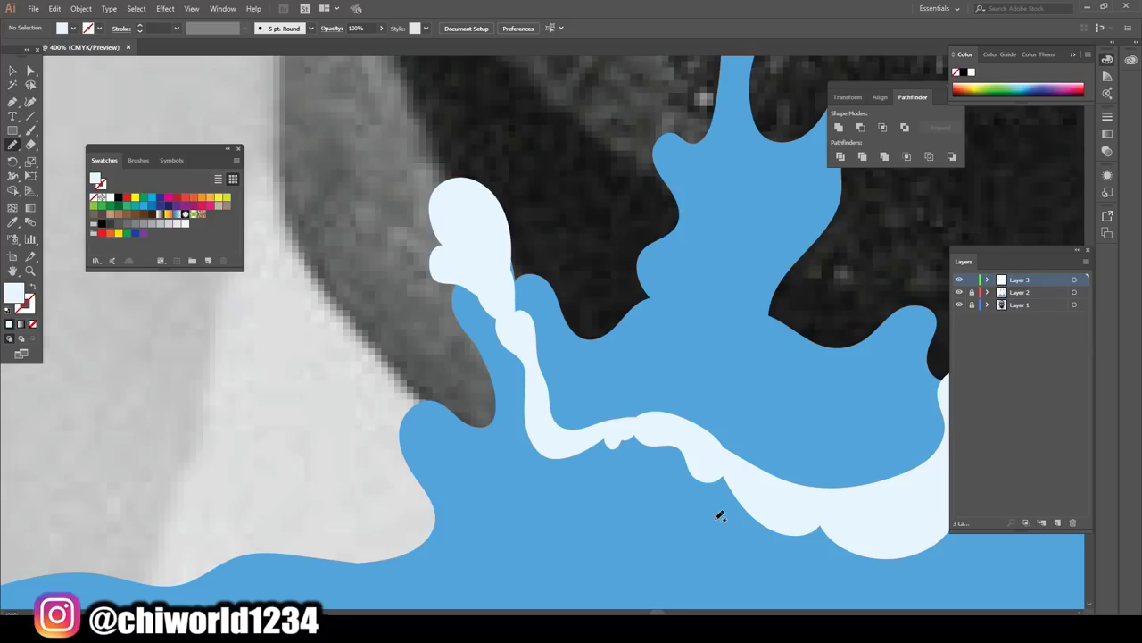
pyautogui.hotkey('ctrl', '-')
pyautogui.hotkey('ctrl', '-')
pyautogui.hotkey('ctrl', '-')
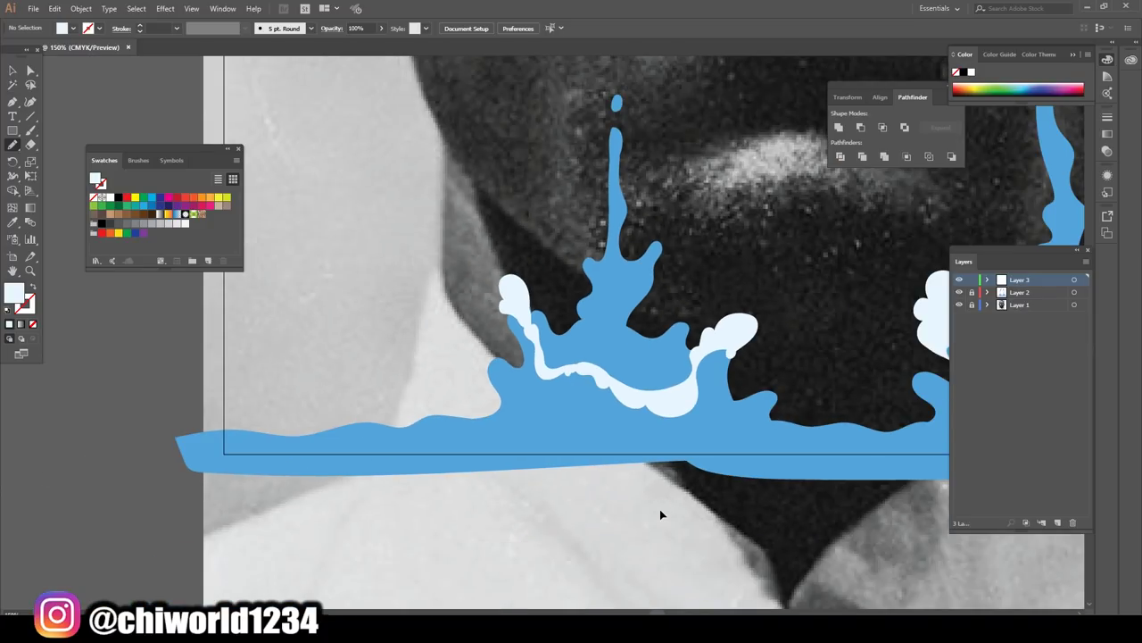
pyautogui.hotkey('ctrl', '-')
pyautogui.hotkey('ctrl', '-')
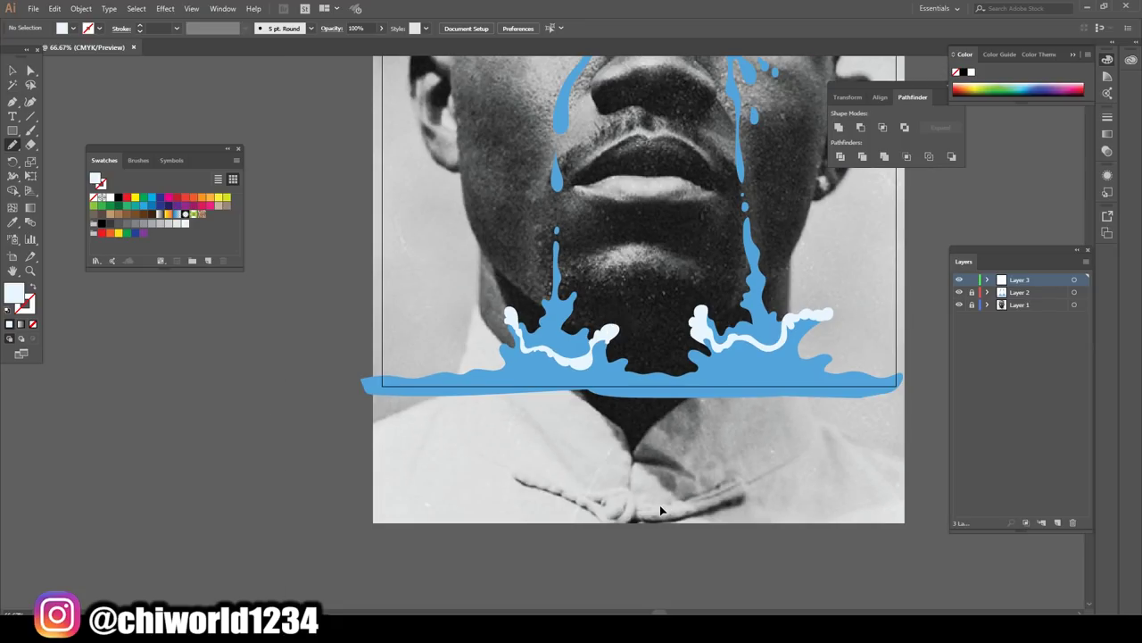
# - Draw a closed pale highlight band along the left splash's arm edge
pyautogui.hotkey('ctrl', '+')
pyautogui.hotkey('ctrl', '+')
pyautogui.hotkey('ctrl', '+')
pyautogui.hotkey('ctrl', '+')
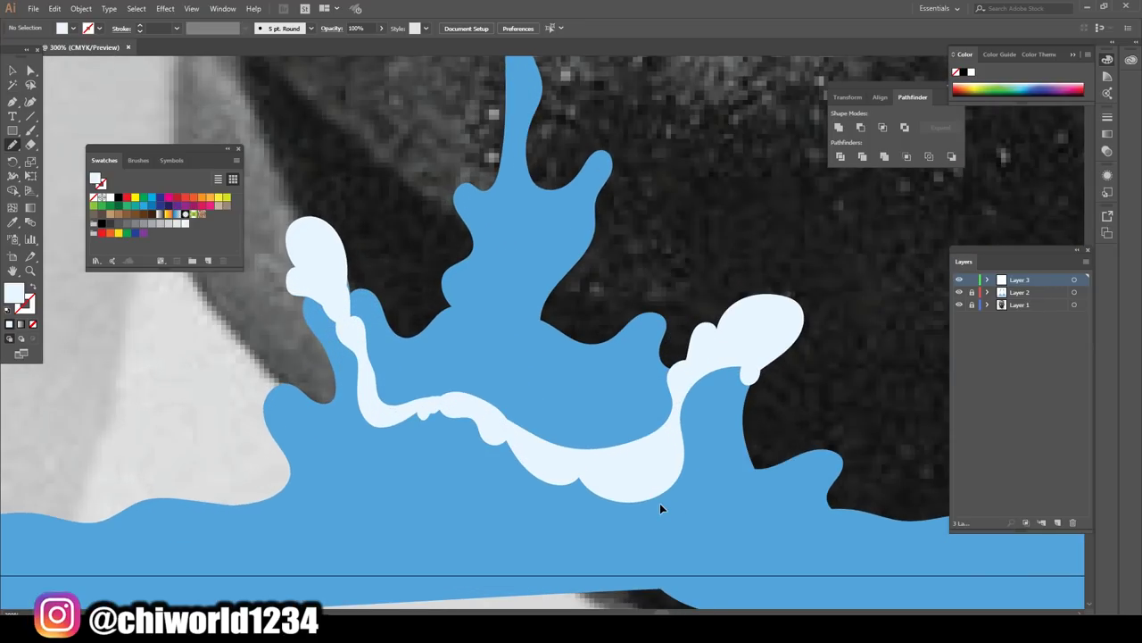
pyautogui.hotkey('ctrl', '+')
pyautogui.hotkey('ctrl', '+')
pyautogui.hotkey('ctrl', '+')
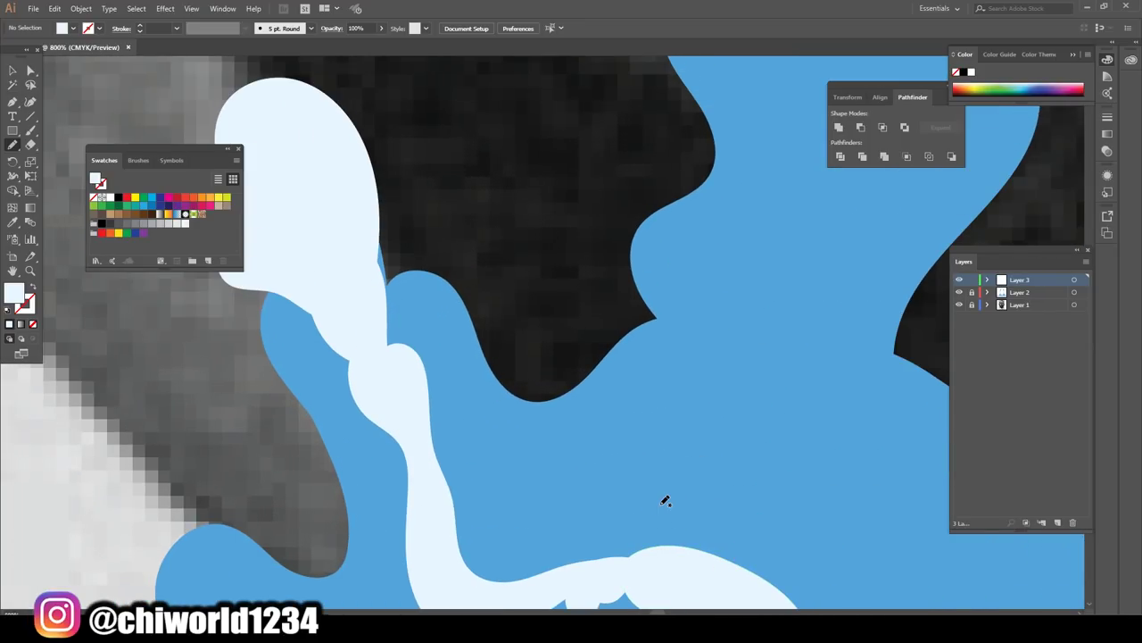
pyautogui.moveTo(369, 260)
pyautogui.mouseDown()
pyautogui.moveTo(366, 169)
pyautogui.moveTo(403, 265)
pyautogui.moveTo(451, 265)
pyautogui.moveTo(520, 387)
pyautogui.moveTo(568, 384)
pyautogui.moveTo(622, 316)
pyautogui.moveTo(665, 313)
pyautogui.moveTo(699, 344)
pyautogui.moveTo(604, 377)
pyautogui.moveTo(553, 433)
pyautogui.moveTo(477, 394)
pyautogui.mouseUp()
pyautogui.moveTo(448, 304)
pyautogui.mouseDown()
pyautogui.moveTo(378, 301)
pyautogui.moveTo(355, 199)
pyautogui.mouseUp()
# - Add a second pale band along the inner dark edge of the splash crown
pyautogui.scroll(-5, 702, 417)
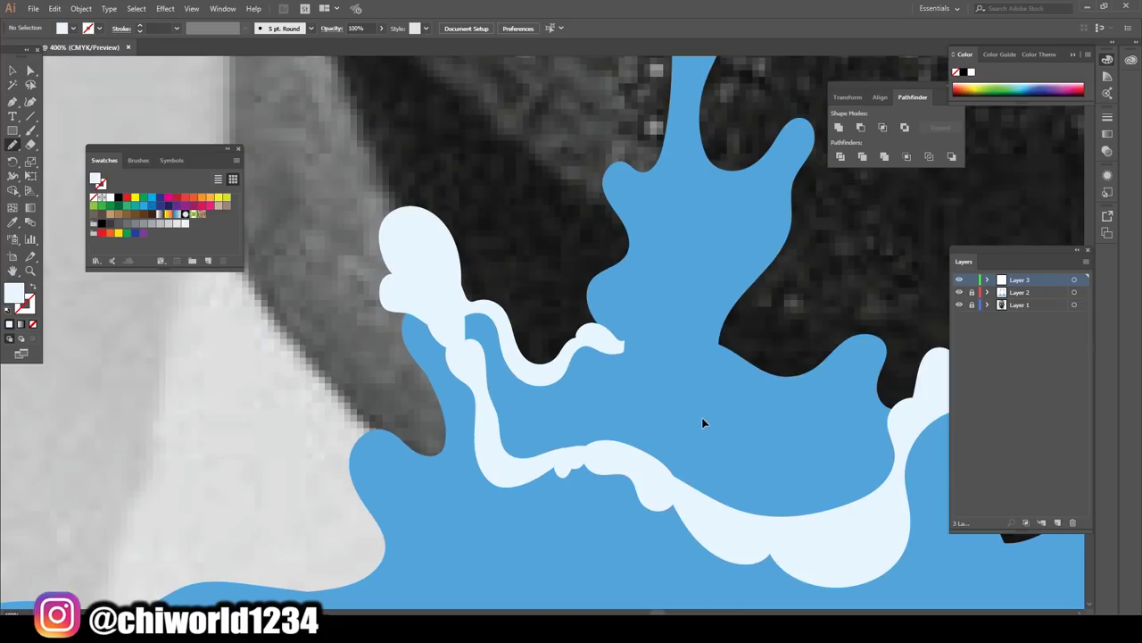
pyautogui.scroll(3, 710, 420)
pyautogui.scroll(3, 710, 420)
pyautogui.scroll(-2, 711, 425)
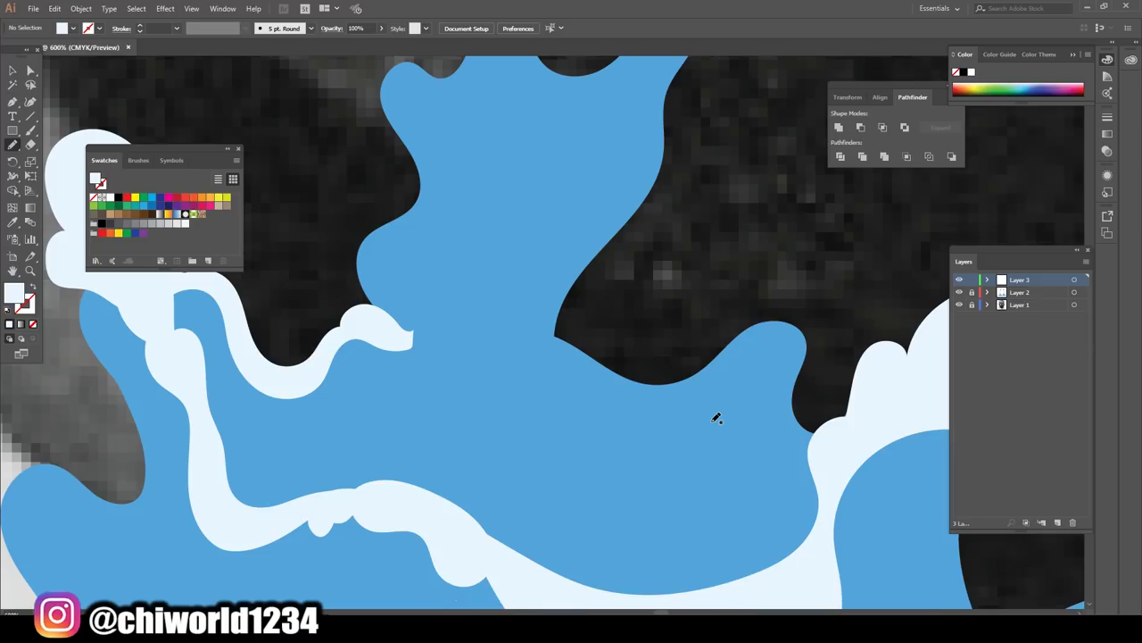
pyautogui.moveTo(805, 441)
pyautogui.mouseDown()
pyautogui.moveTo(594, 361)
pyautogui.moveTo(526, 349)
pyautogui.moveTo(535, 312)
pyautogui.moveTo(675, 357)
pyautogui.moveTo(764, 287)
pyautogui.moveTo(828, 308)
pyautogui.moveTo(800, 366)
pyautogui.moveTo(803, 396)
pyautogui.moveTo(857, 401)
pyautogui.moveTo(862, 389)
pyautogui.mouseUp()
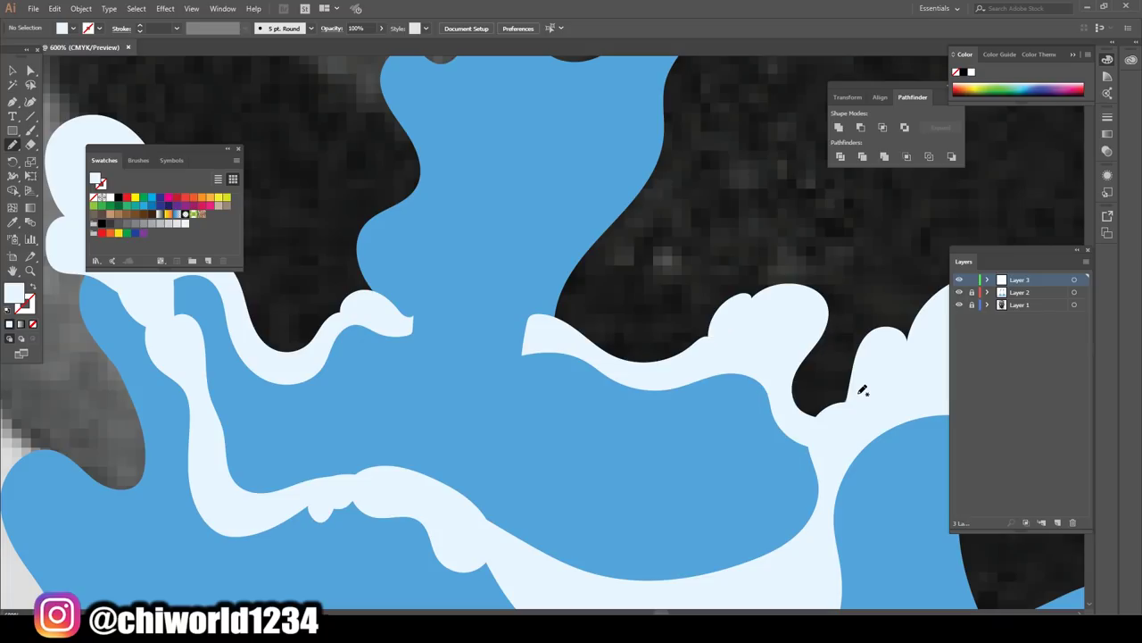
pyautogui.scroll(-2, 871, 391)
pyautogui.scroll(-2, 857, 389)
# - Outline a closed pale highlight shape up the left splash's central stem
pyautogui.scroll(-1, 830, 382)
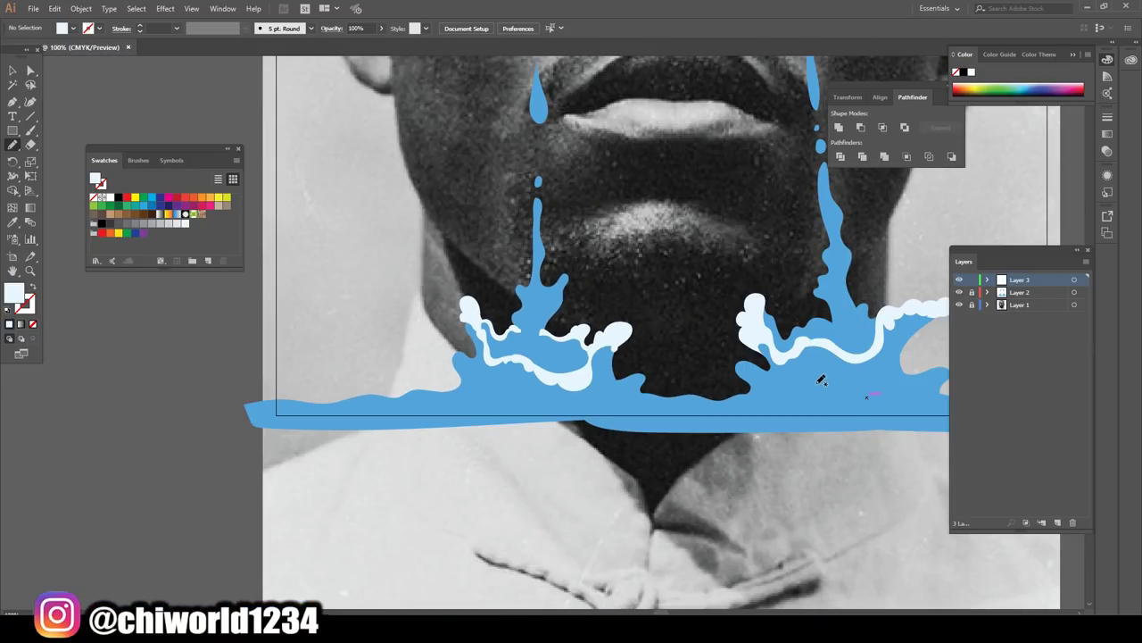
pyautogui.scroll(-1, 752, 344)
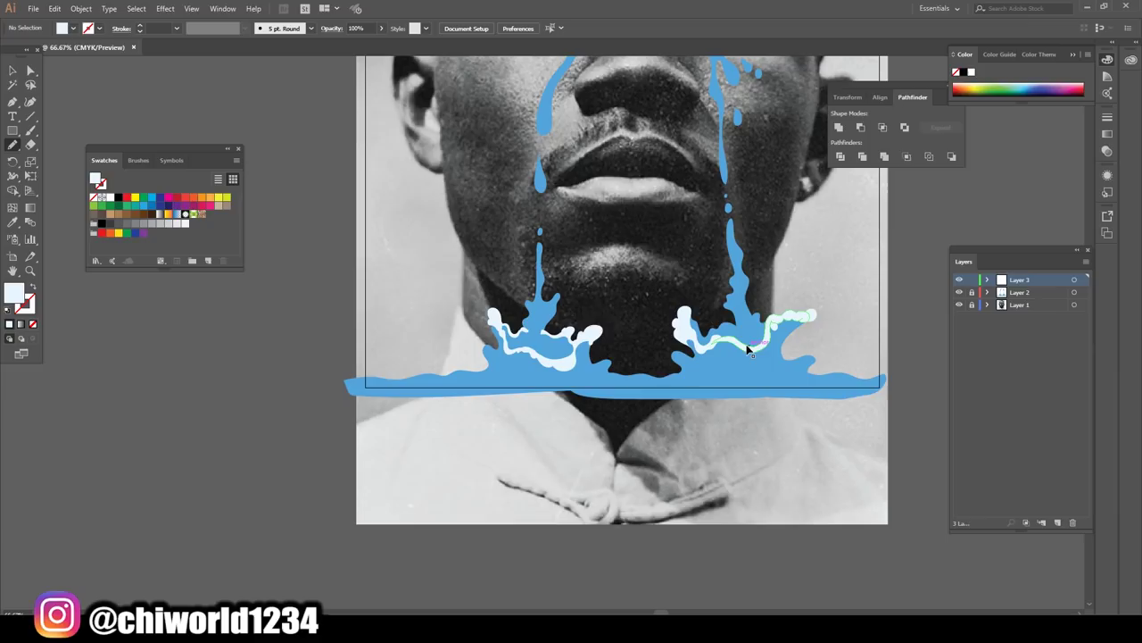
pyautogui.scroll(-1, 748, 342)
pyautogui.scroll(2, 719, 361)
pyautogui.scroll(2, 714, 363)
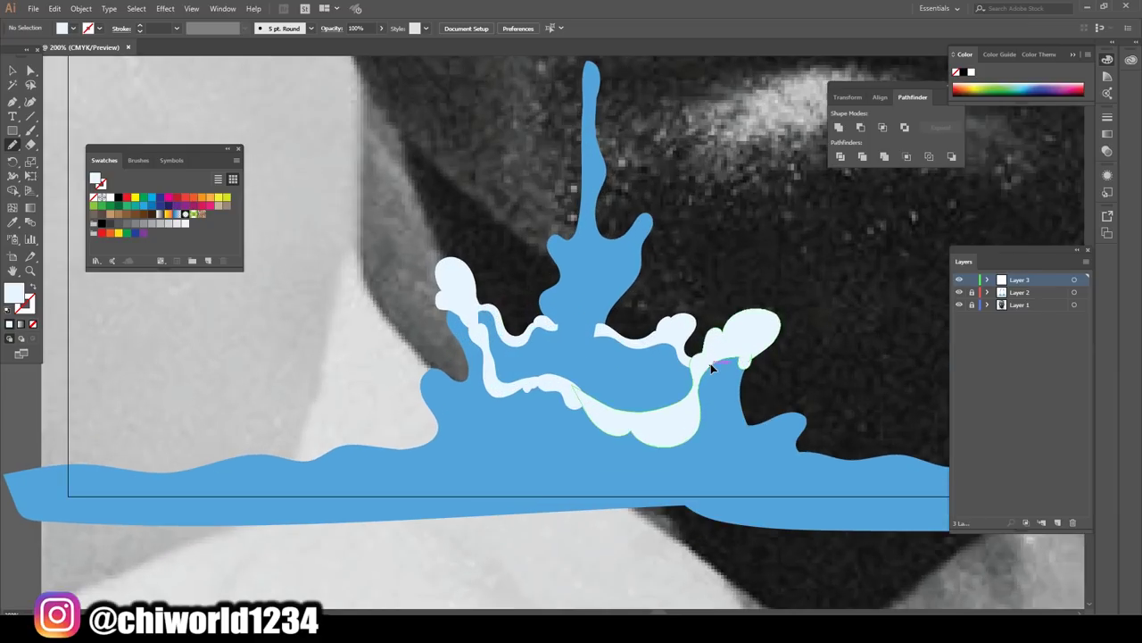
pyautogui.scroll(1, 710, 363)
pyautogui.scroll(1, 710, 364)
pyautogui.scroll(1, 711, 363)
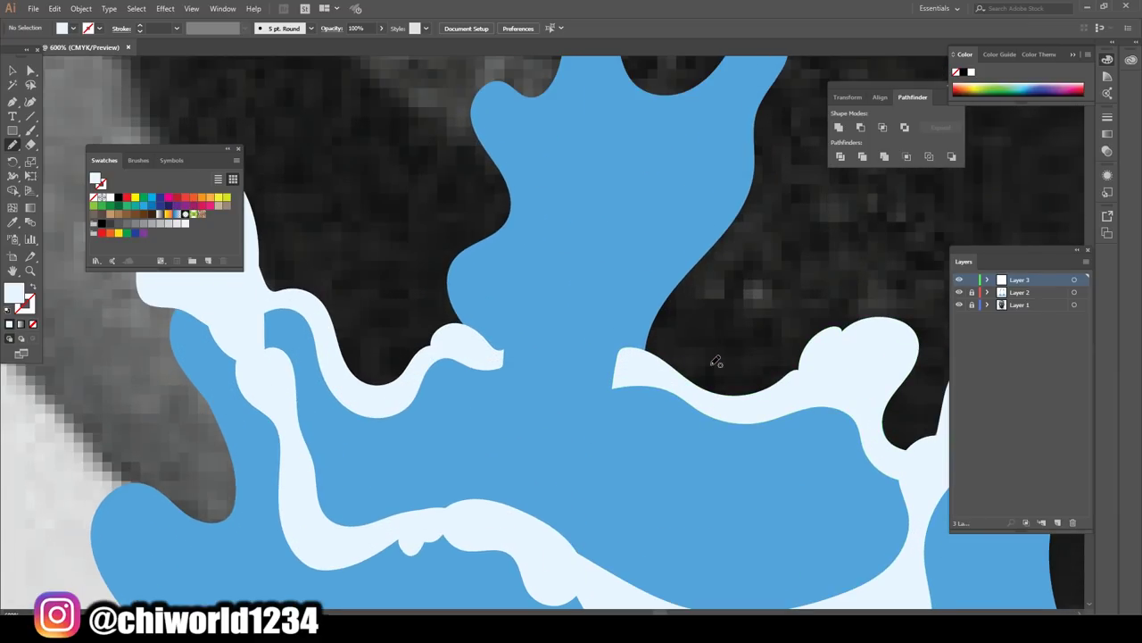
pyautogui.moveTo(630, 550)
pyautogui.mouseDown()
pyautogui.moveTo(590, 403)
pyautogui.moveTo(530, 364)
pyautogui.mouseUp()
pyautogui.moveTo(453, 281)
pyautogui.mouseDown()
pyautogui.moveTo(453, 257)
pyautogui.moveTo(489, 239)
pyautogui.moveTo(520, 198)
pyautogui.mouseUp()
pyautogui.moveTo(547, 278); pyautogui.dragTo(604, 337)
pyautogui.moveTo(618, 382)
pyautogui.mouseDown()
pyautogui.moveTo(637, 451)
pyautogui.moveTo(628, 606)
pyautogui.mouseUp()
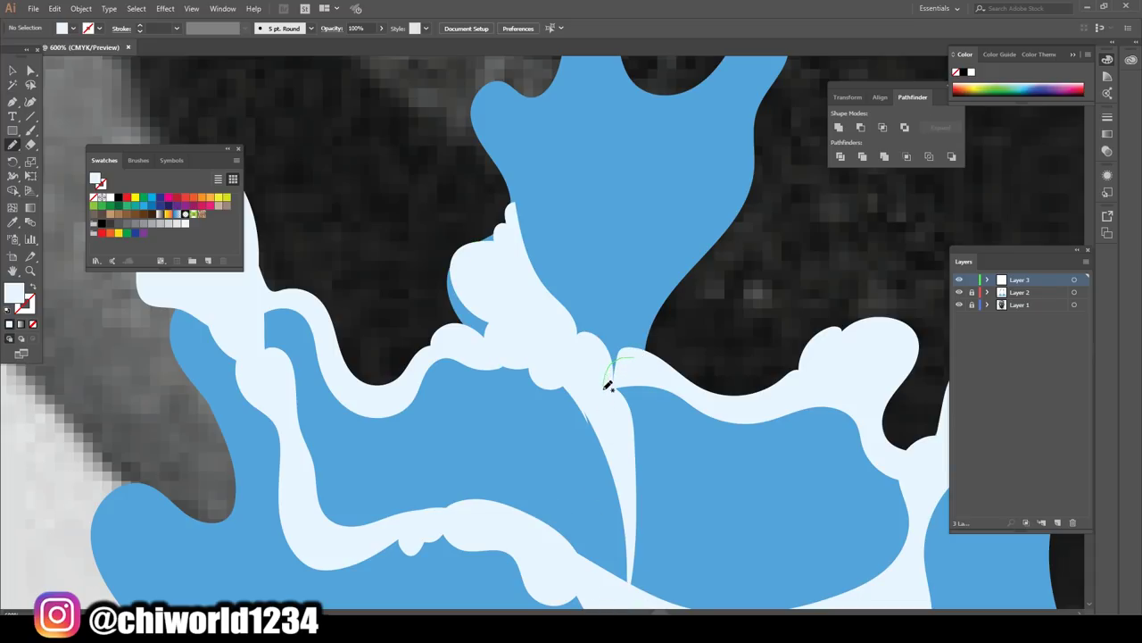
# - Add a small pale patch and bumpy, looping foam edges up the stem
pyautogui.moveTo(607, 385); pyautogui.dragTo(611, 384)
pyautogui.moveTo(488, 251)
pyautogui.mouseDown()
pyautogui.moveTo(480, 229)
pyautogui.moveTo(512, 270)
pyautogui.mouseUp()
pyautogui.hotkey('ctrl', '1')
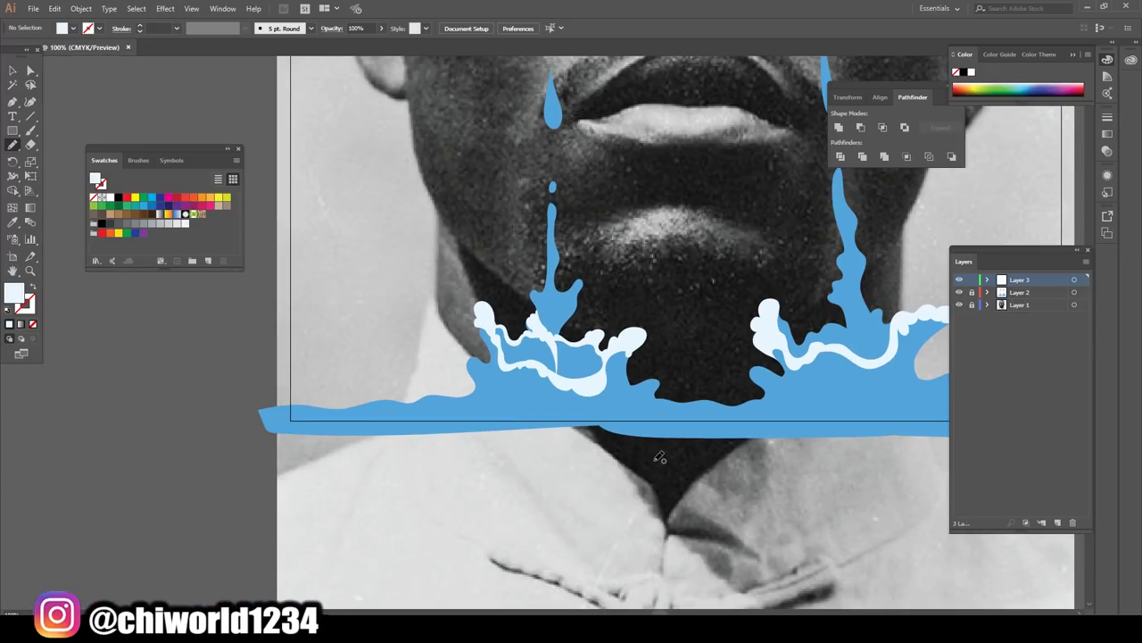
pyautogui.hotkey('ctrl', '+')
pyautogui.hotkey('ctrl', '+')
pyautogui.hotkey('ctrl', '+')
pyautogui.hotkey('ctrl', '+')
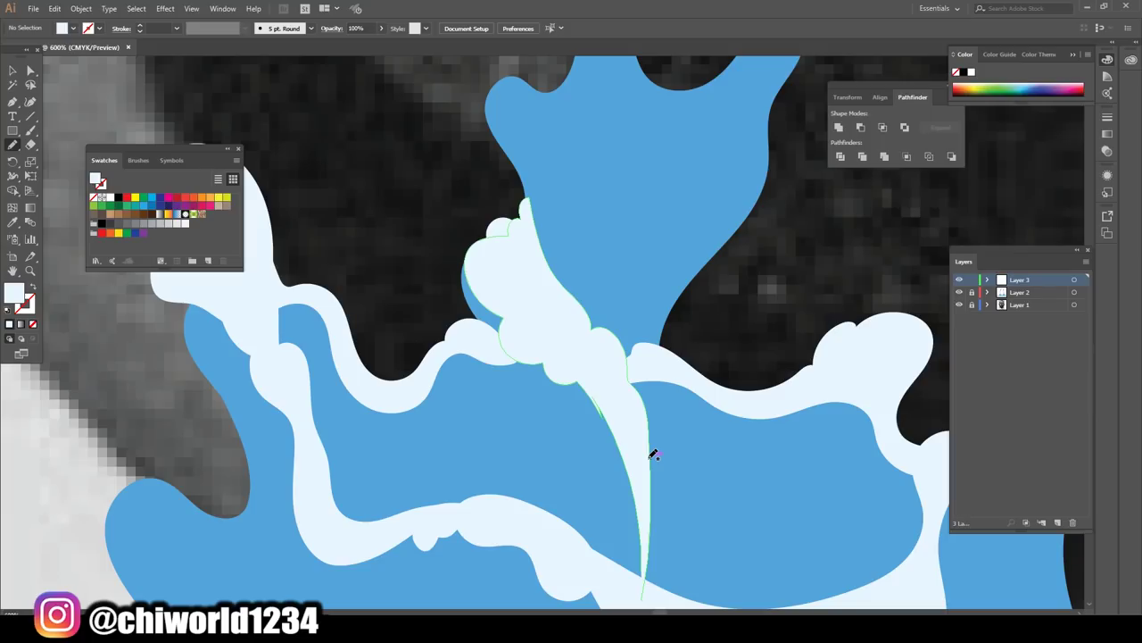
pyautogui.moveTo(527, 330)
pyautogui.mouseDown()
pyautogui.moveTo(489, 241)
pyautogui.moveTo(518, 225)
pyautogui.mouseUp()
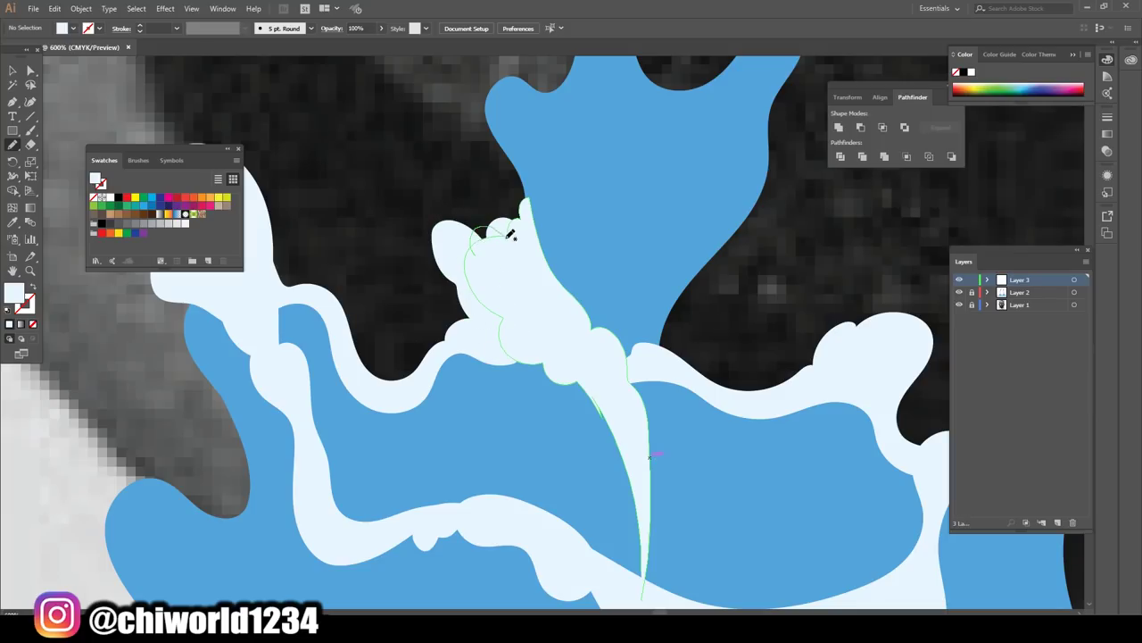
pyautogui.hotkey('ctrl', '-')
pyautogui.hotkey('ctrl', '-')
pyautogui.hotkey('ctrl', '-')
# - Draw a thin pale highlight streak up the left tear stream
pyautogui.hotkey('ctrl', '-')
pyautogui.hotkey('ctrl', '-')
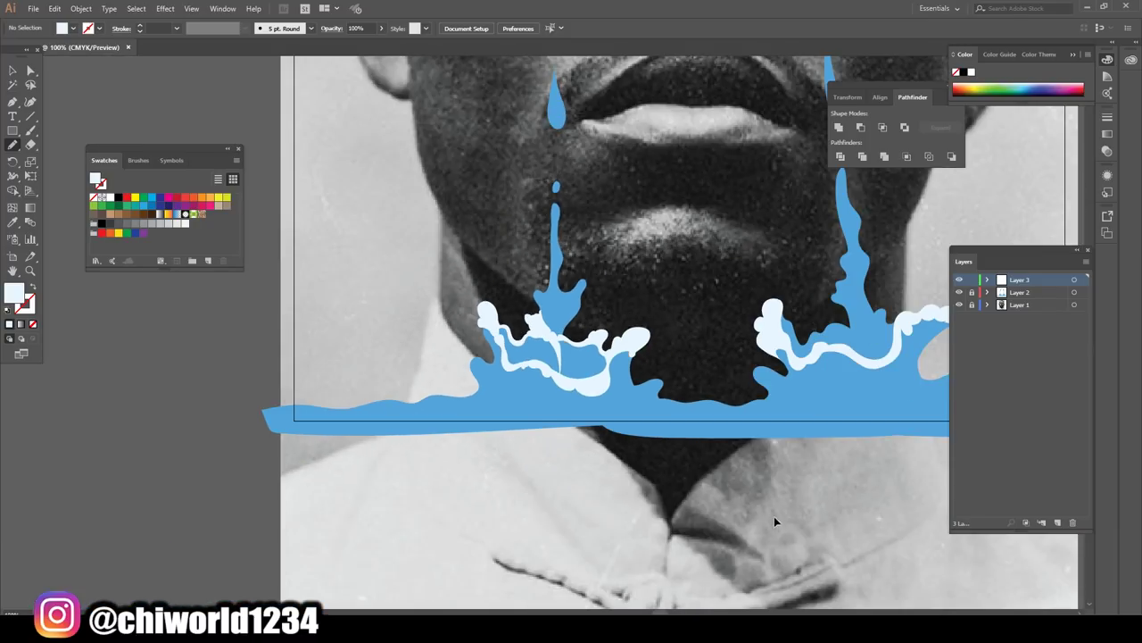
pyautogui.hotkey('ctrl', '-')
pyautogui.scroll(1, 723, 457)
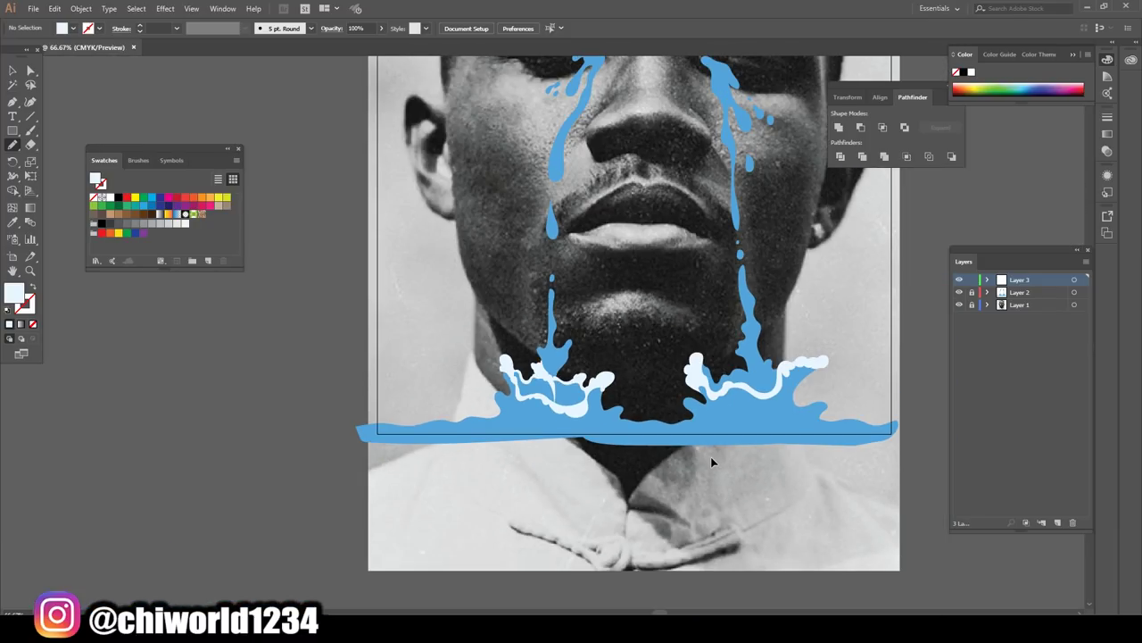
pyautogui.scroll(1, 711, 456)
pyautogui.scroll(2, 712, 457)
pyautogui.scroll(2, 712, 456)
pyautogui.scroll(2, 714, 455)
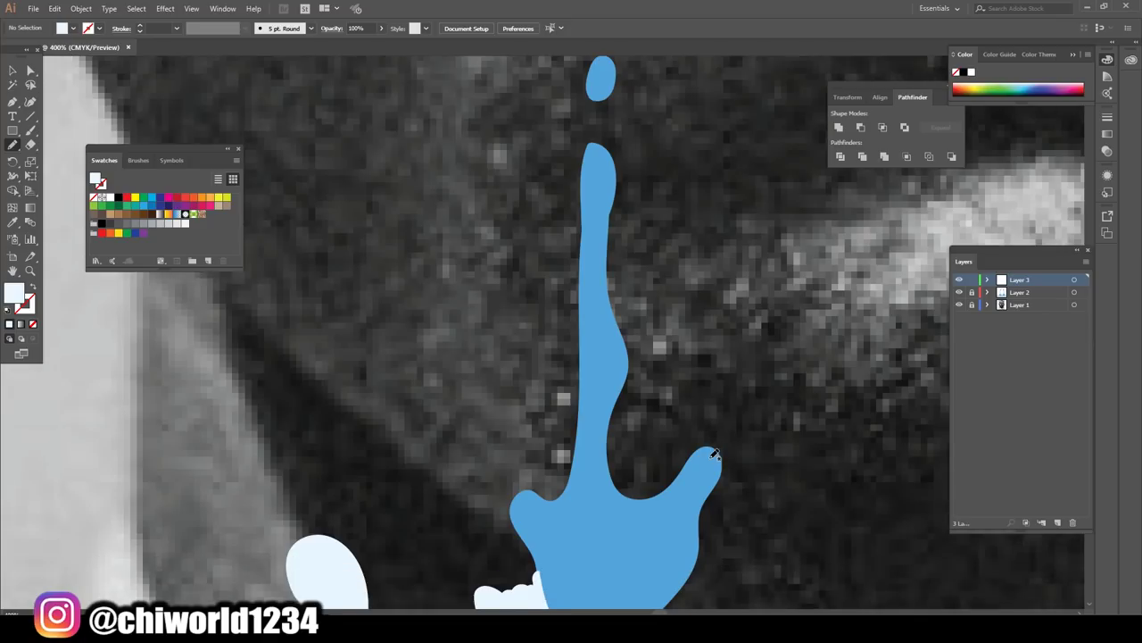
pyautogui.scroll(-3, 714, 456)
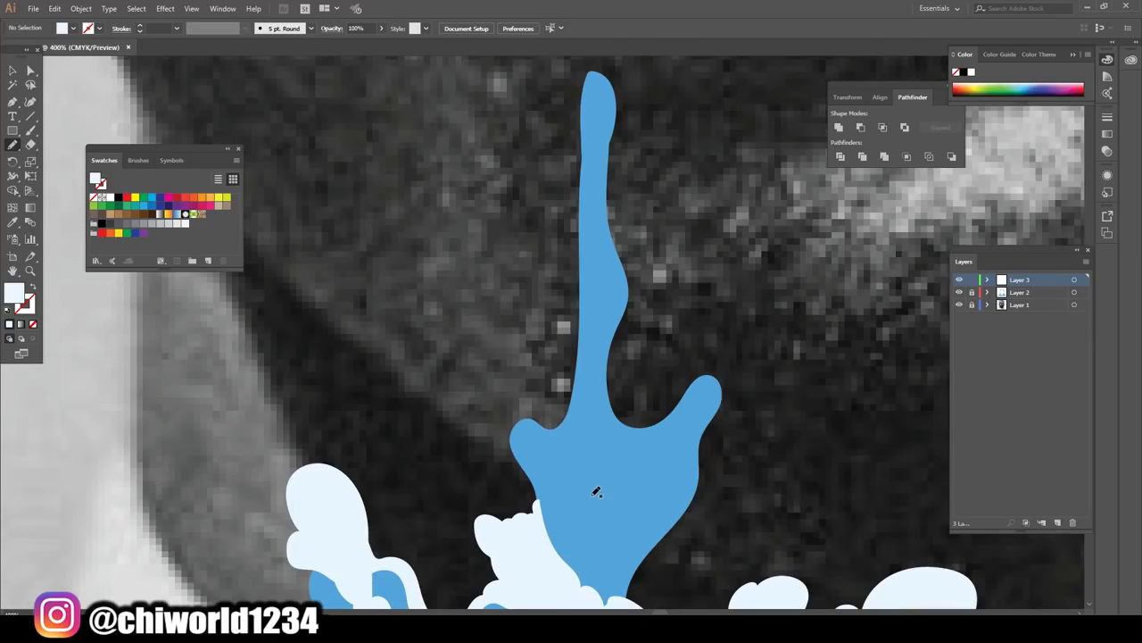
pyautogui.moveTo(596, 492); pyautogui.dragTo(604, 258)
pyautogui.moveTo(603, 215)
pyautogui.mouseDown()
pyautogui.moveTo(615, 187)
pyautogui.moveTo(637, 281)
pyautogui.moveTo(599, 372)
pyautogui.moveTo(589, 489)
pyautogui.mouseUp()
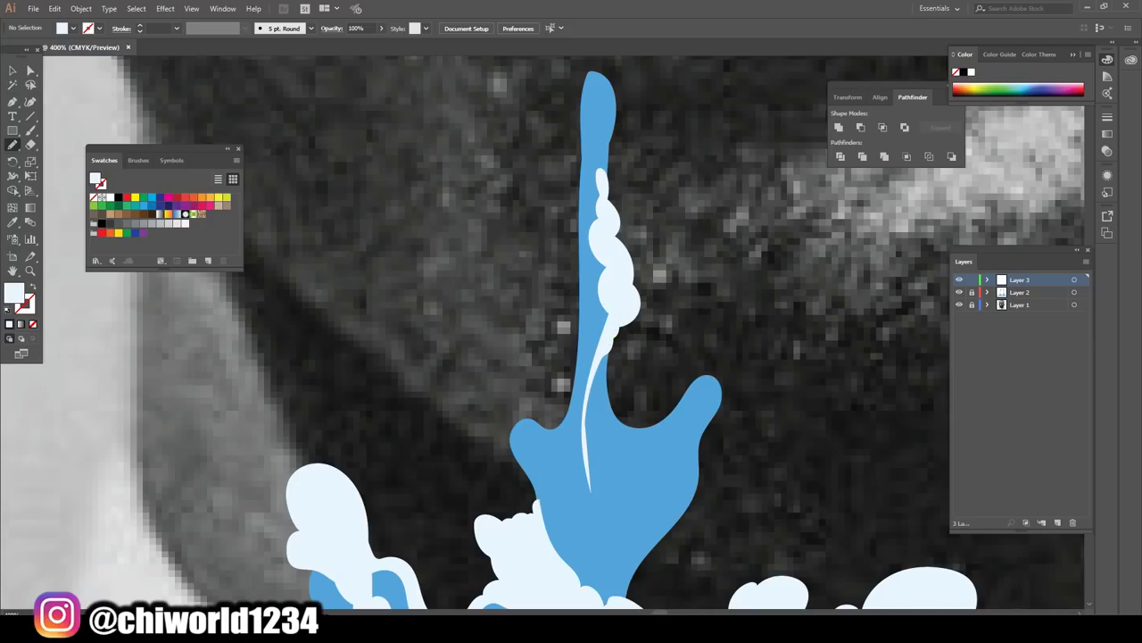
# - Extend and close the thin streak from the stream's base into the splash
pyautogui.hotkey('ctrl', '1')
pyautogui.hotkey('ctrl', '-')
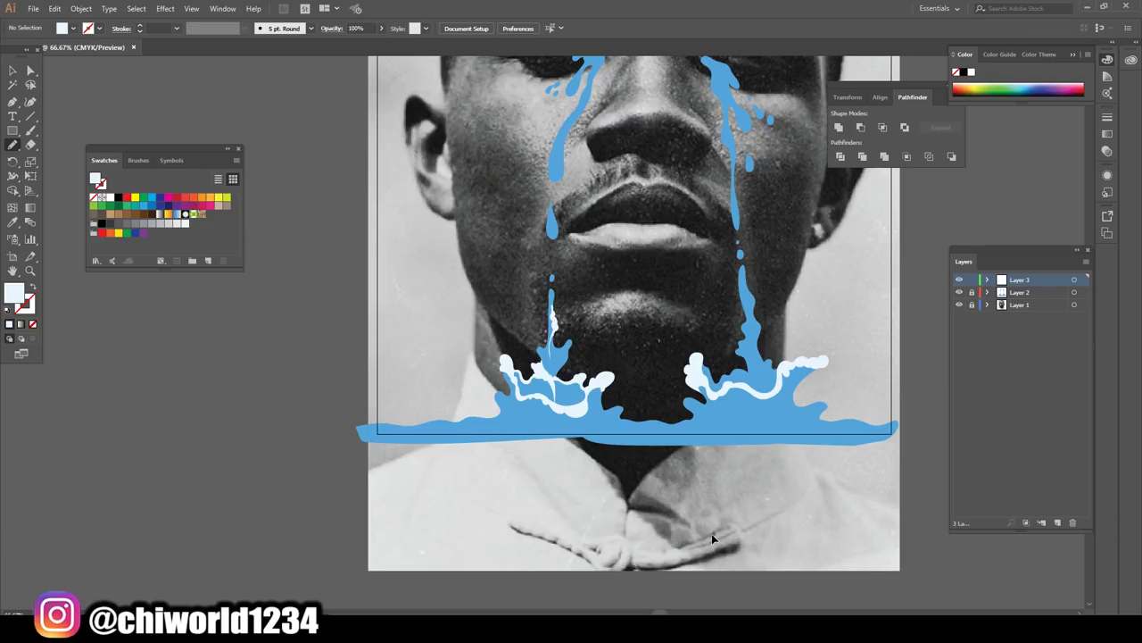
pyautogui.hotkey('ctrl', '+')
pyautogui.hotkey('ctrl', '+')
pyautogui.hotkey('ctrl', '+')
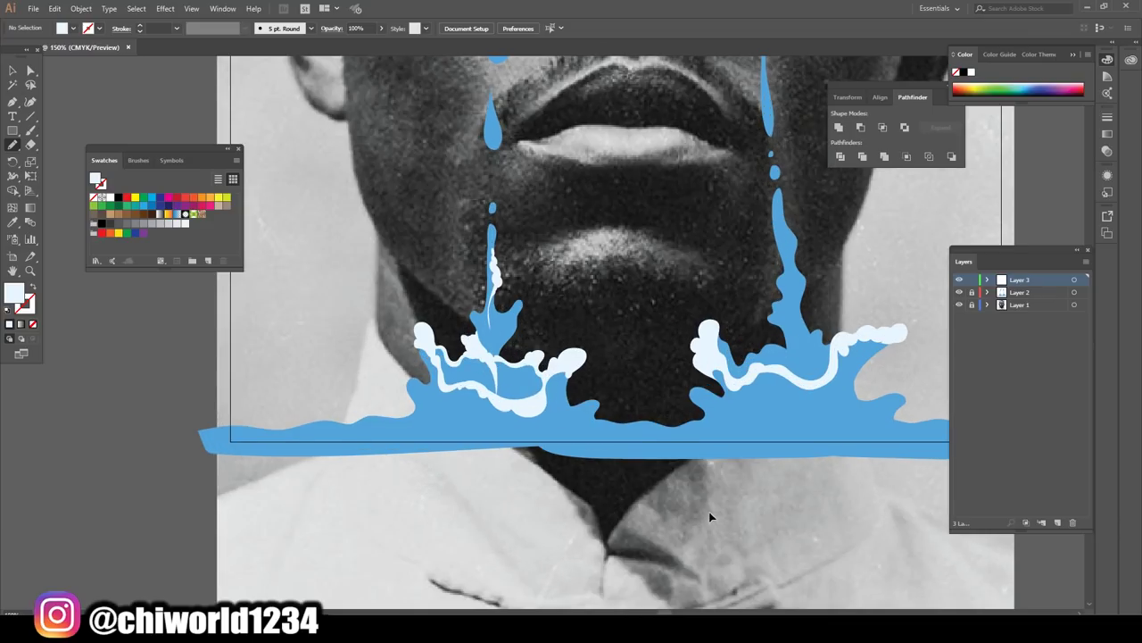
pyautogui.hotkey('ctrl', '+')
pyautogui.hotkey('ctrl', '+')
pyautogui.hotkey('ctrl', '+')
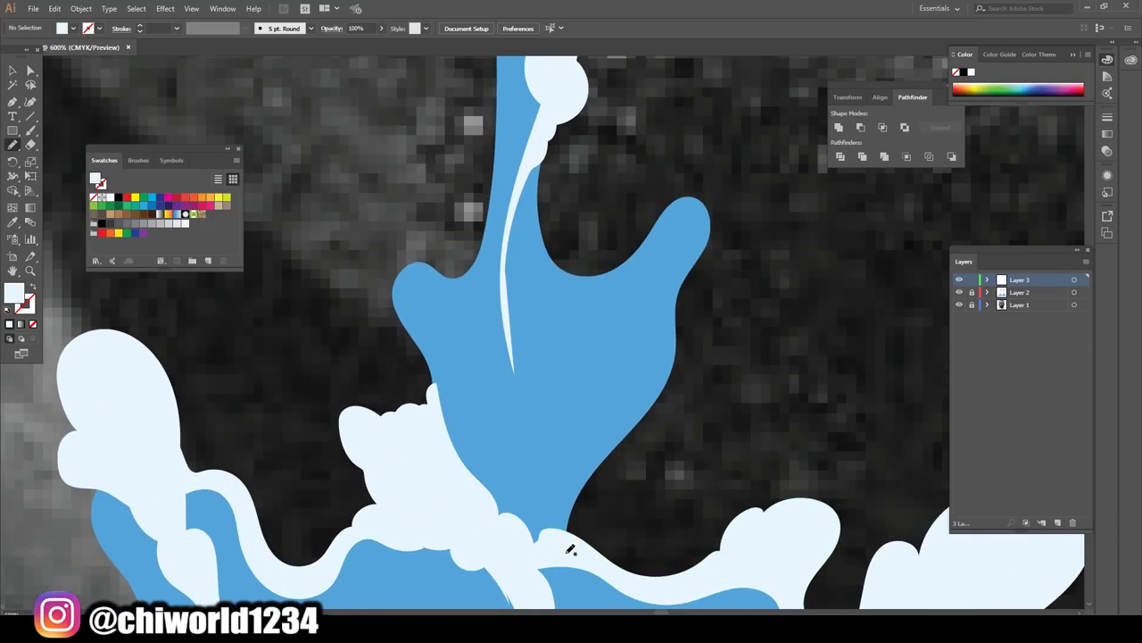
pyautogui.moveTo(572, 534); pyautogui.dragTo(533, 346)
pyautogui.moveTo(515, 250)
pyautogui.mouseDown()
pyautogui.moveTo(546, 152)
pyautogui.moveTo(515, 215)
pyautogui.moveTo(507, 268)
pyautogui.moveTo(545, 433)
pyautogui.moveTo(521, 541)
pyautogui.moveTo(571, 569)
pyautogui.mouseUp()
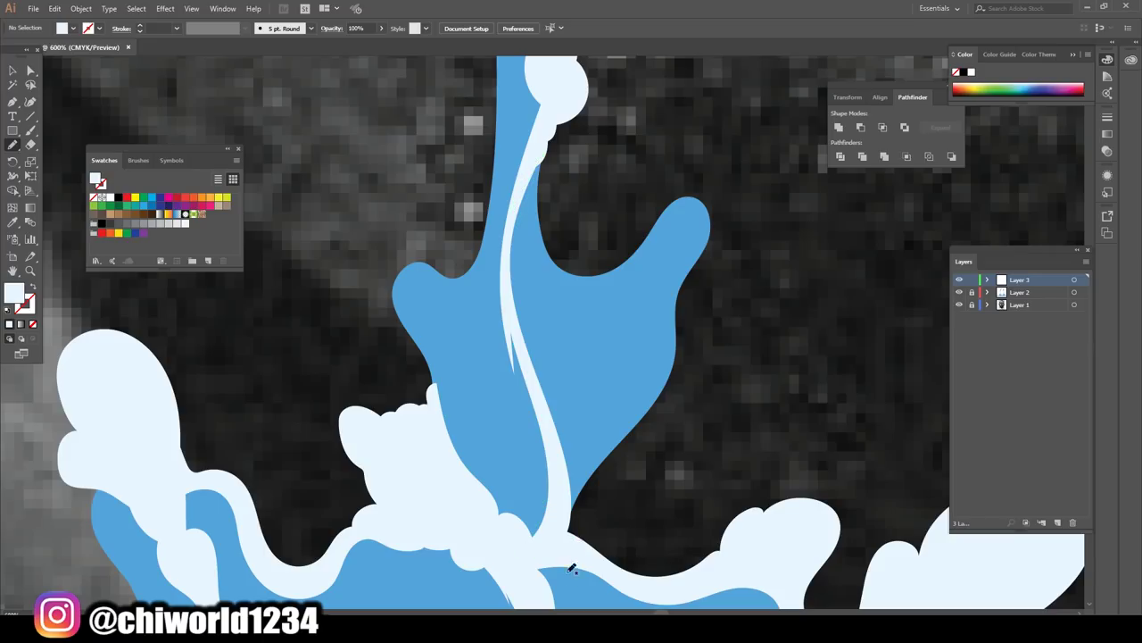
pyautogui.hotkey('ctrl', '-')
pyautogui.hotkey('ctrl', '-')
pyautogui.hotkey('ctrl', '-')
pyautogui.hotkey('ctrl', '-')
pyautogui.hotkey('ctrl', '-')
pyautogui.hotkey('ctrl', '-')
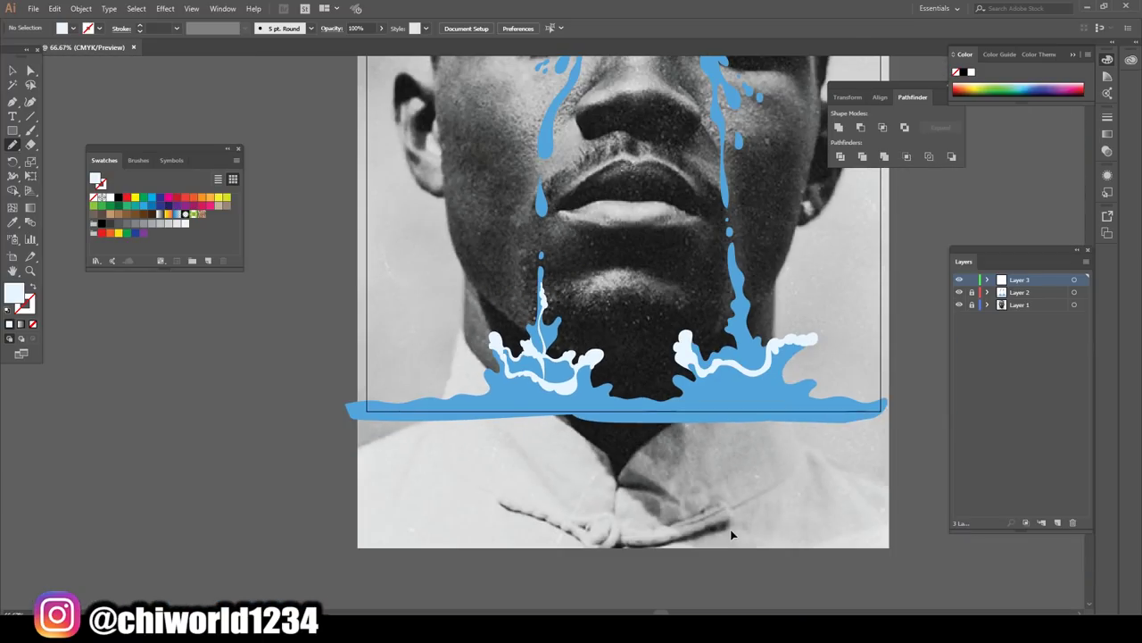
pyautogui.hotkey('ctrl', '-')
# - Draw a closed thin pale curved streak inside the tear stream rising from the right splash
pyautogui.hotkey('ctrl', '+')
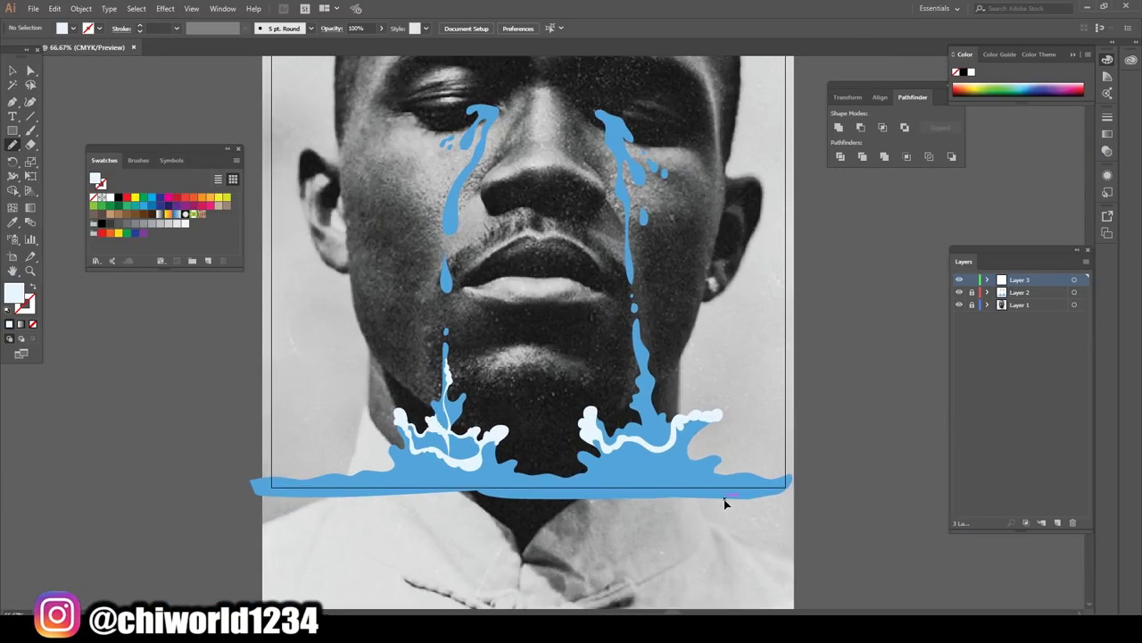
pyautogui.hotkey('ctrl', '+')
pyautogui.scroll(2, 729, 497)
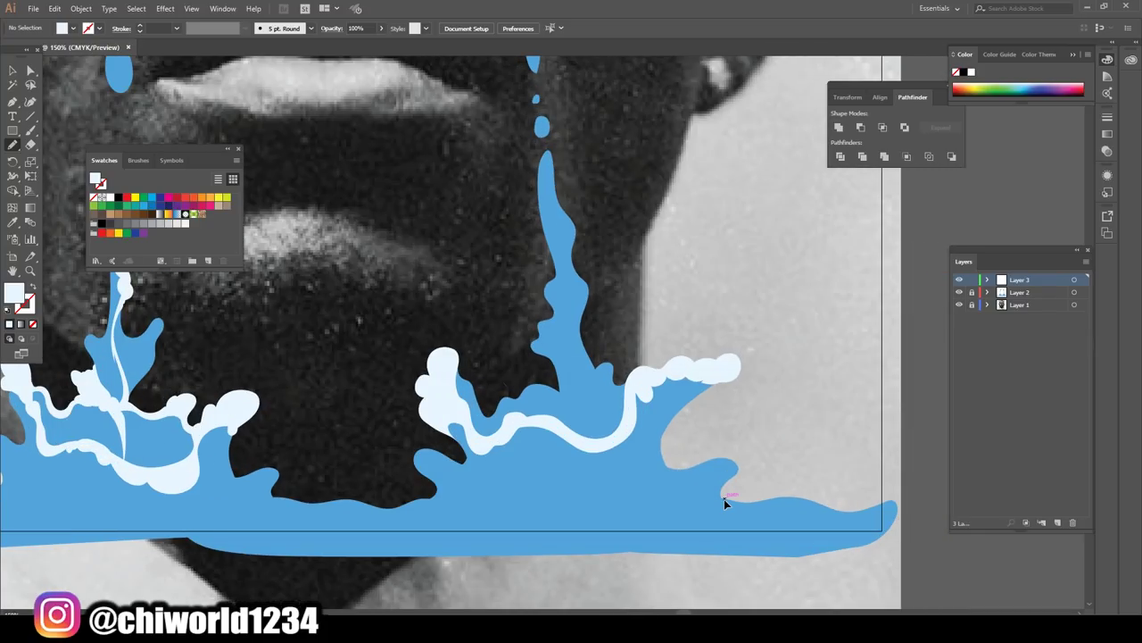
pyautogui.scroll(2, 729, 497)
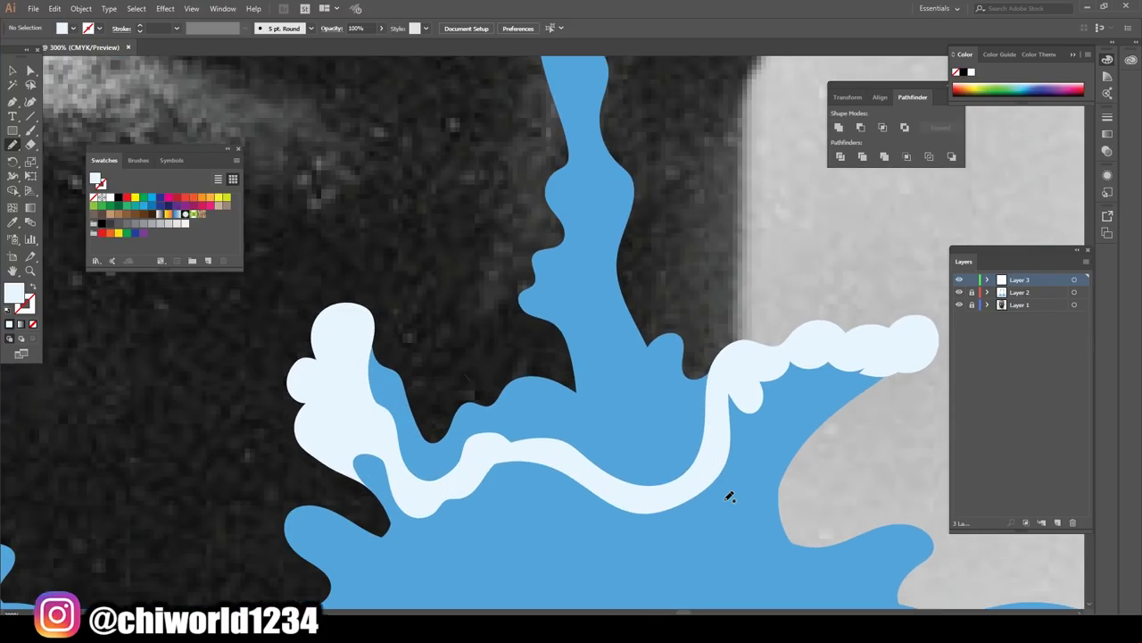
pyautogui.moveTo(722, 497); pyautogui.dragTo(727, 494)
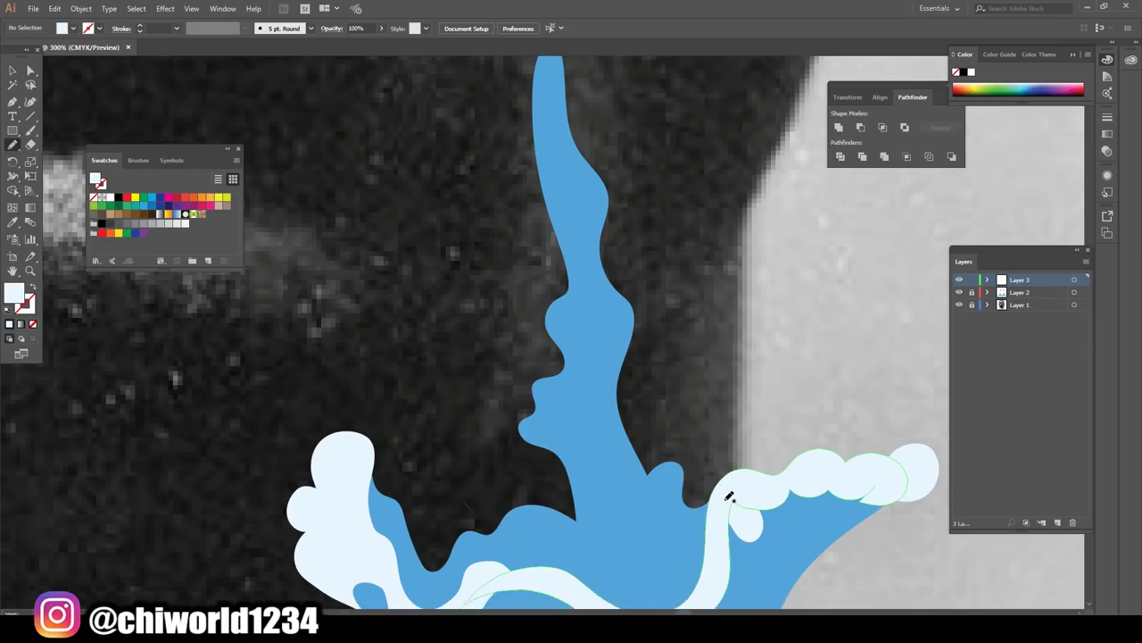
pyautogui.scroll(2, 727, 495)
pyautogui.scroll(-1, 724, 498)
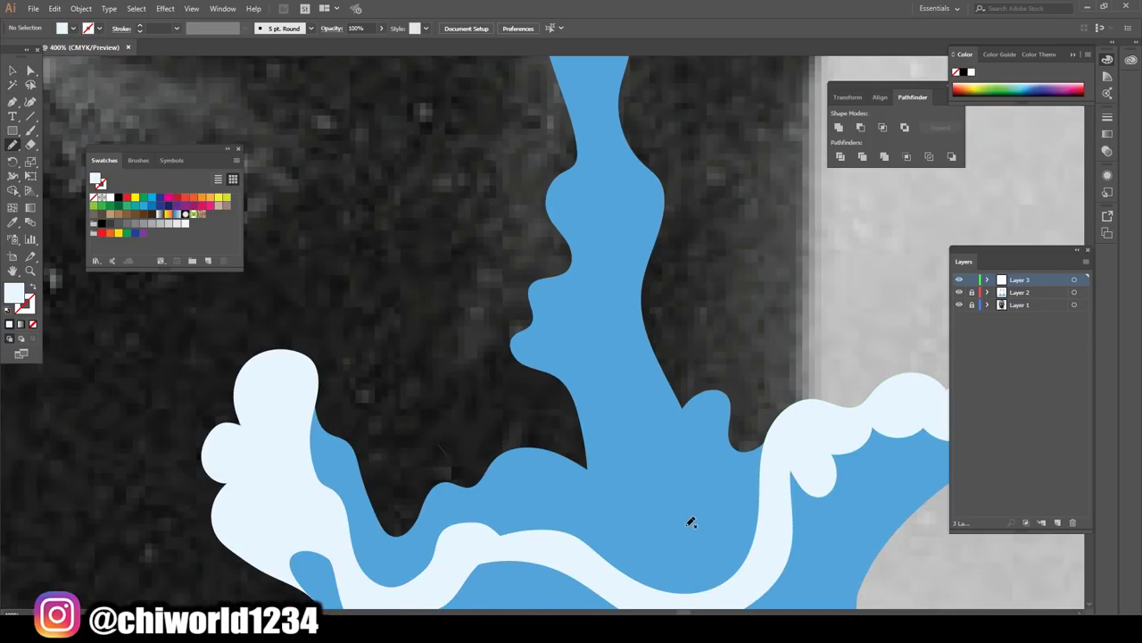
pyautogui.moveTo(692, 522)
pyautogui.mouseDown()
pyautogui.moveTo(676, 469)
pyautogui.moveTo(573, 308)
pyautogui.mouseUp()
pyautogui.moveTo(574, 125)
pyautogui.mouseDown()
pyautogui.moveTo(546, 223)
pyautogui.moveTo(563, 250)
pyautogui.moveTo(555, 270)
pyautogui.moveTo(519, 291)
pyautogui.moveTo(505, 332)
pyautogui.moveTo(532, 374)
pyautogui.moveTo(558, 390)
pyautogui.moveTo(613, 382)
pyautogui.moveTo(648, 427)
pyautogui.mouseUp()
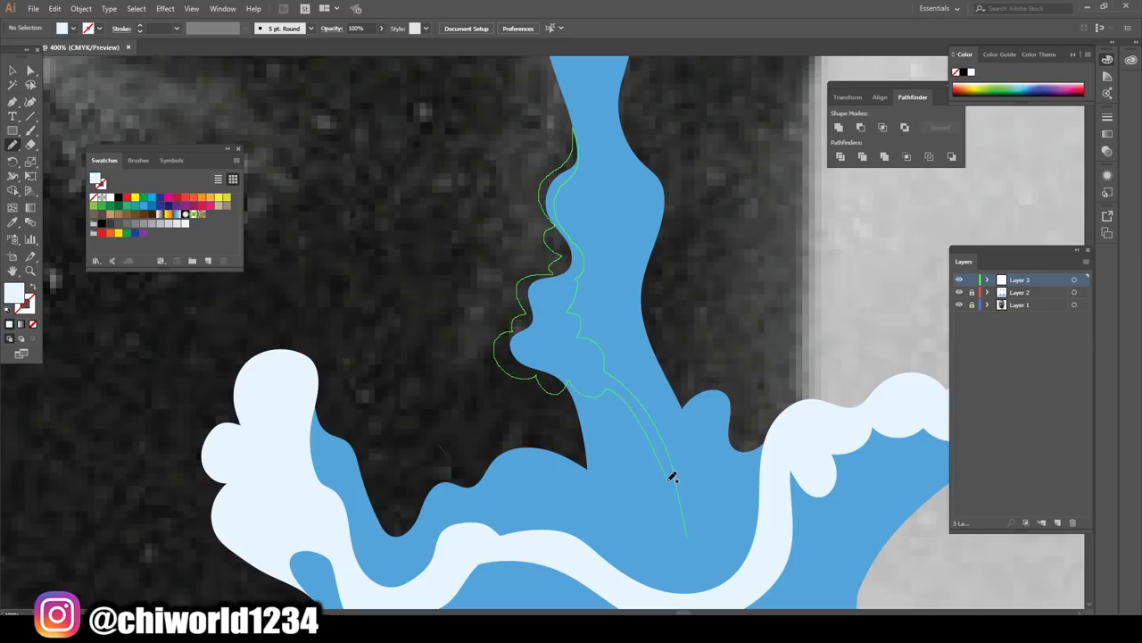
pyautogui.moveTo(672, 476); pyautogui.dragTo(686, 536)
pyautogui.scroll(-3, 704, 562)
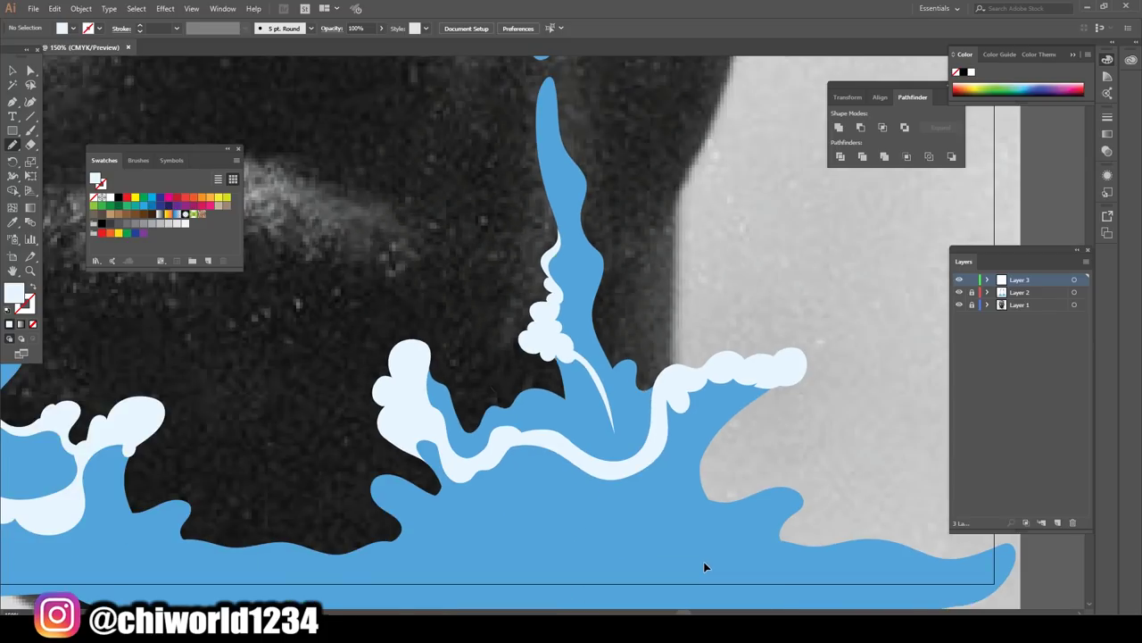
pyautogui.scroll(-2, 703, 562)
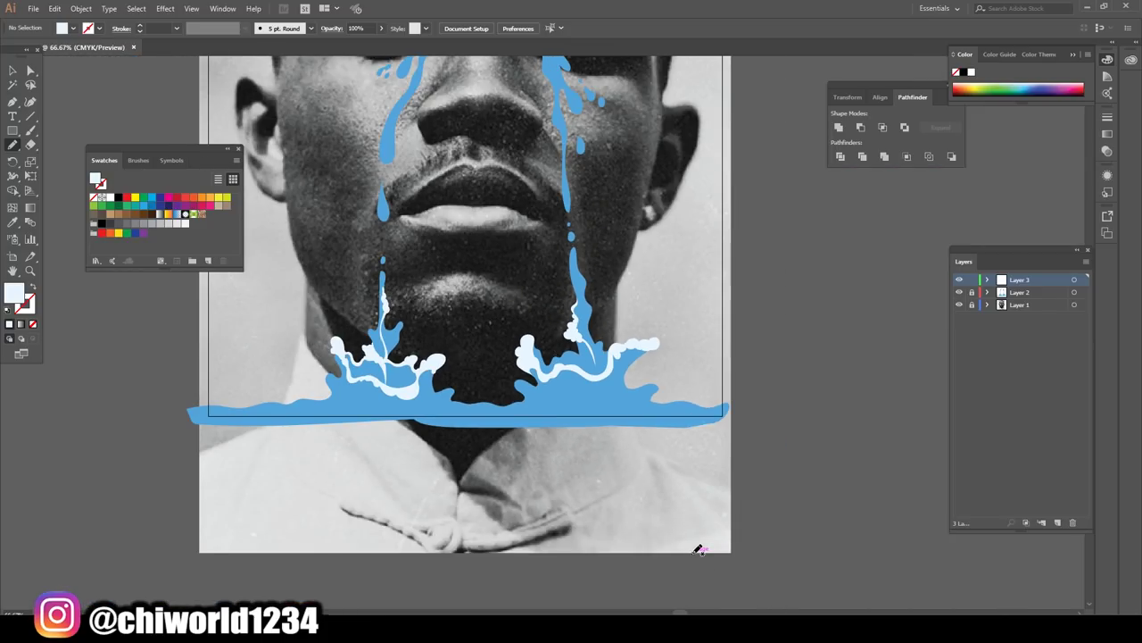
# - Give the first droplet a white top highlight, a small oval and a redrawn bottom crescent
pyautogui.scroll(1, 699, 550)
pyautogui.scroll(4, 678, 527)
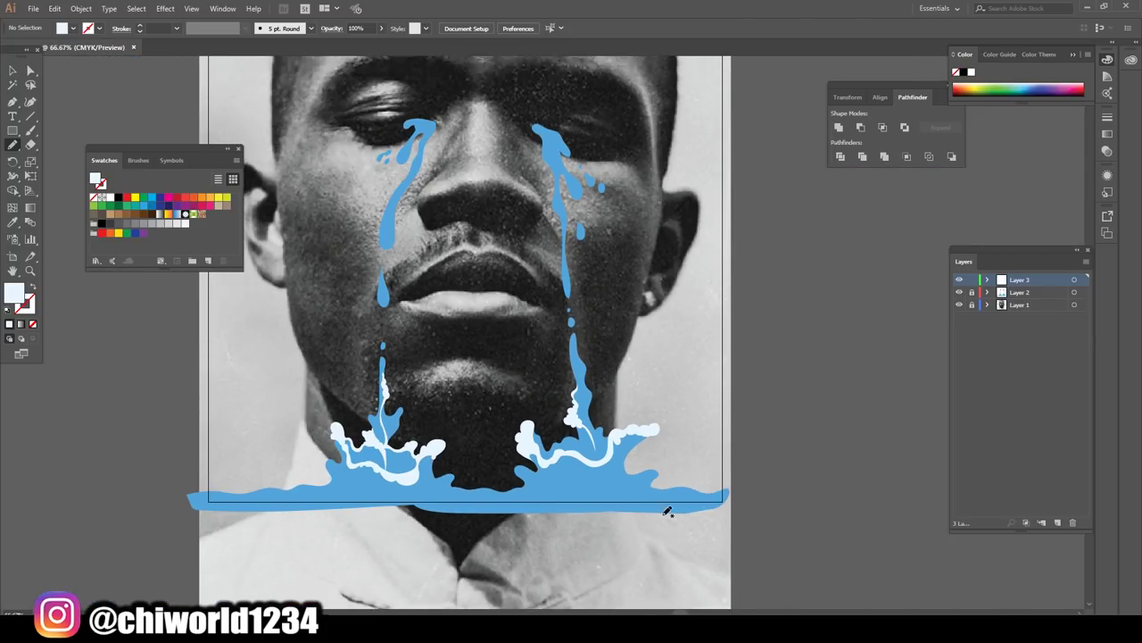
pyautogui.hscroll(-2, 662, 518)
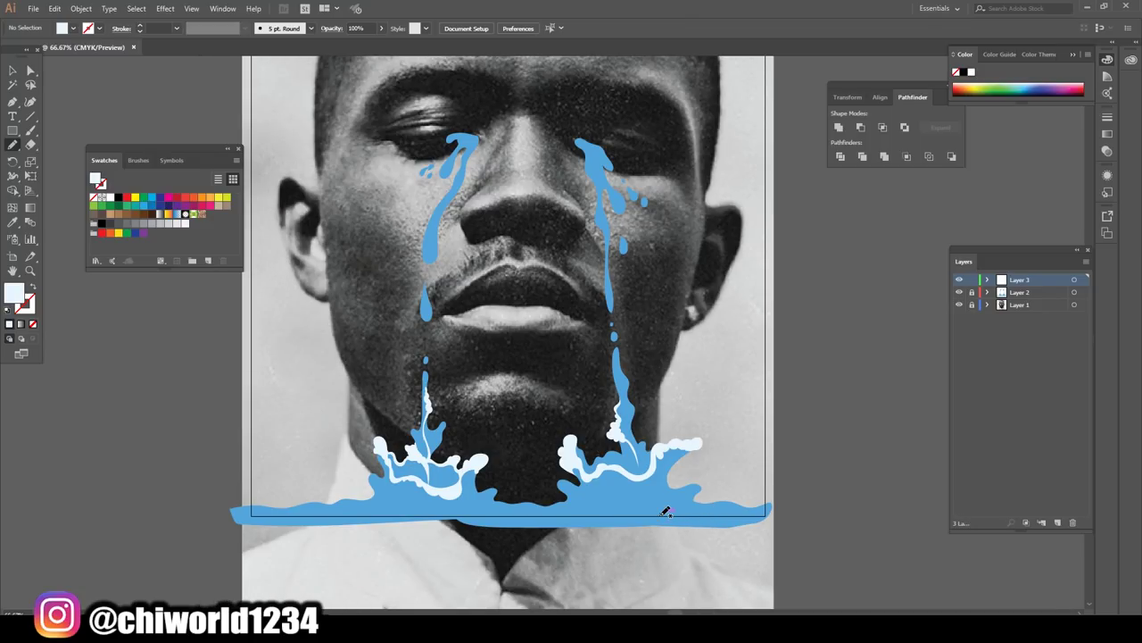
pyautogui.scroll(1, 665, 512)
pyautogui.scroll(1, 661, 519)
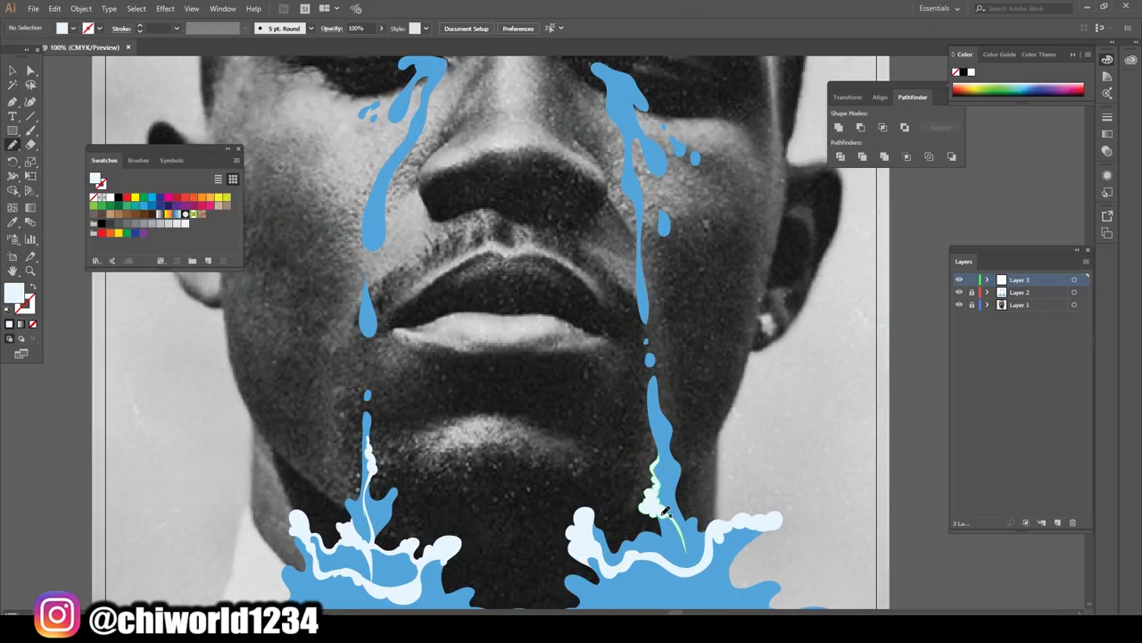
pyautogui.scroll(1, 661, 519)
pyautogui.scroll(2, 661, 518)
pyautogui.scroll(1, 663, 519)
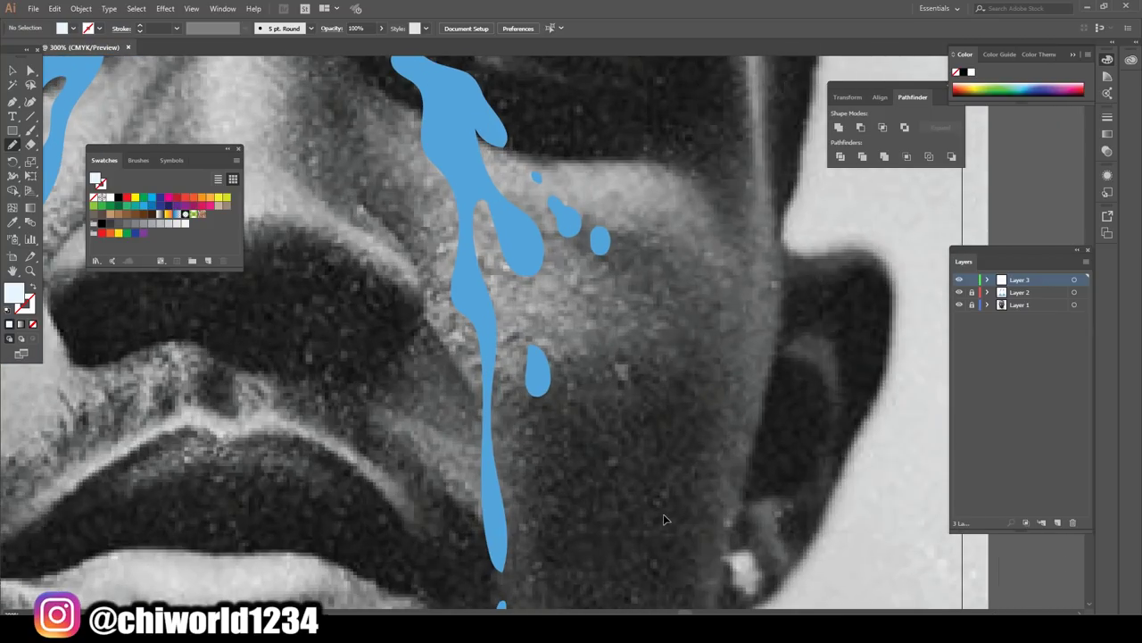
pyautogui.scroll(1, 663, 518)
pyautogui.scroll(1, 663, 519)
pyautogui.scroll(1, 663, 518)
pyautogui.scroll(-2, 663, 519)
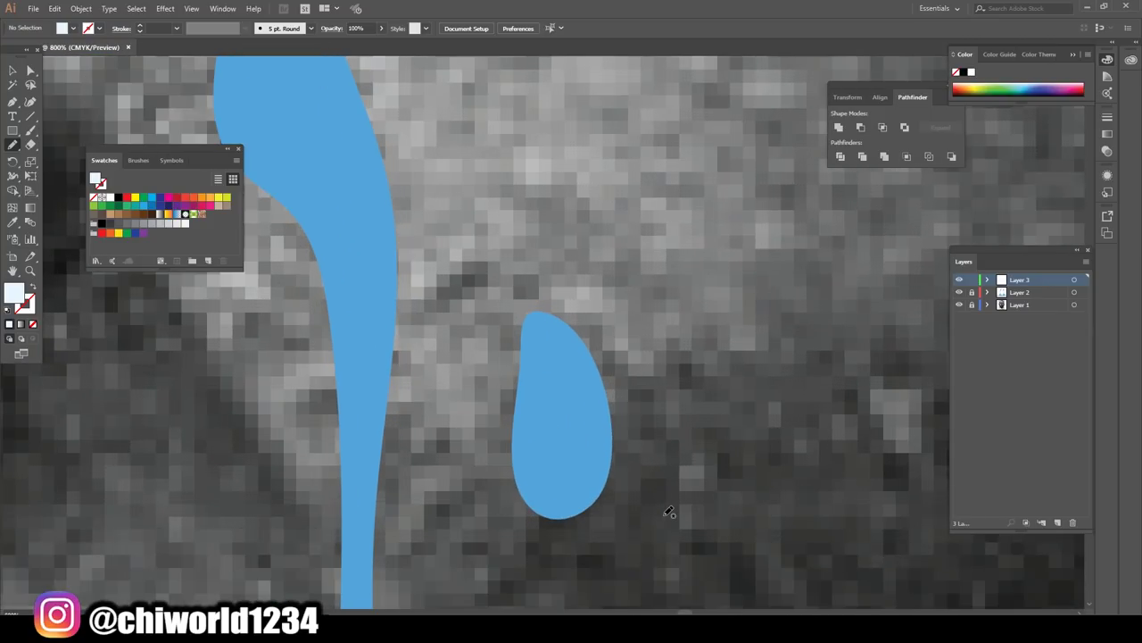
pyautogui.moveTo(543, 372); pyautogui.dragTo(592, 386)
pyautogui.moveTo(551, 330); pyautogui.dragTo(540, 382)
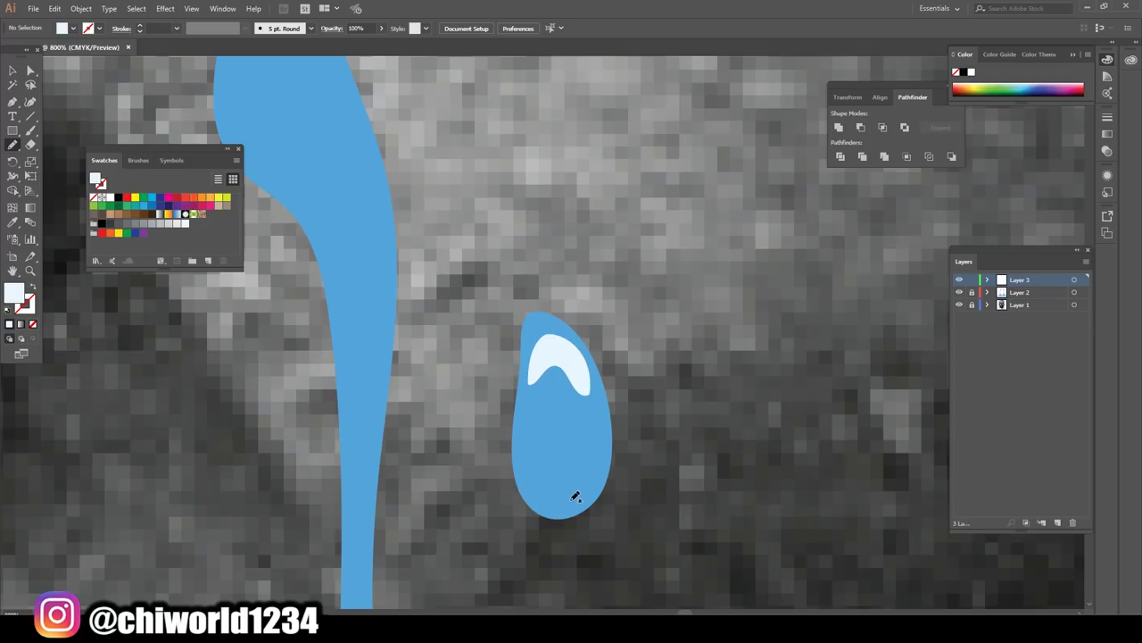
pyautogui.moveTo(594, 438); pyautogui.dragTo(593, 447)
pyautogui.moveTo(567, 508)
pyautogui.mouseDown()
pyautogui.moveTo(581, 488)
pyautogui.moveTo(553, 505)
pyautogui.mouseUp()
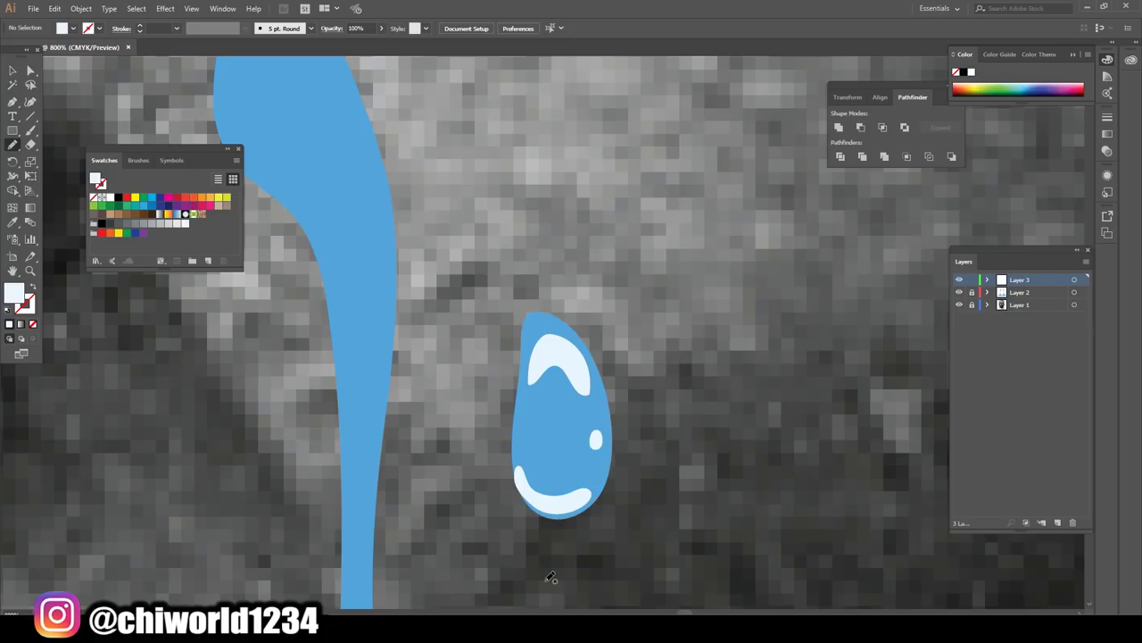
pyautogui.hotkey('ctrl', 'z')
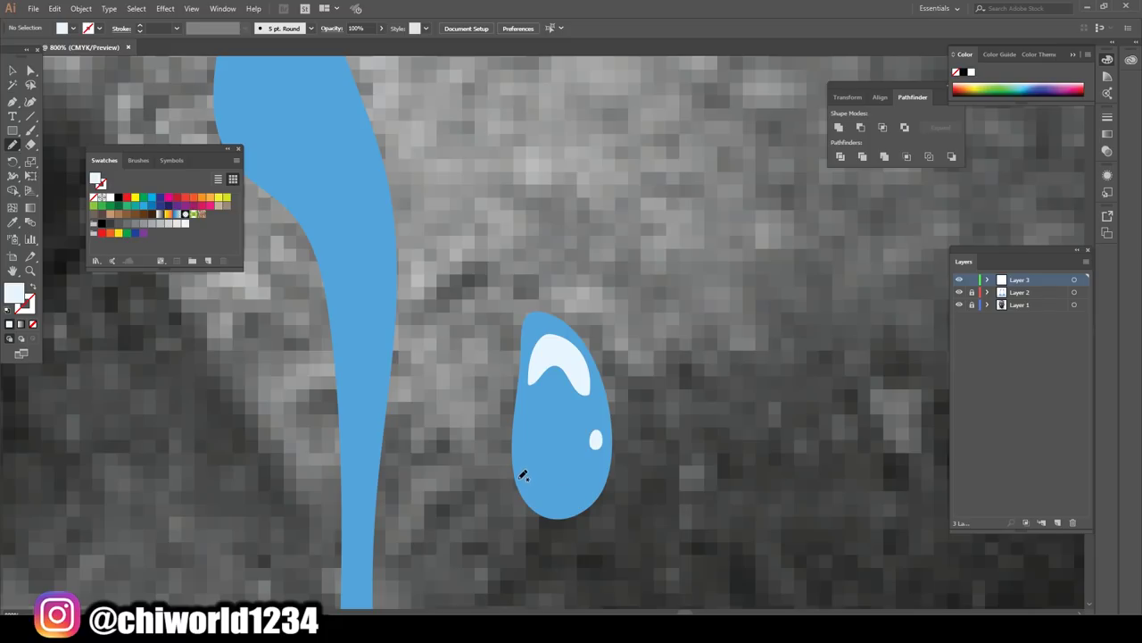
pyautogui.moveTo(561, 510)
pyautogui.mouseDown()
pyautogui.moveTo(598, 491)
pyautogui.moveTo(540, 486)
pyautogui.moveTo(515, 462)
pyautogui.mouseUp()
# - Zoom in on the right tear's droplets and draw an oval highlight in the large droplet
pyautogui.hotkey('ctrl', '-')
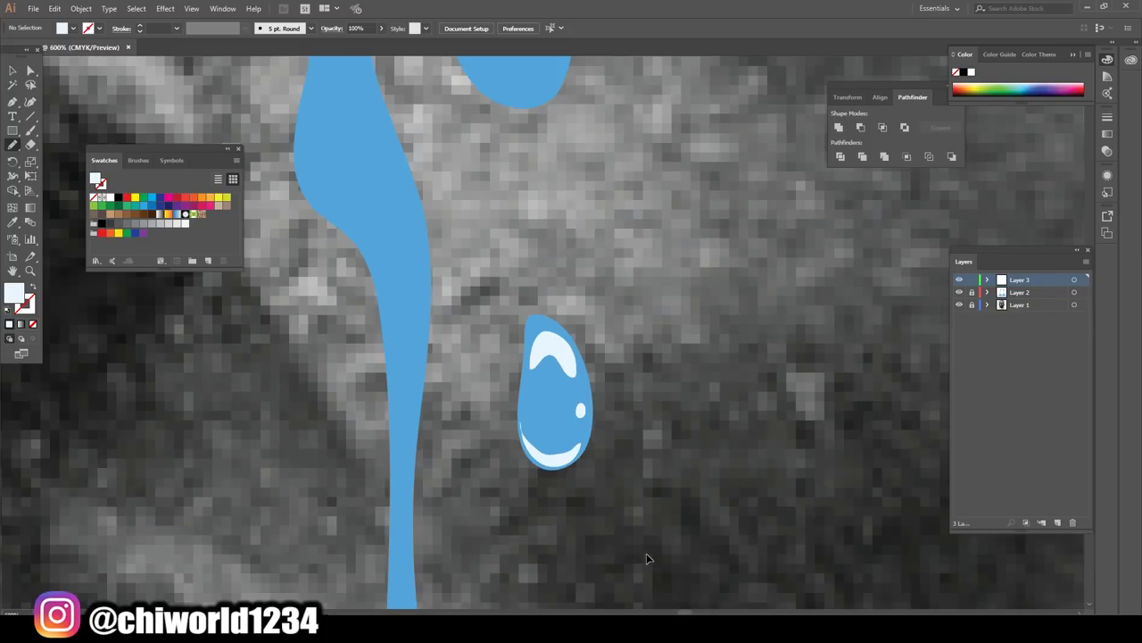
pyautogui.hotkey('ctrl', '-')
pyautogui.hotkey('ctrl', '-')
pyautogui.hotkey('ctrl', '-')
pyautogui.hotkey('ctrl', '-')
pyautogui.hotkey('ctrl', '-')
pyautogui.hscroll(-2, 648, 509)
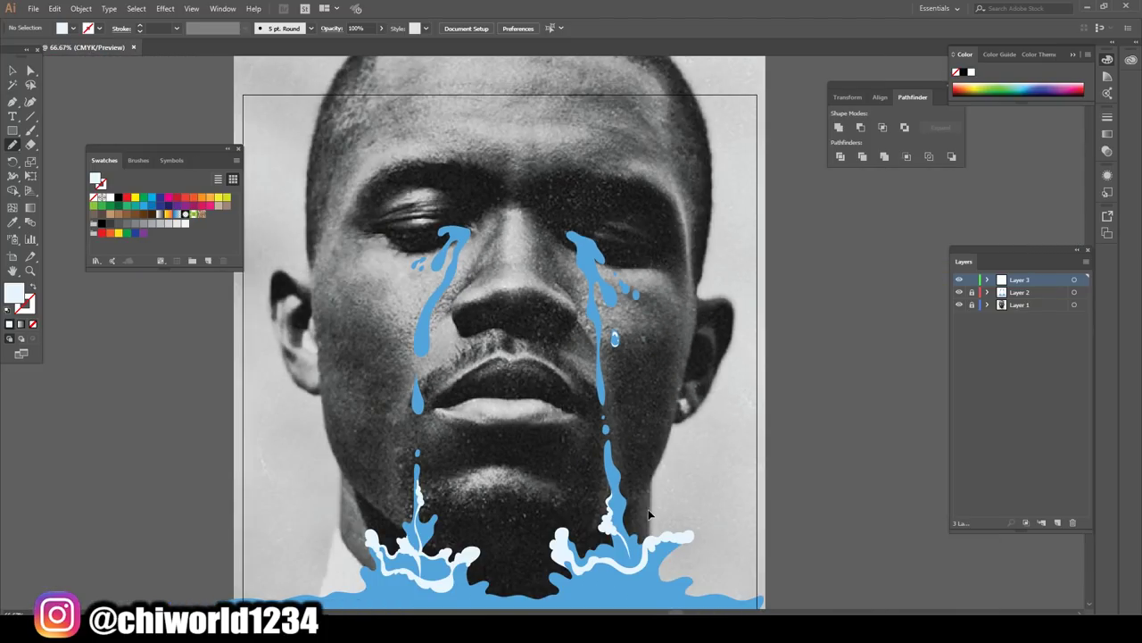
pyautogui.hotkey('ctrl', '+')
pyautogui.hotkey('ctrl', '+')
pyautogui.scroll(2, 657, 484)
pyautogui.hotkey('ctrl', '+')
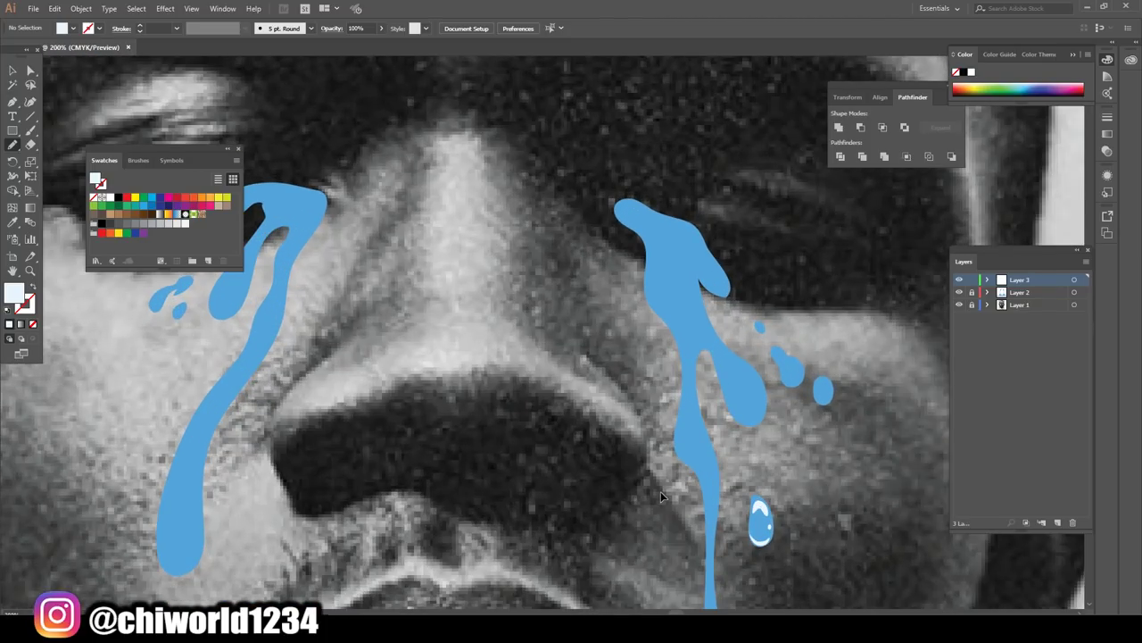
pyautogui.hscroll(3, 660, 491)
pyautogui.hotkey('ctrl', '-')
pyautogui.hotkey('ctrl', '+')
pyautogui.hotkey('ctrl', '+')
pyautogui.scroll(1, 661, 491)
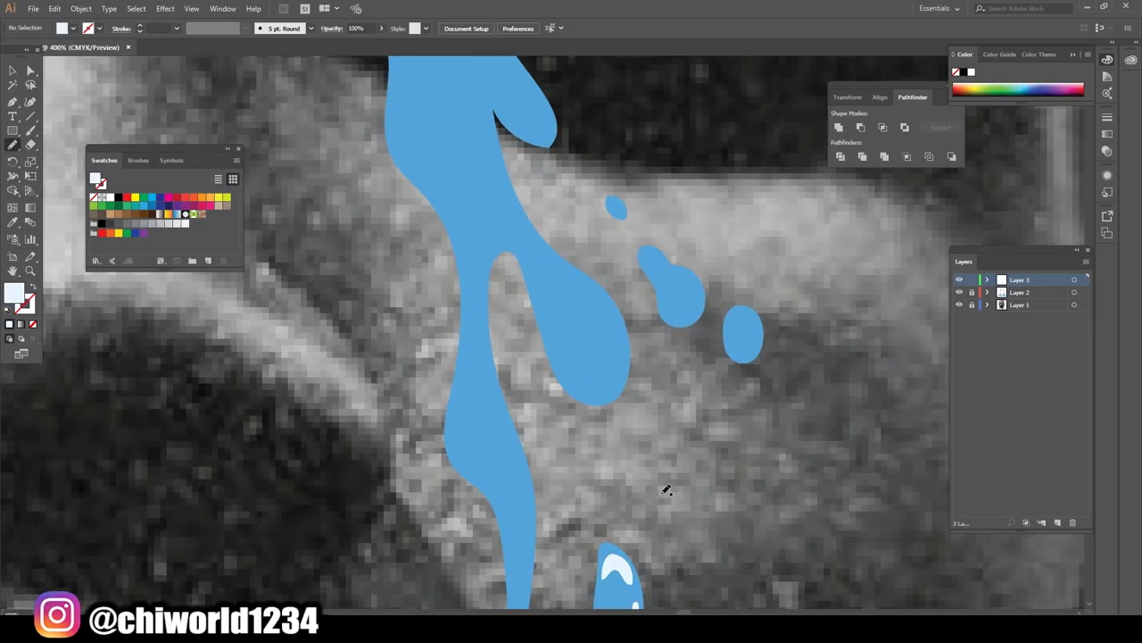
pyautogui.hotkey('ctrl', '+')
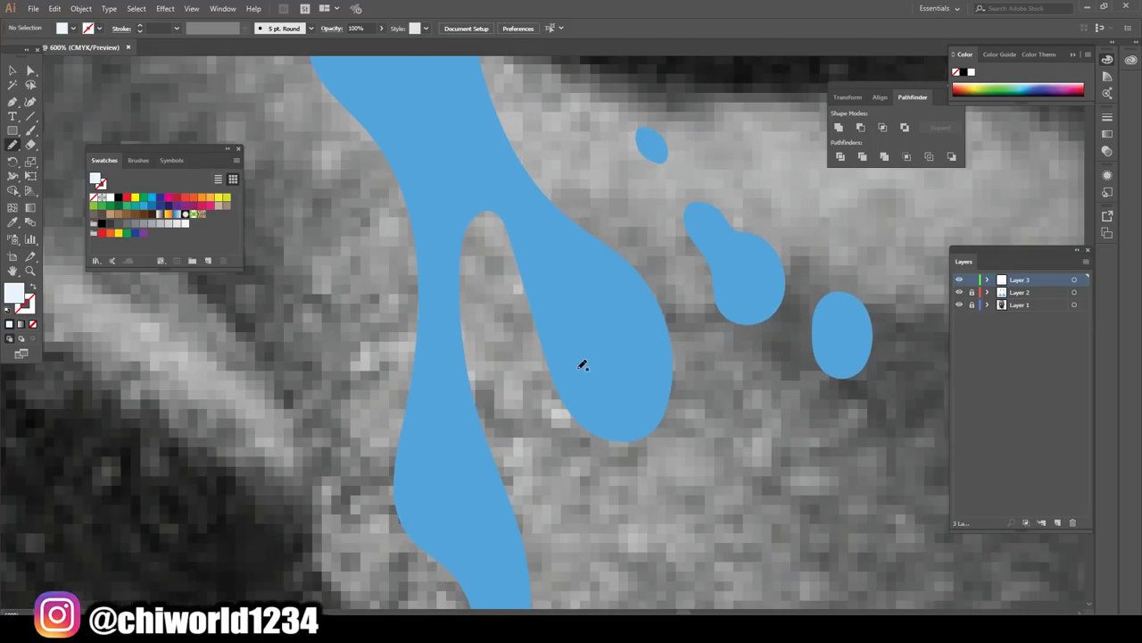
pyautogui.moveTo(578, 373); pyautogui.dragTo(564, 355)
pyautogui.moveTo(553, 278); pyautogui.dragTo(552, 284)
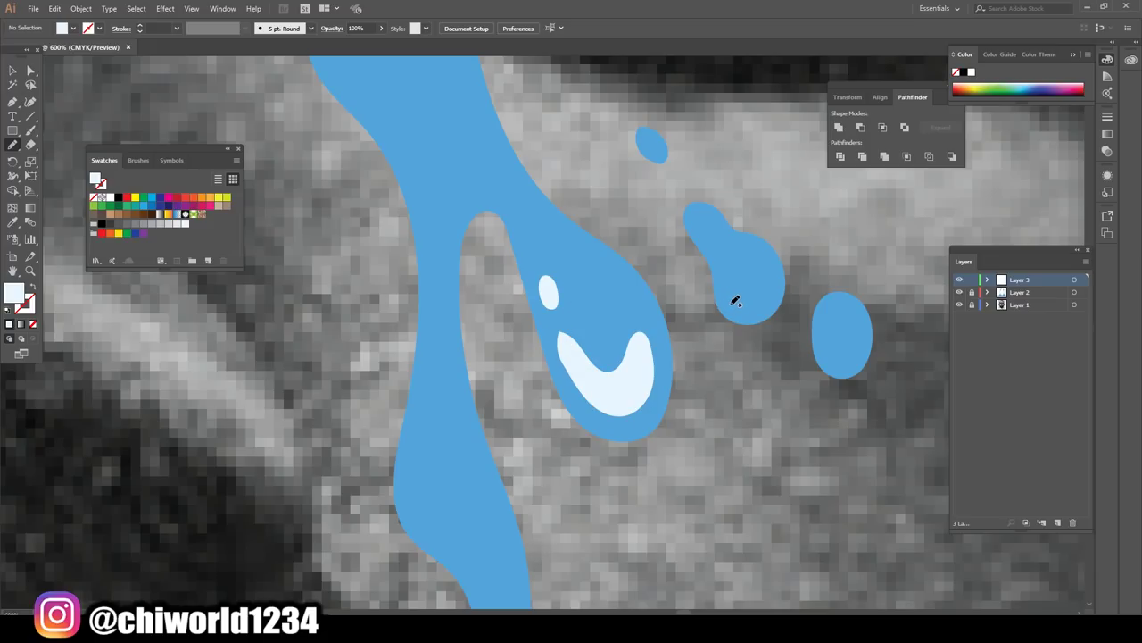
# - Add crescent highlights to the large and small right droplets, plus a dot near the top
pyautogui.moveTo(733, 302); pyautogui.dragTo(725, 312)
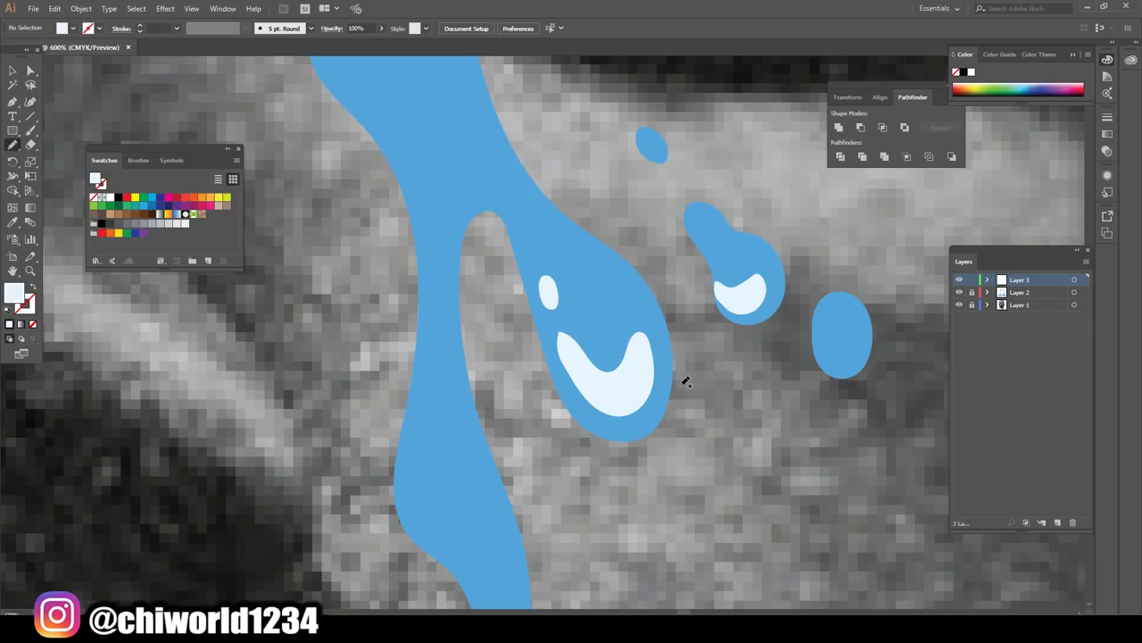
pyautogui.moveTo(850, 351); pyautogui.dragTo(823, 342)
pyautogui.hotkey('ctrl', 'z')
pyautogui.moveTo(830, 357)
pyautogui.mouseDown()
pyautogui.moveTo(866, 350)
pyautogui.moveTo(826, 350)
pyautogui.mouseUp()
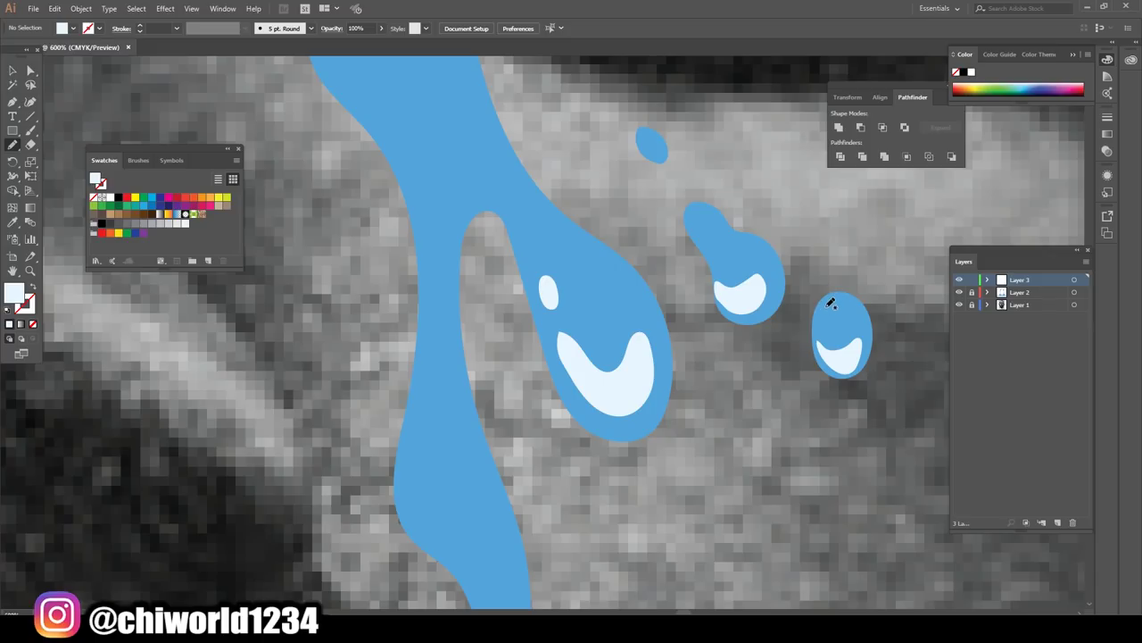
pyautogui.moveTo(830, 303); pyautogui.dragTo(825, 324)
# - Draw white highlight shapes inside the upper teardrop beside the lips
pyautogui.scroll(-4, 647, 497)
pyautogui.scroll(-4, 640, 499)
pyautogui.scroll(-3, 661, 497)
pyautogui.scroll(-1, 674, 495)
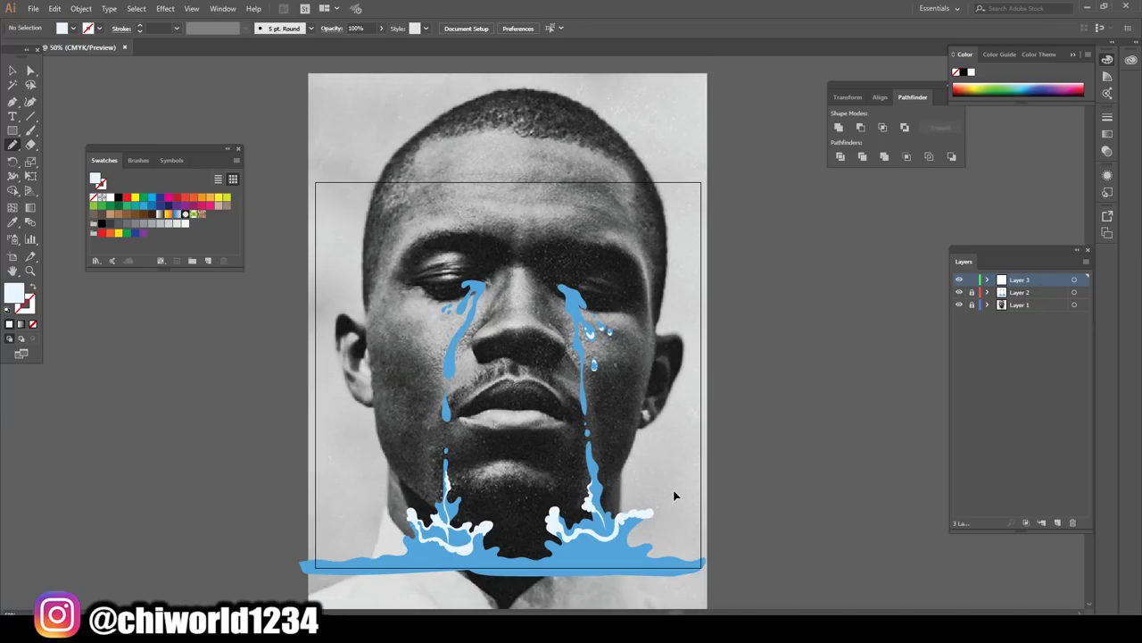
pyautogui.scroll(1, 674, 495)
pyautogui.scroll(1, 674, 495)
pyautogui.scroll(1, 675, 495)
pyautogui.scroll(2, 675, 495)
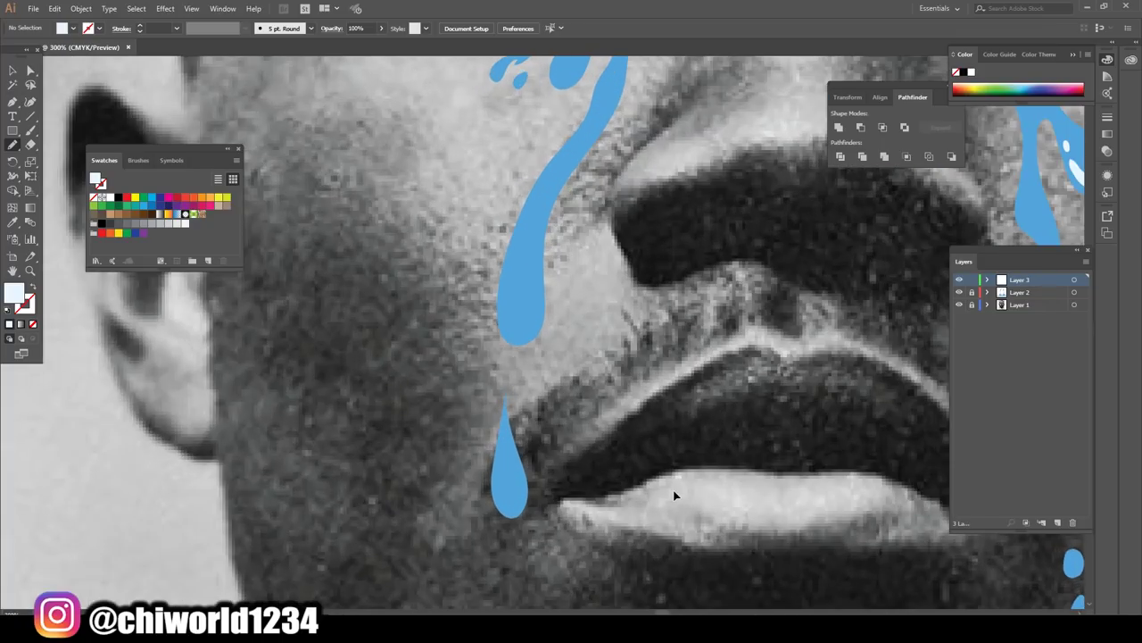
pyautogui.scroll(1, 580, 428)
pyautogui.scroll(1, 489, 358)
pyautogui.moveTo(480, 367)
pyautogui.mouseDown()
pyautogui.moveTo(502, 390)
pyautogui.moveTo(548, 340)
pyautogui.moveTo(478, 362)
pyautogui.moveTo(492, 296)
pyautogui.mouseUp()
pyautogui.moveTo(485, 334); pyautogui.dragTo(480, 331)
# - Give the lower teardrop a crescent highlight, redrawing it after an undo
pyautogui.scroll(-1, 447, 498)
pyautogui.scroll(-3, 446, 497)
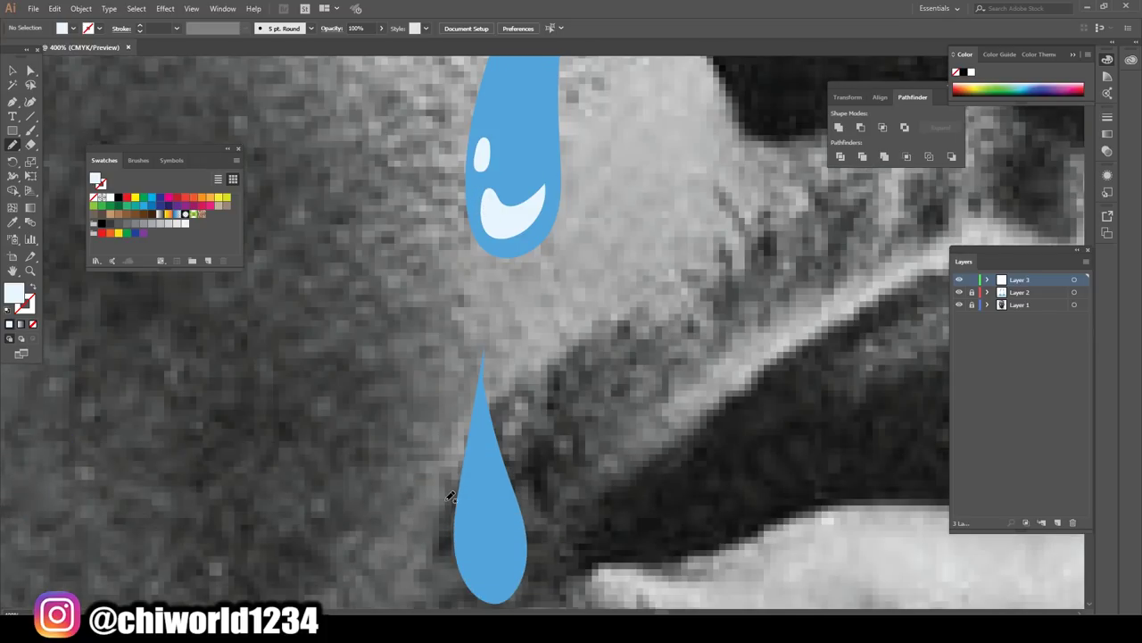
pyautogui.moveTo(470, 571); pyautogui.dragTo(513, 580)
pyautogui.moveTo(464, 550); pyautogui.dragTo(465, 545)
pyautogui.scroll(-2, 464, 576)
pyautogui.scroll(-1, 462, 571)
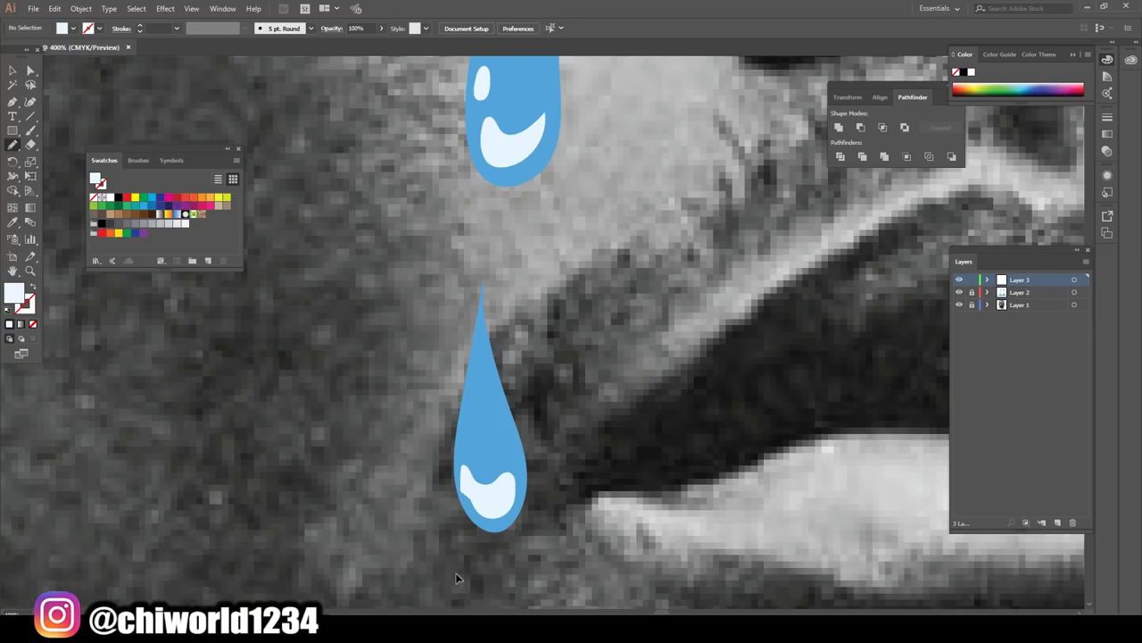
pyautogui.hotkey('ctrl', 'z')
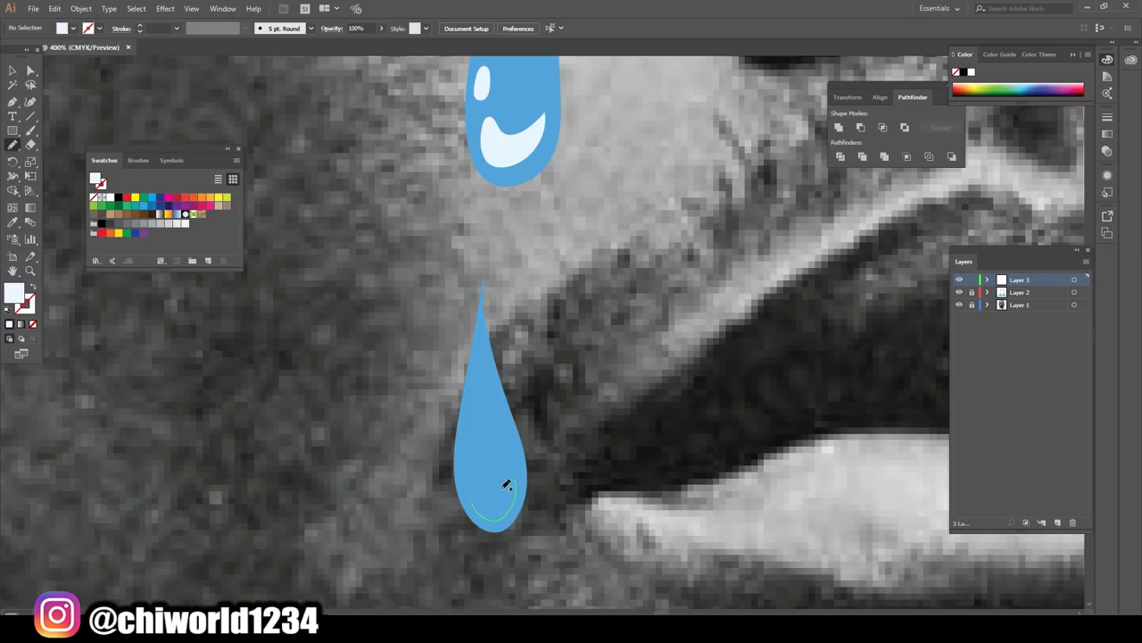
pyautogui.moveTo(506, 484); pyautogui.dragTo(469, 489)
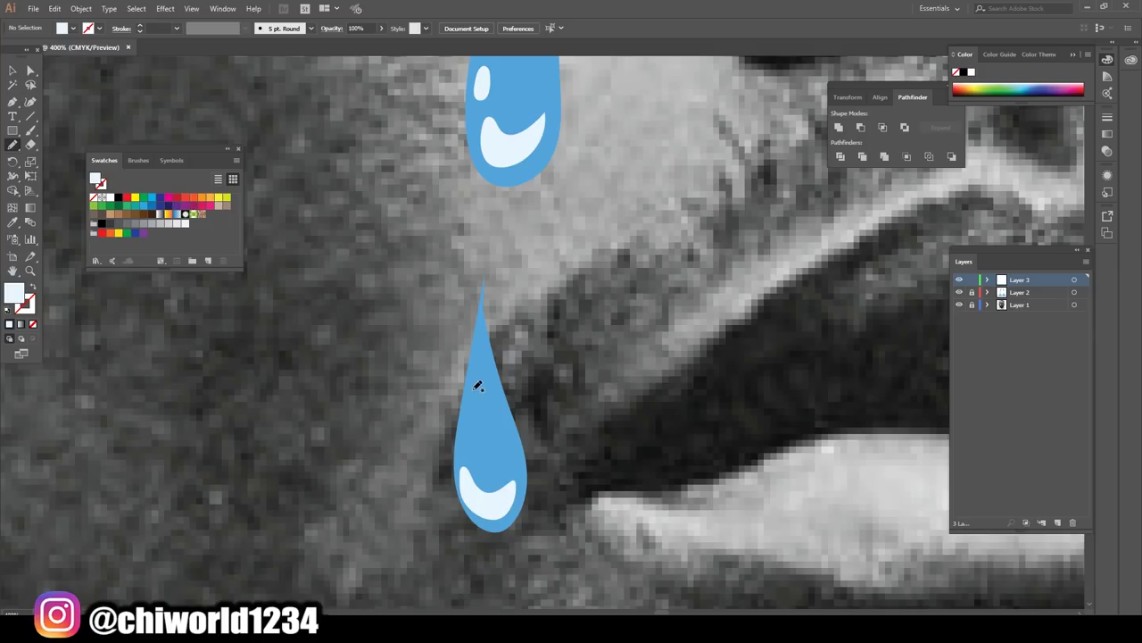
pyautogui.scroll(-6, 759, 473)
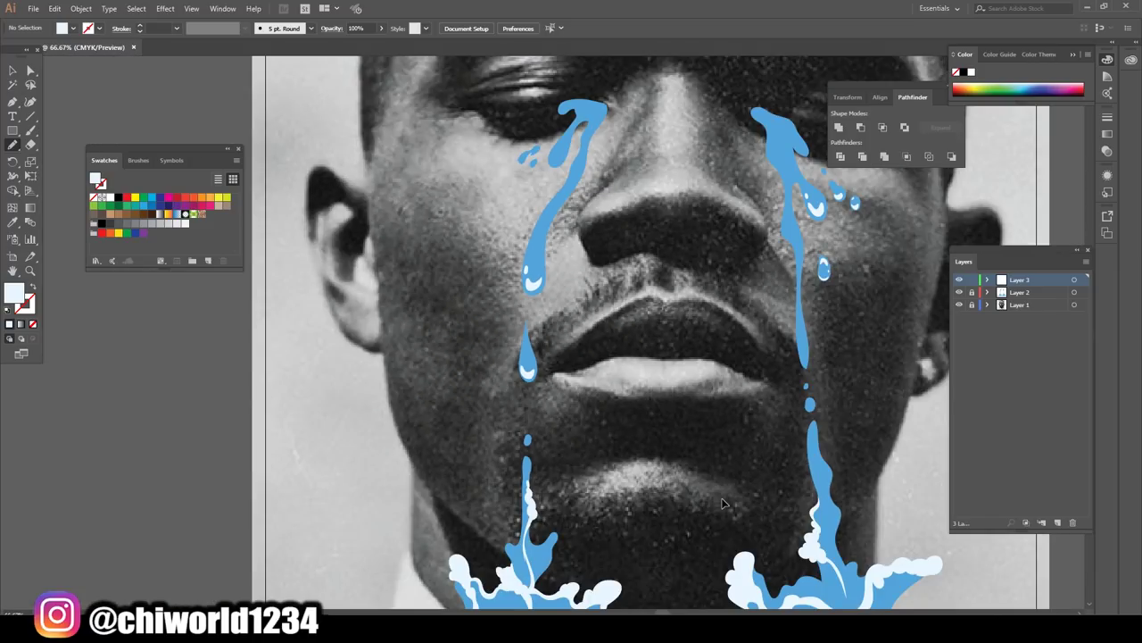
pyautogui.scroll(2, 818, 450)
pyautogui.scroll(1, 818, 451)
pyautogui.scroll(3, 819, 451)
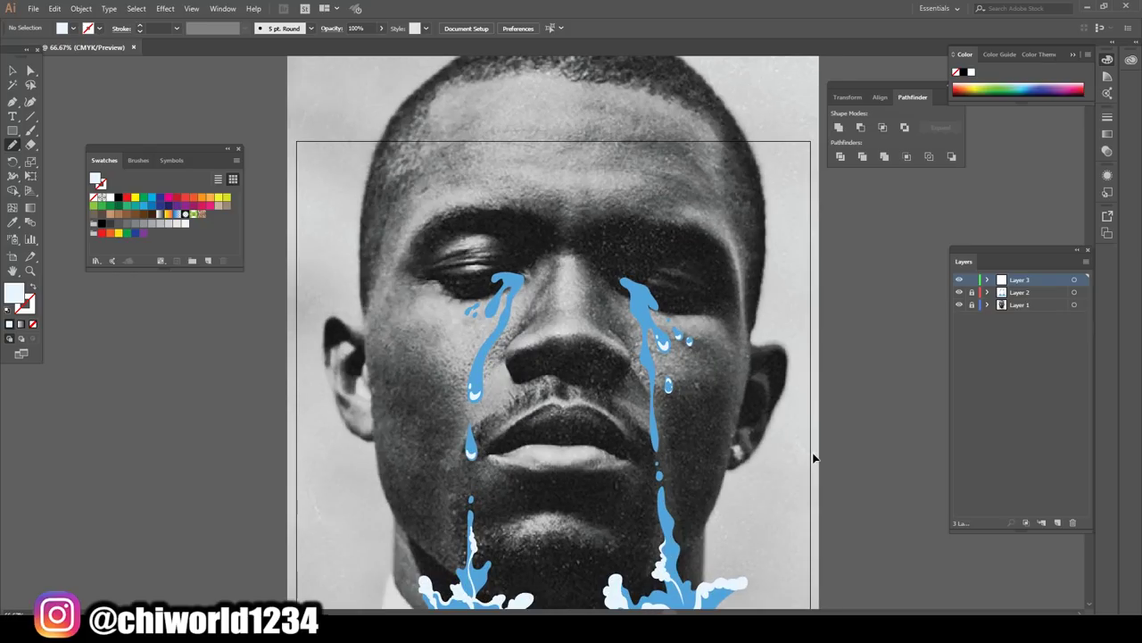
pyautogui.scroll(1, 817, 444)
# - Draw pale highlights inside the right tear stream's drip, including a leaf-shaped one
pyautogui.scroll(1, 817, 441)
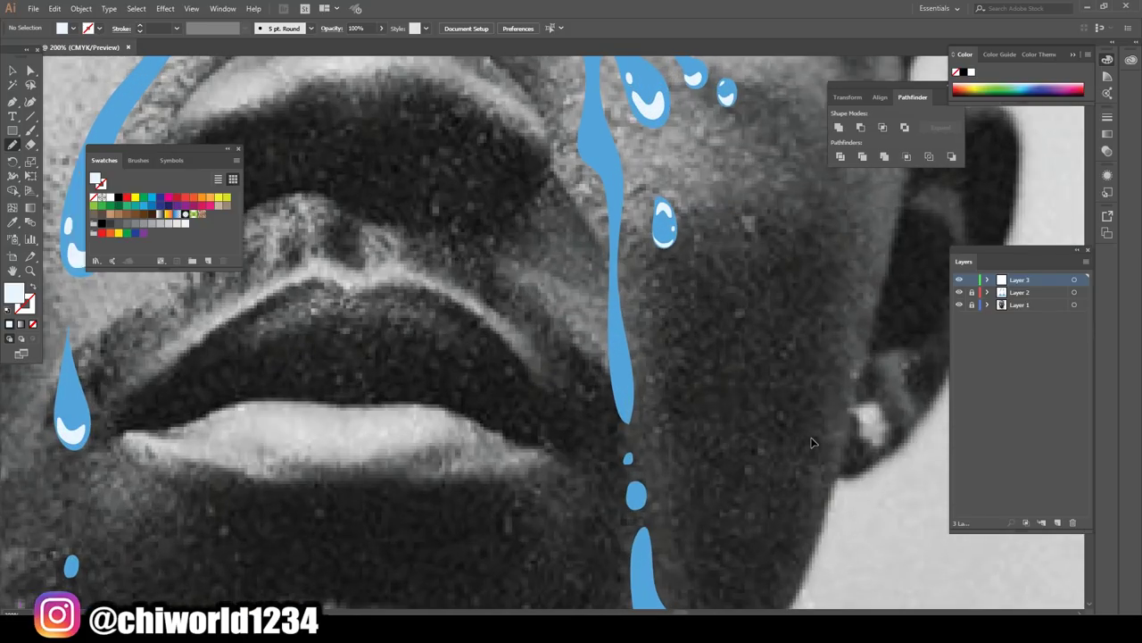
pyautogui.scroll(1, 817, 437)
pyautogui.moveTo(663, 428); pyautogui.dragTo(649, 384)
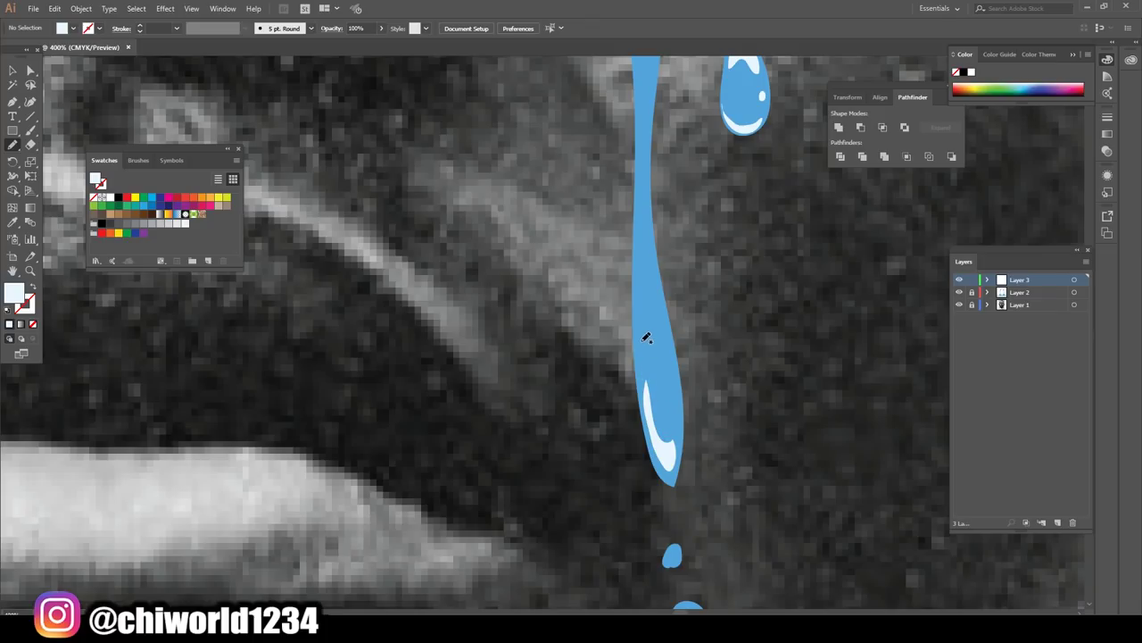
pyautogui.moveTo(642, 332); pyautogui.dragTo(644, 355)
pyautogui.scroll(-2, 685, 444)
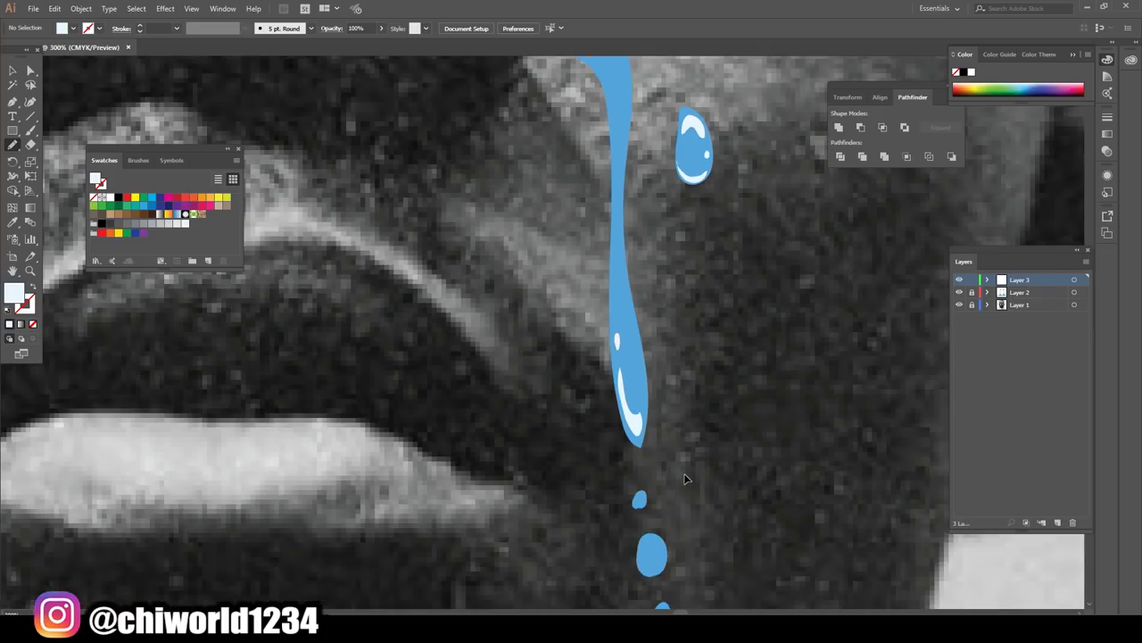
pyautogui.scroll(-2, 690, 444)
pyautogui.scroll(1, 690, 443)
pyautogui.scroll(1, 691, 436)
pyautogui.scroll(1, 690, 436)
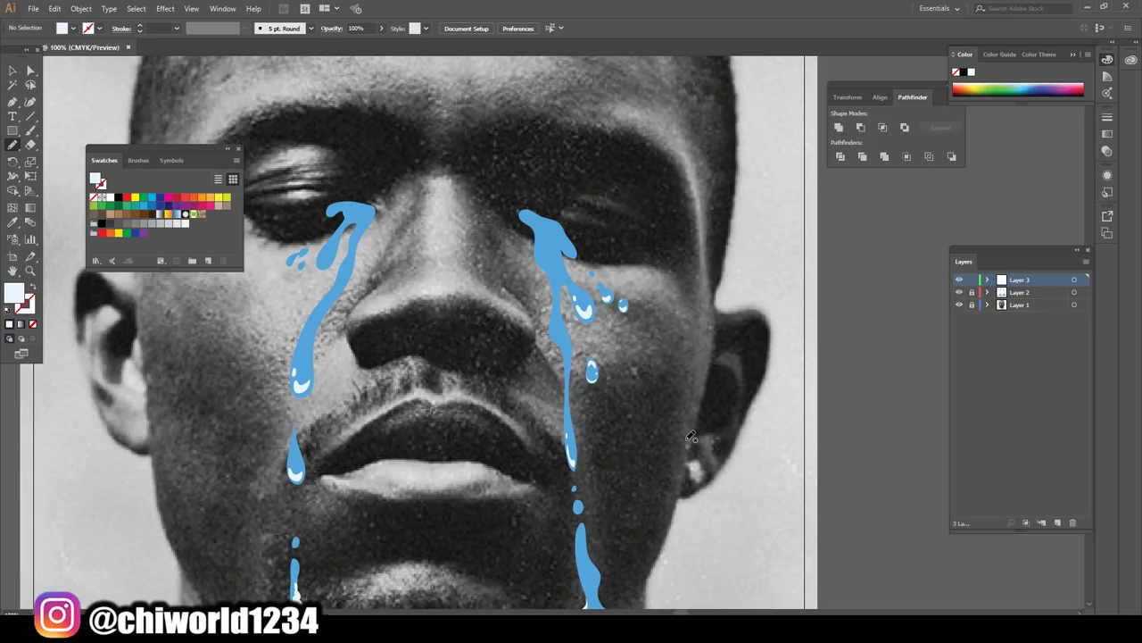
pyautogui.scroll(1, 691, 437)
pyautogui.scroll(2, 686, 438)
pyautogui.scroll(2, 686, 438)
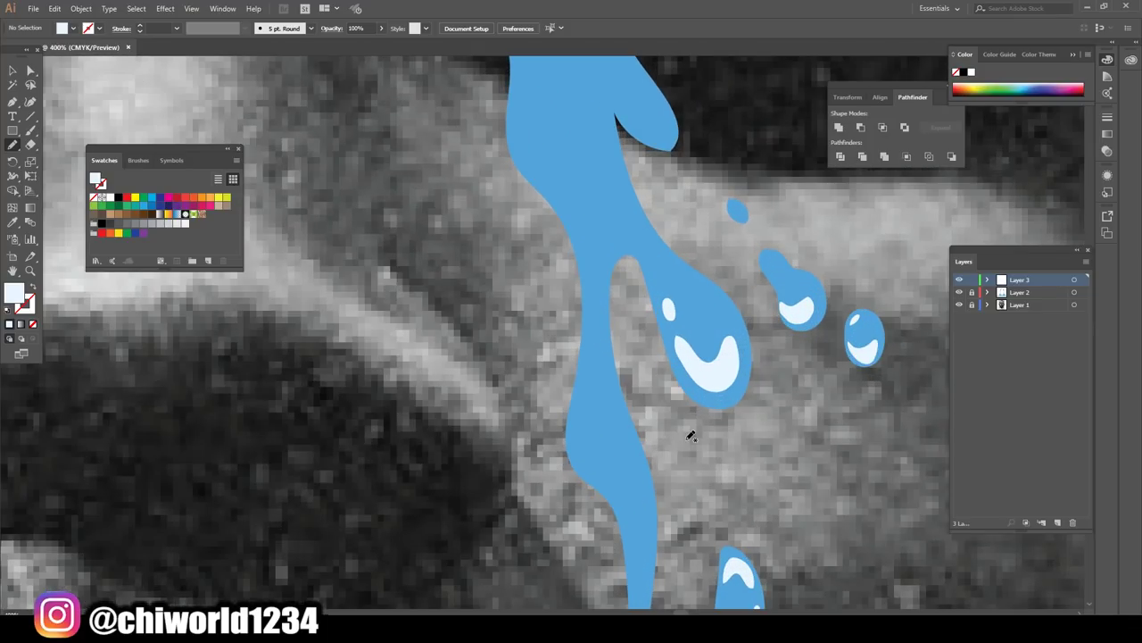
pyautogui.moveTo(593, 448)
pyautogui.mouseDown()
pyautogui.moveTo(625, 492)
pyautogui.moveTo(614, 446)
pyautogui.moveTo(584, 408)
pyautogui.moveTo(587, 461)
pyautogui.mouseUp()
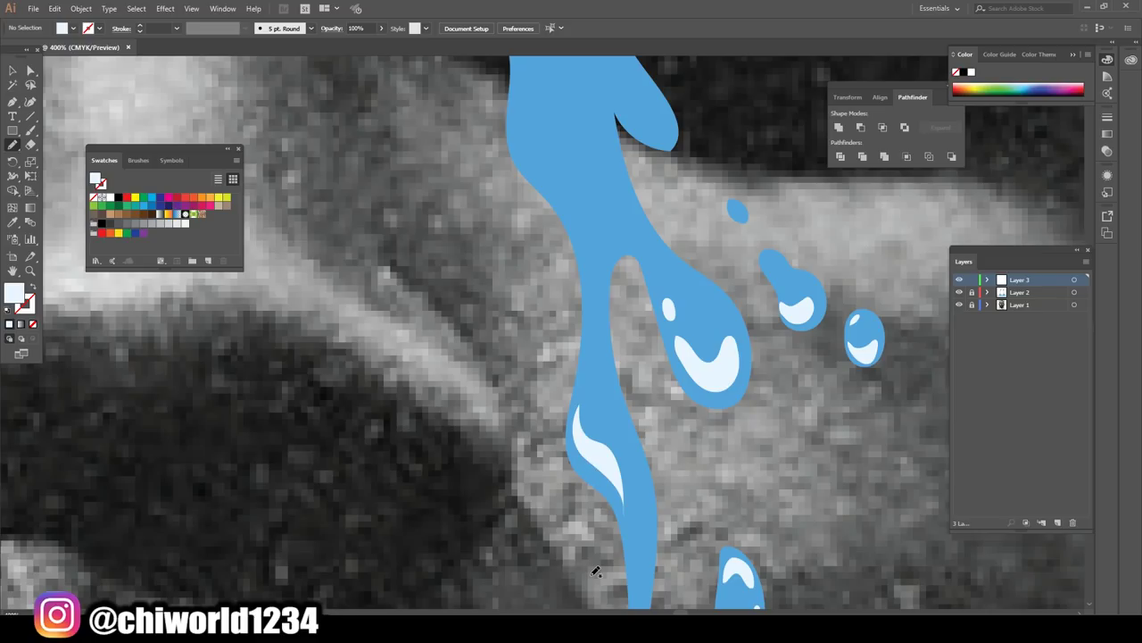
# - Add highlight streaks down the stream, near its top and in the drop's right lobe
pyautogui.scroll(1, 618, 505)
pyautogui.scroll(2, 622, 512)
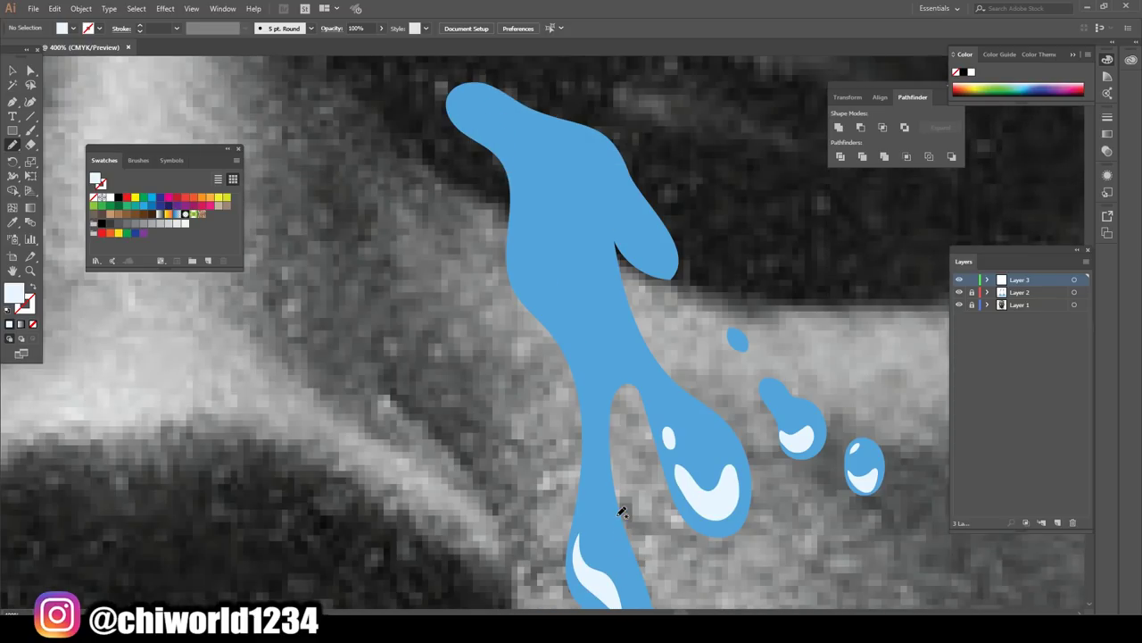
pyautogui.moveTo(550, 283)
pyautogui.mouseDown()
pyautogui.moveTo(581, 349)
pyautogui.moveTo(547, 277)
pyautogui.mouseUp()
pyautogui.moveTo(526, 237); pyautogui.dragTo(540, 287)
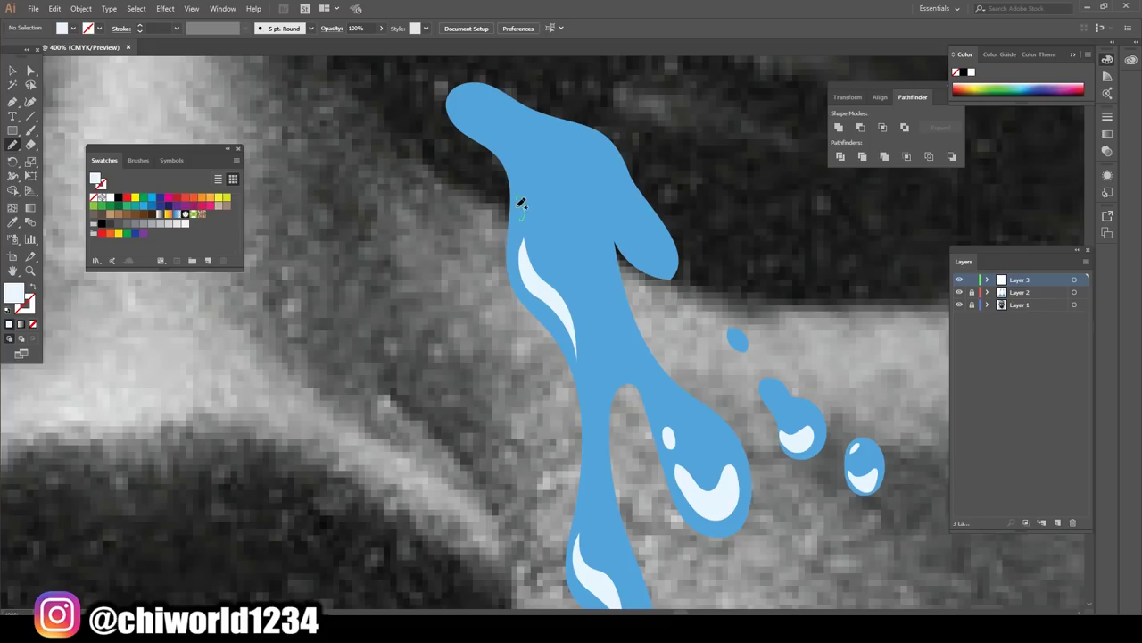
pyautogui.moveTo(522, 204); pyautogui.dragTo(521, 202)
pyautogui.moveTo(647, 259)
pyautogui.mouseDown()
pyautogui.moveTo(677, 255)
pyautogui.moveTo(620, 234)
pyautogui.mouseUp()
# - Draw a highlight inside the left tear's main drop and continue one up the stream
pyautogui.scroll(-3, 730, 510)
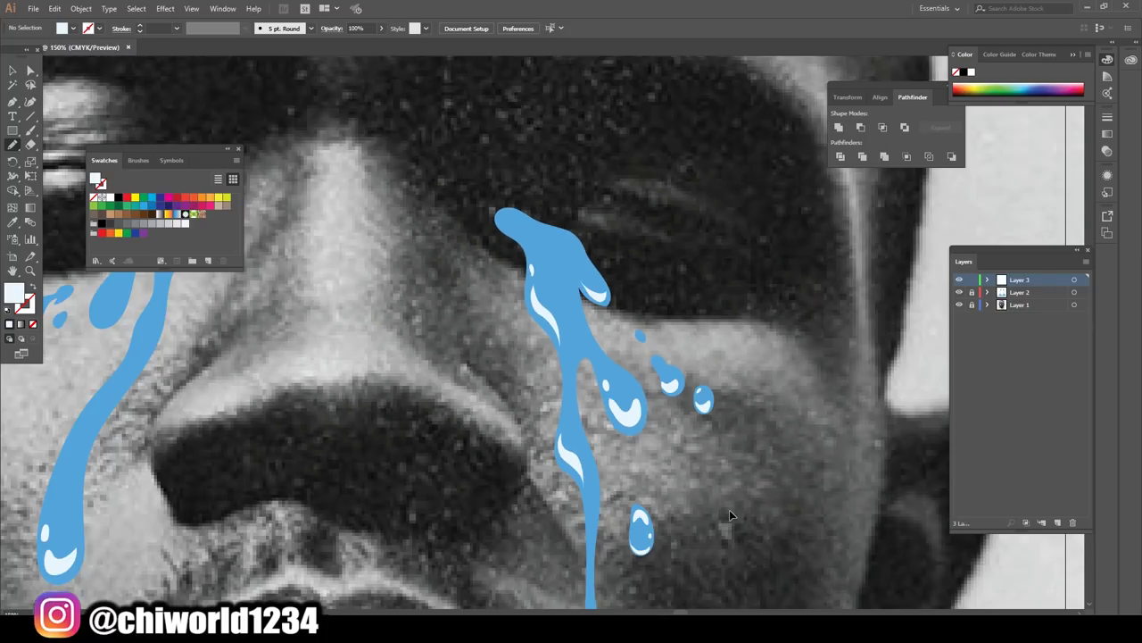
pyautogui.scroll(-2, 728, 501)
pyautogui.scroll(3, 724, 507)
pyautogui.scroll(2, 724, 506)
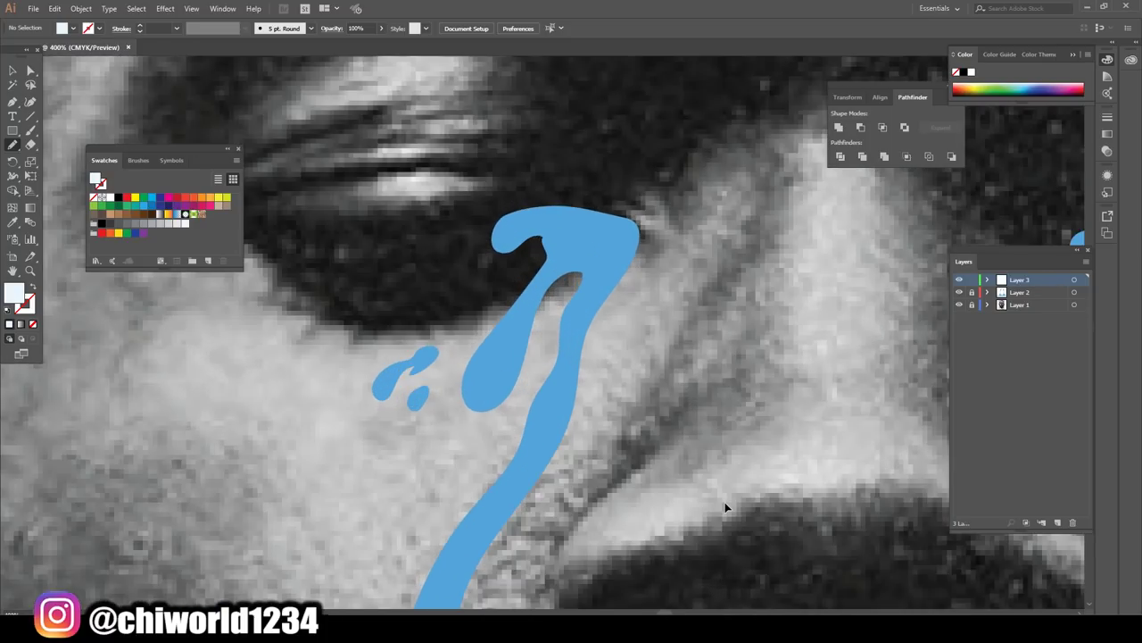
pyautogui.scroll(1, 727, 501)
pyautogui.moveTo(551, 490)
pyautogui.mouseDown()
pyautogui.moveTo(579, 407)
pyautogui.moveTo(551, 478)
pyautogui.mouseUp()
pyautogui.moveTo(525, 533); pyautogui.dragTo(526, 535)
pyautogui.moveTo(587, 352)
pyautogui.mouseDown()
pyautogui.moveTo(610, 304)
pyautogui.moveTo(585, 359)
pyautogui.mouseUp()
# - Add highlights to the left splash drops, redrawing the small drop's highlight after an undo
pyautogui.moveTo(458, 420); pyautogui.dragTo(455, 427)
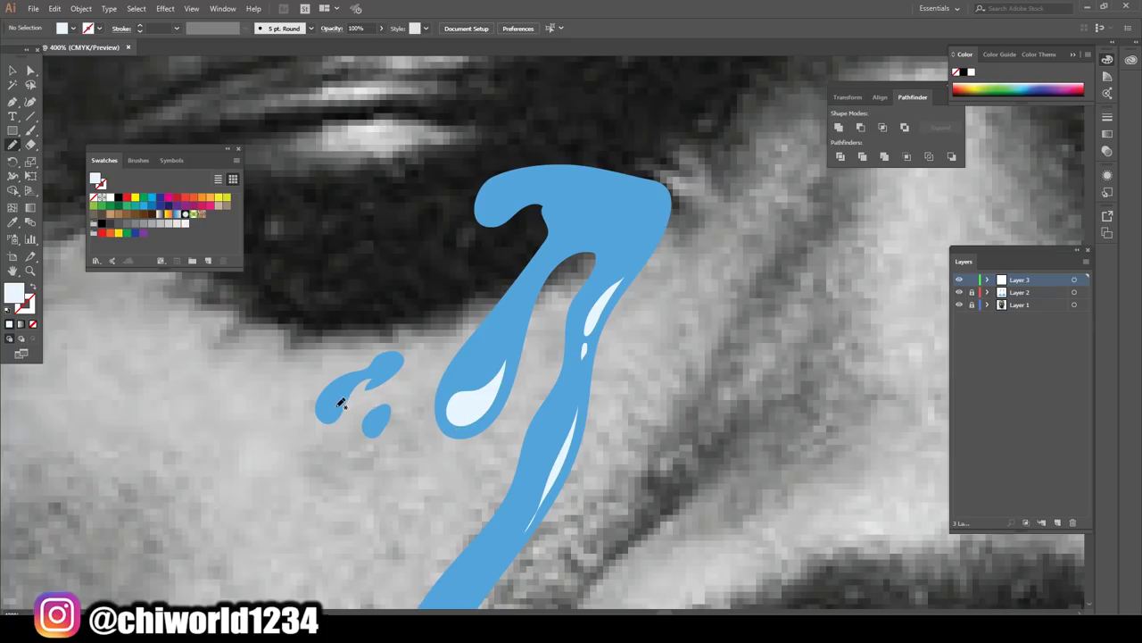
pyautogui.moveTo(324, 404)
pyautogui.mouseDown()
pyautogui.moveTo(328, 423)
pyautogui.moveTo(343, 393)
pyautogui.moveTo(379, 433)
pyautogui.mouseUp()
pyautogui.hotkey('ctrl', 'z')
pyautogui.hotkey('ctrl', 'z')
pyautogui.hotkey('ctrl', 'z')
pyautogui.moveTo(324, 407); pyautogui.dragTo(373, 420)
# - Add highlights inside the falling drop above the splash and the long stream
pyautogui.scroll(-2, 832, 557)
pyautogui.scroll(-2, 832, 557)
pyautogui.scroll(-2, 832, 553)
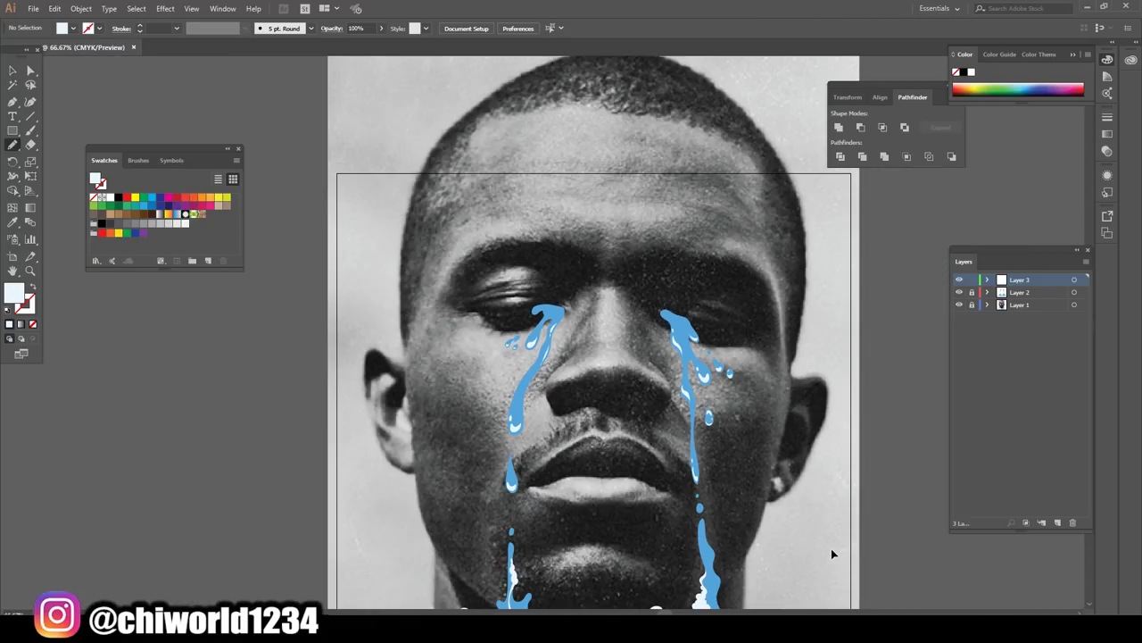
pyautogui.scroll(-1, 839, 540)
pyautogui.scroll(-2, 843, 531)
pyautogui.scroll(-2, 844, 531)
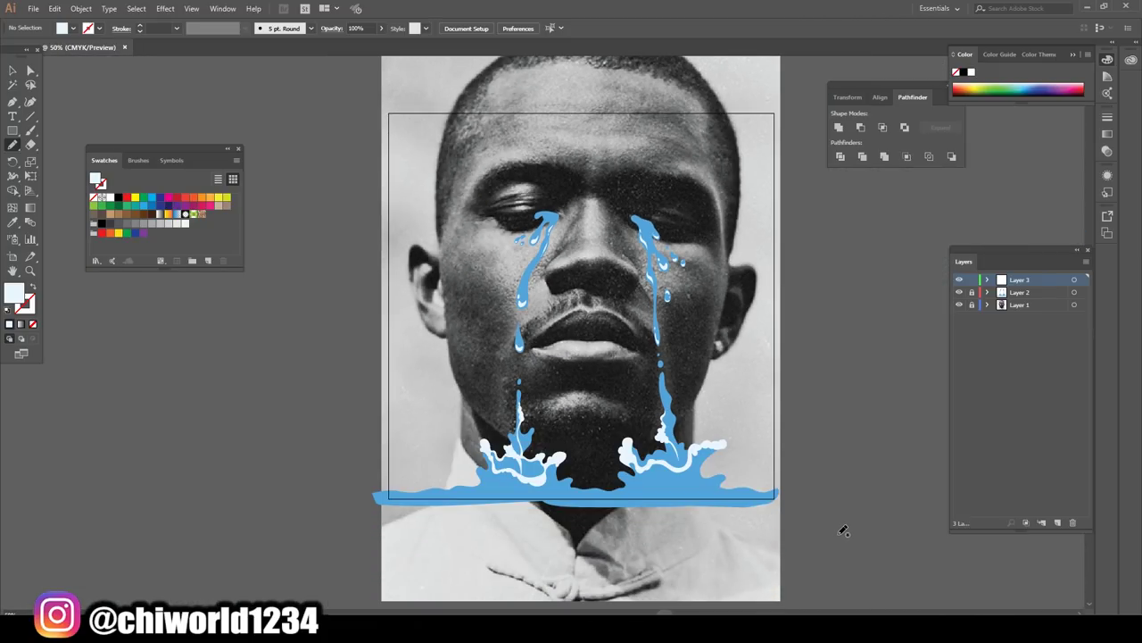
pyautogui.scroll(-1, 844, 530)
pyautogui.scroll(-1, 844, 530)
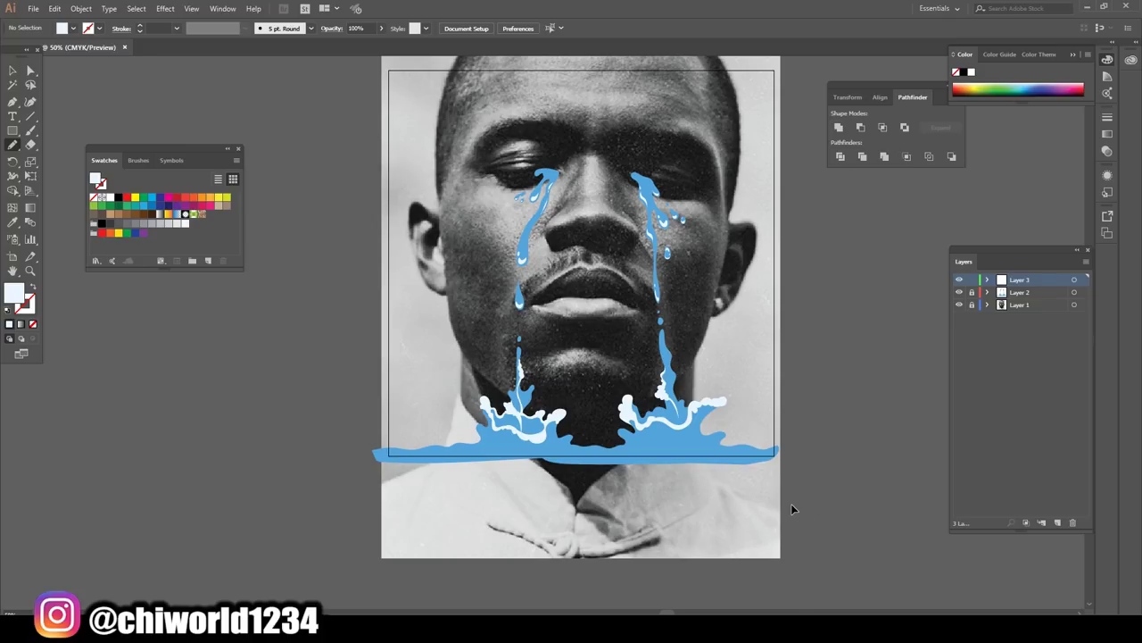
pyautogui.scroll(2, 791, 509)
pyautogui.scroll(2, 786, 500)
pyautogui.scroll(2, 786, 500)
pyautogui.scroll(-1, 789, 496)
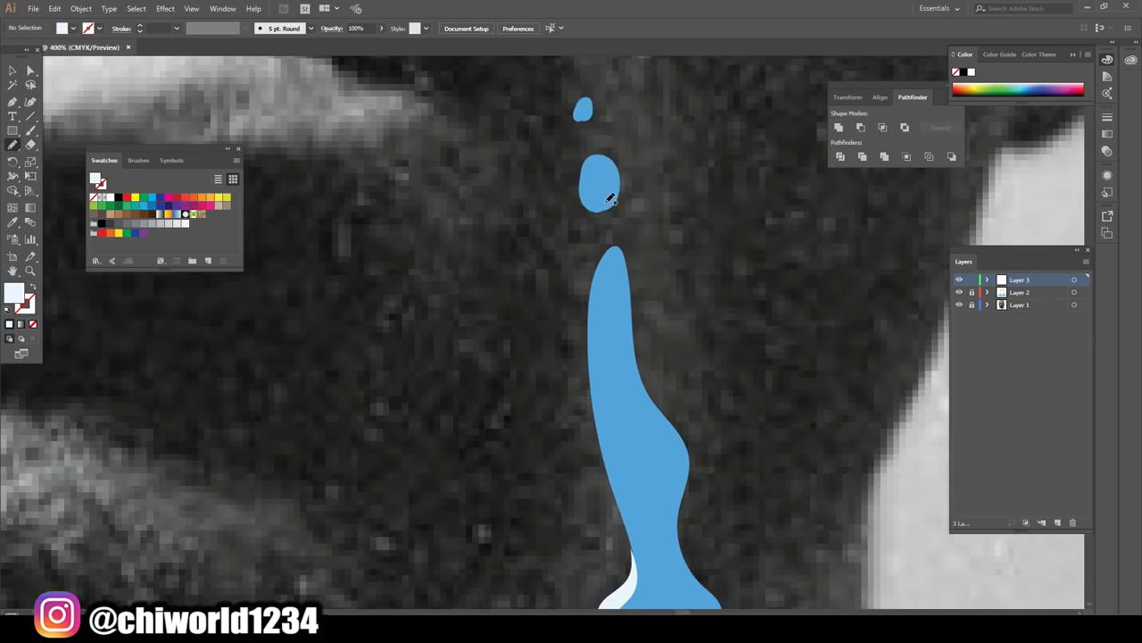
pyautogui.moveTo(595, 196); pyautogui.dragTo(591, 191)
pyautogui.scroll(-2, 586, 400)
pyautogui.scroll(-1, 658, 420)
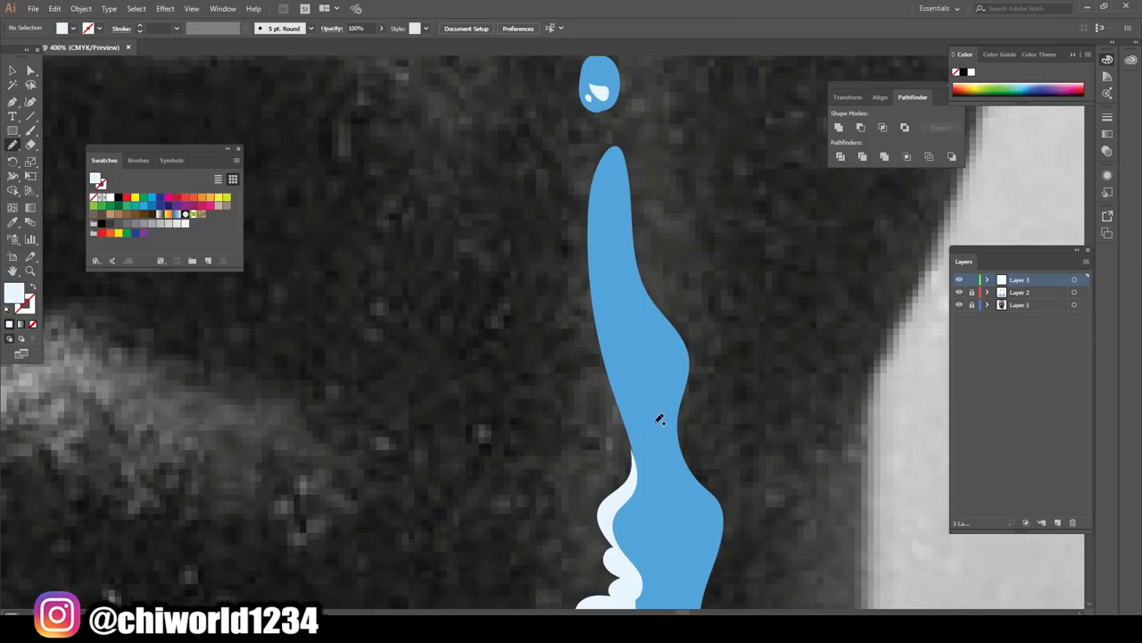
pyautogui.moveTo(682, 380)
pyautogui.mouseDown()
pyautogui.moveTo(684, 357)
pyautogui.moveTo(675, 411)
pyautogui.mouseUp()
# - Put a small highlight in the left tear's curled top, then zoom out to the whole face
pyautogui.scroll(5, 711, 612)
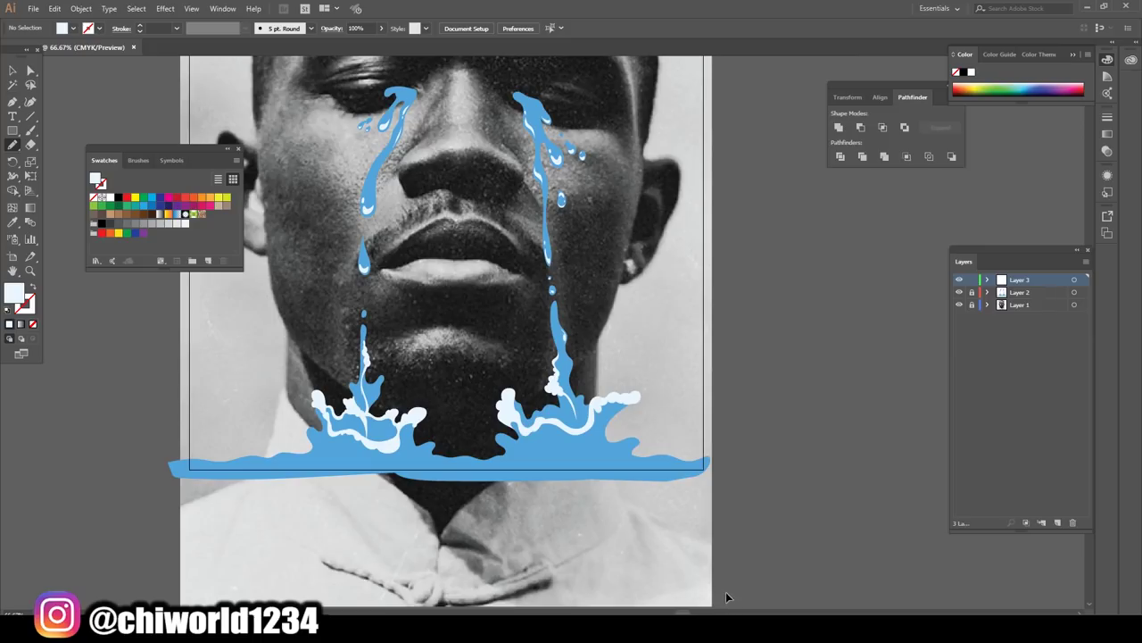
pyautogui.scroll(2, 705, 558)
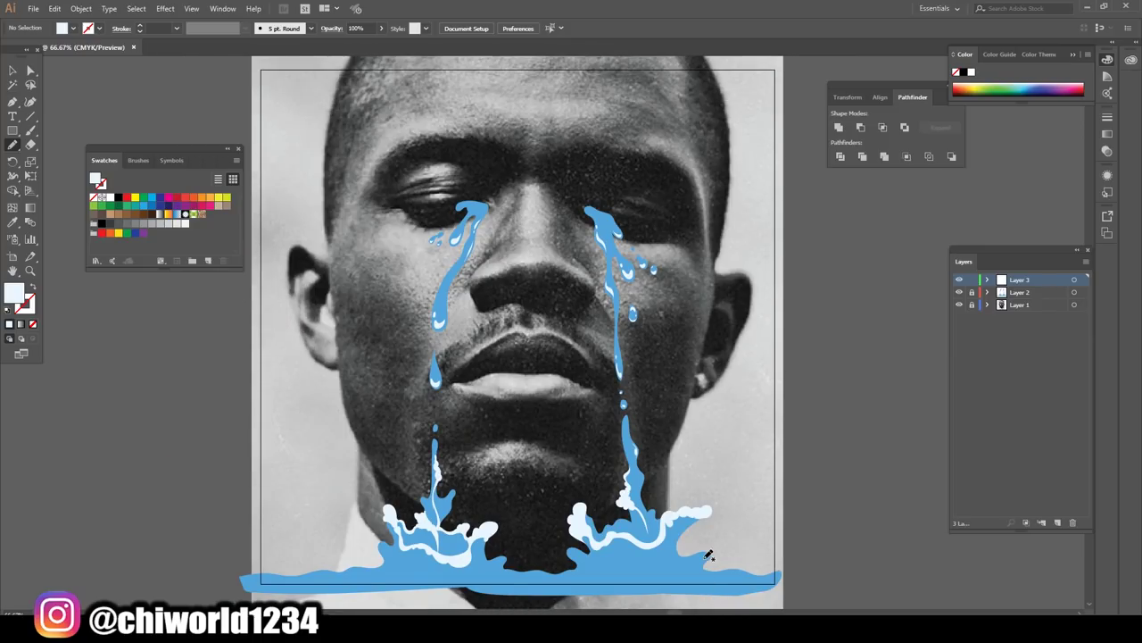
pyautogui.scroll(3, 705, 555)
pyautogui.scroll(1, 688, 552)
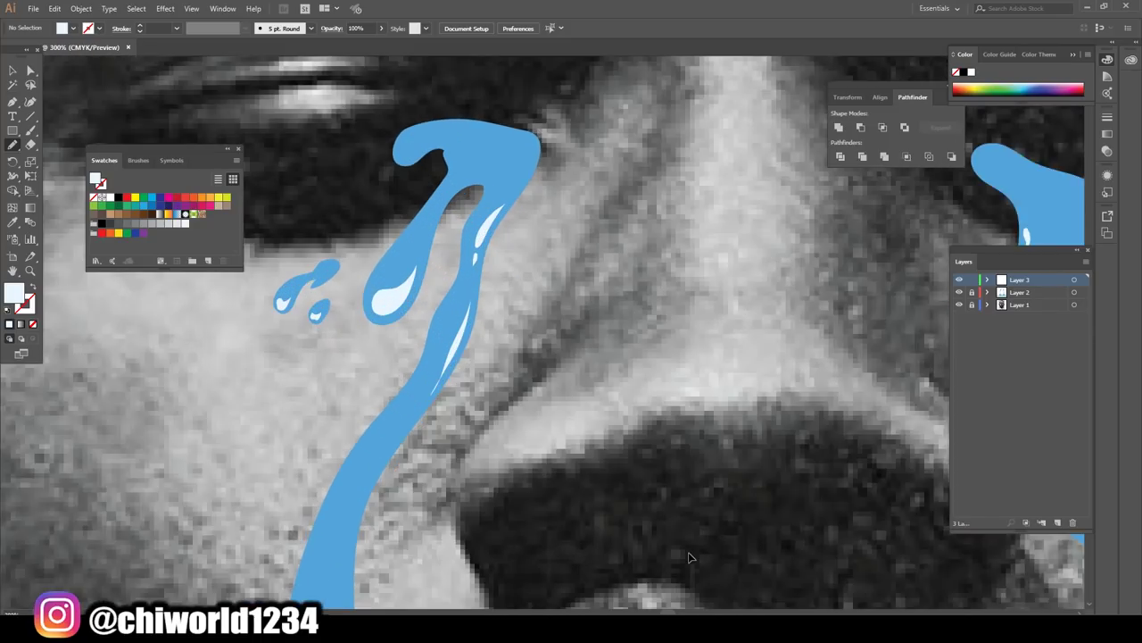
pyautogui.scroll(1, 688, 551)
pyautogui.scroll(1, 687, 553)
pyautogui.scroll(1, 687, 555)
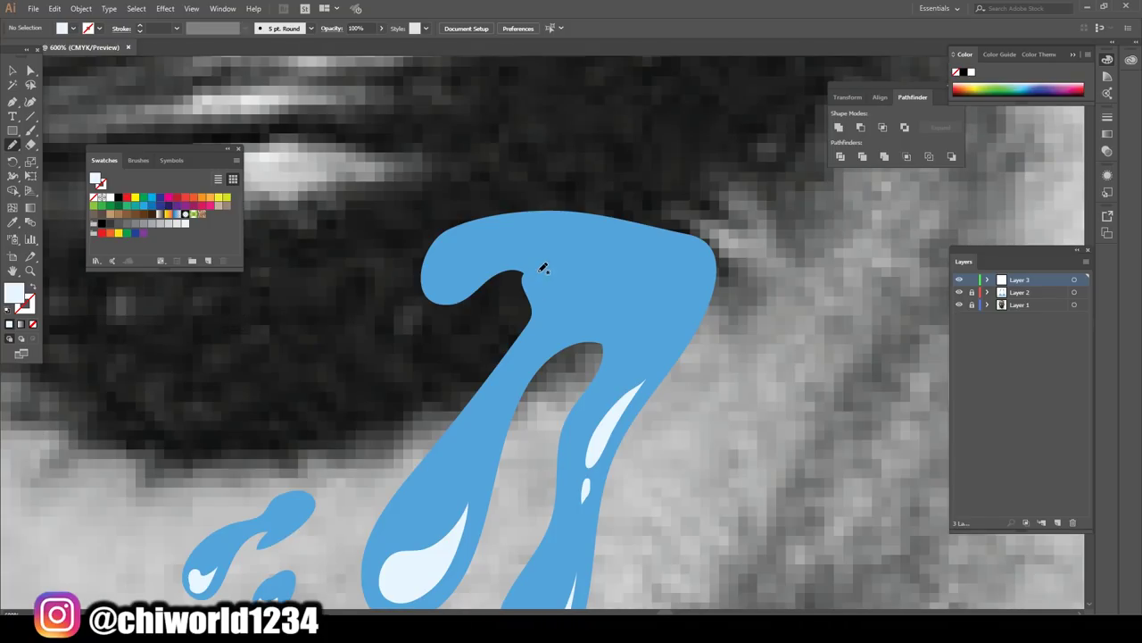
pyautogui.moveTo(538, 283)
pyautogui.mouseDown()
pyautogui.moveTo(552, 306)
pyautogui.moveTo(554, 256)
pyautogui.moveTo(498, 253)
pyautogui.moveTo(535, 284)
pyautogui.mouseUp()
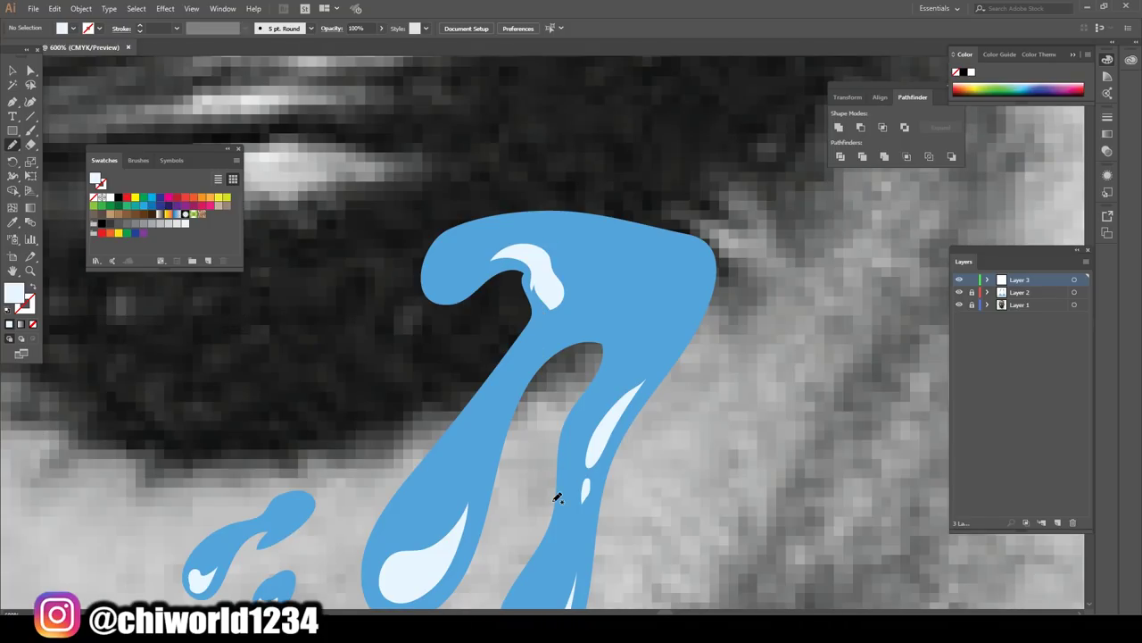
pyautogui.hotkey('ctrl', '-')
pyautogui.hotkey('ctrl', '-')
pyautogui.hotkey('ctrl', '-')
pyautogui.hotkey('ctrl', '-')
pyautogui.hotkey('ctrl', '-')
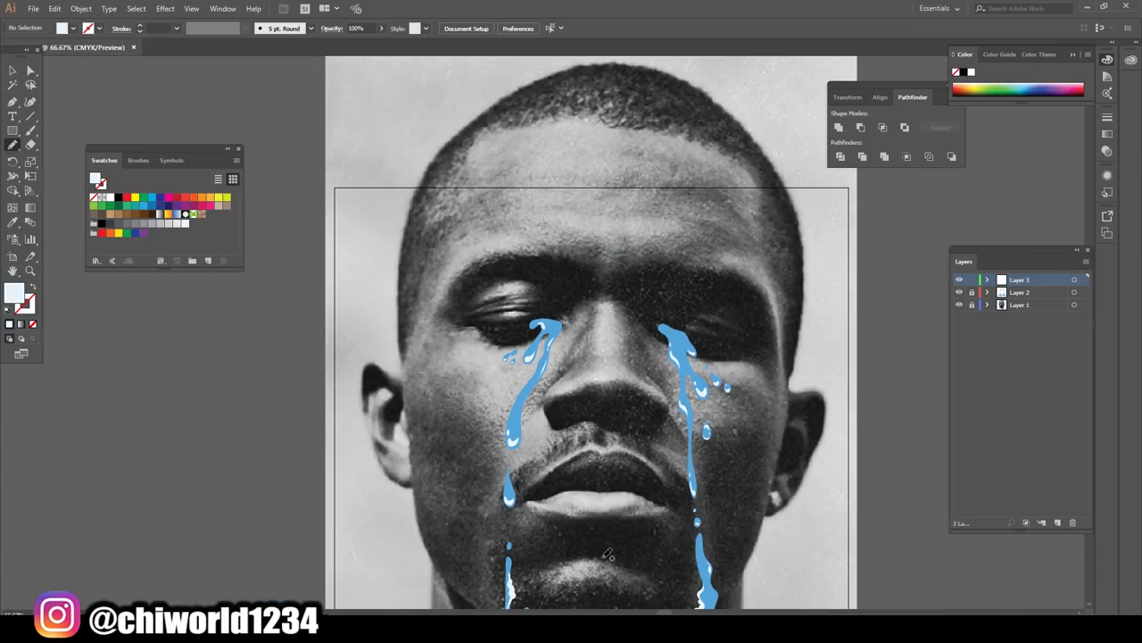
# - Draw two thin pale drips hanging below the right splash's foam band
pyautogui.scroll(-3, 616, 552)
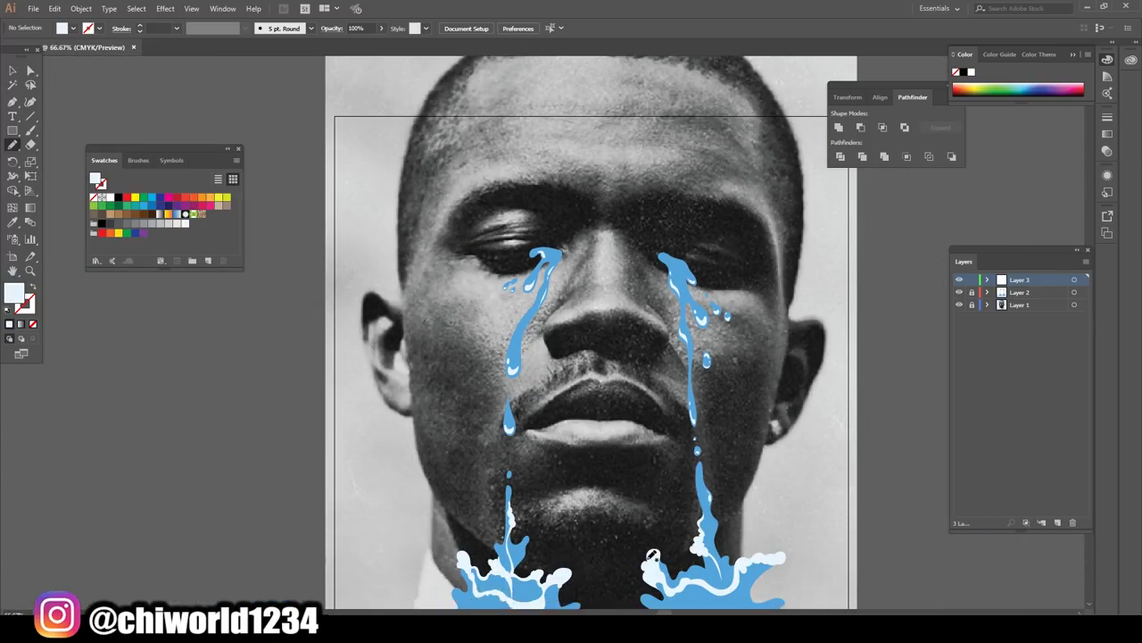
pyautogui.scroll(-3, 629, 548)
pyautogui.scroll(-3, 647, 547)
pyautogui.hotkey('ctrl', '+')
pyautogui.hotkey('ctrl', '+')
pyautogui.scroll(-2, 647, 550)
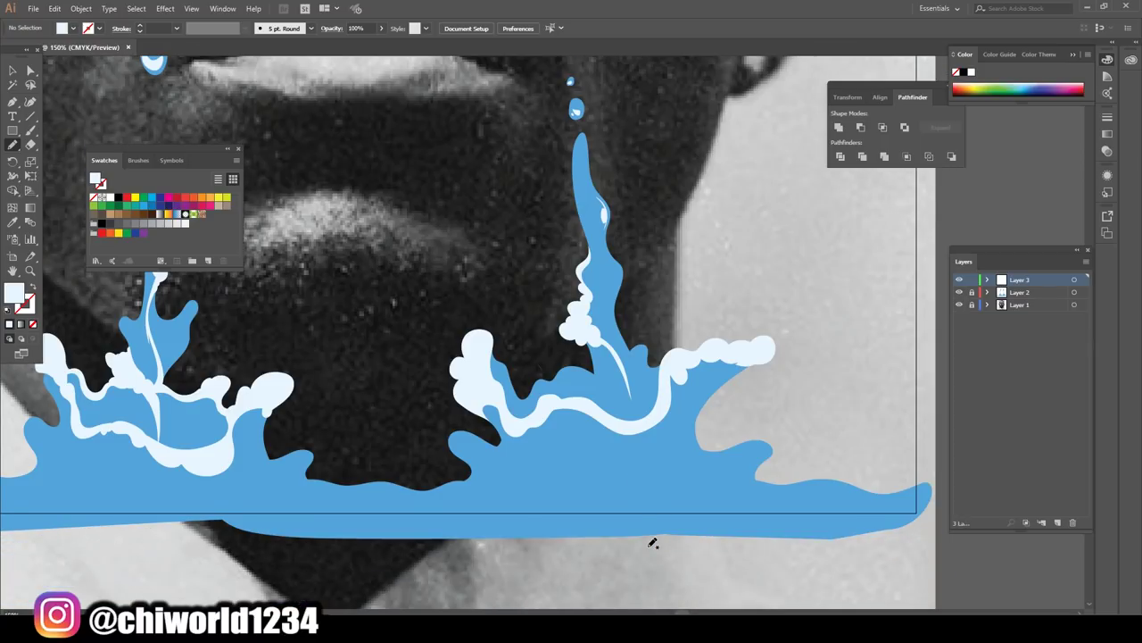
pyautogui.scroll(-2, 648, 548)
pyautogui.hotkey('ctrl', '+')
pyautogui.hscroll(2, 650, 543)
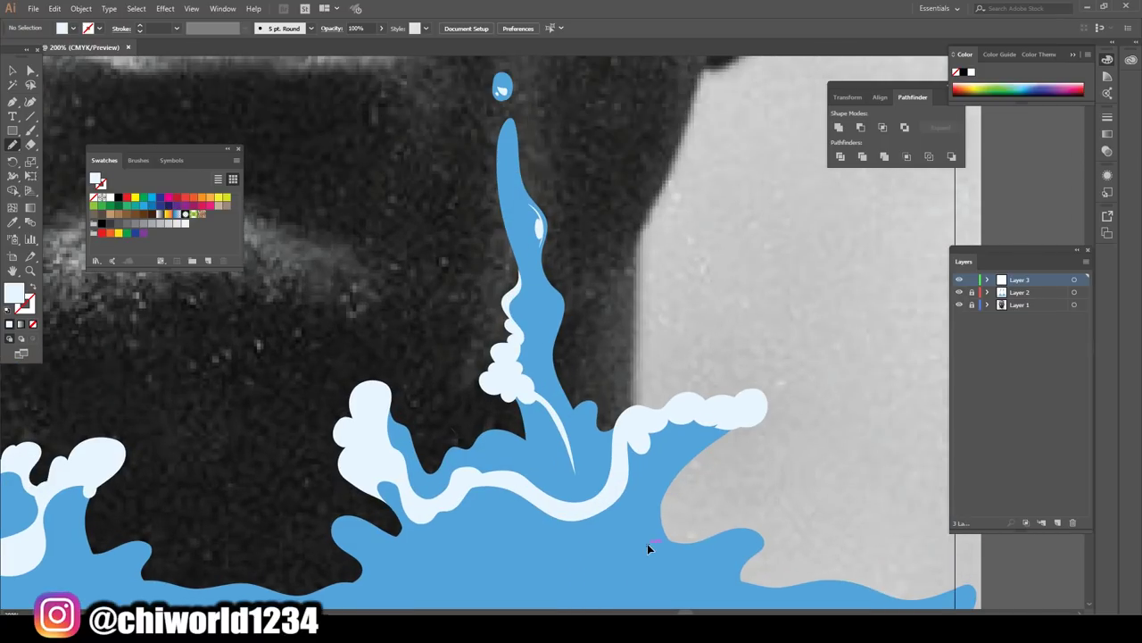
pyautogui.scroll(-2, 647, 544)
pyautogui.scroll(-1, 647, 543)
pyautogui.hotkey('ctrl', '+')
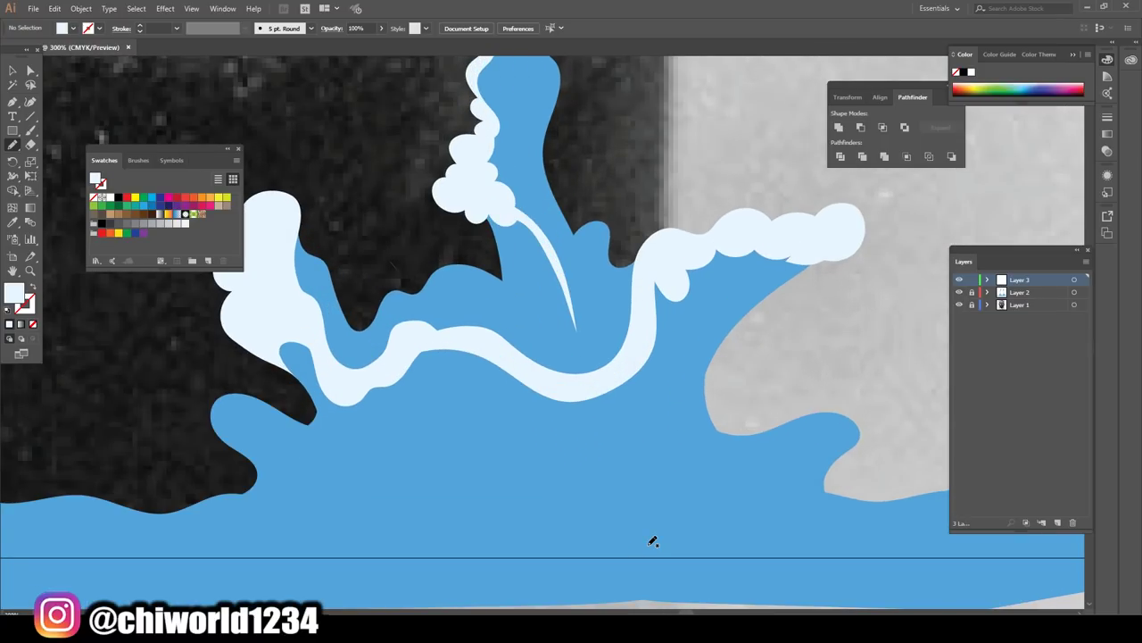
pyautogui.moveTo(642, 355); pyautogui.dragTo(574, 438)
pyautogui.moveTo(607, 387); pyautogui.dragTo(609, 385)
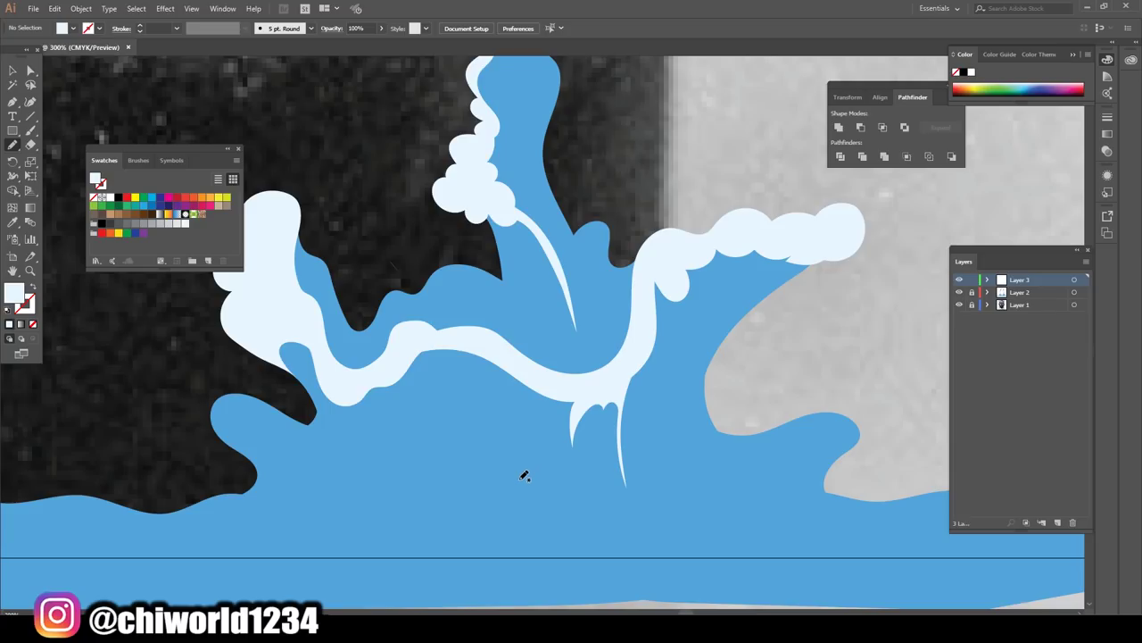
pyautogui.moveTo(524, 477); pyautogui.dragTo(508, 458)
pyautogui.moveTo(497, 393)
pyautogui.mouseDown()
pyautogui.moveTo(478, 484)
pyautogui.moveTo(494, 522)
pyautogui.mouseUp()
# - Trace a closed pale curling highlight on the left splash
pyautogui.scroll(-4, 900, 549)
pyautogui.scroll(-3, 697, 515)
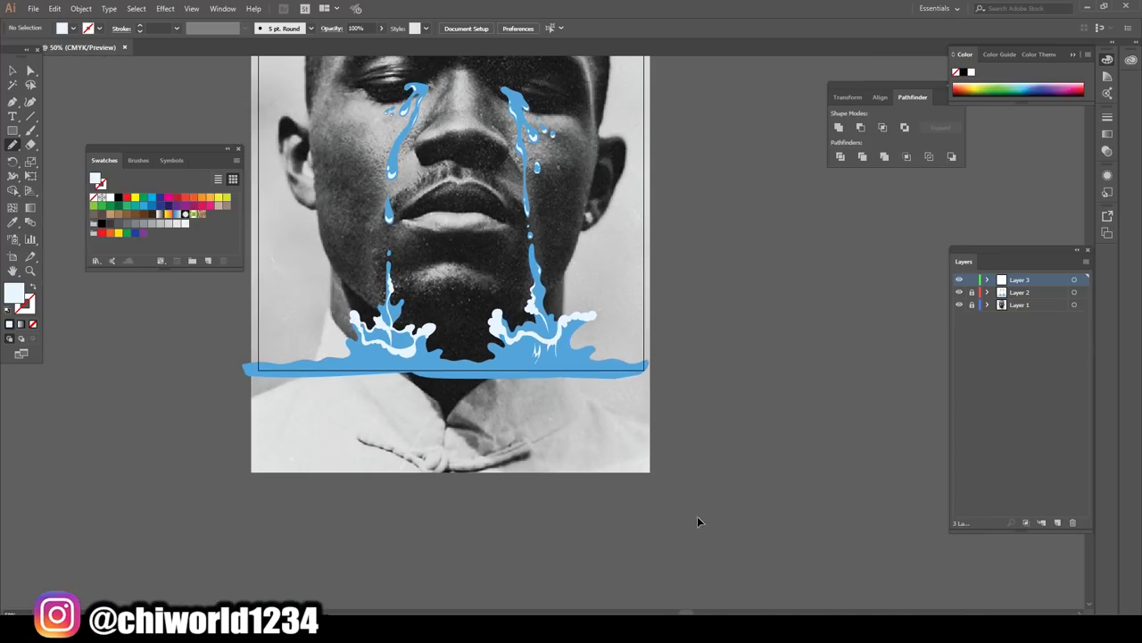
pyautogui.hscroll(-3, 633, 500)
pyautogui.scroll(4, 632, 500)
pyautogui.scroll(2, 633, 506)
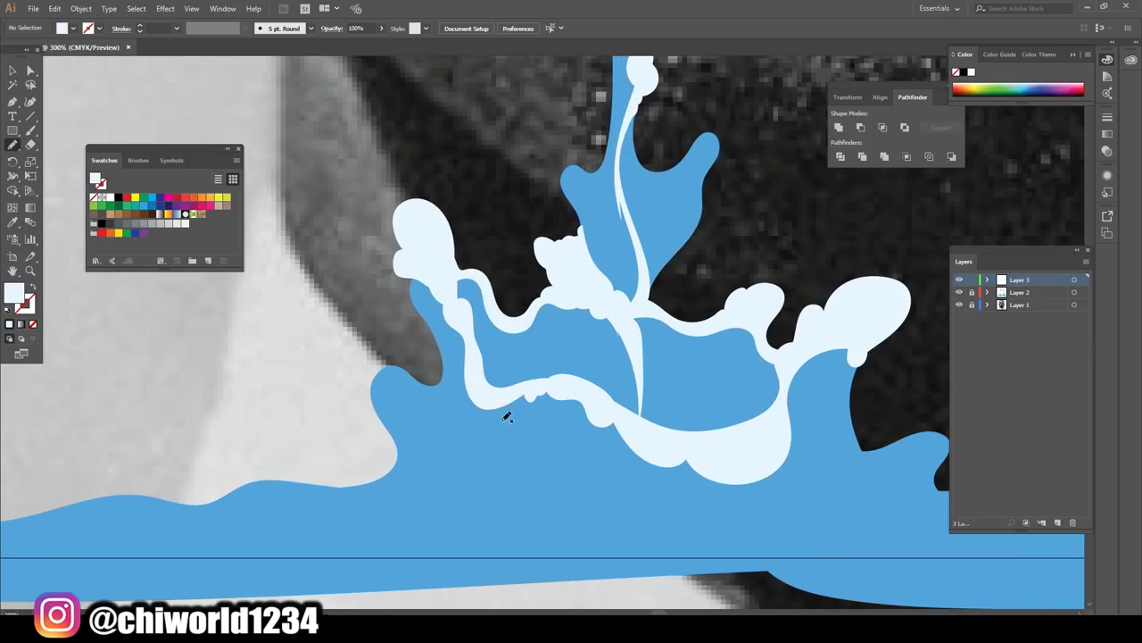
pyautogui.moveTo(416, 385)
pyautogui.mouseDown()
pyautogui.moveTo(390, 382)
pyautogui.moveTo(409, 462)
pyautogui.mouseUp()
pyautogui.moveTo(419, 400); pyautogui.dragTo(431, 406)
# - Replace that curl with a thin highlight inside the left splash's outermost lobe
pyautogui.scroll(-2, 553, 550)
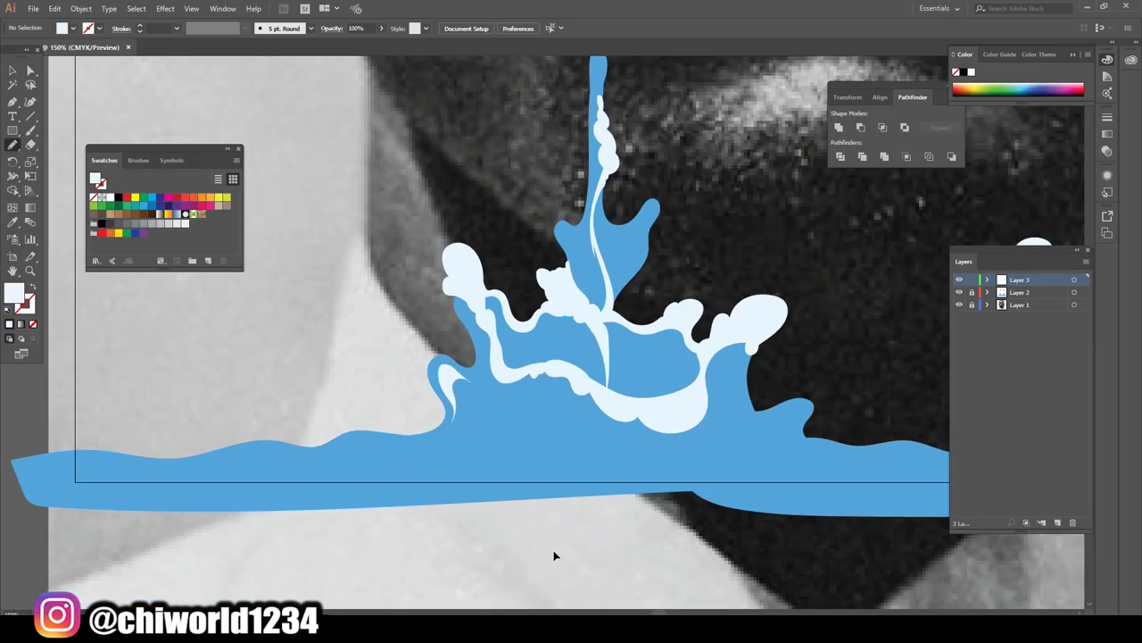
pyautogui.scroll(-2, 554, 549)
pyautogui.scroll(-1, 554, 550)
pyautogui.scroll(2, 553, 553)
pyautogui.scroll(2, 546, 550)
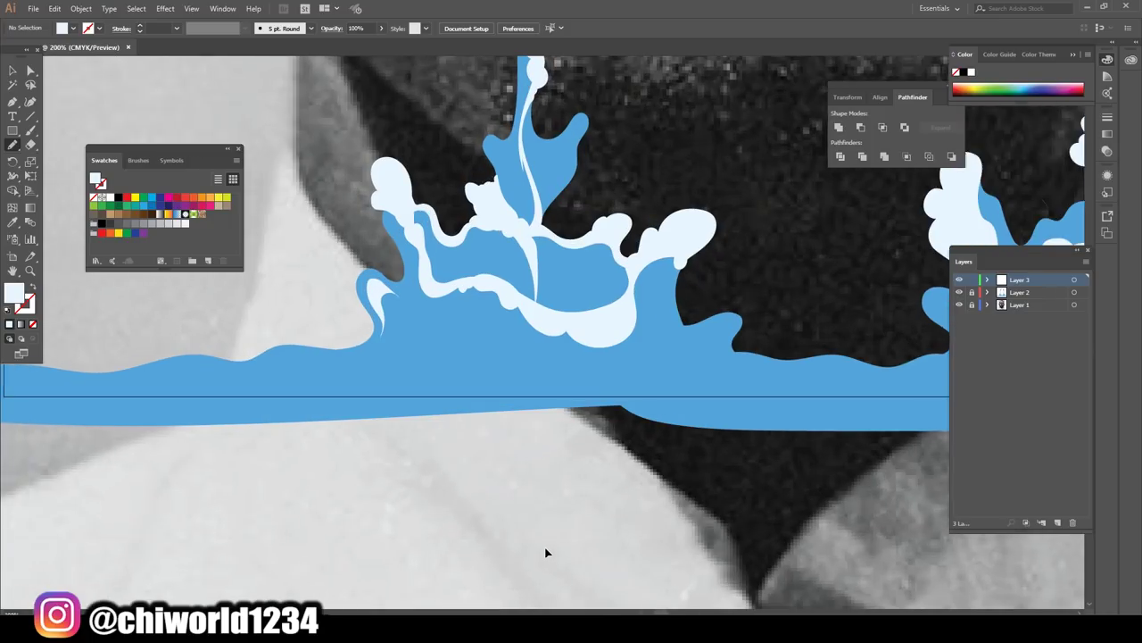
pyautogui.scroll(1, 544, 548)
pyautogui.scroll(2, 544, 548)
pyautogui.scroll(2, 544, 547)
pyautogui.scroll(2, 545, 547)
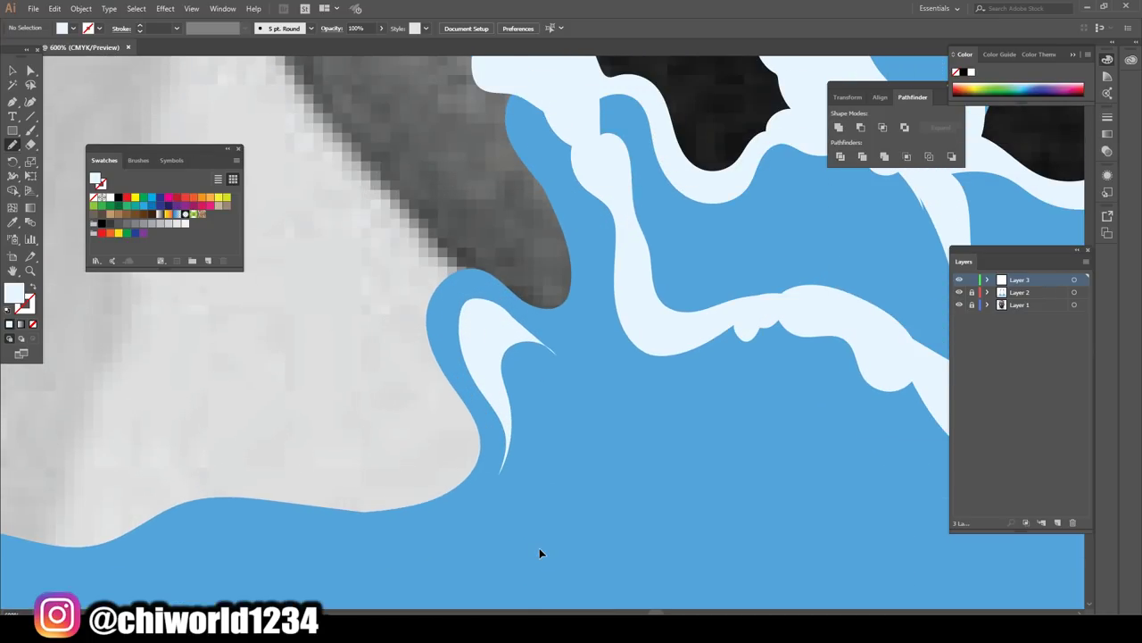
pyautogui.hotkey('ctrl', 'z')
pyautogui.moveTo(473, 330); pyautogui.dragTo(507, 430)
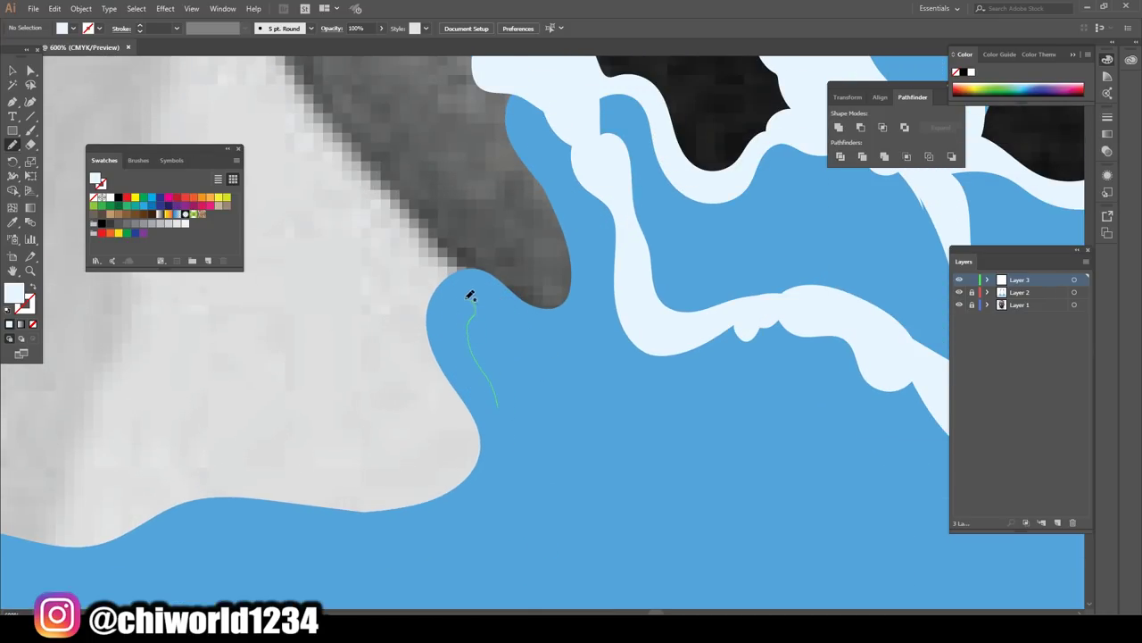
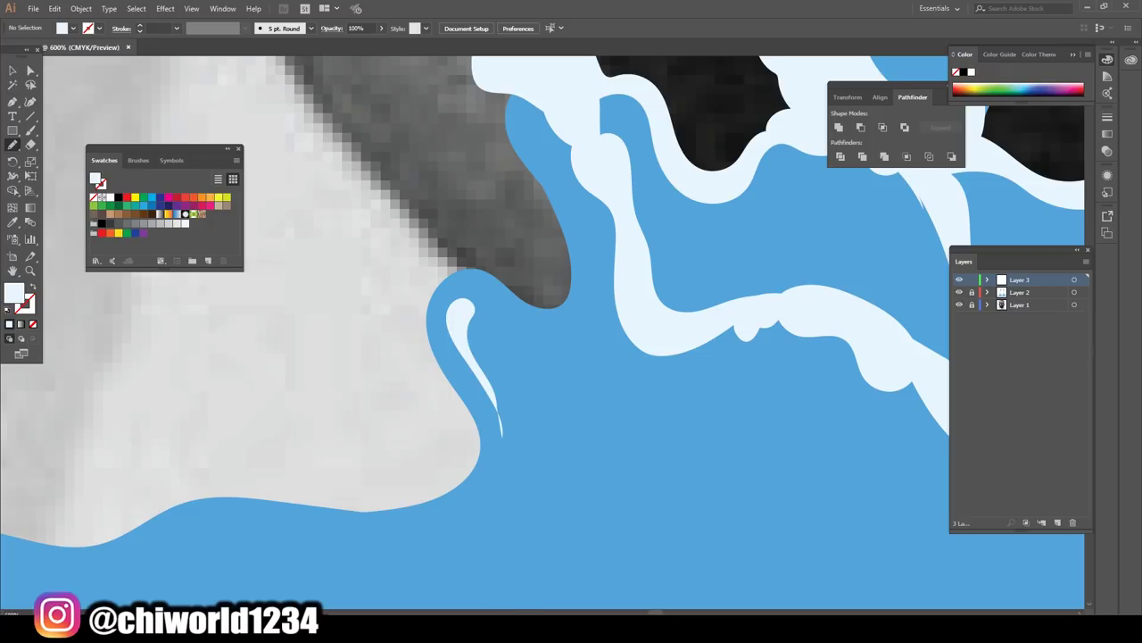
# - Paint a near-white highlight streak inside the blue splash with the Blob Brush
pyautogui.scroll(-2, 605, 545)
pyautogui.scroll(-2, 679, 502)
pyautogui.scroll(2, 678, 502)
pyautogui.scroll(1, 685, 499)
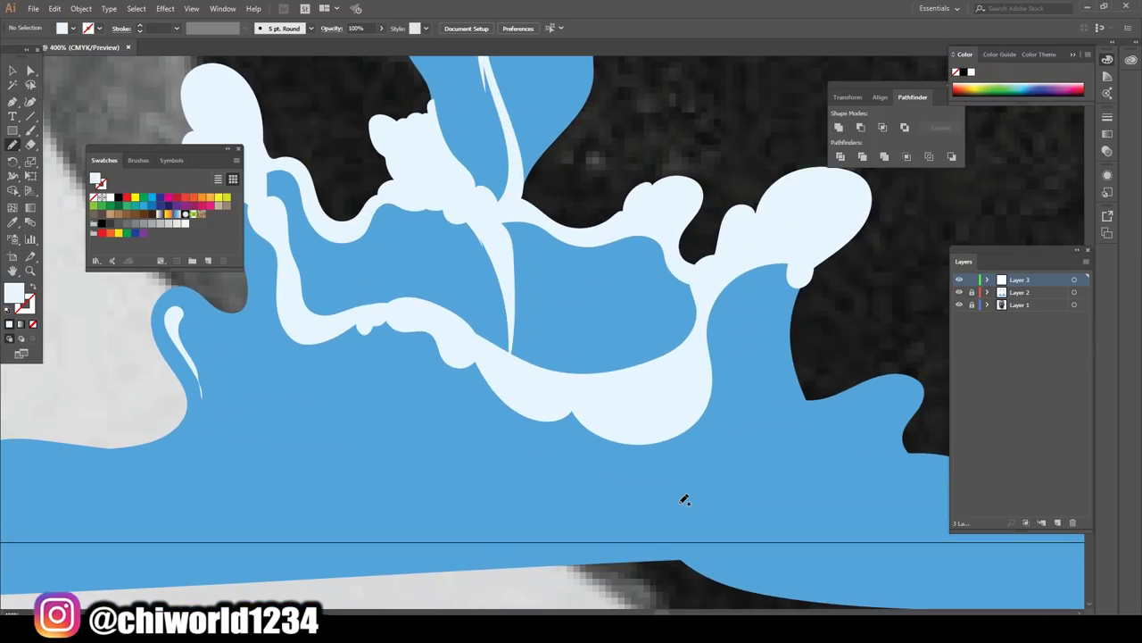
pyautogui.moveTo(786, 249); pyautogui.dragTo(765, 378)
pyautogui.moveTo(758, 358); pyautogui.dragTo(791, 242)
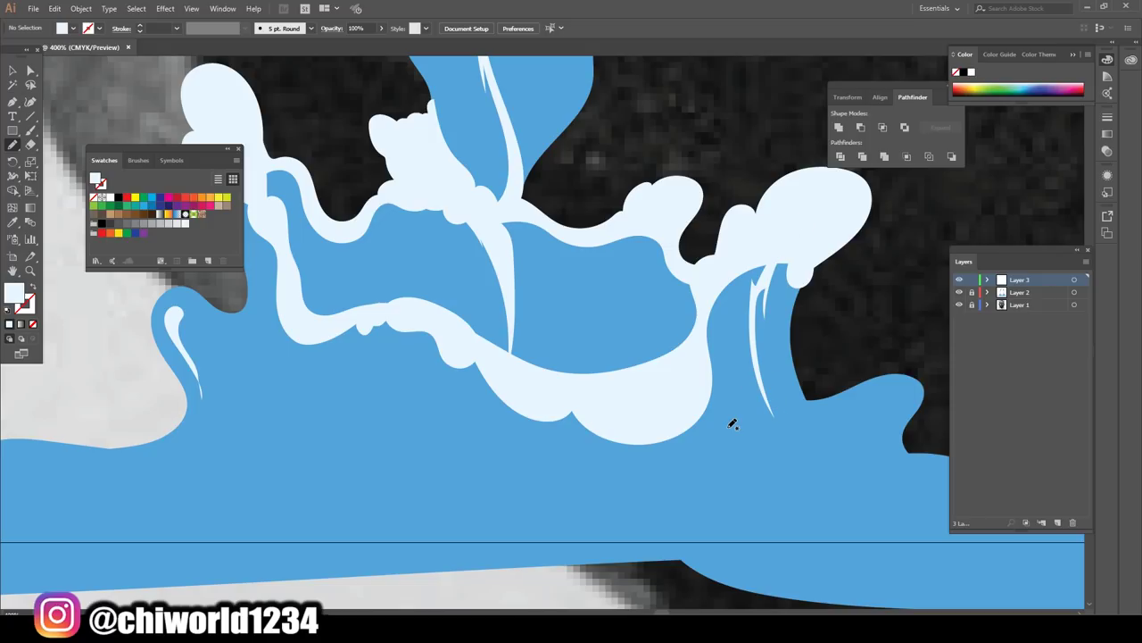
# - Zoom out to view the whole face with the highlighted splash
pyautogui.scroll(-2, 748, 456)
pyautogui.scroll(-1, 748, 456)
pyautogui.scroll(-1, 748, 456)
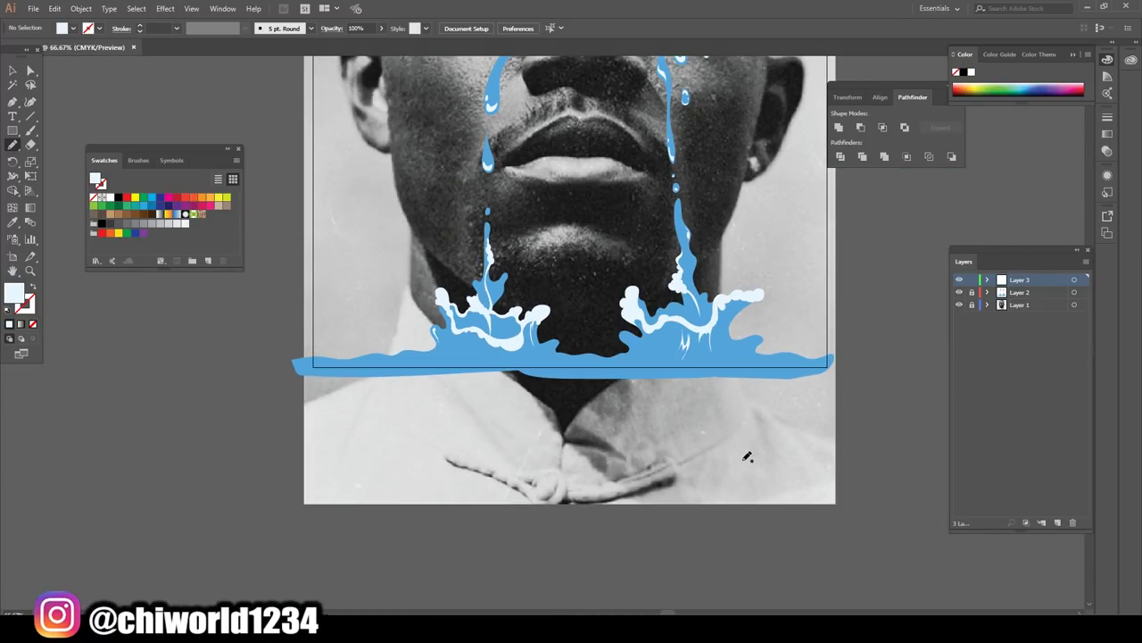
pyautogui.scroll(-1, 748, 456)
pyautogui.scroll(-1, 748, 456)
pyautogui.scroll(1, 801, 461)
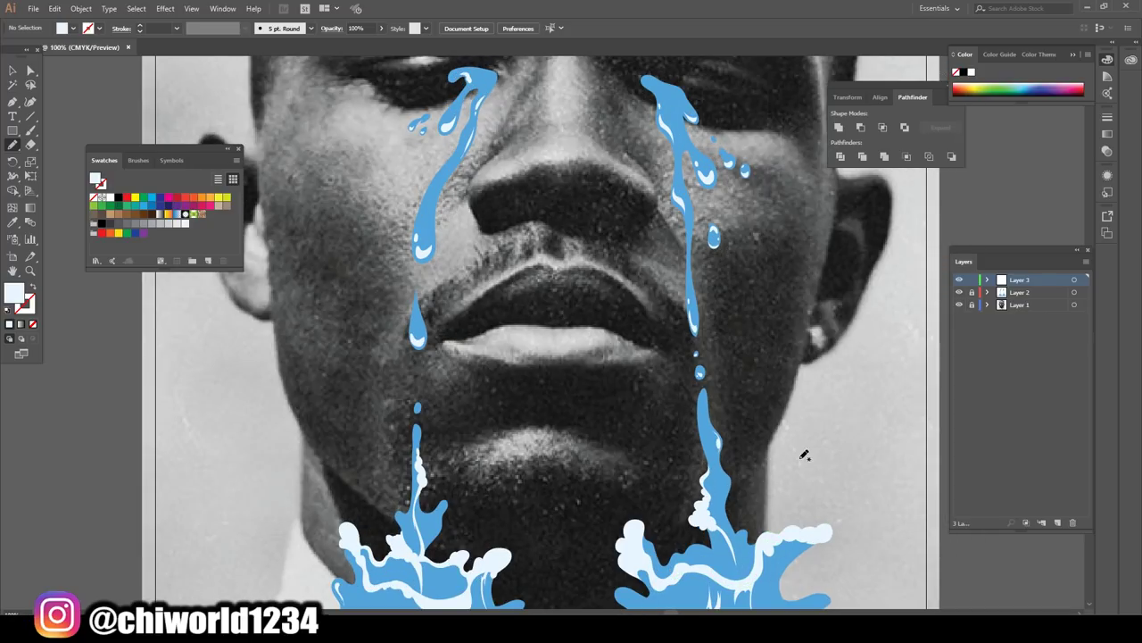
pyautogui.scroll(-1, 823, 415)
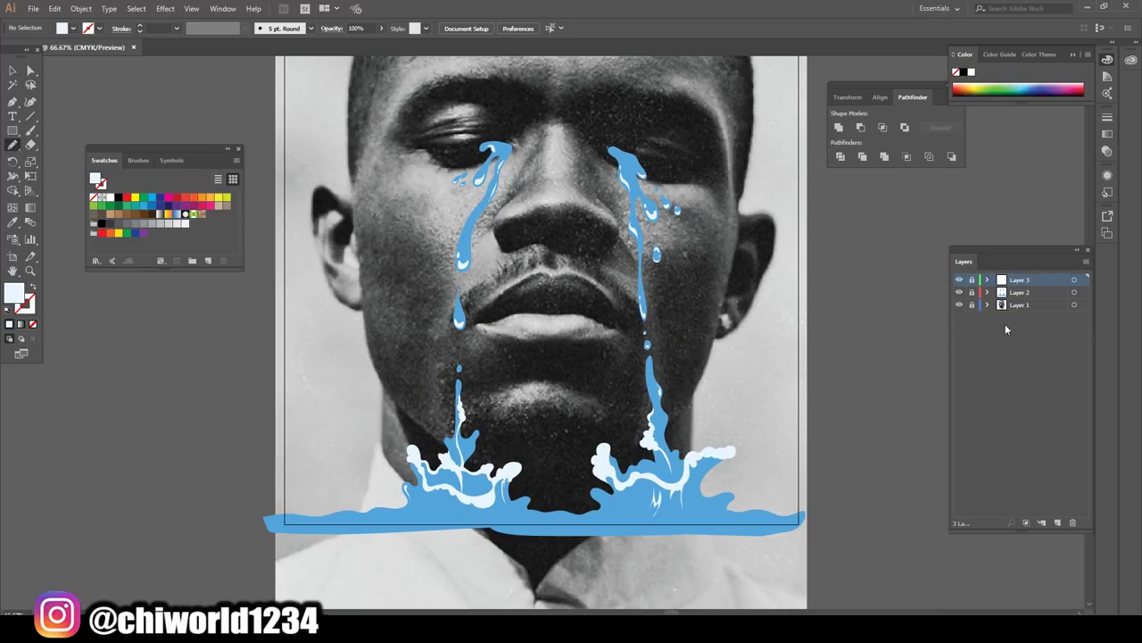
# - Add Layer 4 and move it below Layer 3
pyautogui.click(1058, 522)
pyautogui.moveTo(1035, 280); pyautogui.dragTo(1036, 298)
pyautogui.hotkey('ctrl', '-')
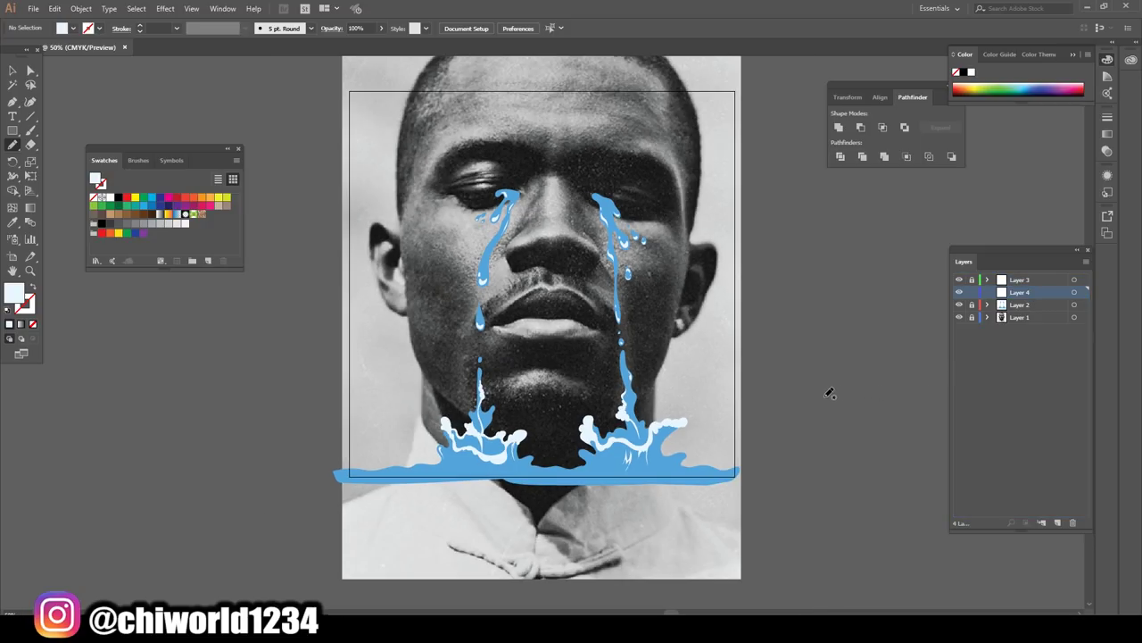
pyautogui.scroll(3, 785, 415)
pyautogui.hotkey('ctrl', '+')
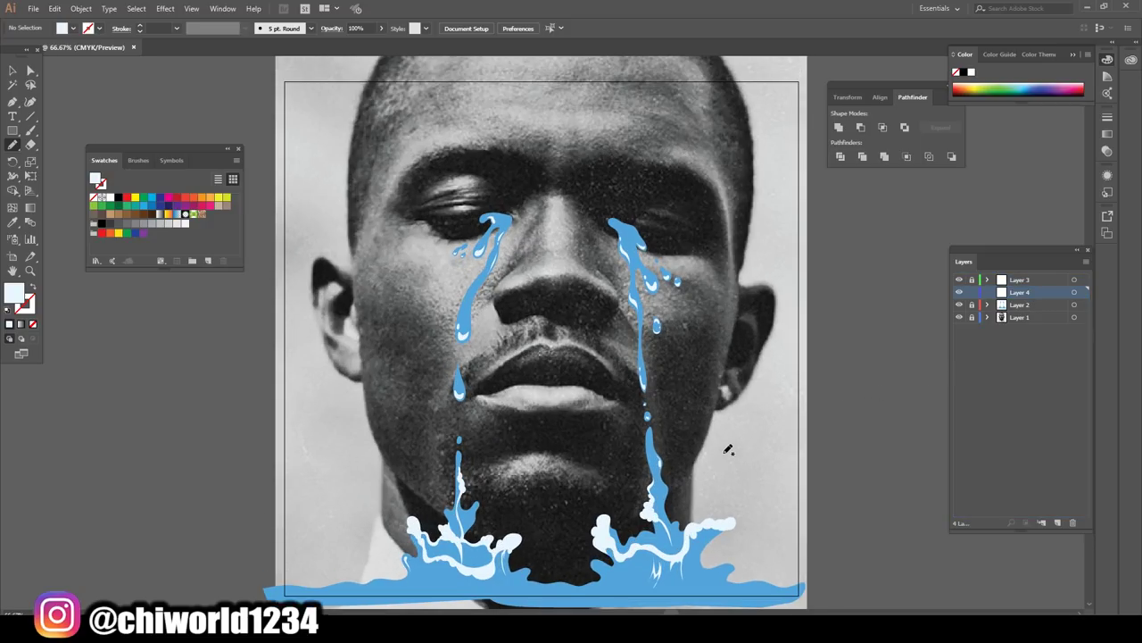
pyautogui.scroll(1, 728, 448)
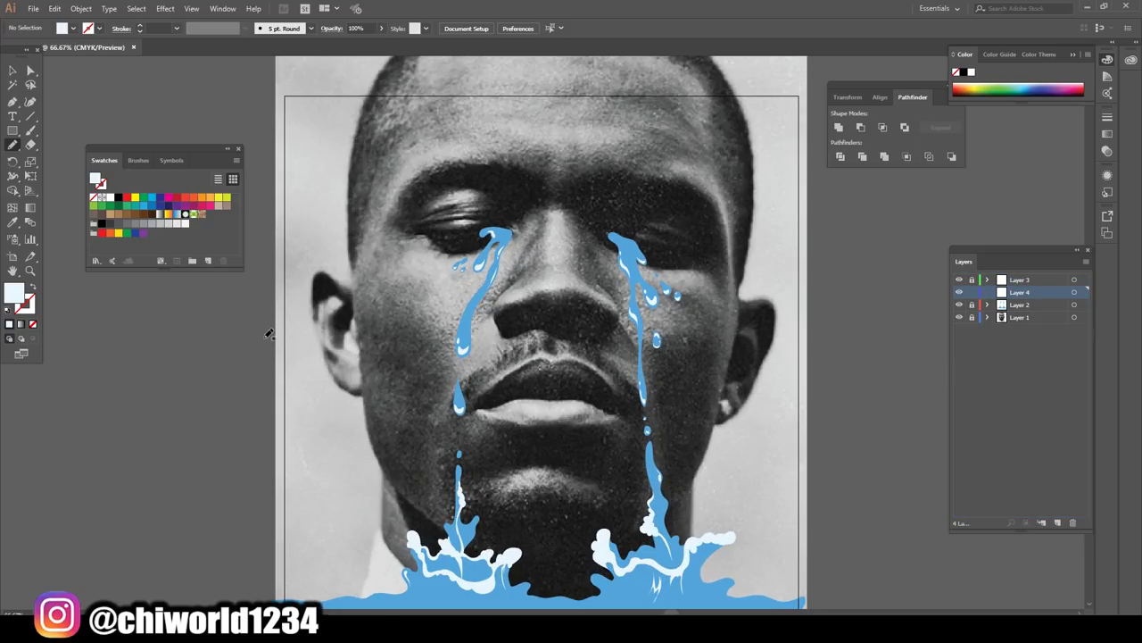
# - Sample the tear blue and darken the fill to 296C91
pyautogui.click(463, 329)
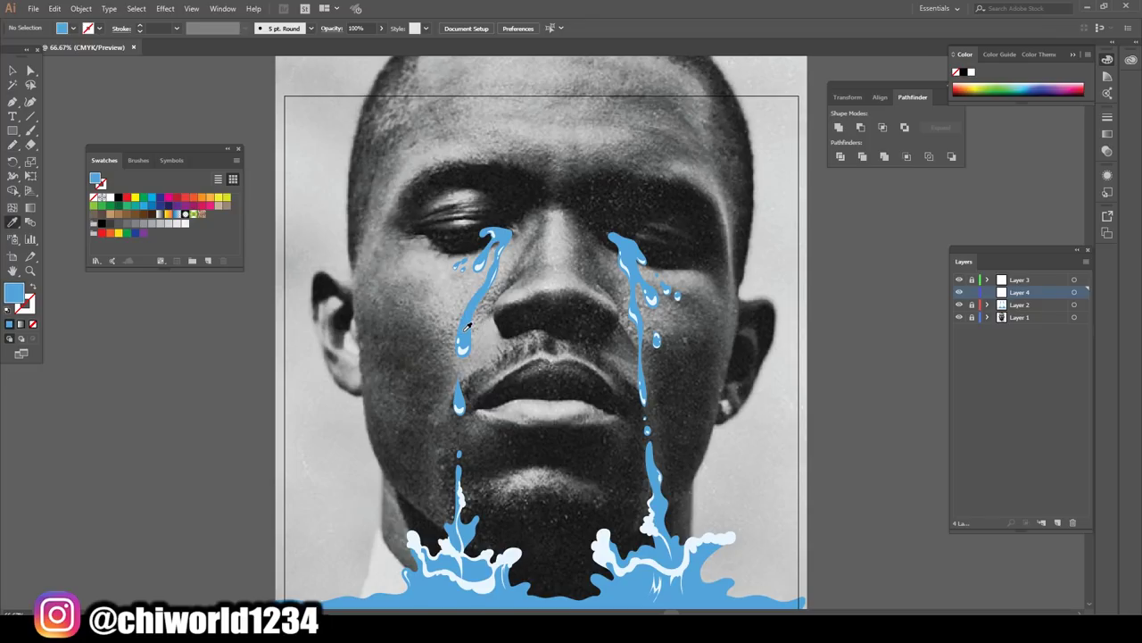
pyautogui.doubleClick(15, 297)
pyautogui.moveTo(116, 107); pyautogui.dragTo(123, 106)
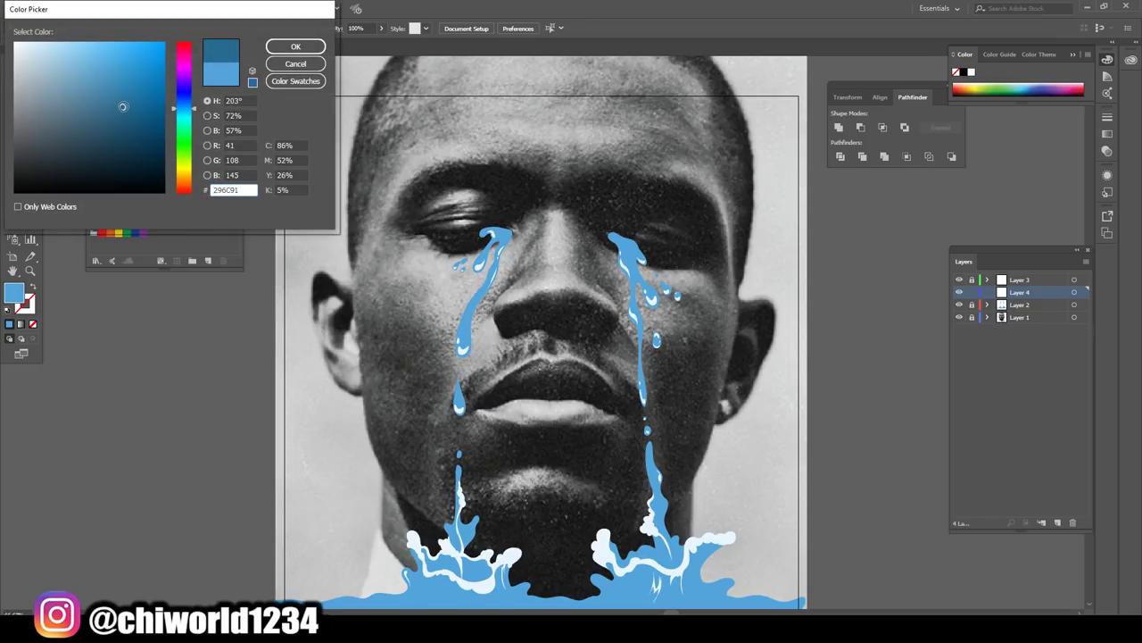
pyautogui.click(296, 45)
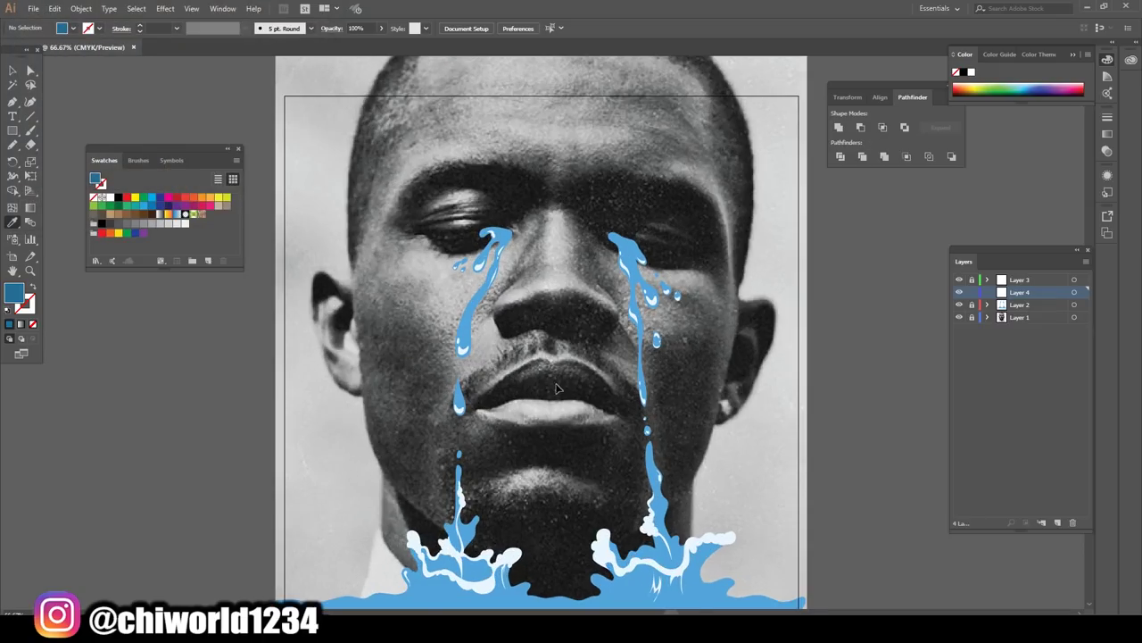
# - With the Pencil tool, draw a dark-blue shadow shape inside the left tear stream
pyautogui.scroll(1, 556, 393)
pyautogui.scroll(1, 555, 406)
pyautogui.scroll(1, 556, 406)
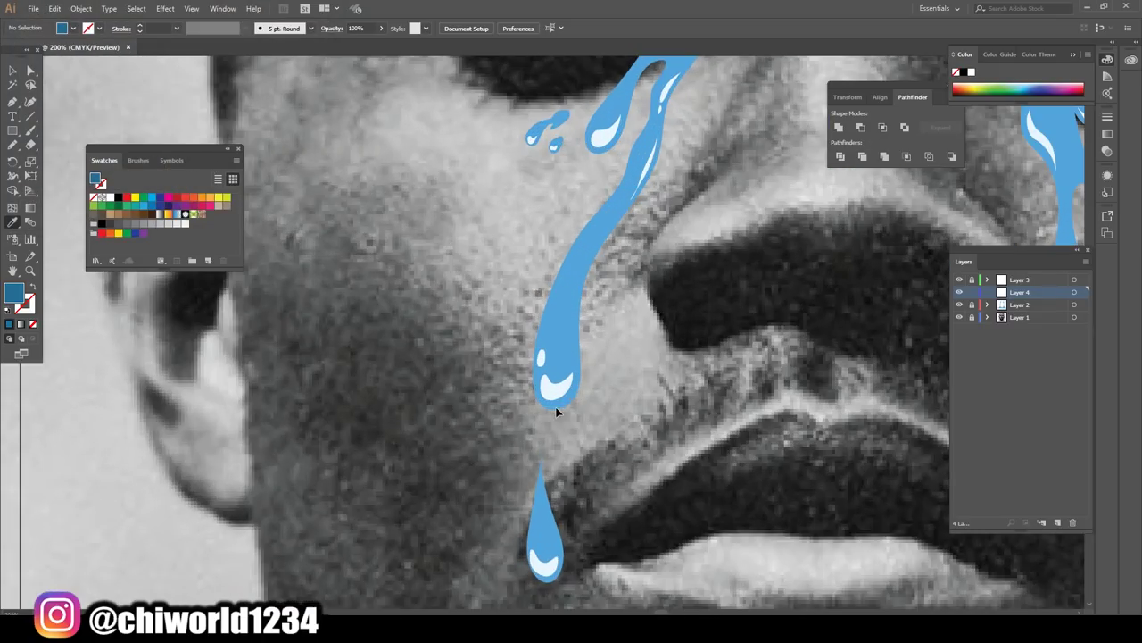
pyautogui.scroll(1, 555, 410)
pyautogui.scroll(1, 562, 406)
pyautogui.scroll(1, 580, 402)
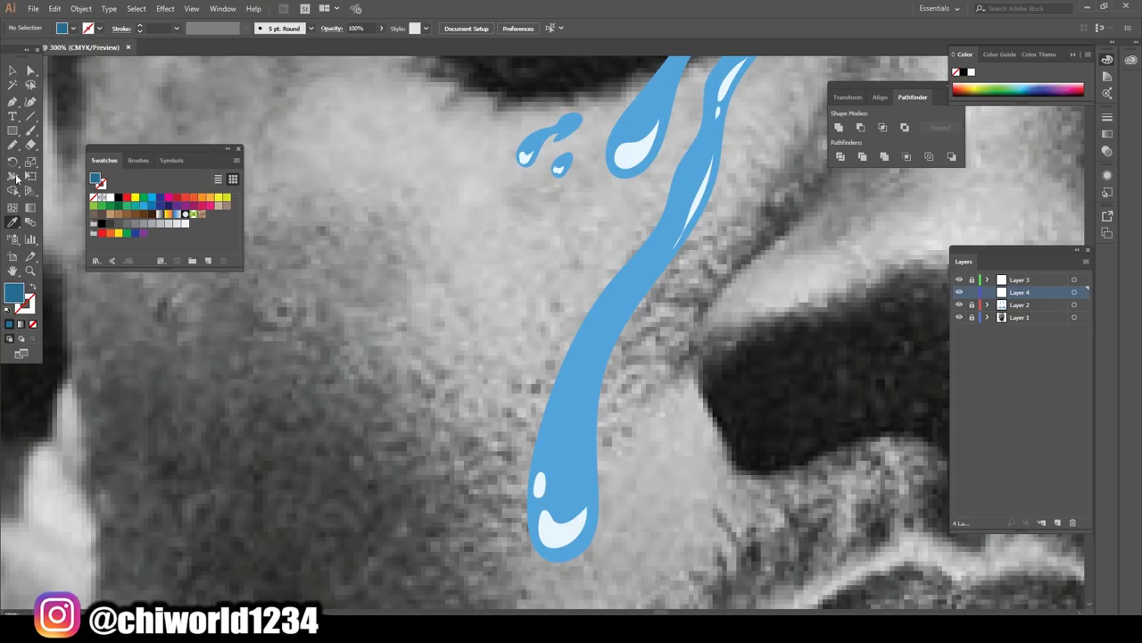
pyautogui.click(12, 145)
pyautogui.moveTo(549, 529)
pyautogui.mouseDown()
pyautogui.moveTo(581, 463)
pyautogui.moveTo(552, 438)
pyautogui.moveTo(568, 384)
pyautogui.moveTo(615, 298)
pyautogui.mouseUp()
pyautogui.moveTo(670, 242)
pyautogui.mouseDown()
pyautogui.moveTo(695, 204)
pyautogui.moveTo(671, 253)
pyautogui.mouseUp()
pyautogui.moveTo(631, 305)
pyautogui.mouseDown()
pyautogui.moveTo(597, 377)
pyautogui.moveTo(585, 532)
pyautogui.moveTo(552, 547)
pyautogui.mouseUp()
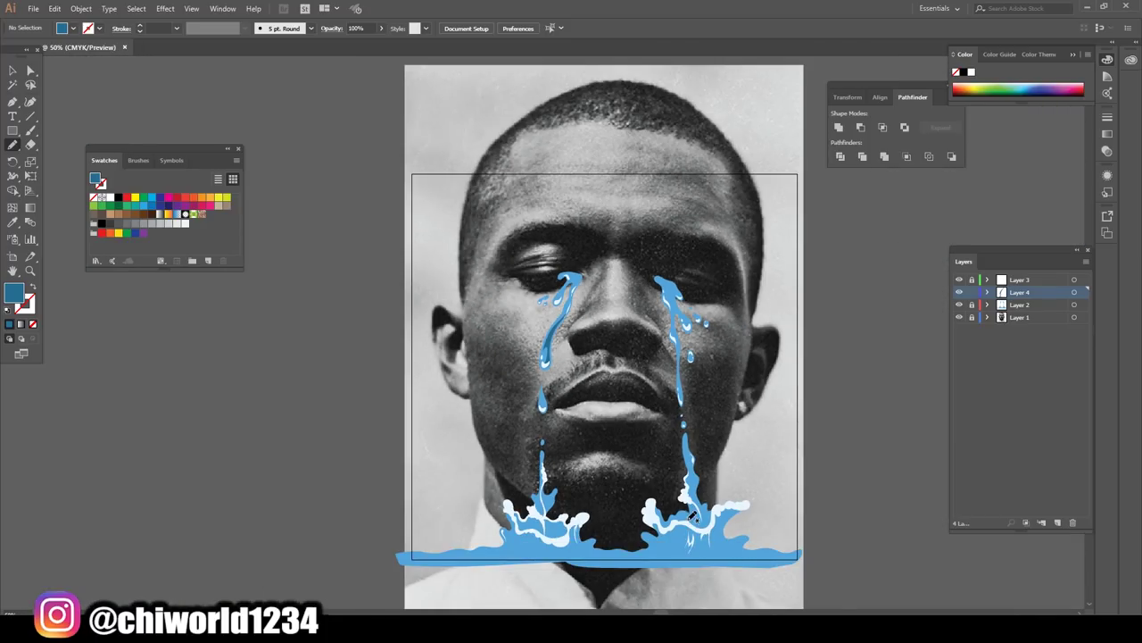
# - Zoom in and add more dark-blue shading along the left tear stream
pyautogui.hotkey('ctrl', '+')
pyautogui.hotkey('ctrl', '+')
pyautogui.hotkey('ctrl', '+')
pyautogui.hotkey('ctrl', '+')
pyautogui.hotkey('ctrl', '+')
pyautogui.hotkey('ctrl', '+')
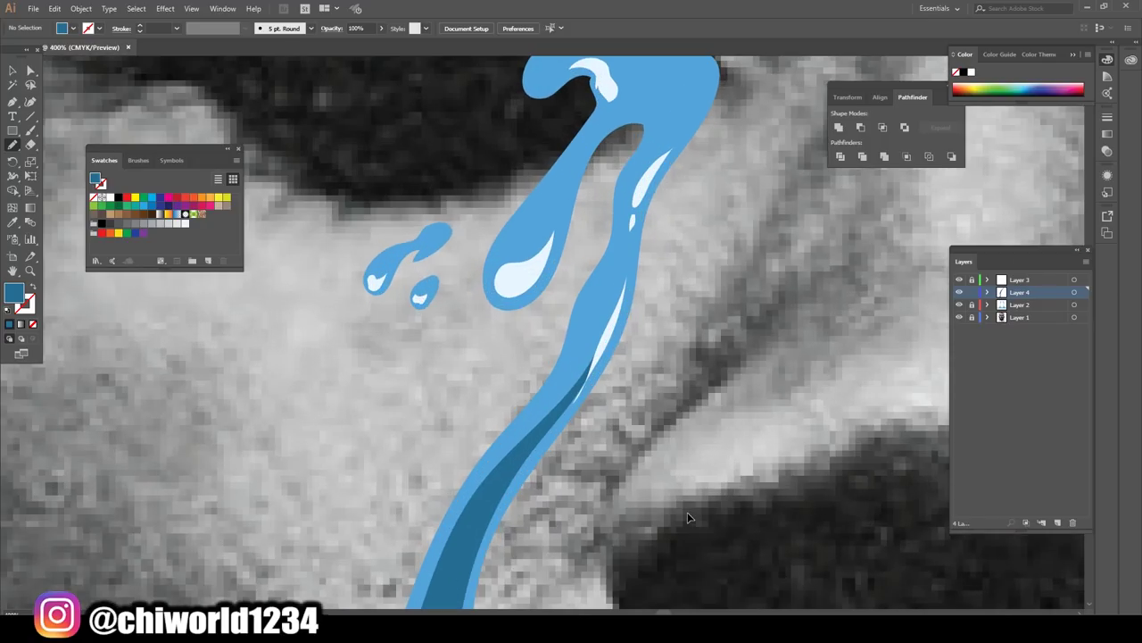
pyautogui.hotkey('ctrl', '+')
pyautogui.moveTo(632, 347)
pyautogui.mouseDown()
pyautogui.moveTo(594, 327)
pyautogui.moveTo(539, 437)
pyautogui.moveTo(580, 432)
pyautogui.moveTo(553, 472)
pyautogui.moveTo(612, 401)
pyautogui.moveTo(660, 270)
pyautogui.mouseUp()
pyautogui.scroll(1, 661, 271)
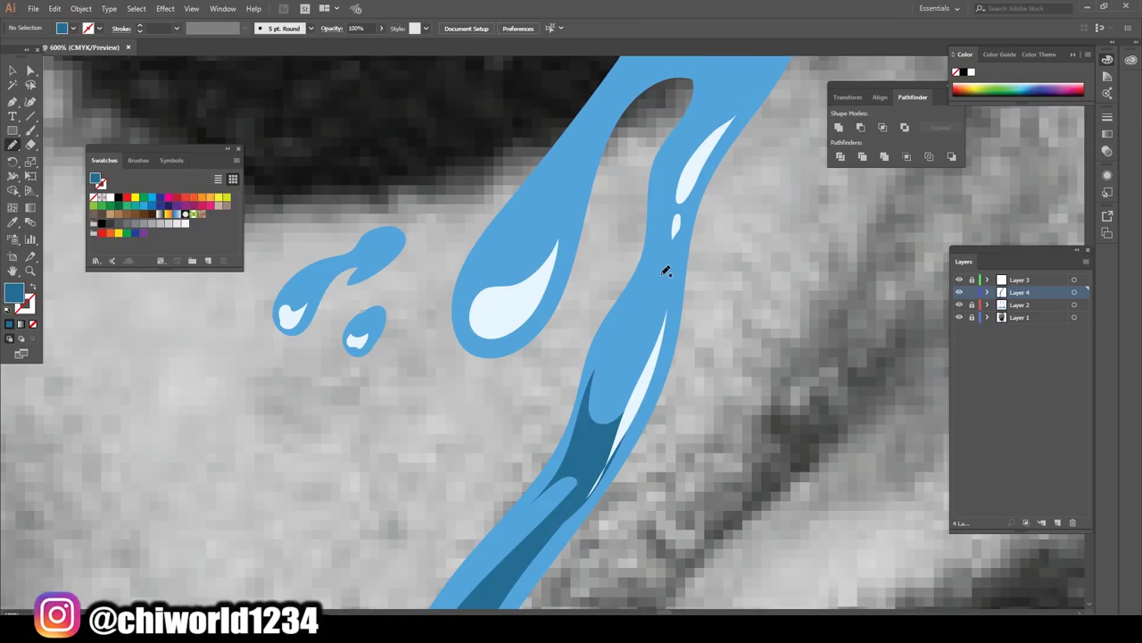
pyautogui.scroll(1, 664, 271)
pyautogui.moveTo(667, 381)
pyautogui.mouseDown()
pyautogui.moveTo(694, 221)
pyautogui.moveTo(678, 235)
pyautogui.moveTo(677, 188)
pyautogui.moveTo(651, 289)
pyautogui.moveTo(613, 360)
pyautogui.moveTo(649, 361)
pyautogui.moveTo(637, 450)
pyautogui.mouseUp()
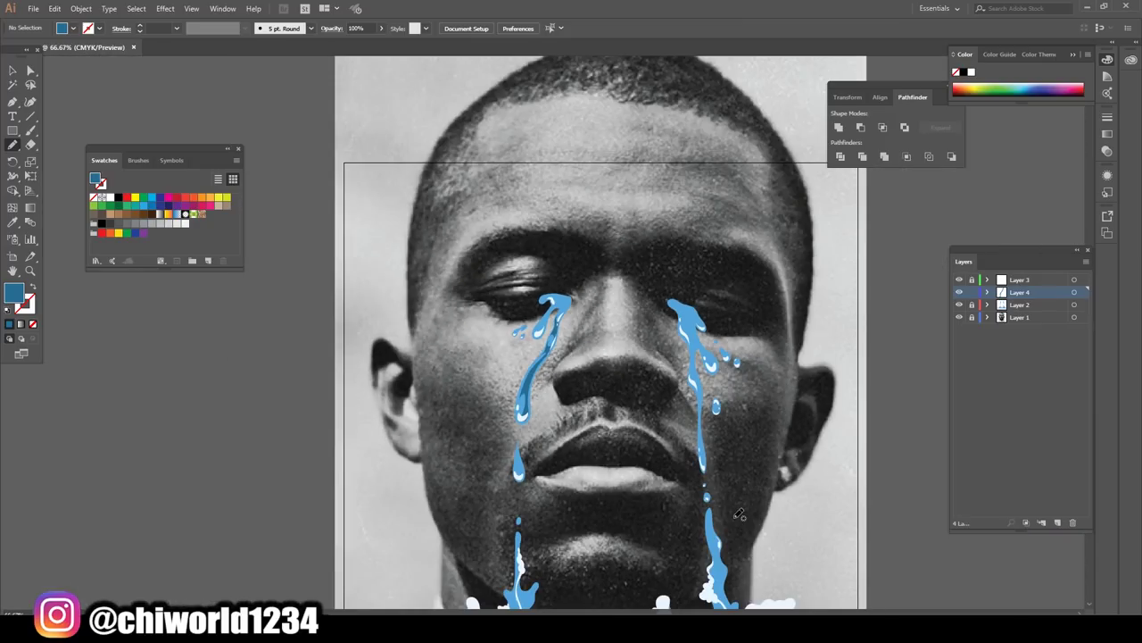
# - Shade the tear's hanging drop and top curl in dark blue, then zoom out
pyautogui.hotkey('ctrl', '=')
pyautogui.hotkey('ctrl', '=')
pyautogui.hotkey('ctrl', '=')
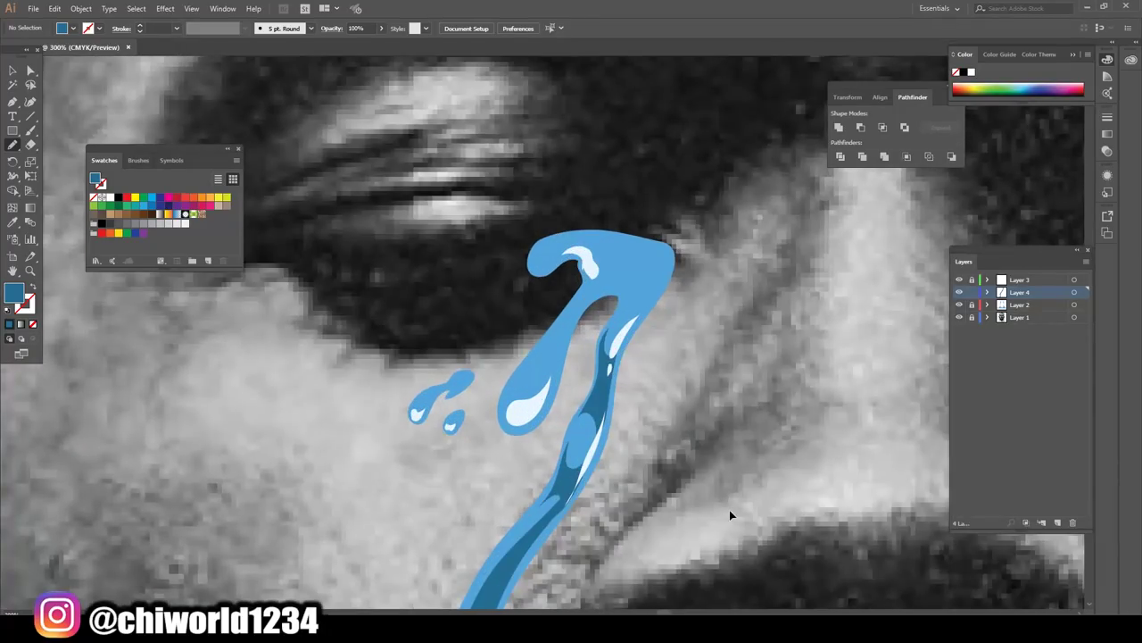
pyautogui.hotkey('ctrl', '=')
pyautogui.hotkey('ctrl', '=')
pyautogui.moveTo(463, 412)
pyautogui.mouseDown()
pyautogui.moveTo(438, 479)
pyautogui.moveTo(470, 521)
pyautogui.moveTo(527, 449)
pyautogui.moveTo(550, 360)
pyautogui.moveTo(492, 378)
pyautogui.moveTo(479, 396)
pyautogui.mouseUp()
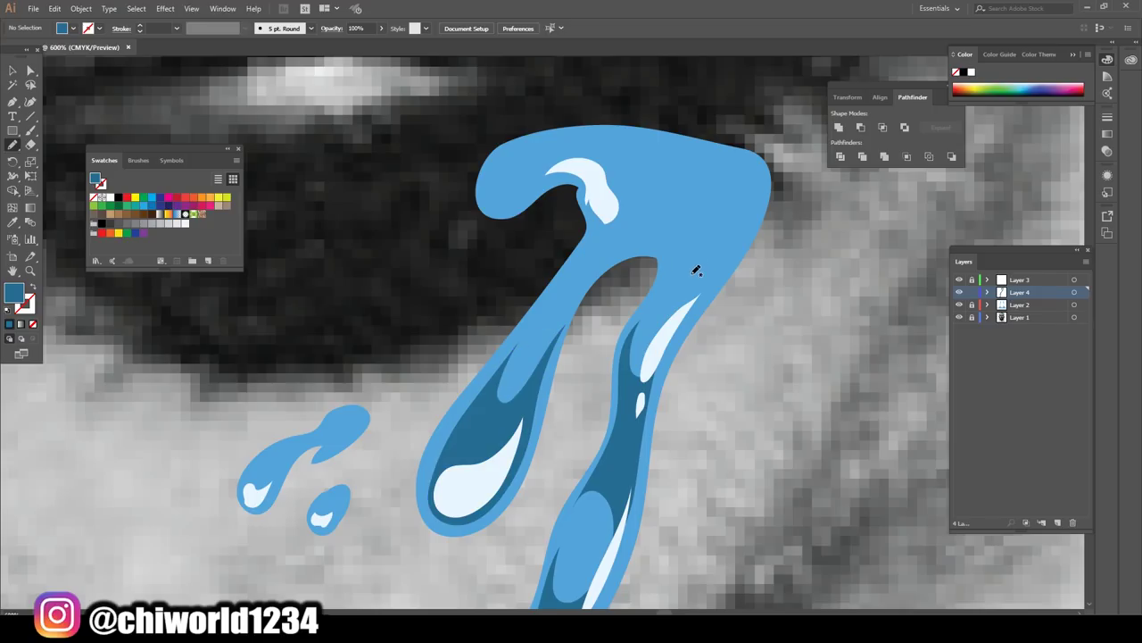
pyautogui.moveTo(685, 230)
pyautogui.mouseDown()
pyautogui.moveTo(677, 259)
pyautogui.moveTo(692, 239)
pyautogui.moveTo(721, 246)
pyautogui.moveTo(737, 235)
pyautogui.moveTo(724, 152)
pyautogui.moveTo(675, 158)
pyautogui.moveTo(678, 211)
pyautogui.moveTo(562, 148)
pyautogui.moveTo(504, 193)
pyautogui.moveTo(502, 211)
pyautogui.moveTo(546, 187)
pyautogui.moveTo(594, 220)
pyautogui.moveTo(592, 247)
pyautogui.moveTo(619, 234)
pyautogui.moveTo(612, 258)
pyautogui.moveTo(649, 241)
pyautogui.mouseUp()
pyautogui.moveTo(664, 274); pyautogui.dragTo(668, 270)
pyautogui.hotkey('ctrl', '1')
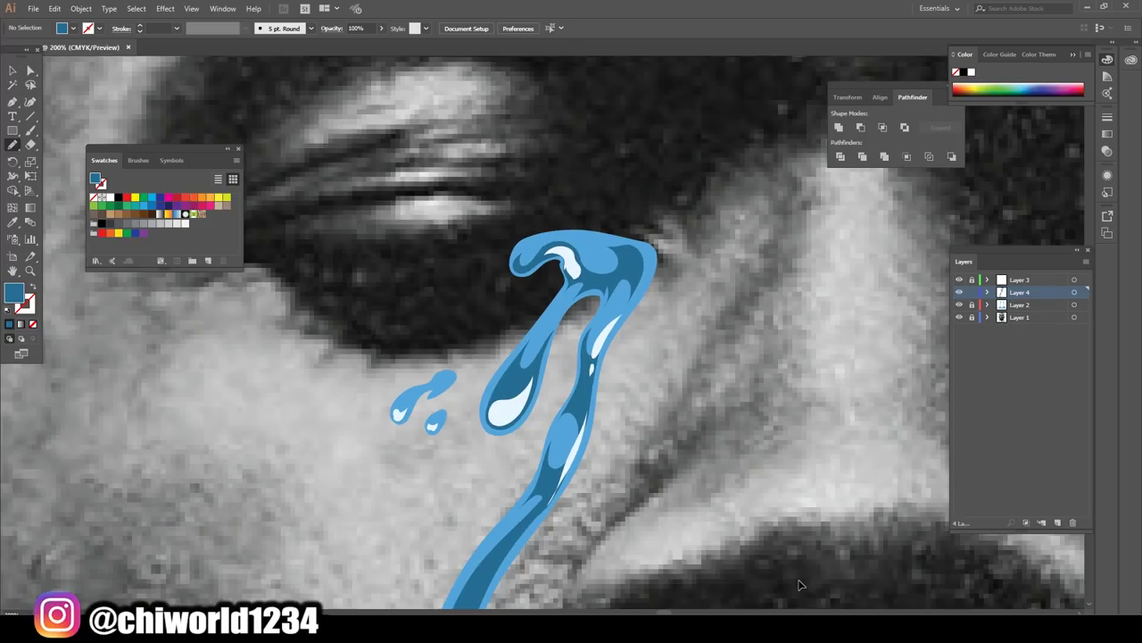
pyautogui.scroll(-2, 775, 564)
# - Zoom in on the left tear and shade the small droplet's bottom dark blue
pyautogui.scroll(-1, 775, 564)
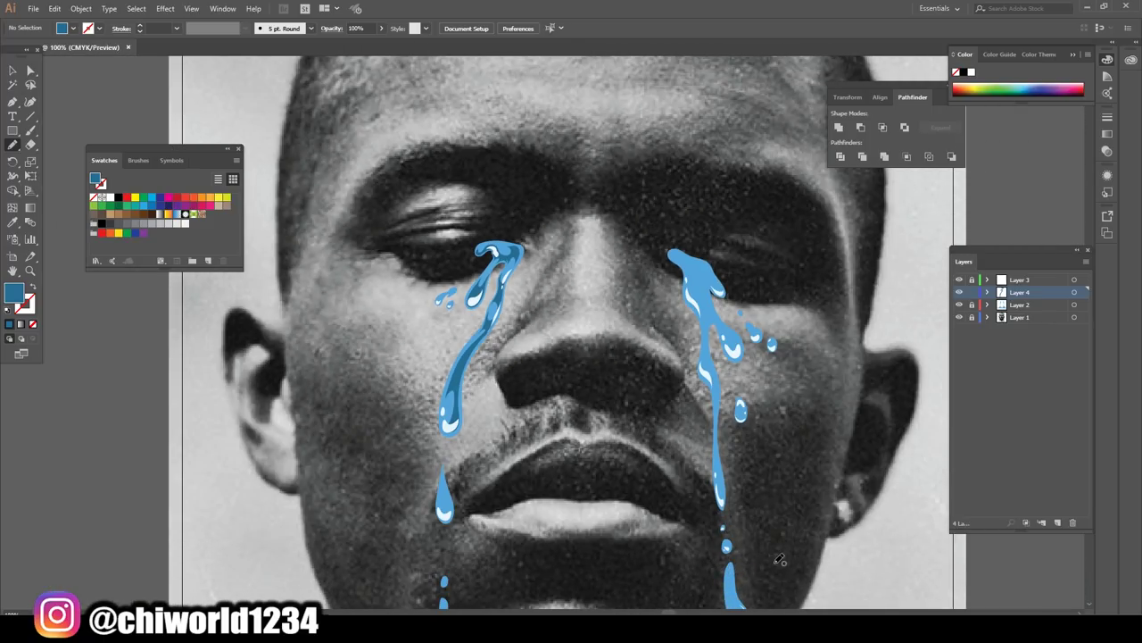
pyautogui.scroll(-1, 774, 564)
pyautogui.hotkey('ctrl', '+')
pyautogui.hotkey('ctrl', '+')
pyautogui.hotkey('ctrl', '+')
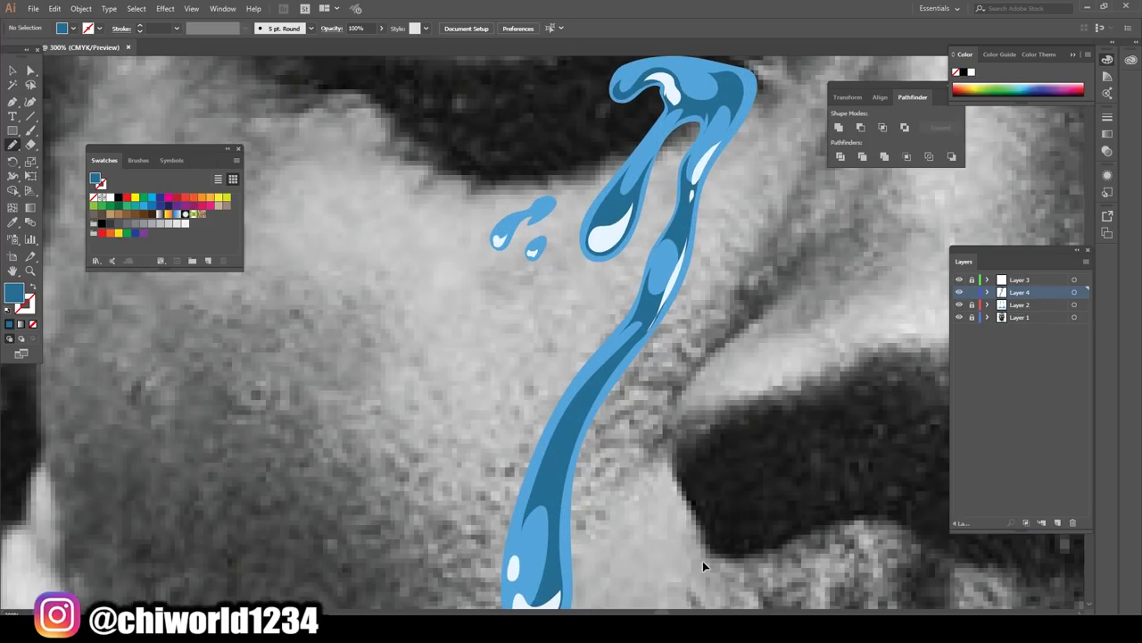
pyautogui.hotkey('ctrl', '+')
pyautogui.hotkey('ctrl', '+')
pyautogui.hotkey('ctrl', '+')
pyautogui.hotkey('ctrl', '+')
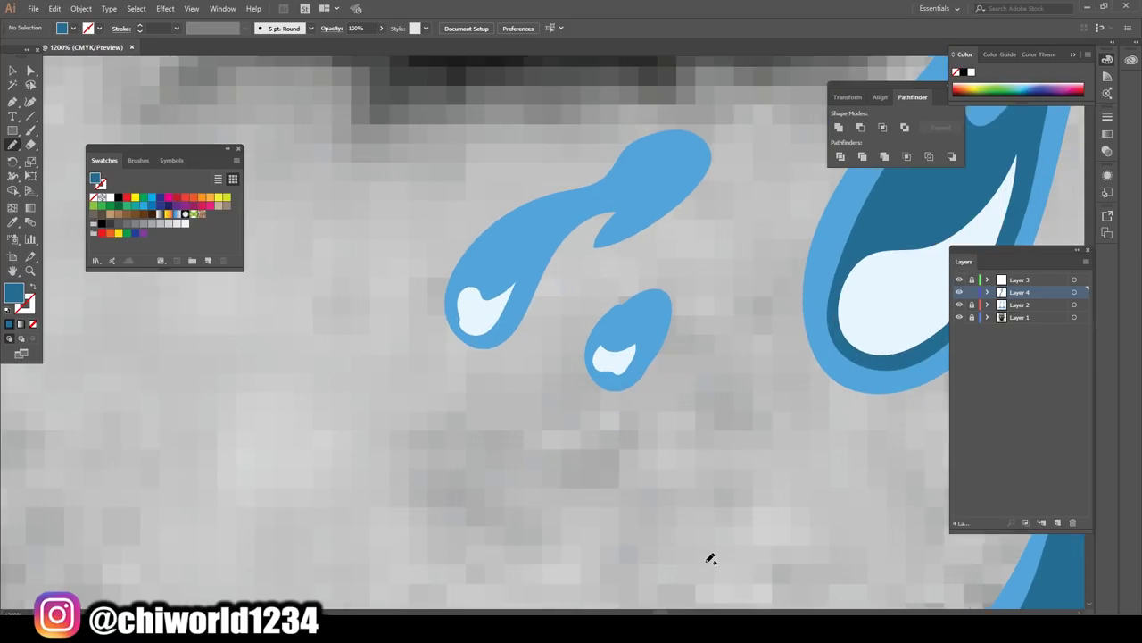
pyautogui.moveTo(604, 415)
pyautogui.mouseDown()
pyautogui.moveTo(642, 404)
pyautogui.moveTo(630, 339)
pyautogui.moveTo(646, 340)
pyautogui.mouseUp()
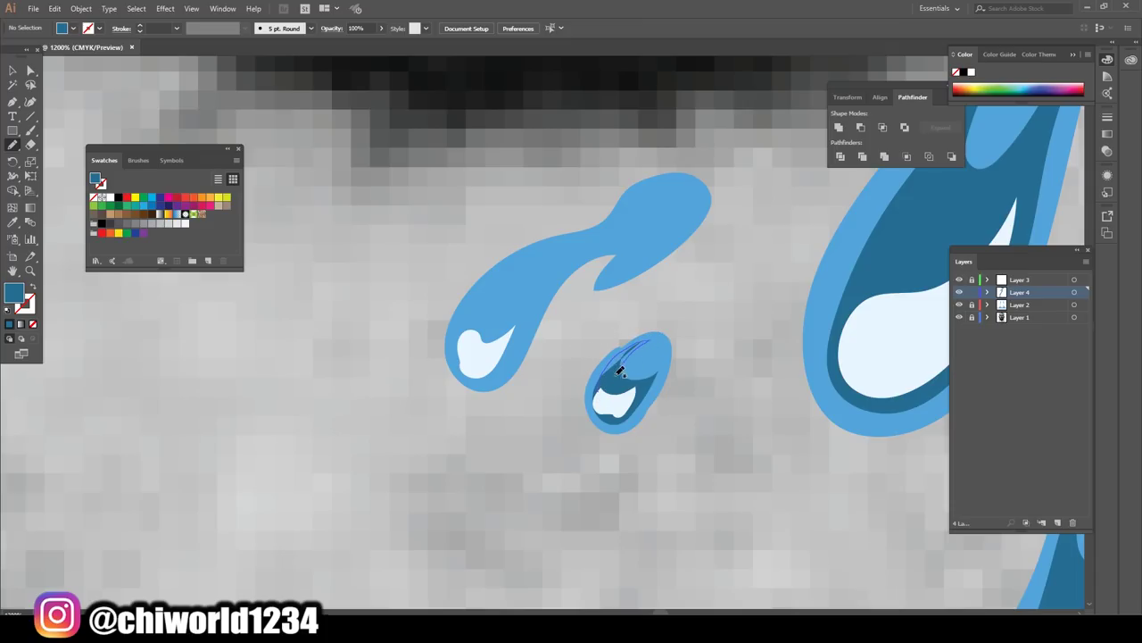
# - Add dark-blue shadows inside the larger flying droplet and its upper tail
pyautogui.scroll(1, 483, 356)
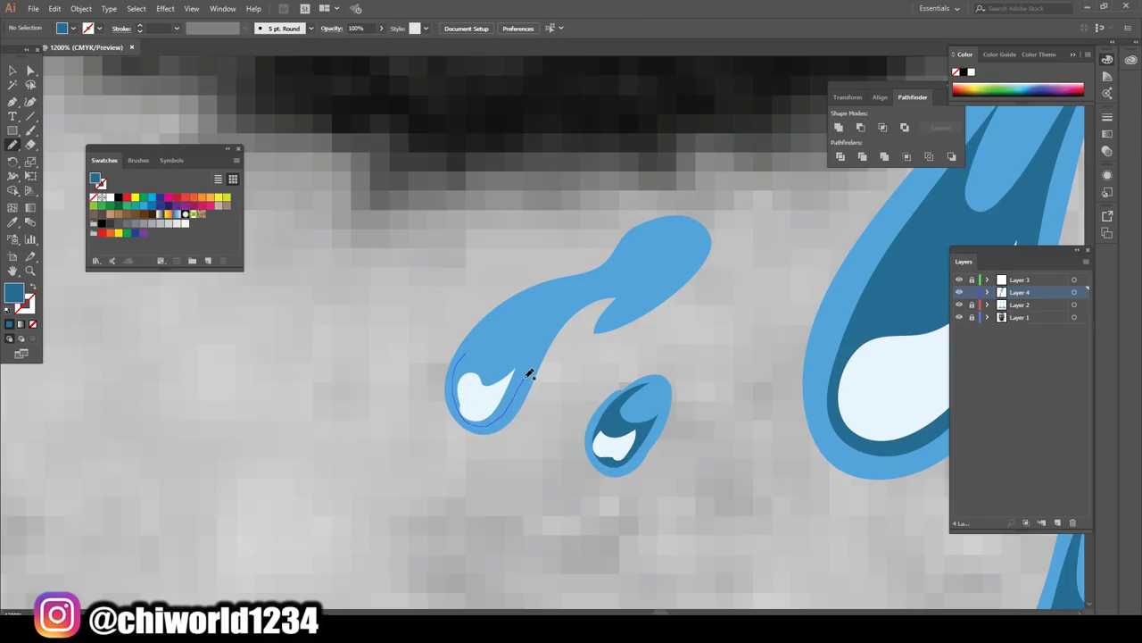
pyautogui.moveTo(535, 358); pyautogui.dragTo(517, 319)
pyautogui.moveTo(565, 284)
pyautogui.mouseDown()
pyautogui.moveTo(484, 327)
pyautogui.moveTo(479, 345)
pyautogui.mouseUp()
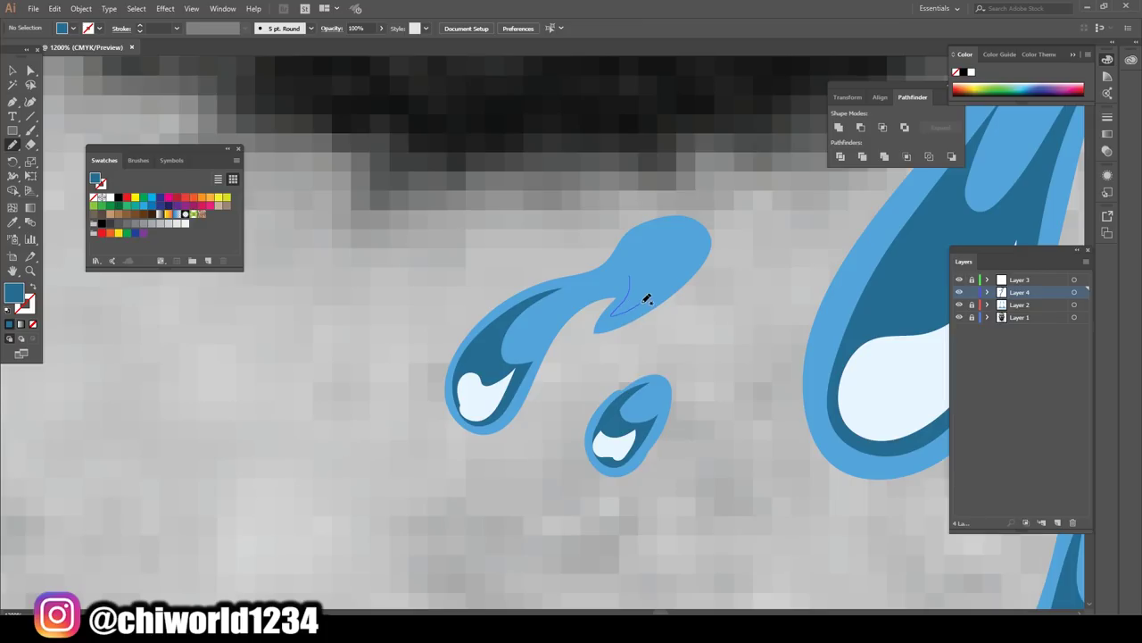
pyautogui.moveTo(647, 299); pyautogui.dragTo(647, 268)
pyautogui.moveTo(626, 284); pyautogui.dragTo(625, 288)
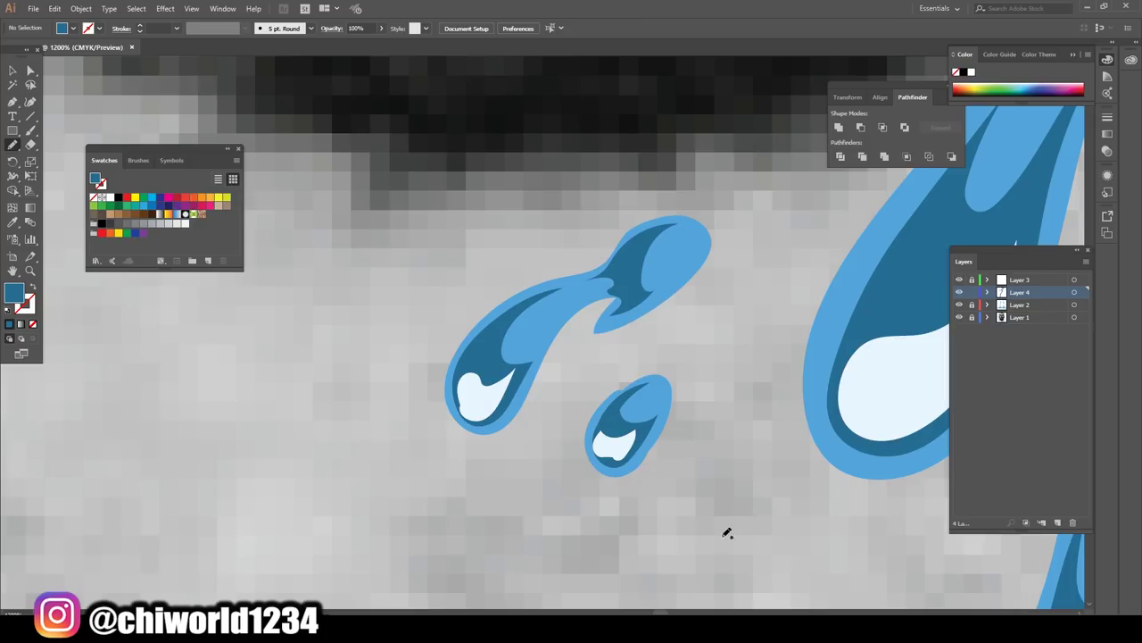
# - Draw a darker blue shadow around the falling drop's bottom, beneath its highlight
pyautogui.hotkey('ctrl', '1')
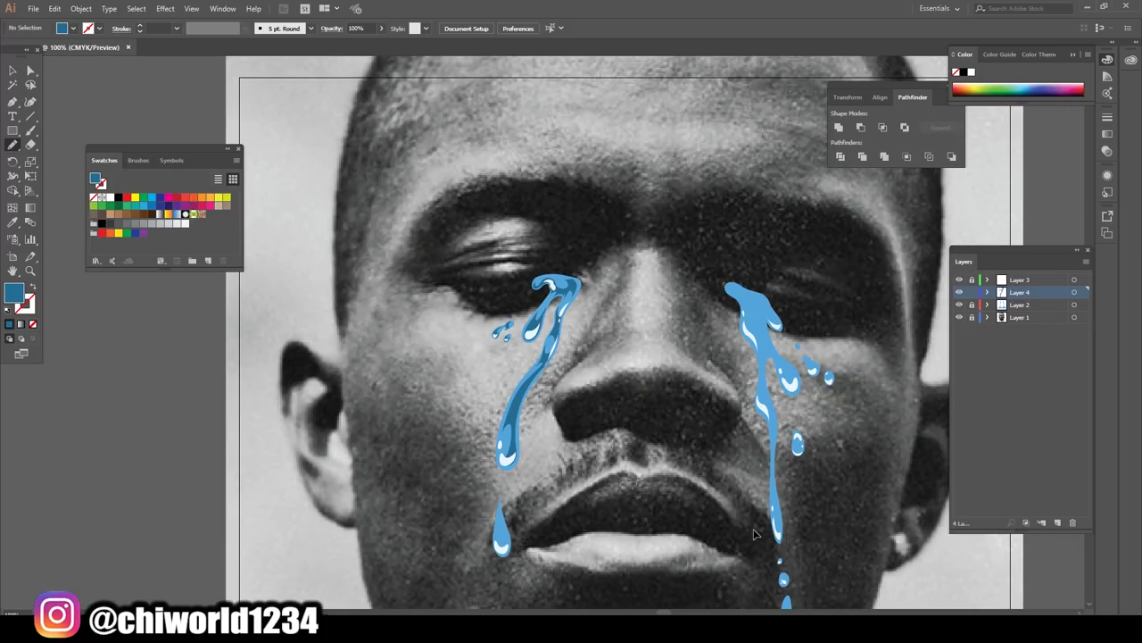
pyautogui.hotkey('ctrl', '-')
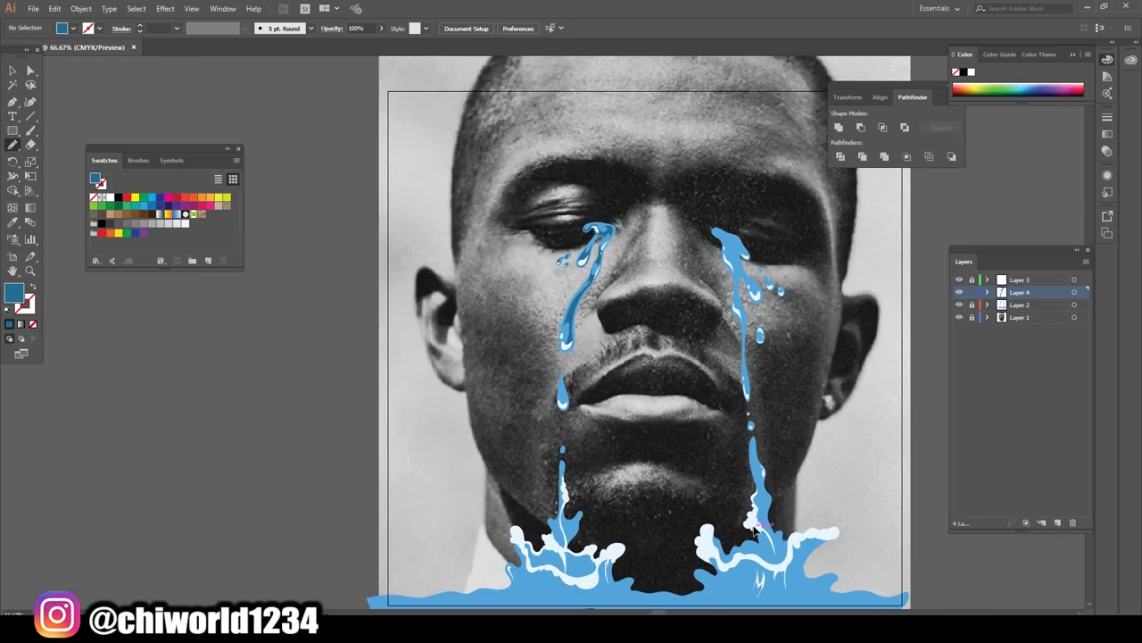
pyautogui.hotkey('ctrl', '+')
pyautogui.hotkey('ctrl', '+')
pyautogui.hotkey('ctrl', '+')
pyautogui.hotkey('ctrl', '+')
pyautogui.hotkey('ctrl', '+')
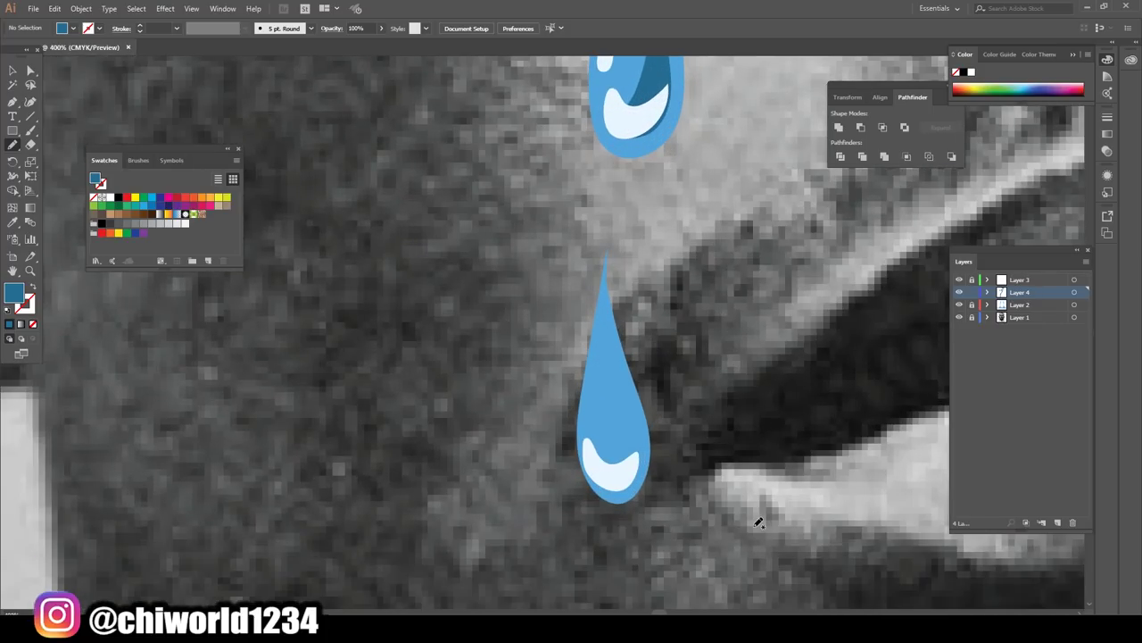
pyautogui.hotkey('ctrl', '+')
pyautogui.hotkey('ctrl', '+')
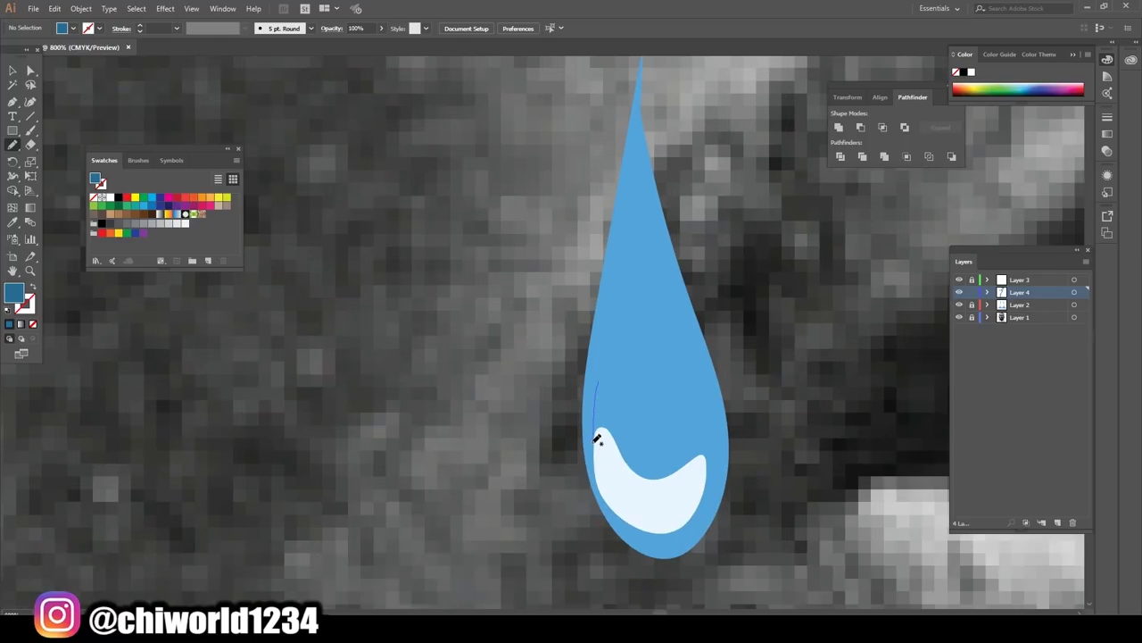
pyautogui.moveTo(598, 437)
pyautogui.mouseDown()
pyautogui.moveTo(613, 502)
pyautogui.moveTo(678, 538)
pyautogui.mouseUp()
pyautogui.moveTo(714, 453); pyautogui.dragTo(703, 360)
pyautogui.moveTo(650, 403); pyautogui.dragTo(600, 327)
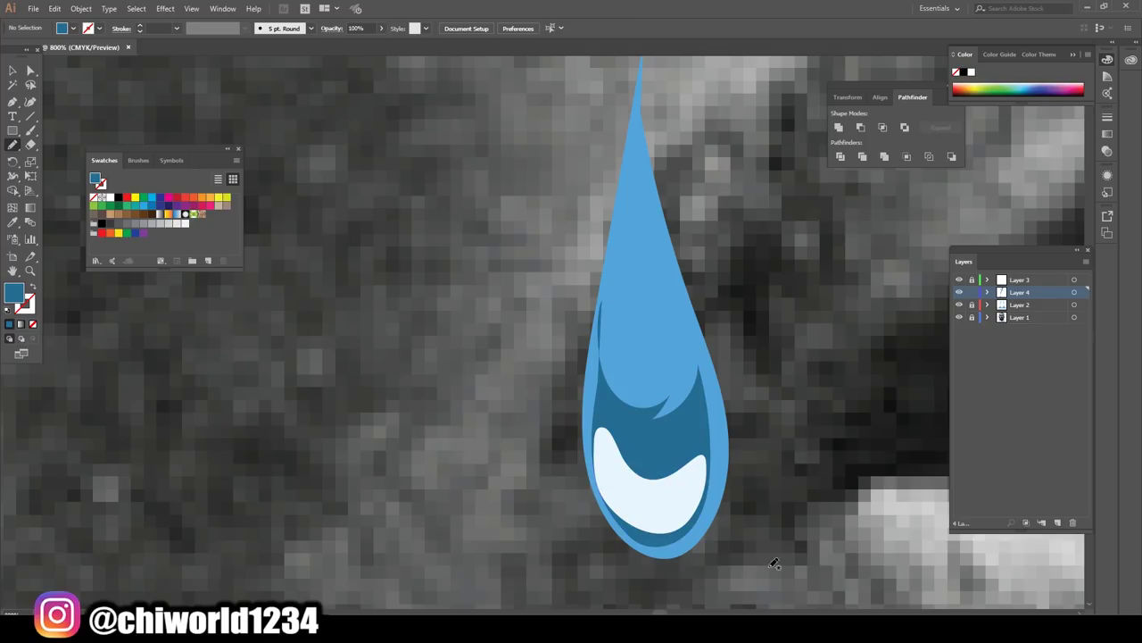
pyautogui.scroll(-2, 627, 542)
pyautogui.scroll(-3, 705, 540)
pyautogui.scroll(-2, 786, 539)
# - Draw dark-blue shading shapes along the right tear stream's edge up to its top
pyautogui.hotkey('ctrl', '1')
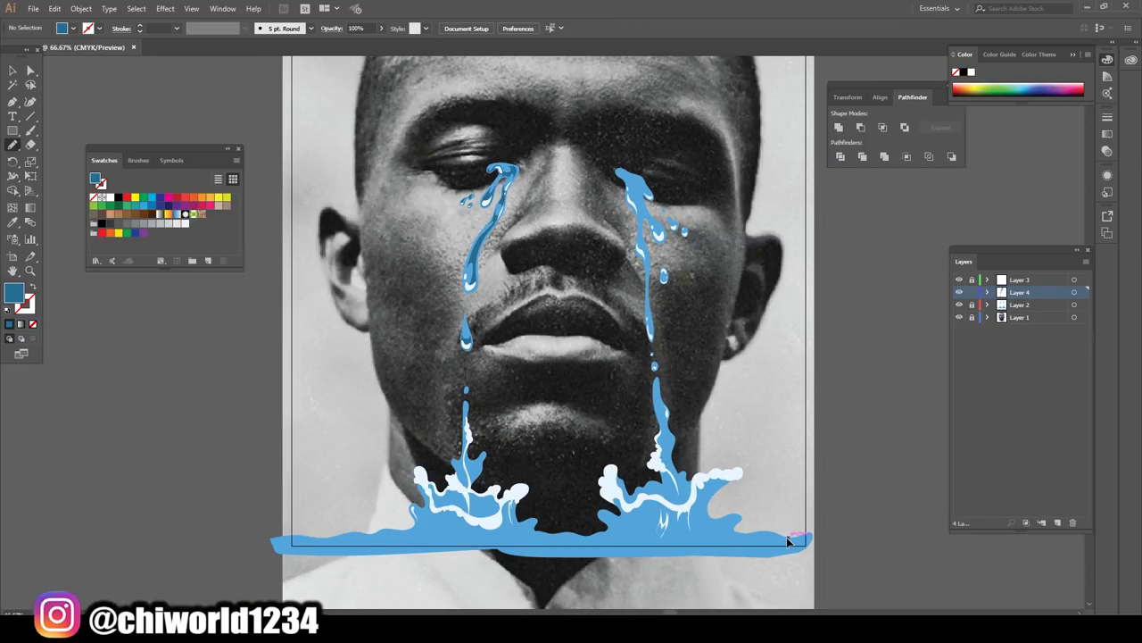
pyautogui.scroll(2, 786, 536)
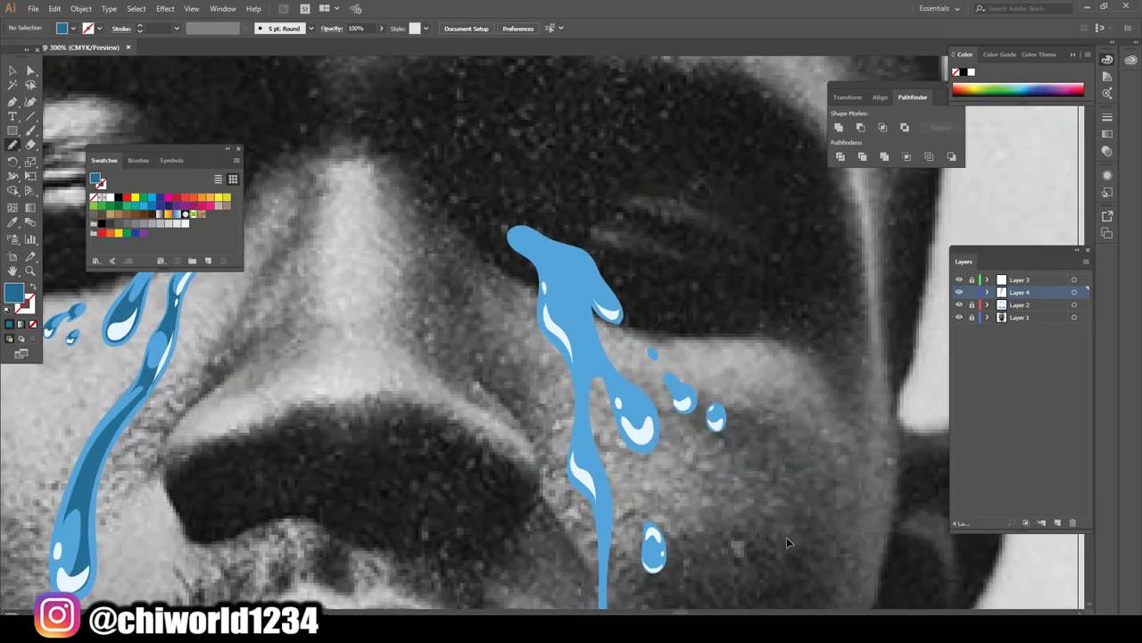
pyautogui.scroll(3, 786, 537)
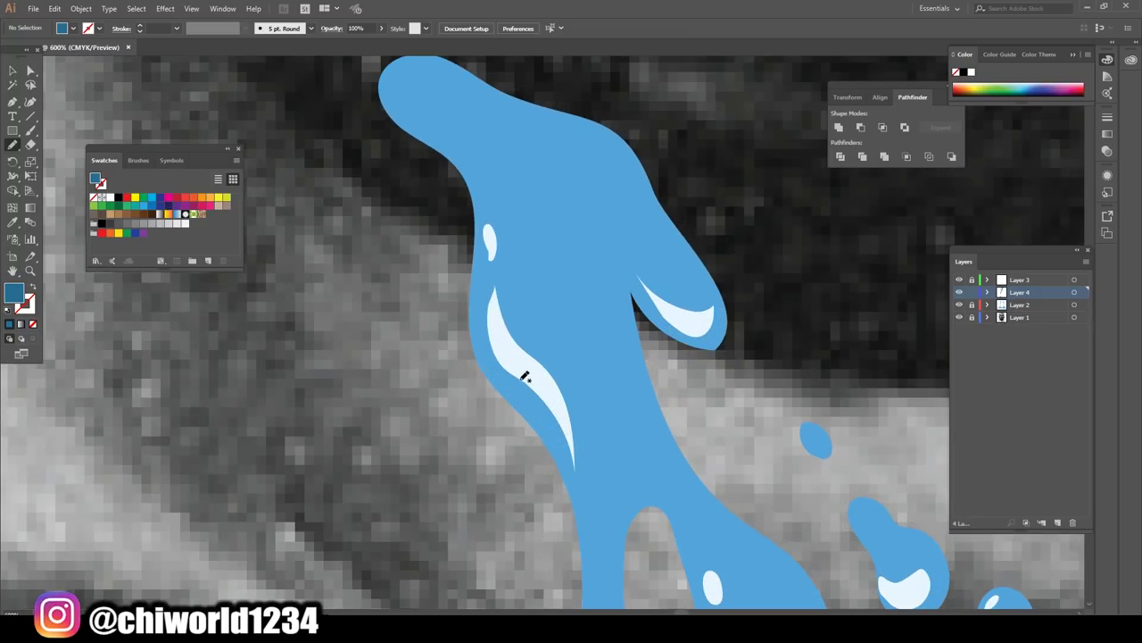
pyautogui.moveTo(523, 376); pyautogui.dragTo(581, 511)
pyautogui.moveTo(597, 470); pyautogui.dragTo(566, 282)
pyautogui.moveTo(596, 353)
pyautogui.mouseDown()
pyautogui.moveTo(719, 320)
pyautogui.moveTo(683, 256)
pyautogui.moveTo(615, 181)
pyautogui.mouseUp()
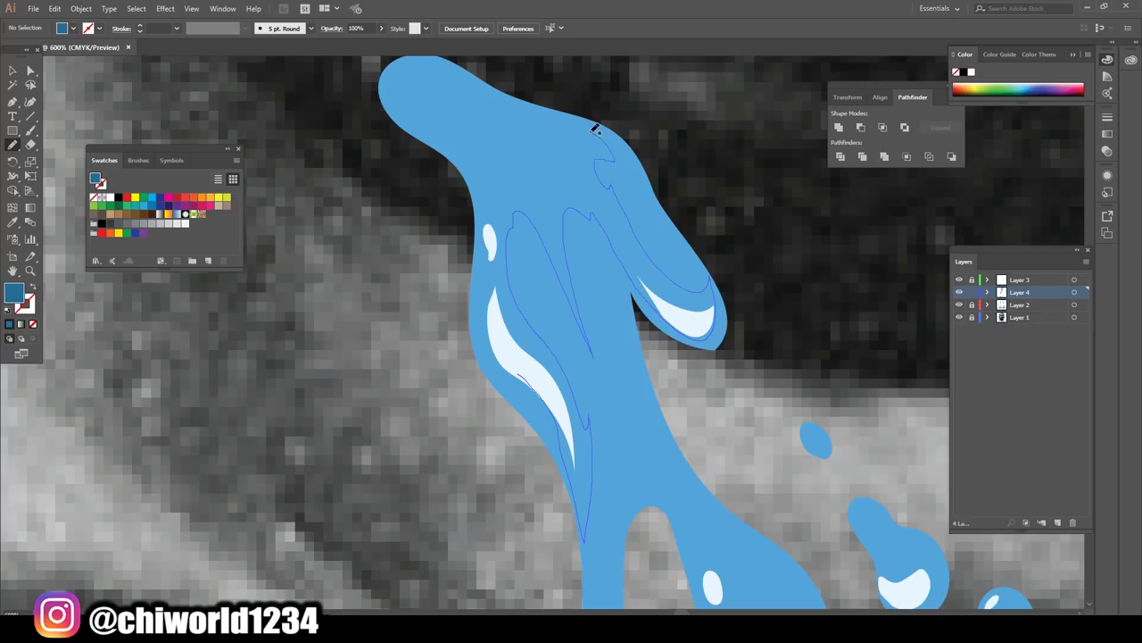
pyautogui.moveTo(480, 109)
pyautogui.mouseDown()
pyautogui.moveTo(453, 100)
pyautogui.moveTo(417, 120)
pyautogui.mouseUp()
pyautogui.moveTo(539, 409); pyautogui.dragTo(557, 516)
# - Shade the branching droplet's left edge and inner curve in dark blue
pyautogui.scroll(-6, 625, 536)
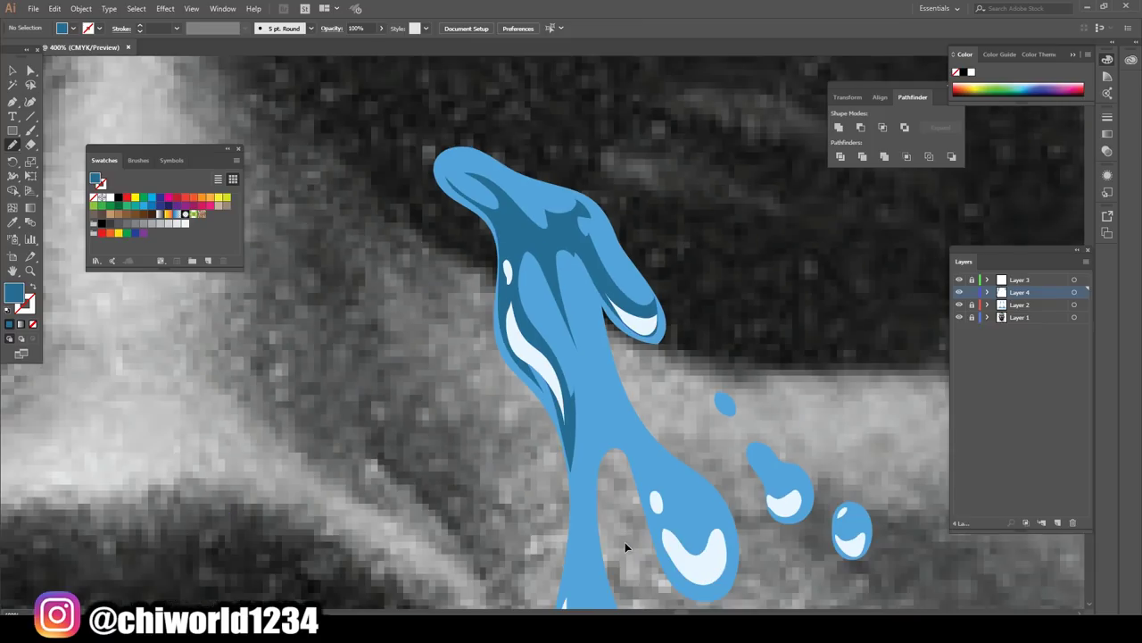
pyautogui.scroll(1, 625, 516)
pyautogui.scroll(2, 625, 512)
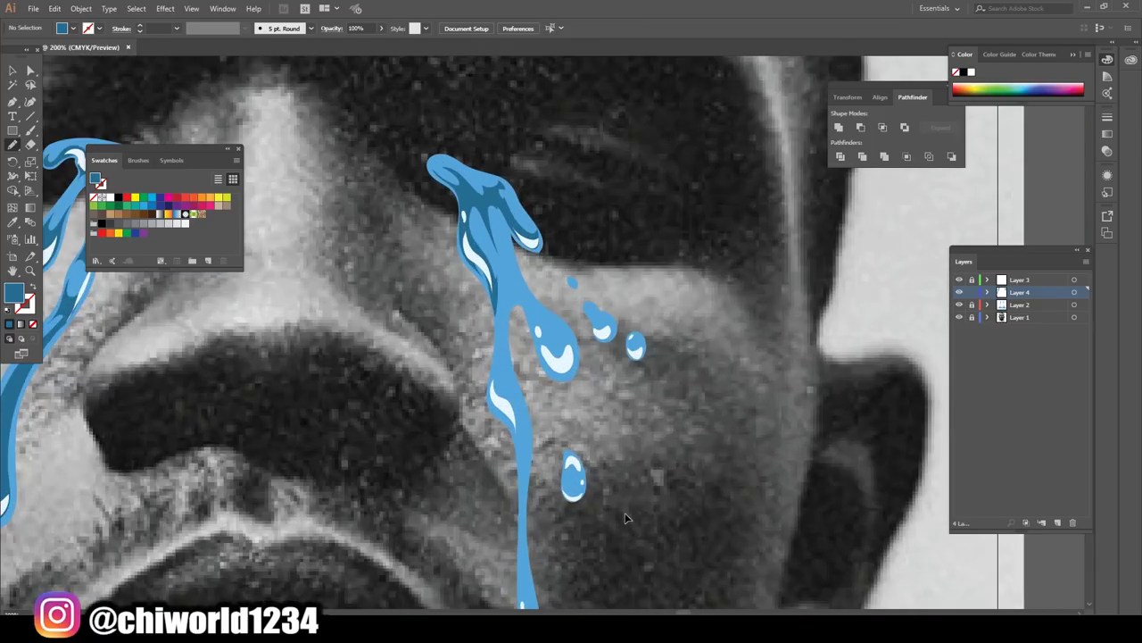
pyautogui.scroll(2, 624, 512)
pyautogui.scroll(1, 625, 512)
pyautogui.moveTo(475, 278); pyautogui.dragTo(596, 509)
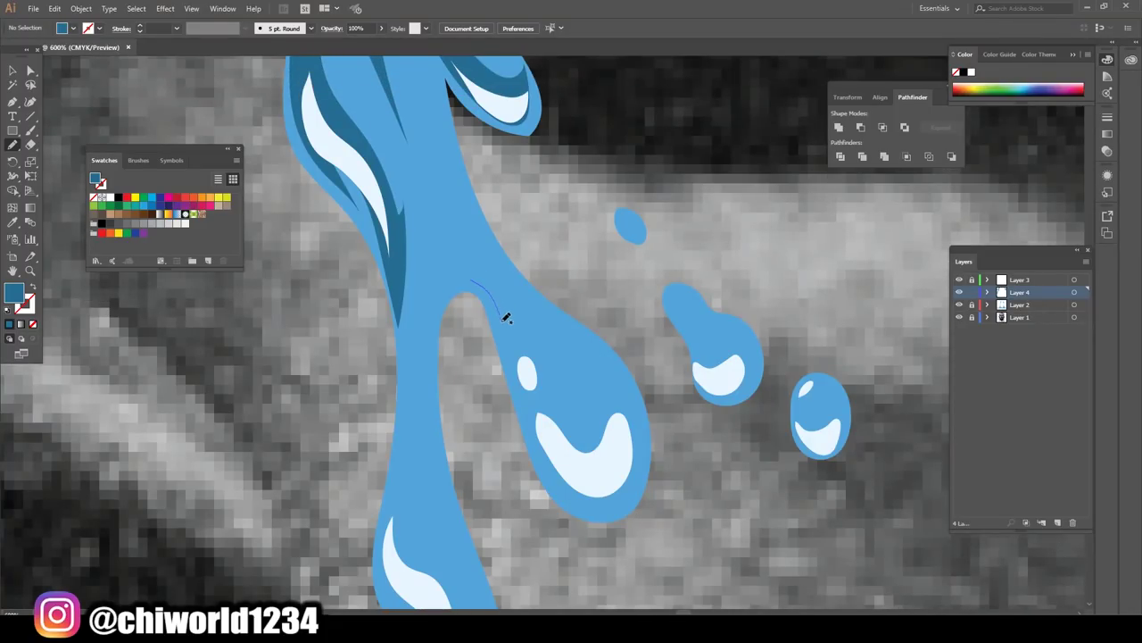
pyautogui.moveTo(643, 434)
pyautogui.mouseDown()
pyautogui.moveTo(615, 377)
pyautogui.moveTo(544, 357)
pyautogui.moveTo(482, 273)
pyautogui.moveTo(446, 296)
pyautogui.moveTo(473, 268)
pyautogui.mouseUp()
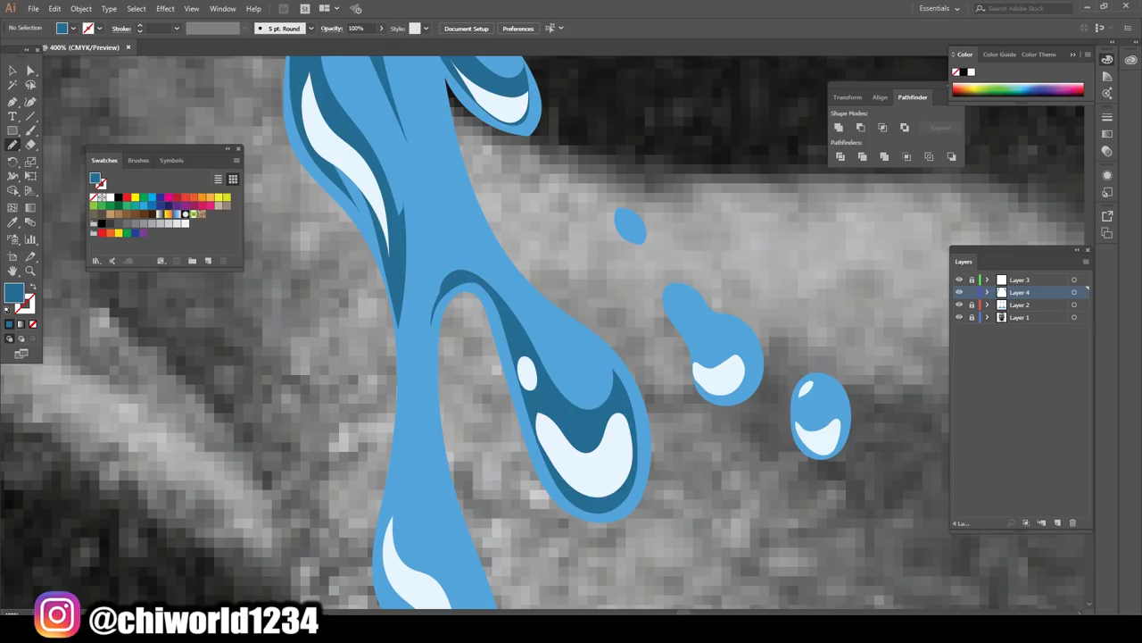
# - Add a zigzag shading shape and lower-left edge shading to the right stream
pyautogui.scroll(-3, 696, 523)
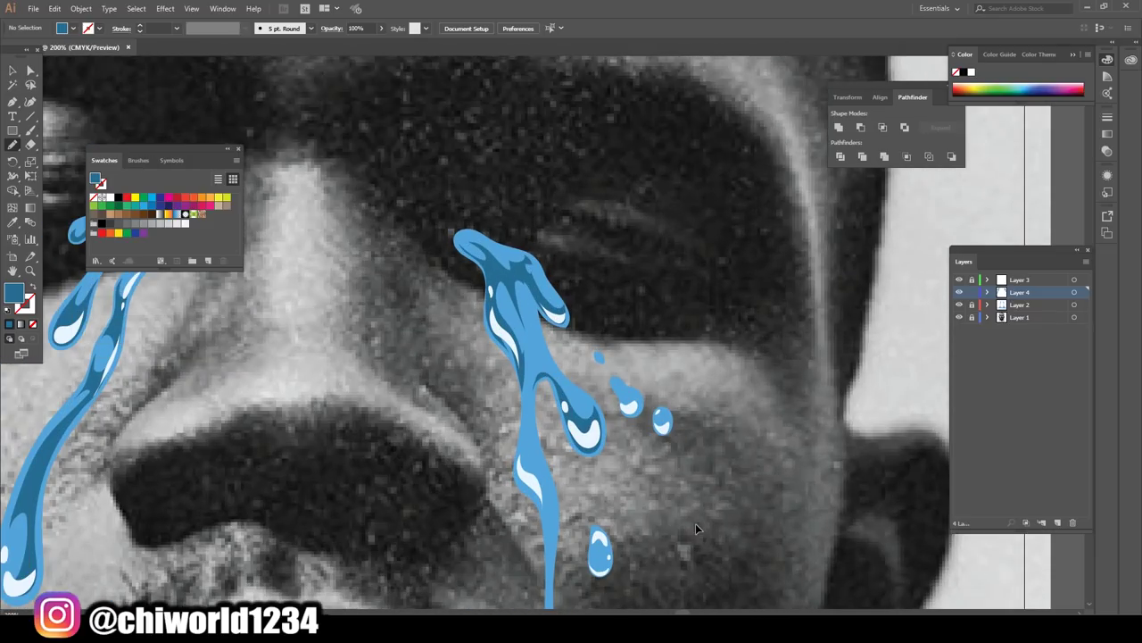
pyautogui.hotkey('ctrl', '+')
pyautogui.hotkey('ctrl', '+')
pyautogui.hotkey('ctrl', '+')
pyautogui.moveTo(530, 282)
pyautogui.mouseDown()
pyautogui.moveTo(513, 435)
pyautogui.moveTo(598, 469)
pyautogui.moveTo(516, 234)
pyautogui.mouseUp()
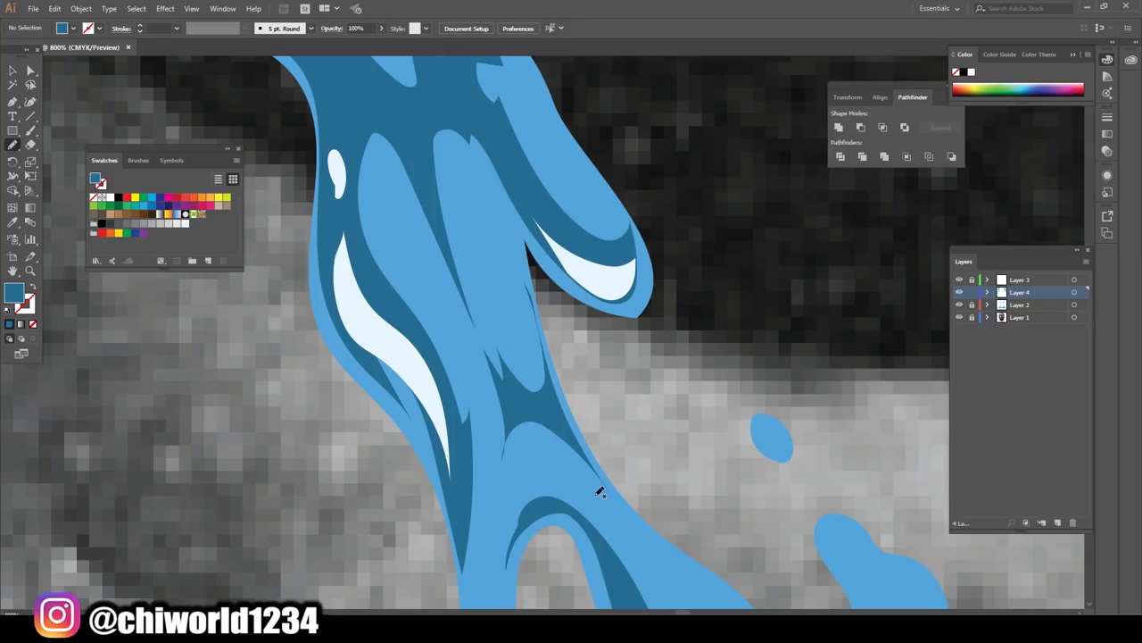
pyautogui.scroll(-3, 736, 580)
pyautogui.scroll(-2, 729, 575)
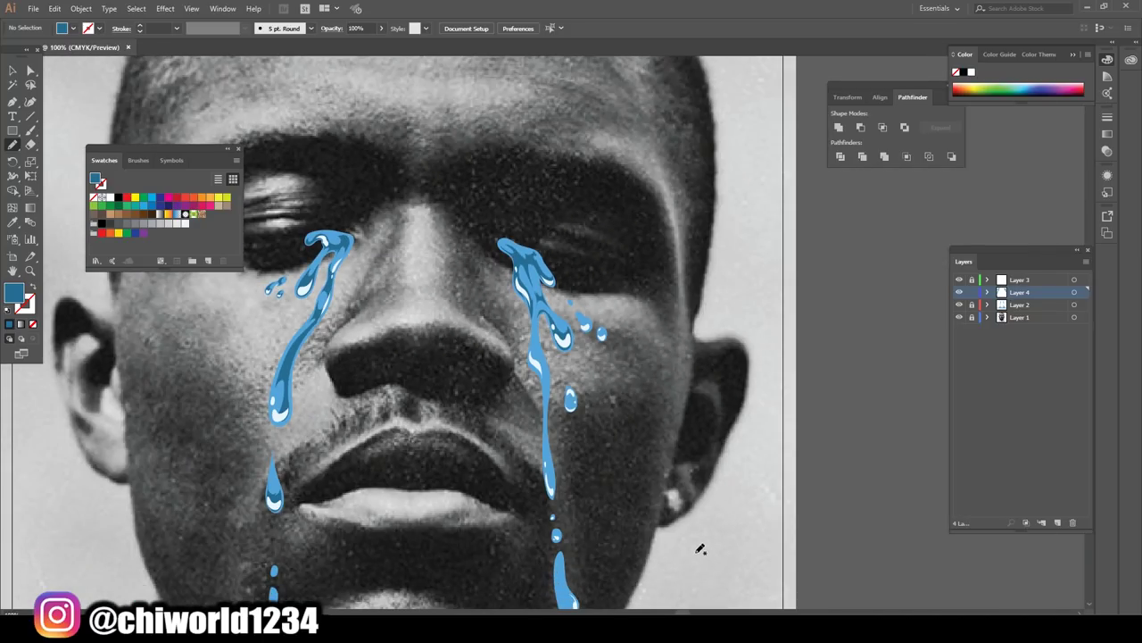
pyautogui.scroll(2, 696, 552)
pyautogui.scroll(2, 694, 549)
pyautogui.scroll(-2, 702, 543)
pyautogui.scroll(-1, 625, 402)
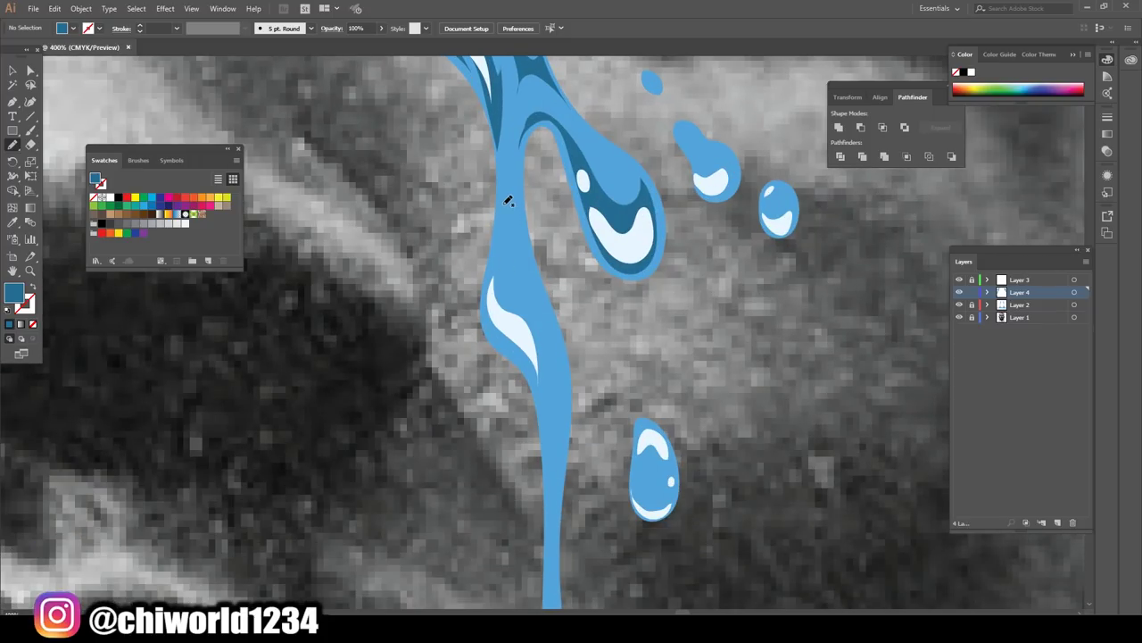
pyautogui.scroll(1, 567, 311)
pyautogui.scroll(1, 561, 317)
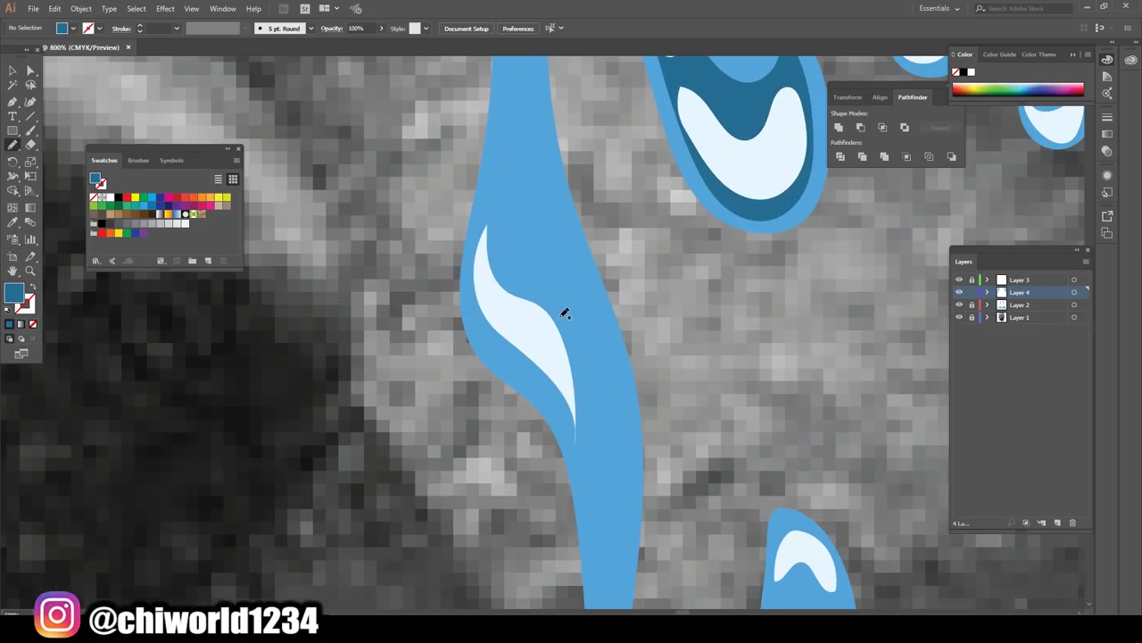
pyautogui.moveTo(594, 555)
pyautogui.mouseDown()
pyautogui.moveTo(595, 520)
pyautogui.moveTo(525, 253)
pyautogui.moveTo(510, 77)
pyautogui.moveTo(472, 263)
pyautogui.moveTo(503, 356)
pyautogui.moveTo(571, 455)
pyautogui.moveTo(596, 576)
pyautogui.mouseUp()
# - Add dark-blue edge shading and thin slivers inside the stream, then zoom out
pyautogui.hotkey('ctrl', '-')
pyautogui.hotkey('ctrl', '-')
pyautogui.hotkey('ctrl', '-')
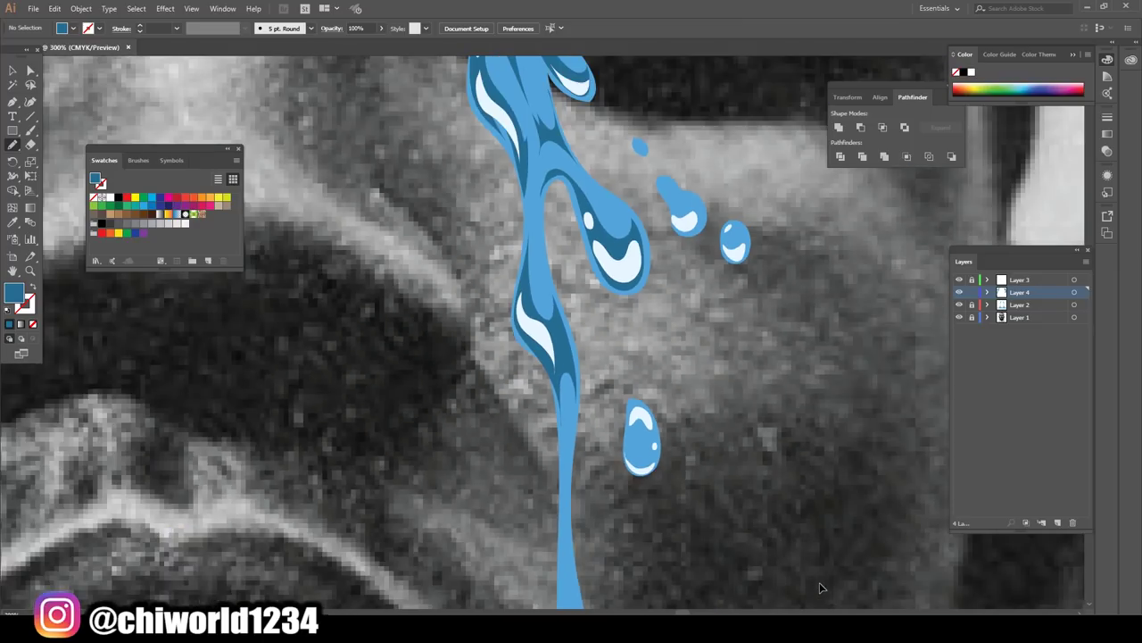
pyautogui.hotkey('ctrl', '-')
pyautogui.hotkey('ctrl', '-')
pyautogui.hotkey('ctrl', '-')
pyautogui.scroll(2, 784, 569)
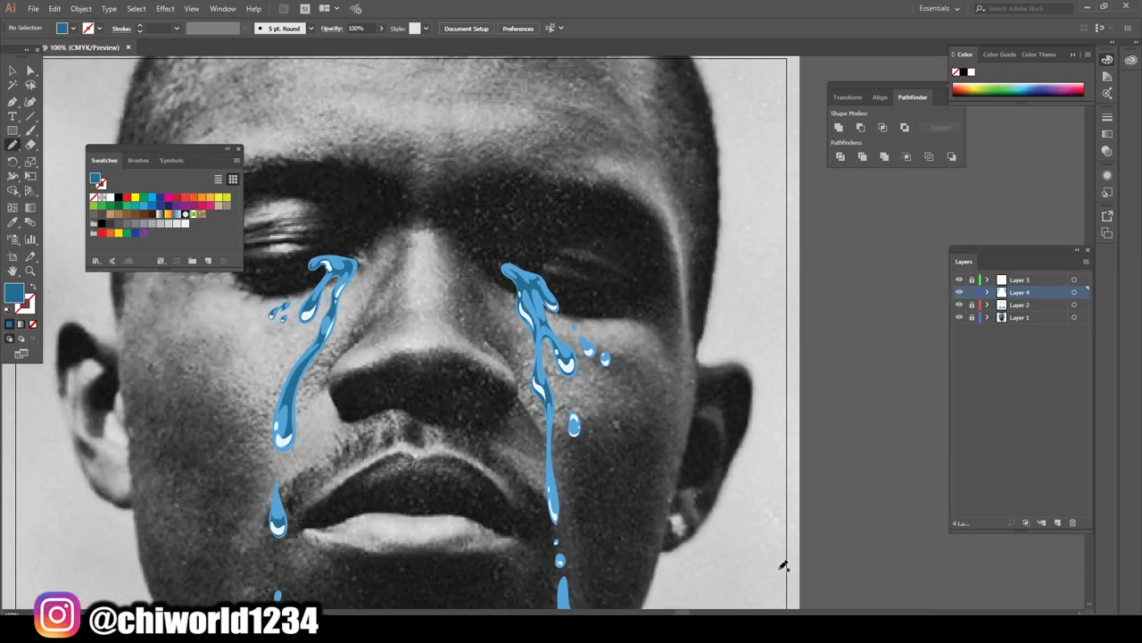
pyautogui.hotkey('ctrl', '+')
pyautogui.hotkey('ctrl', '+')
pyautogui.hotkey('ctrl', '+')
pyautogui.hotkey('ctrl', '+')
pyautogui.hotkey('ctrl', '+')
pyautogui.hotkey('ctrl', '+')
pyautogui.scroll(-1, 776, 567)
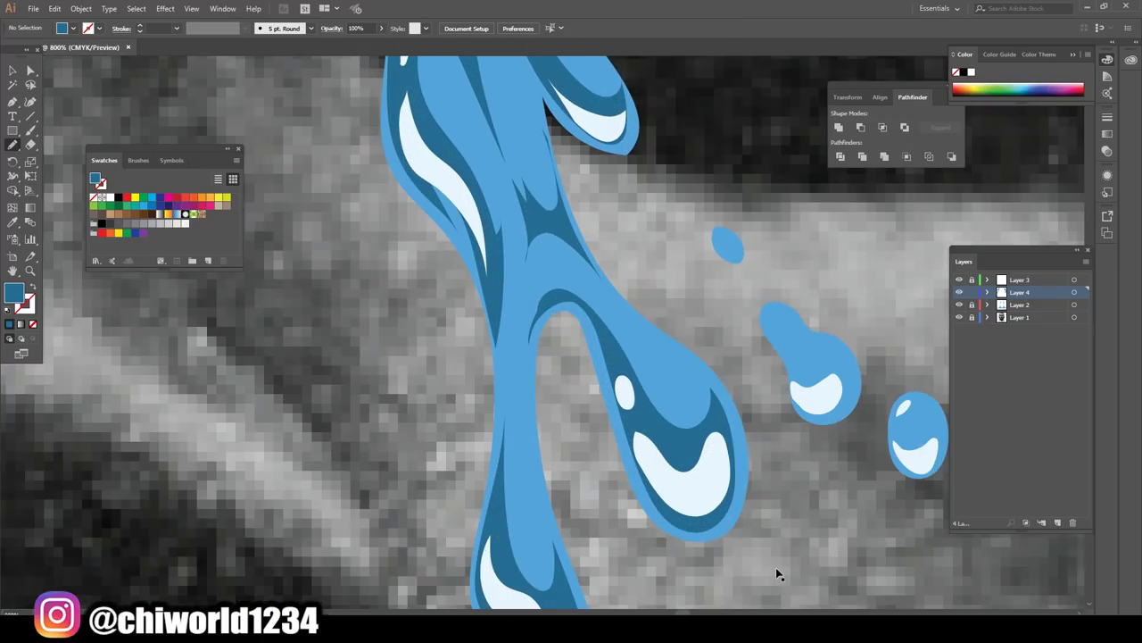
pyautogui.hotkey('ctrl', '+')
pyautogui.moveTo(490, 542)
pyautogui.mouseDown()
pyautogui.moveTo(506, 385)
pyautogui.moveTo(560, 231)
pyautogui.moveTo(523, 262)
pyautogui.moveTo(489, 236)
pyautogui.mouseUp()
pyautogui.moveTo(479, 290); pyautogui.dragTo(482, 506)
pyautogui.moveTo(511, 182); pyautogui.dragTo(568, 130)
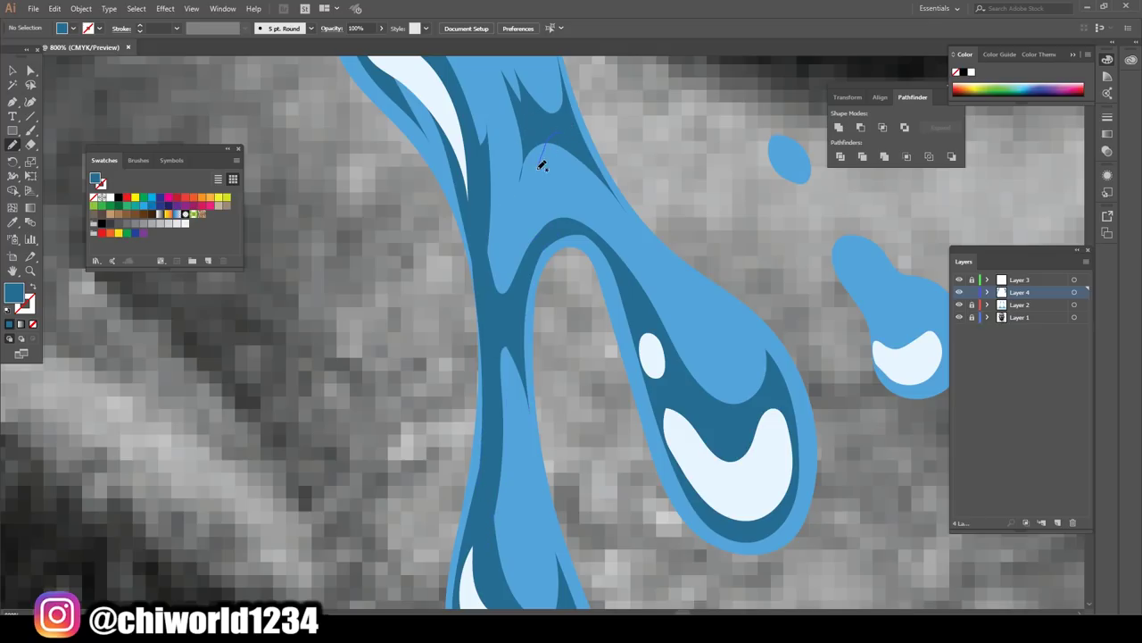
pyautogui.moveTo(516, 211)
pyautogui.mouseDown()
pyautogui.moveTo(513, 115)
pyautogui.moveTo(488, 137)
pyautogui.mouseUp()
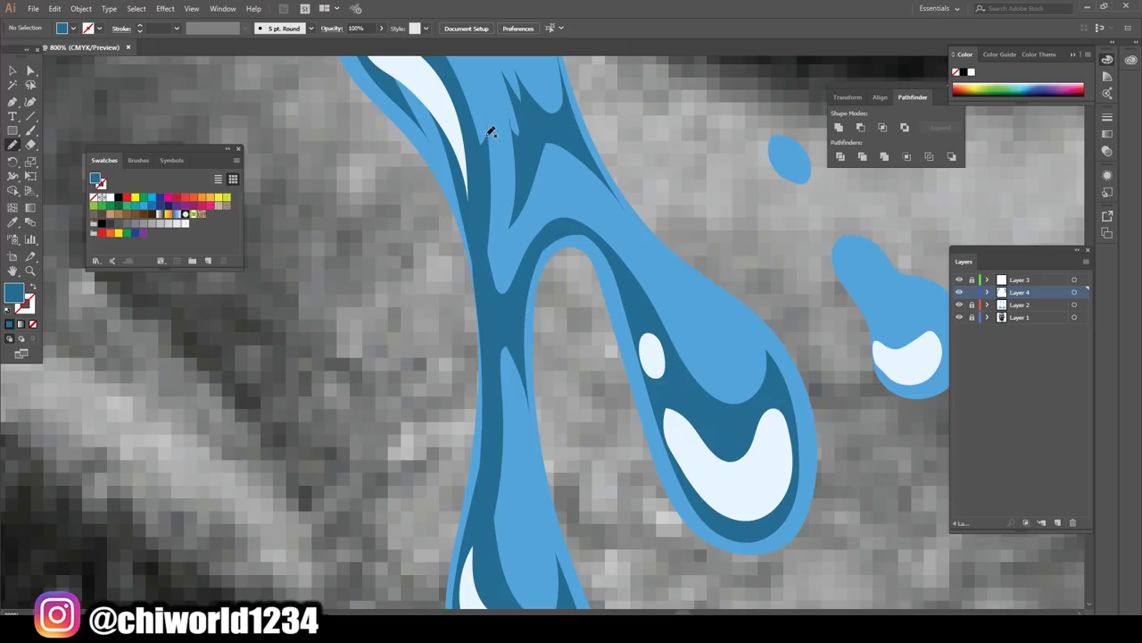
pyautogui.moveTo(486, 87); pyautogui.dragTo(480, 176)
pyautogui.moveTo(526, 119); pyautogui.dragTo(512, 135)
pyautogui.hotkey('ctrl', '1')
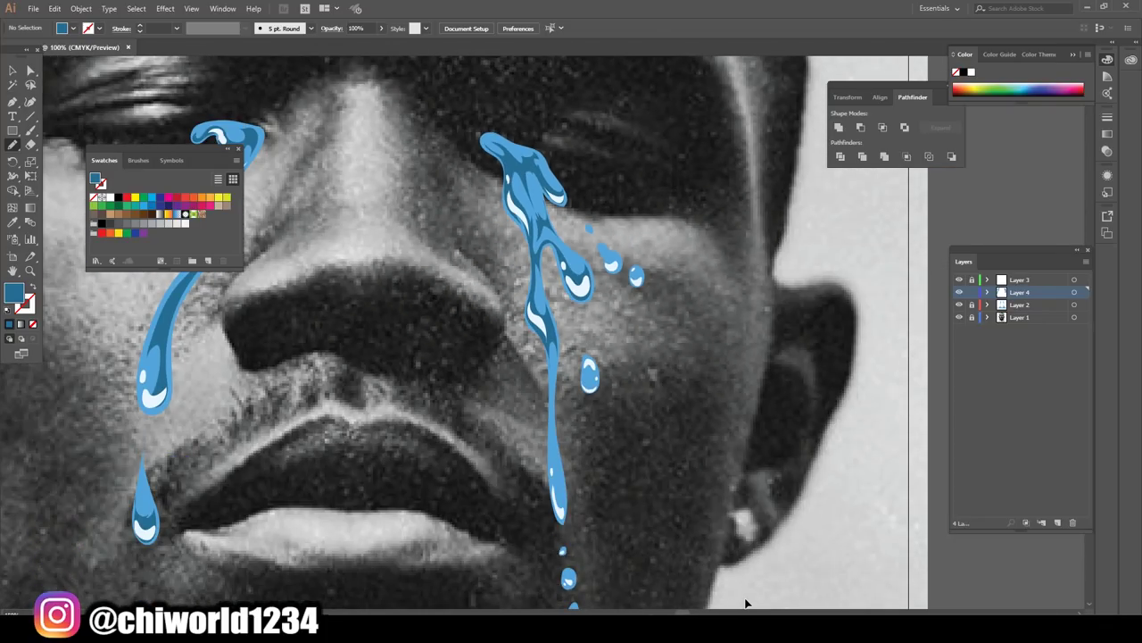
# - Zoom in and draw a dark-blue shadow down the drip's edges to its tip
pyautogui.hotkey('ctrl', '-')
pyautogui.hotkey('ctrl', '+')
pyautogui.hotkey('ctrl', '+')
pyautogui.hotkey('ctrl', '+')
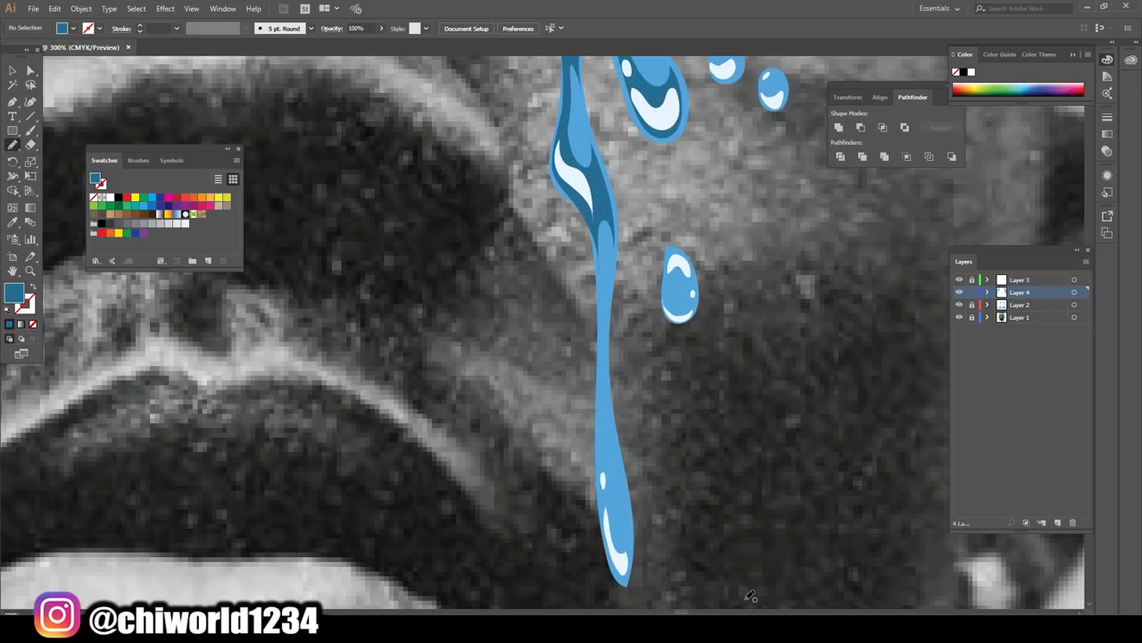
pyautogui.keyDown('alt'); pyautogui.scroll(1, 749, 595); pyautogui.keyUp('alt')
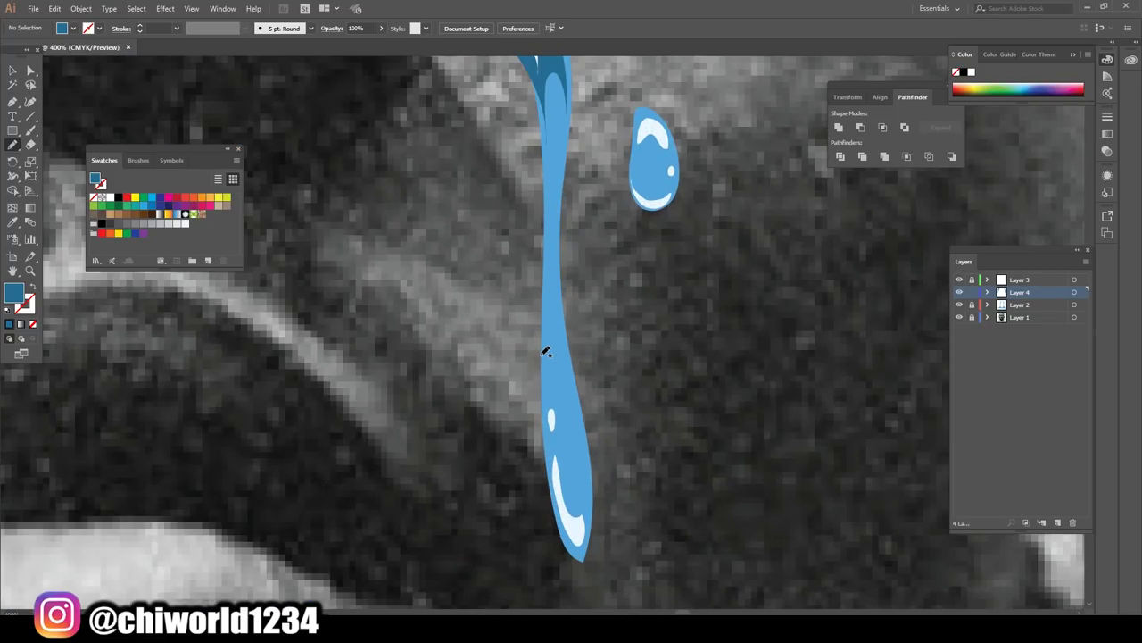
pyautogui.moveTo(546, 350); pyautogui.dragTo(596, 557)
pyautogui.moveTo(597, 497); pyautogui.dragTo(581, 455)
pyautogui.moveTo(548, 327); pyautogui.dragTo(548, 268)
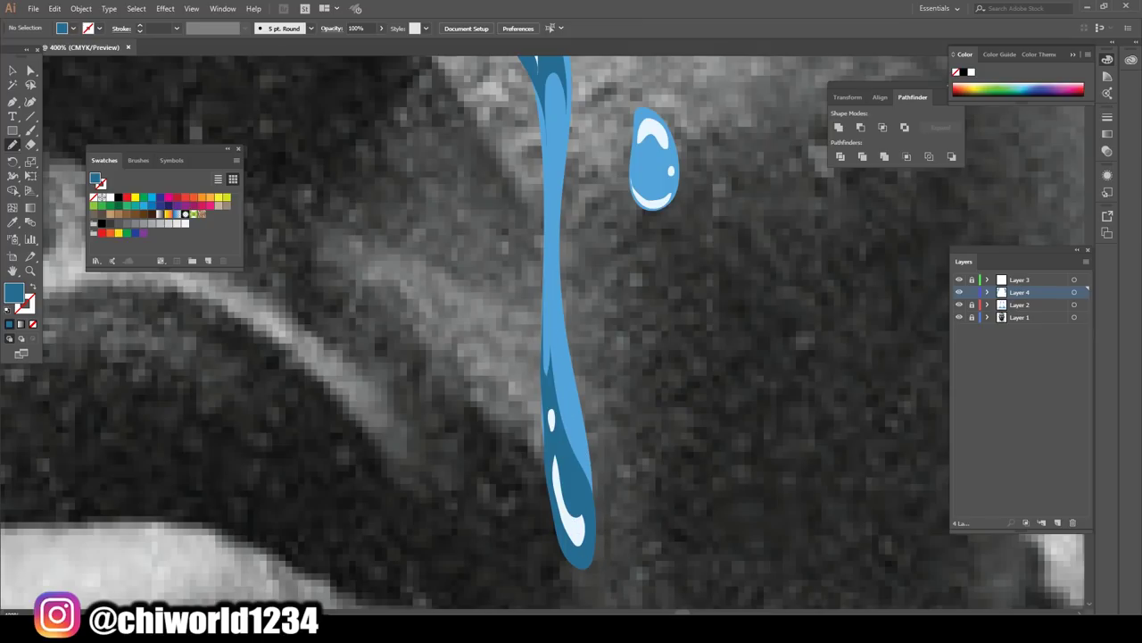
# - Undo that shadow, redraw it around the drip's bottom, then zoom out
pyautogui.hotkey('ctrl', '+')
pyautogui.scroll(-1, 571, 332)
pyautogui.hotkey('ctrl', 'z')
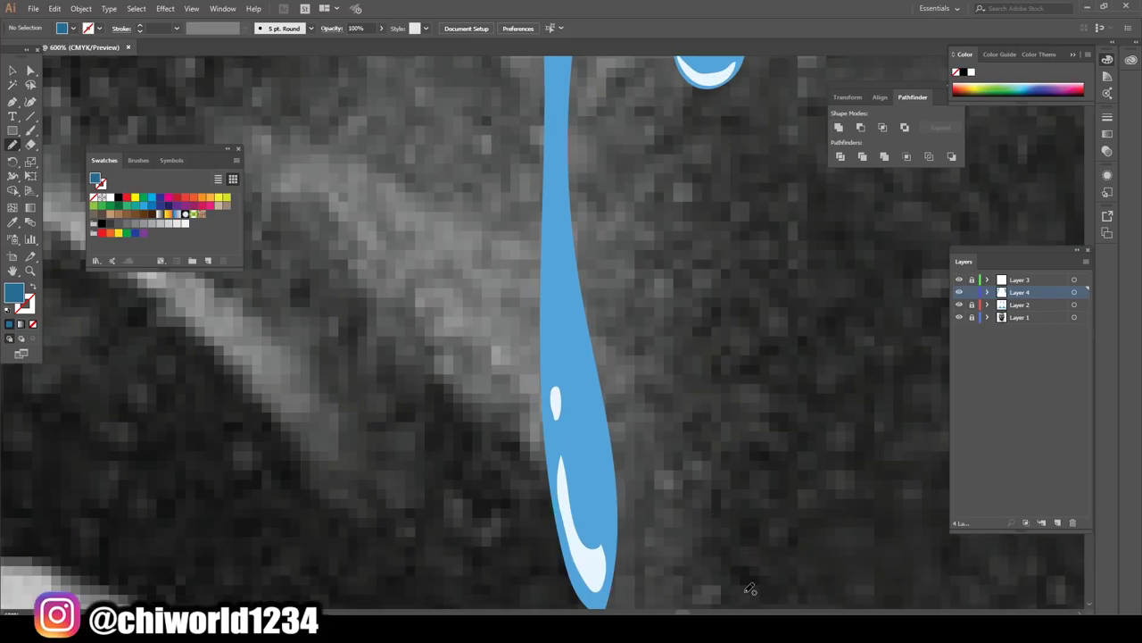
pyautogui.moveTo(547, 402)
pyautogui.mouseDown()
pyautogui.moveTo(586, 591)
pyautogui.moveTo(613, 536)
pyautogui.moveTo(608, 432)
pyautogui.moveTo(571, 388)
pyautogui.moveTo(551, 171)
pyautogui.mouseUp()
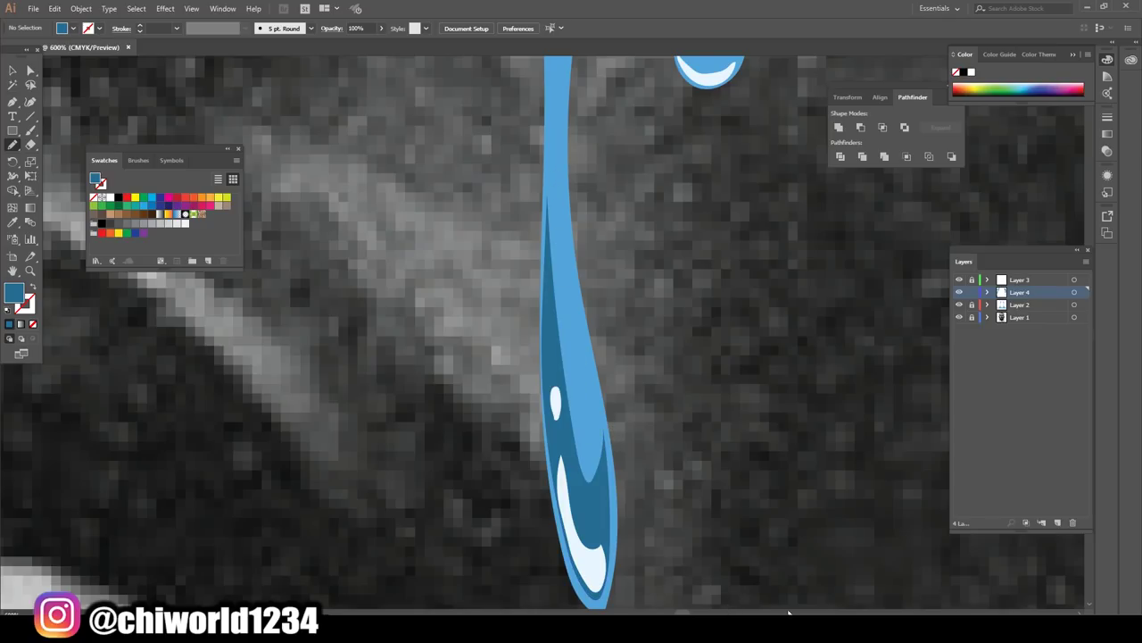
pyautogui.scroll(-3, 795, 556)
pyautogui.scroll(-2, 774, 532)
pyautogui.scroll(-2, 754, 505)
# - Shade the lower inside edge of the first cheek tear drop dark blue
pyautogui.scroll(1, 748, 509)
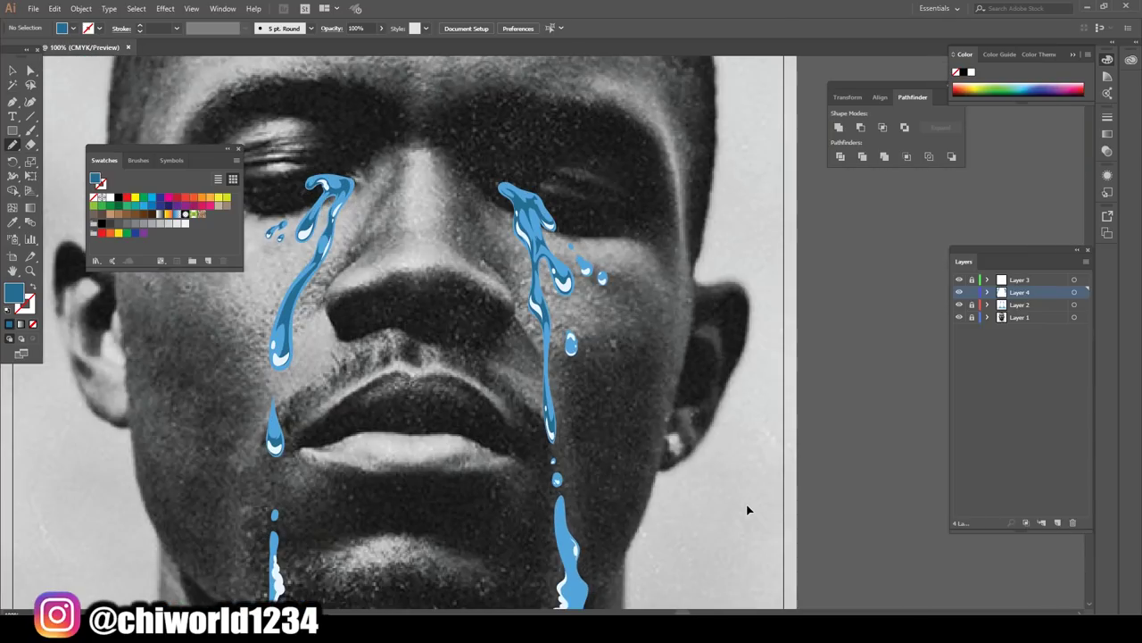
pyautogui.scroll(2, 748, 510)
pyautogui.scroll(2, 748, 507)
pyautogui.scroll(1, 749, 504)
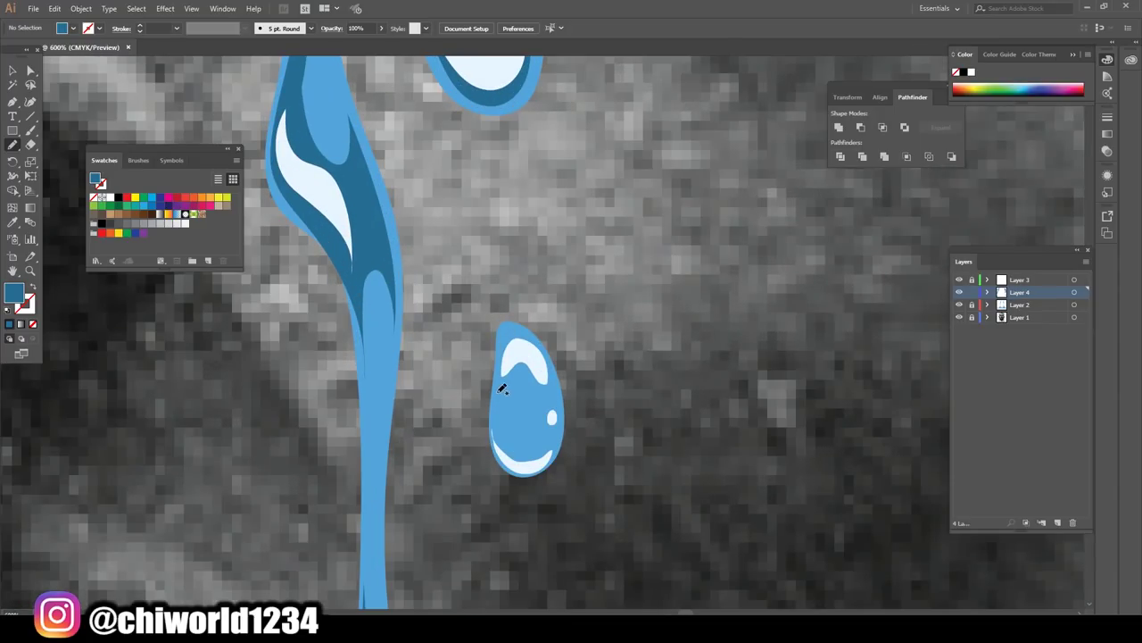
pyautogui.moveTo(497, 439)
pyautogui.mouseDown()
pyautogui.moveTo(525, 471)
pyautogui.moveTo(557, 447)
pyautogui.moveTo(560, 389)
pyautogui.mouseUp()
pyautogui.moveTo(511, 359); pyautogui.dragTo(505, 368)
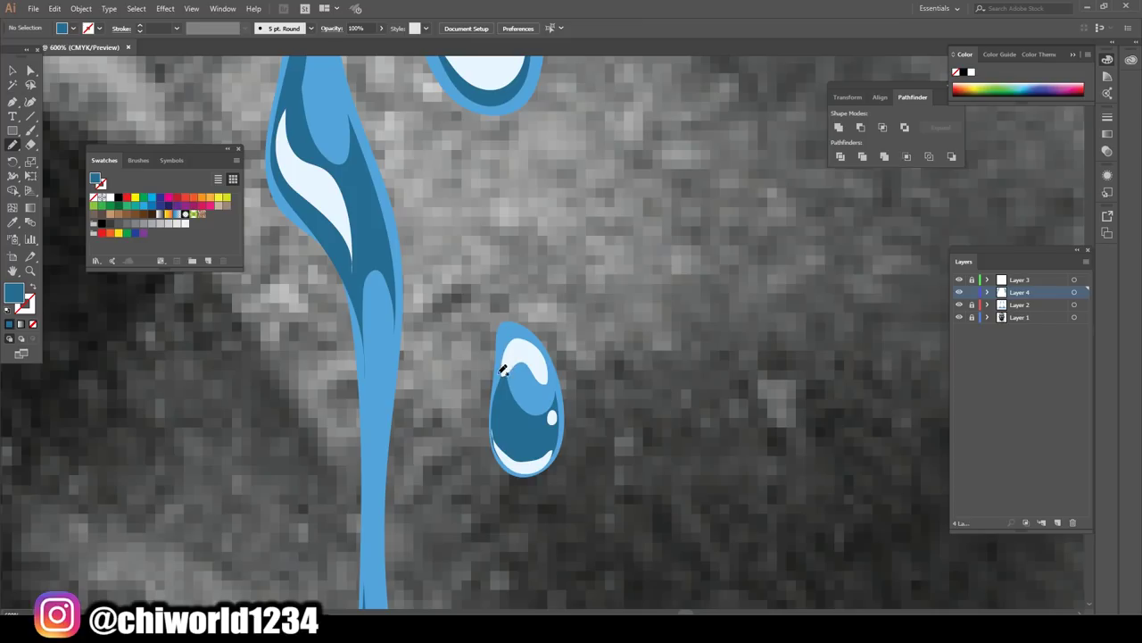
# - Add dark blue shading inside the small, middle and tiny top drops
pyautogui.scroll(2, 517, 553)
pyautogui.scroll(2, 536, 545)
pyautogui.scroll(1, 536, 549)
pyautogui.scroll(1, 535, 549)
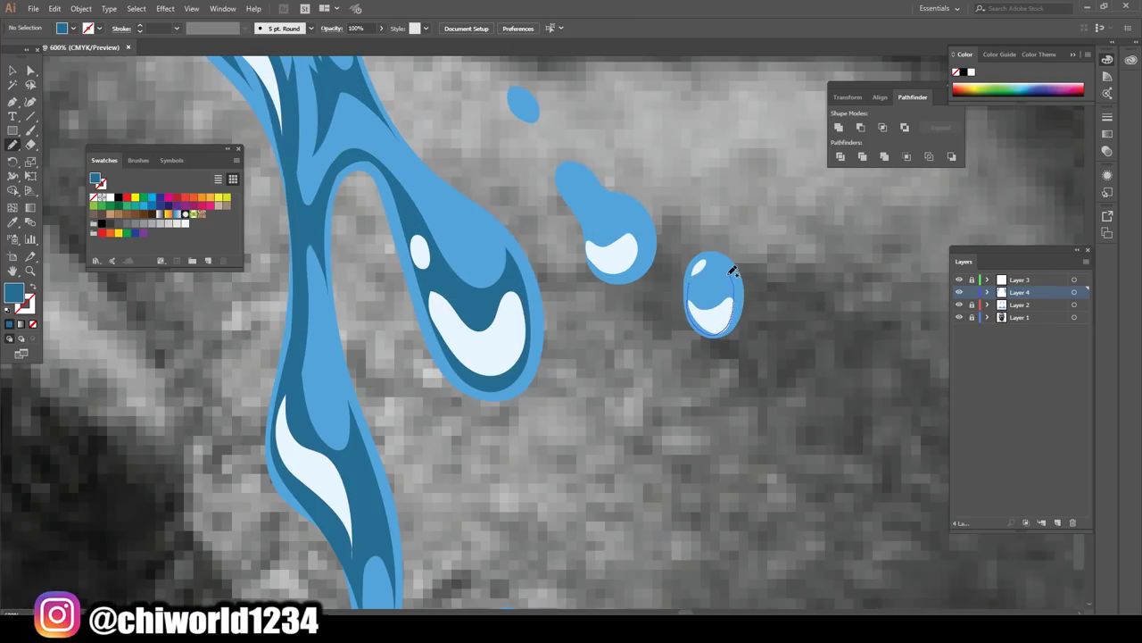
pyautogui.moveTo(700, 268); pyautogui.dragTo(686, 260)
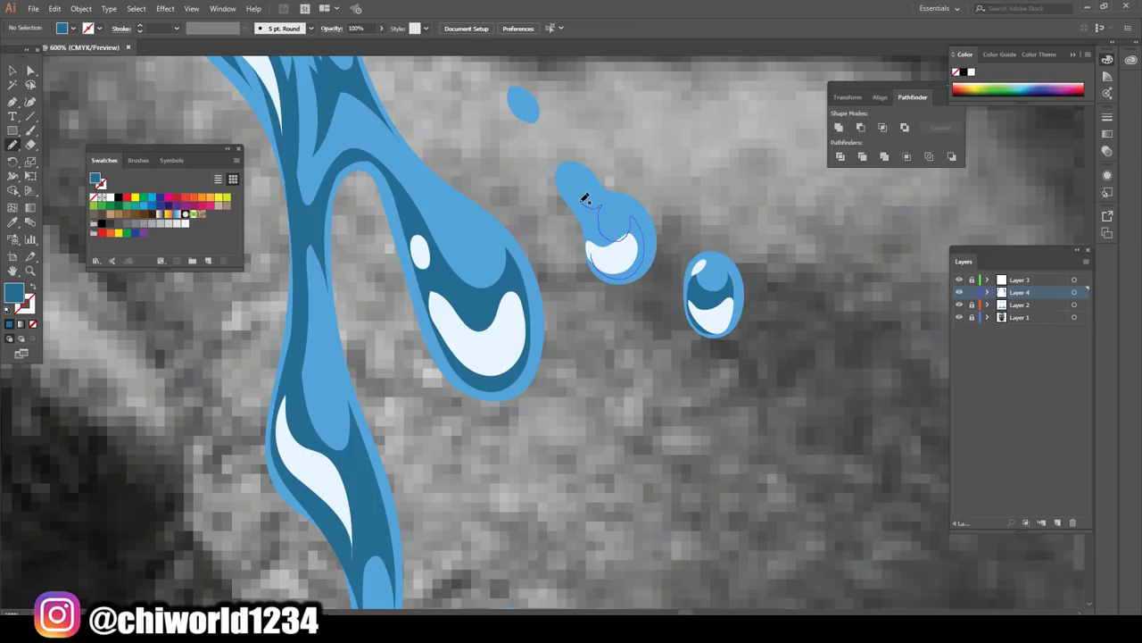
pyautogui.moveTo(589, 217); pyautogui.dragTo(594, 239)
pyautogui.scroll(1, 597, 259)
pyautogui.scroll(1, 536, 268)
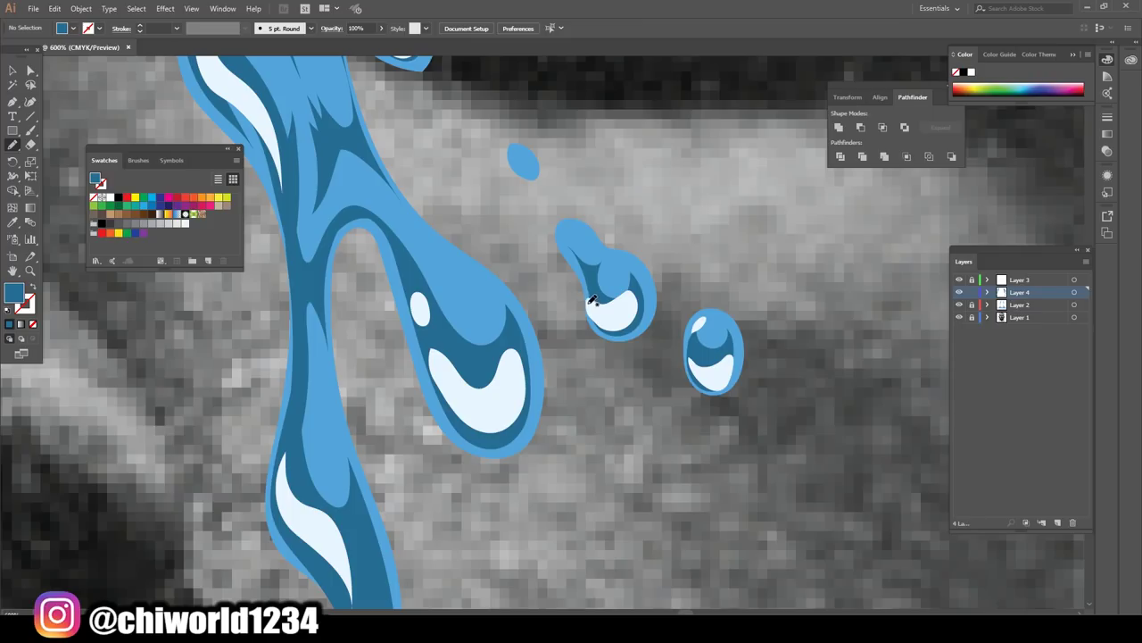
pyautogui.scroll(1, 523, 185)
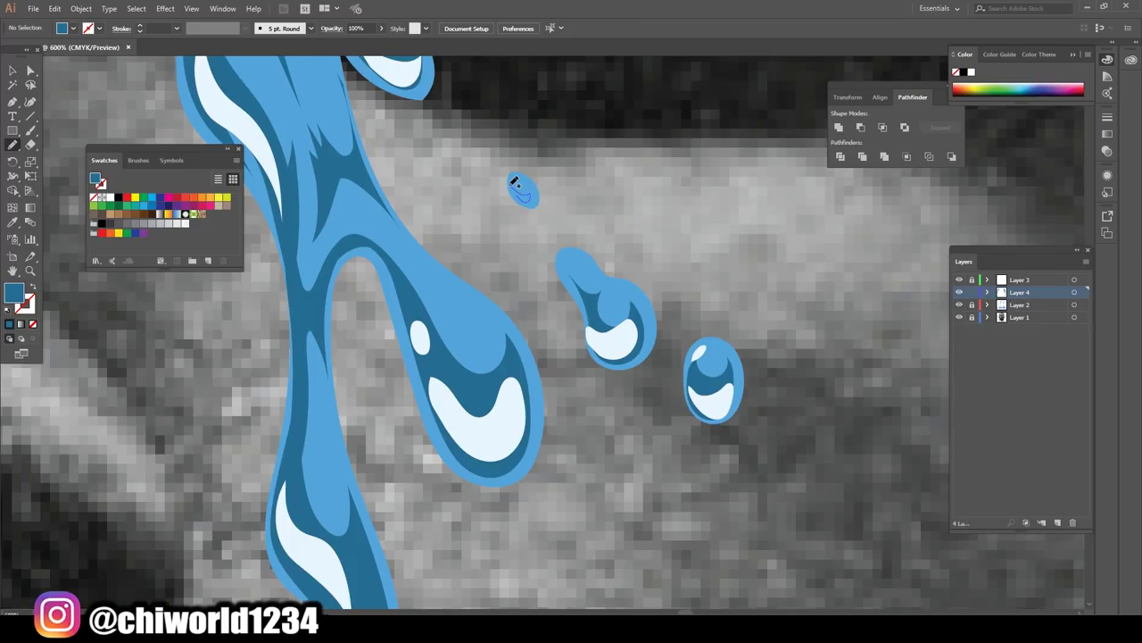
pyautogui.moveTo(512, 182); pyautogui.dragTo(516, 187)
# - Darken the edge below the large drop's highlight with dark blue shading
pyautogui.scroll(-1, 665, 473)
pyautogui.scroll(-2, 665, 476)
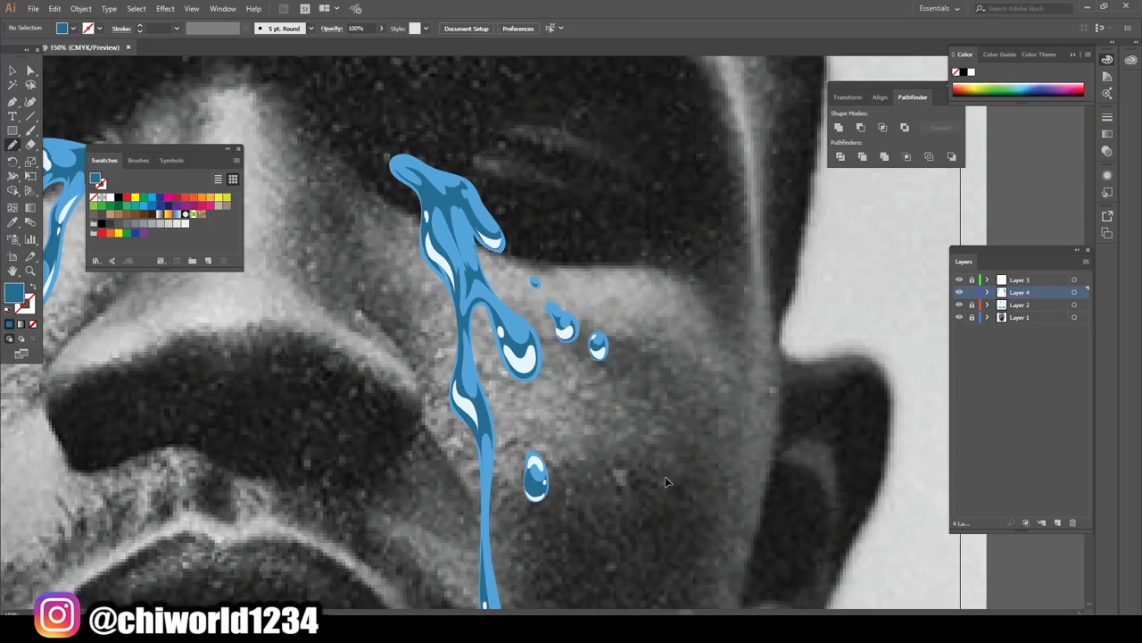
pyautogui.scroll(-1, 665, 476)
pyautogui.scroll(-1, 647, 468)
pyautogui.scroll(3, 643, 465)
pyautogui.scroll(2, 643, 465)
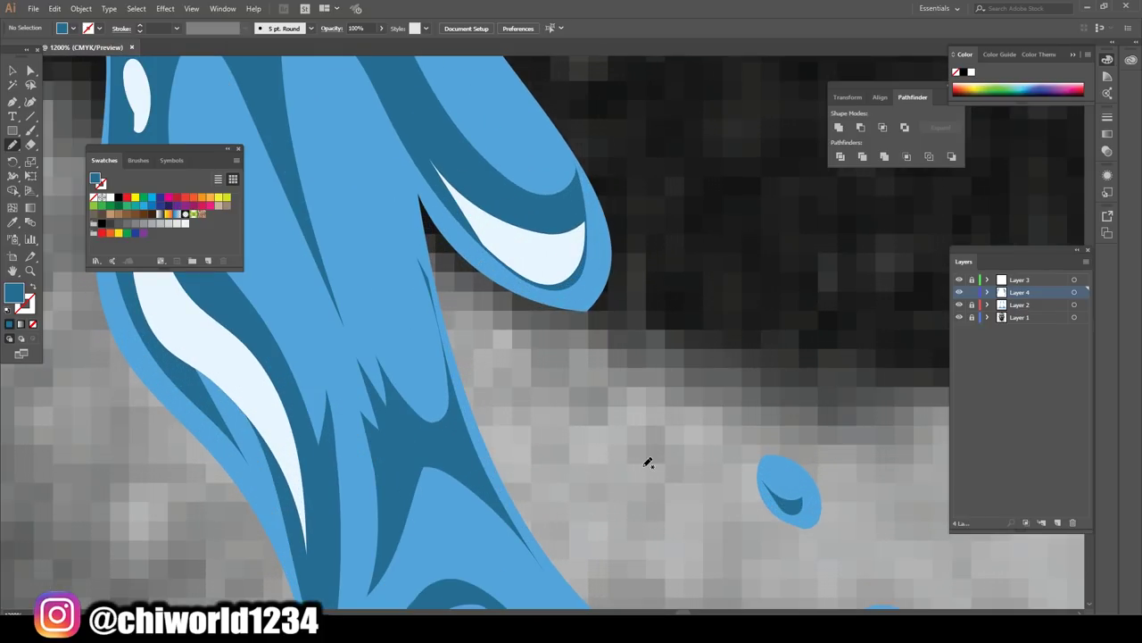
pyautogui.scroll(1, 554, 357)
pyautogui.moveTo(484, 292); pyautogui.dragTo(494, 246)
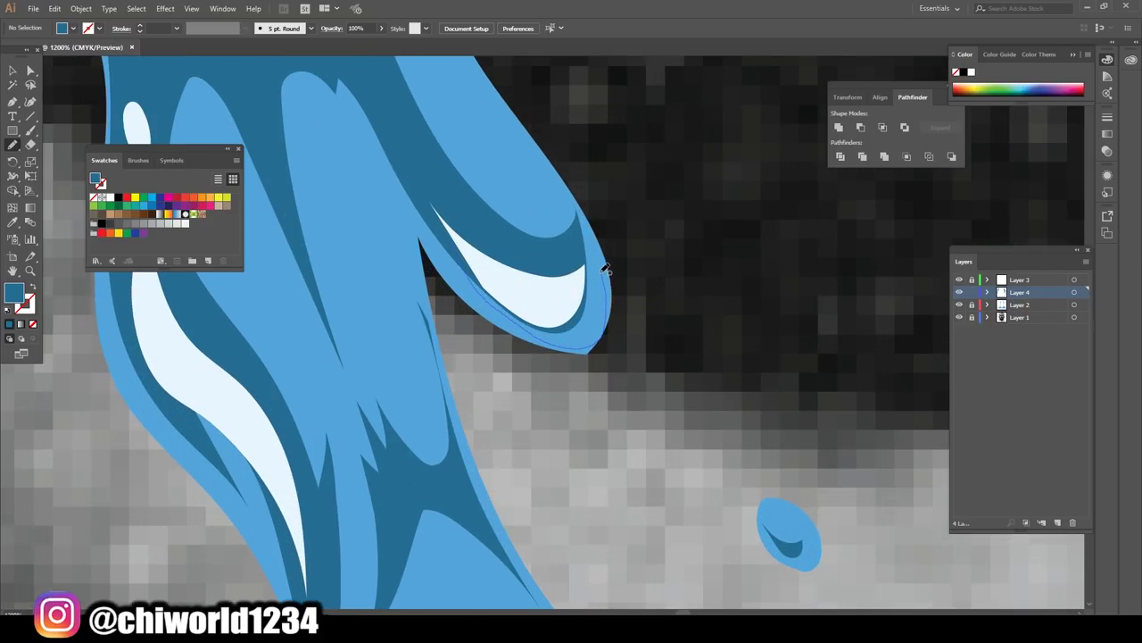
pyautogui.scroll(-3, 606, 506)
pyautogui.scroll(-2, 613, 505)
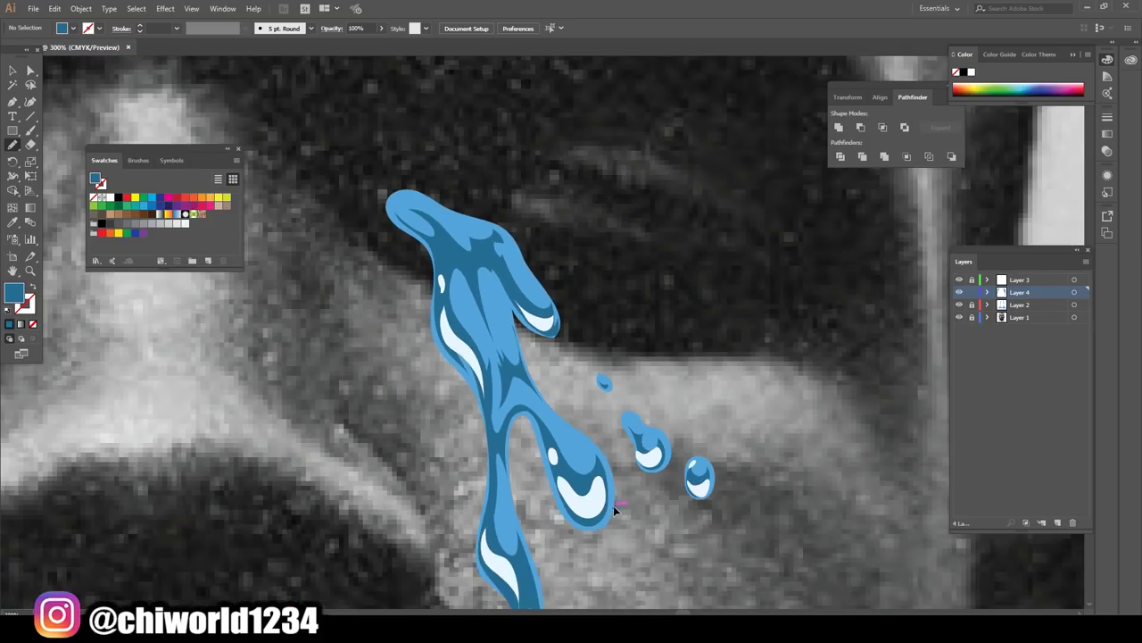
pyautogui.scroll(-2, 616, 505)
pyautogui.scroll(-1, 620, 503)
pyautogui.scroll(-3, 618, 490)
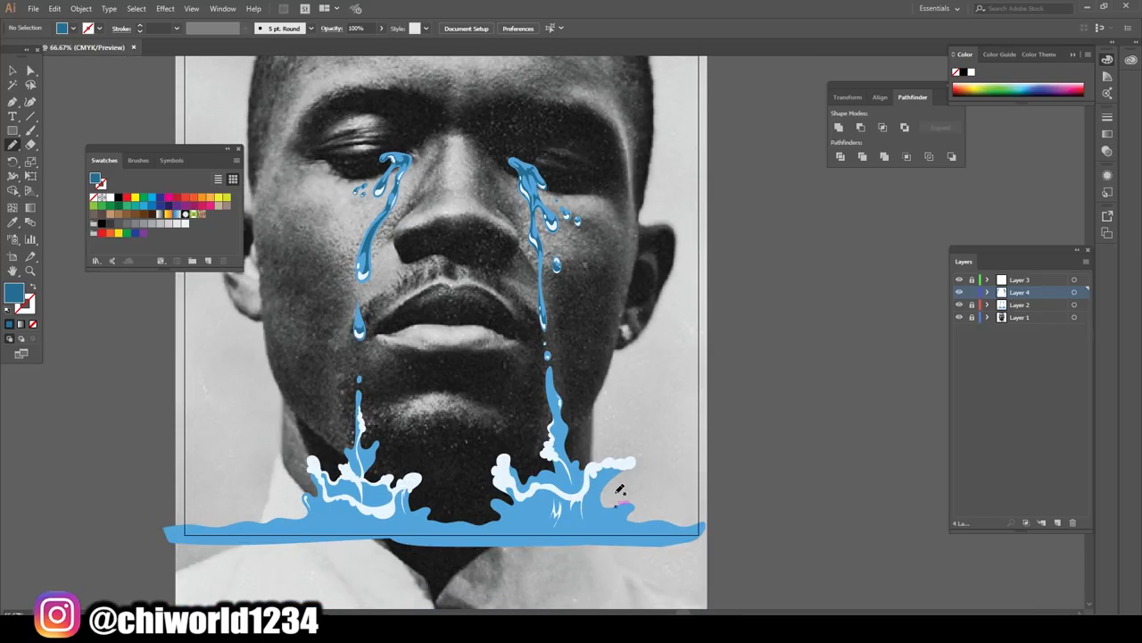
# - Draw a zigzag dark blue shading shape up the splash's rising water column
pyautogui.scroll(1, 619, 482)
pyautogui.scroll(1, 621, 489)
pyautogui.scroll(-1, 620, 489)
pyautogui.scroll(-2, 621, 489)
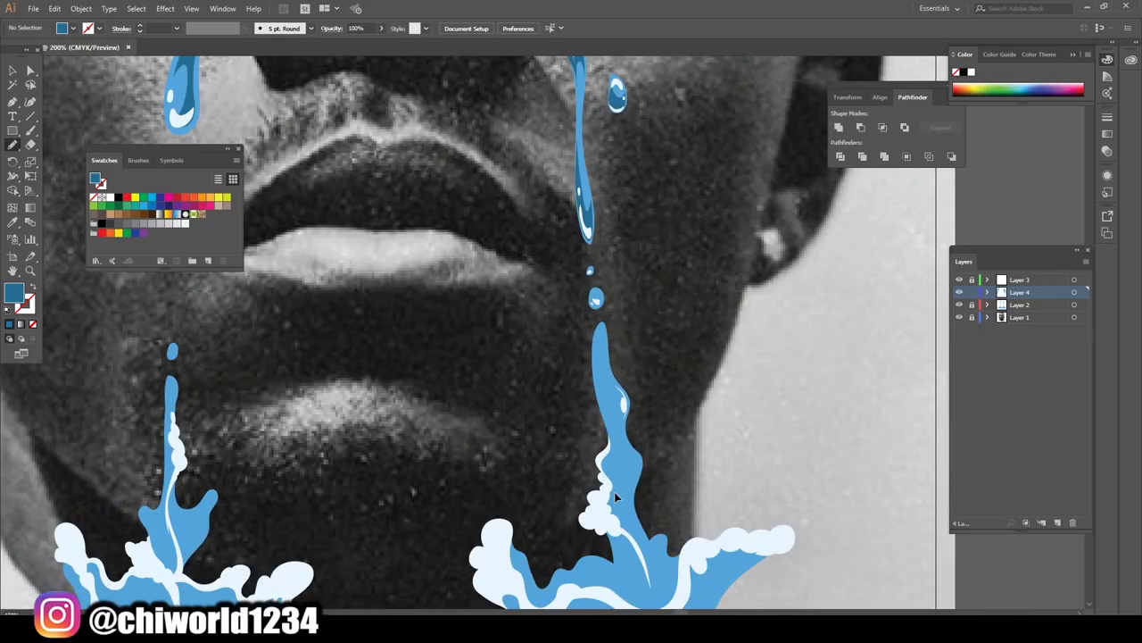
pyautogui.scroll(3, 620, 489)
pyautogui.scroll(2, 620, 489)
pyautogui.scroll(2, 621, 489)
pyautogui.scroll(1, 553, 383)
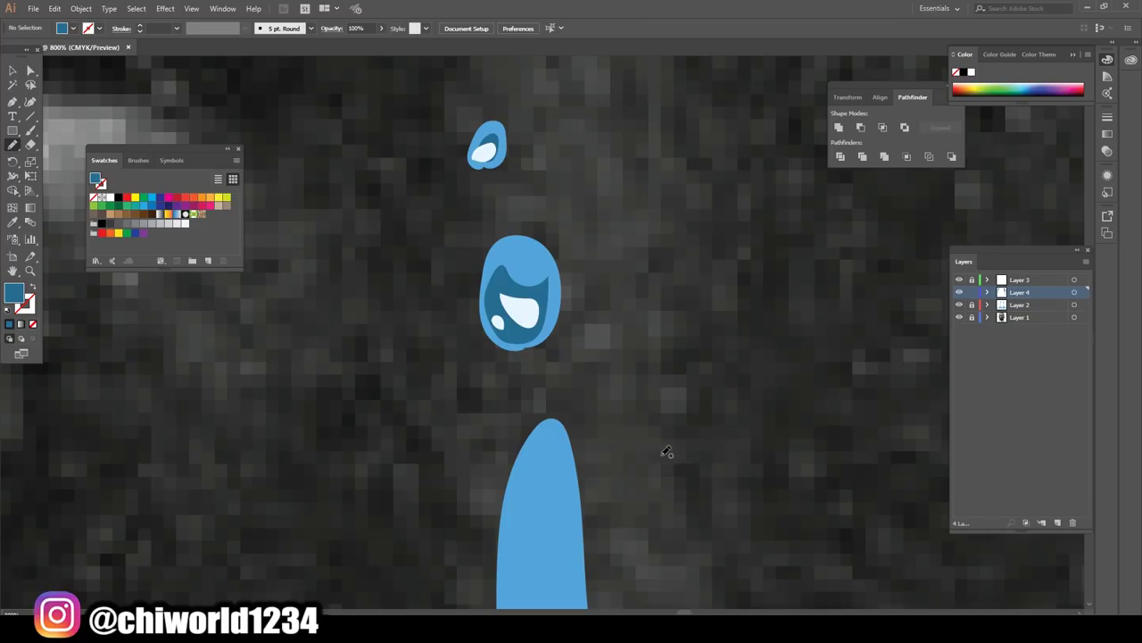
pyautogui.scroll(-3, 666, 453)
pyautogui.scroll(-2, 642, 442)
pyautogui.scroll(-1, 627, 438)
pyautogui.scroll(-1, 626, 437)
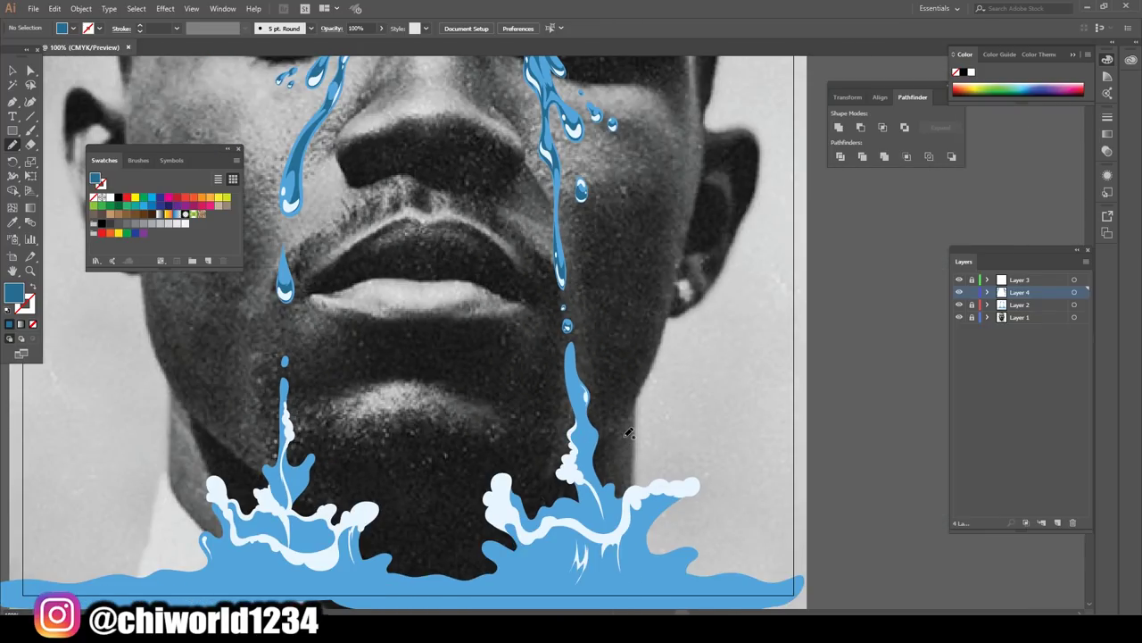
pyautogui.scroll(-1, 626, 439)
pyautogui.scroll(1, 625, 440)
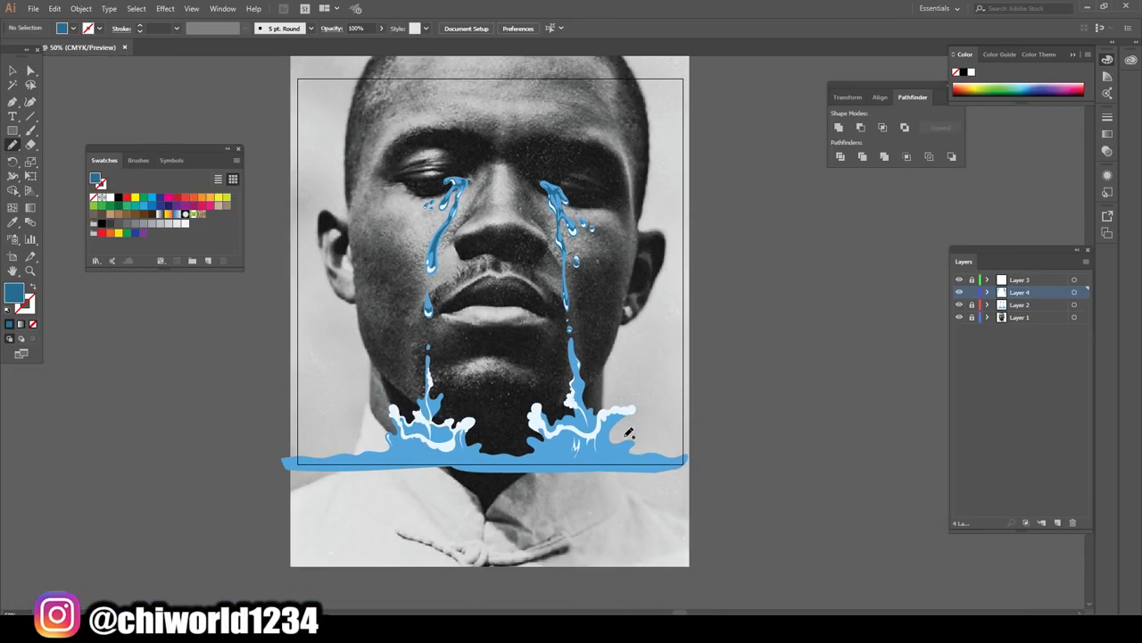
pyautogui.scroll(1, 625, 440)
pyautogui.scroll(1, 625, 440)
pyautogui.scroll(1, 625, 440)
pyautogui.scroll(1, 626, 437)
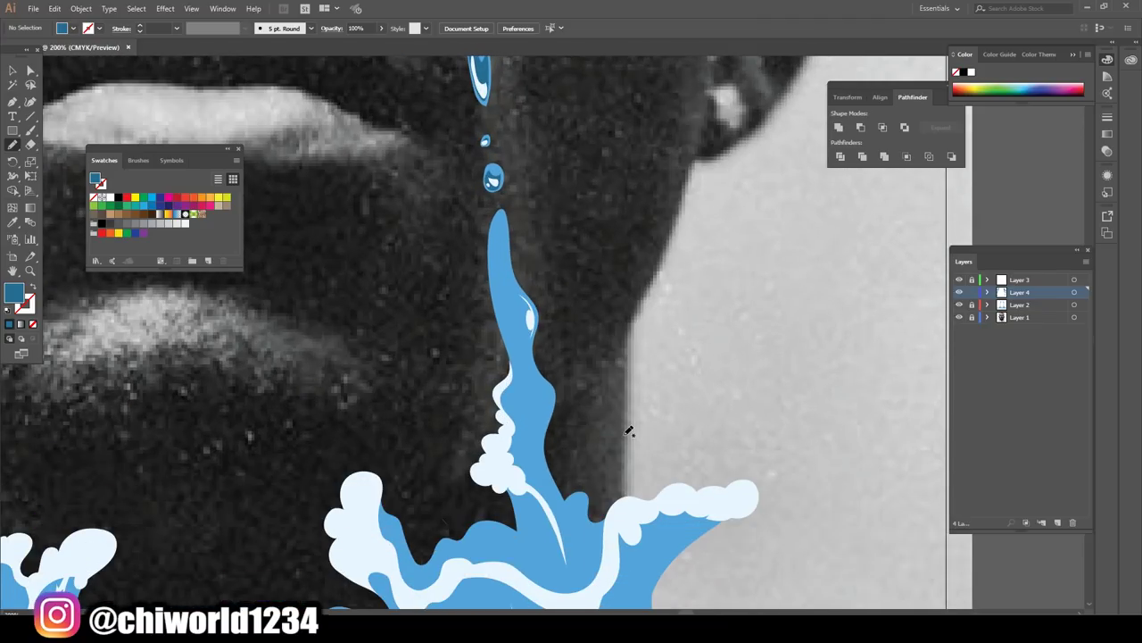
pyautogui.scroll(1, 628, 435)
pyautogui.scroll(1, 629, 432)
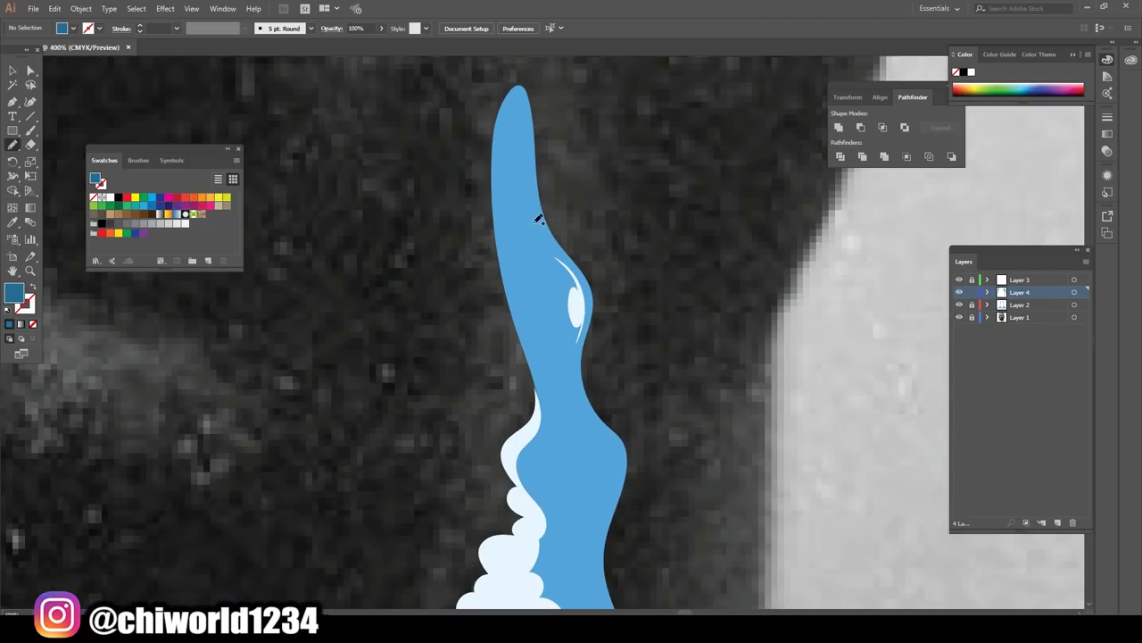
pyautogui.moveTo(534, 180); pyautogui.dragTo(523, 255)
pyautogui.moveTo(556, 409); pyautogui.dragTo(578, 475)
pyautogui.moveTo(598, 567)
pyautogui.mouseDown()
pyautogui.moveTo(612, 471)
pyautogui.moveTo(586, 434)
pyautogui.moveTo(586, 395)
pyautogui.moveTo(538, 275)
pyautogui.moveTo(531, 159)
pyautogui.mouseUp()
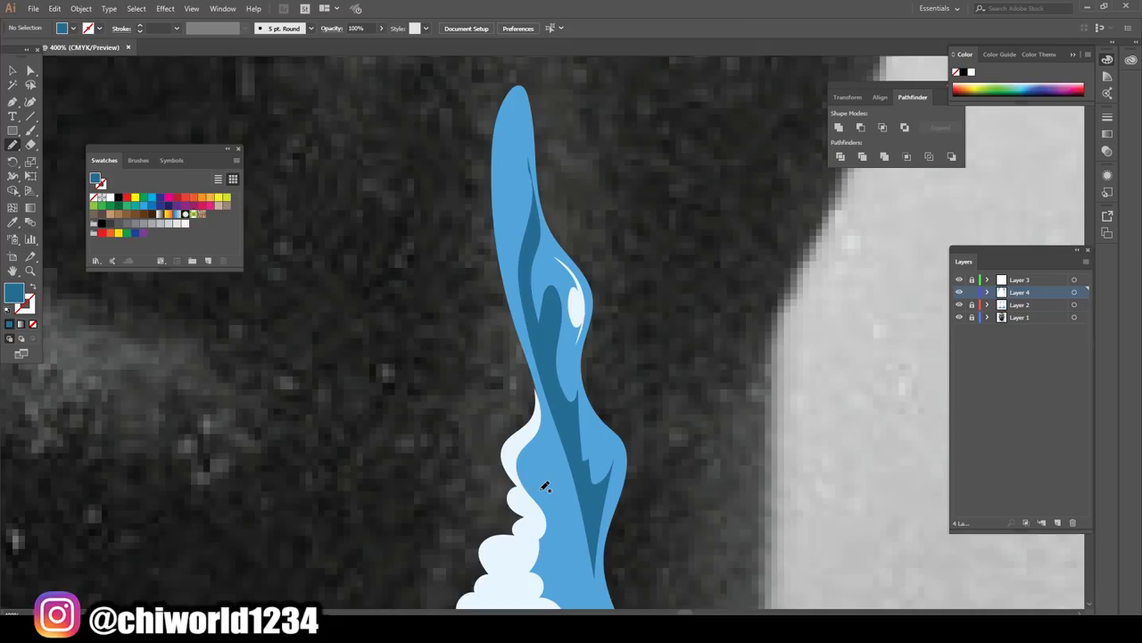
# - Trace darker blue shading along the water column's right edge
pyautogui.scroll(-3, 658, 429)
pyautogui.scroll(-1, 659, 430)
pyautogui.scroll(2, 659, 430)
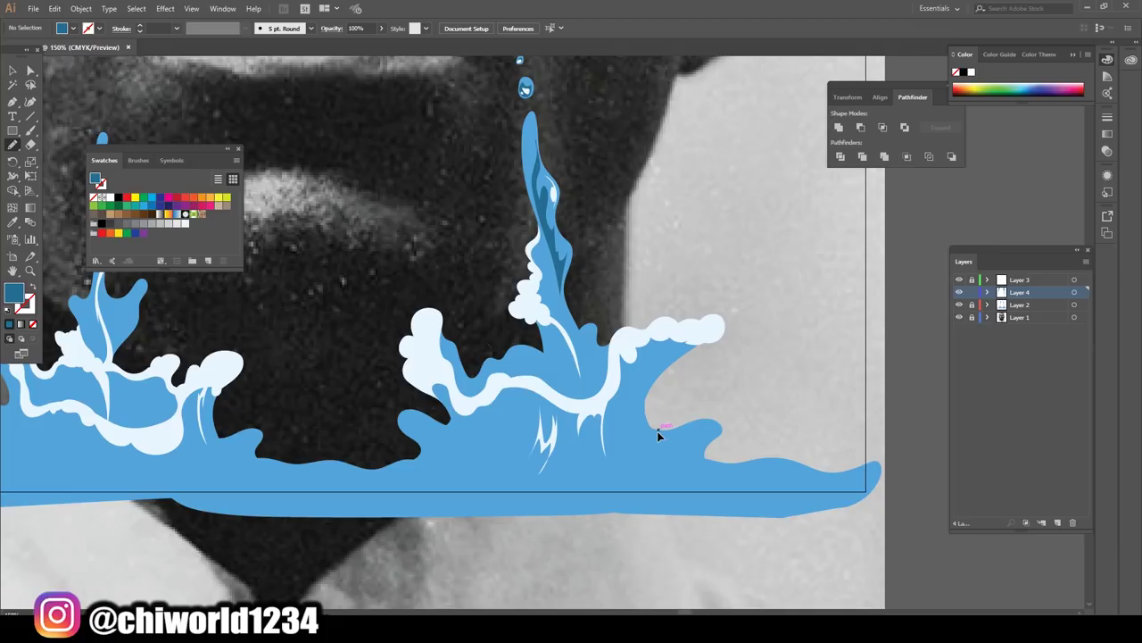
pyautogui.scroll(1, 660, 429)
pyautogui.scroll(3, 660, 430)
pyautogui.scroll(1, 658, 425)
pyautogui.scroll(1, 658, 434)
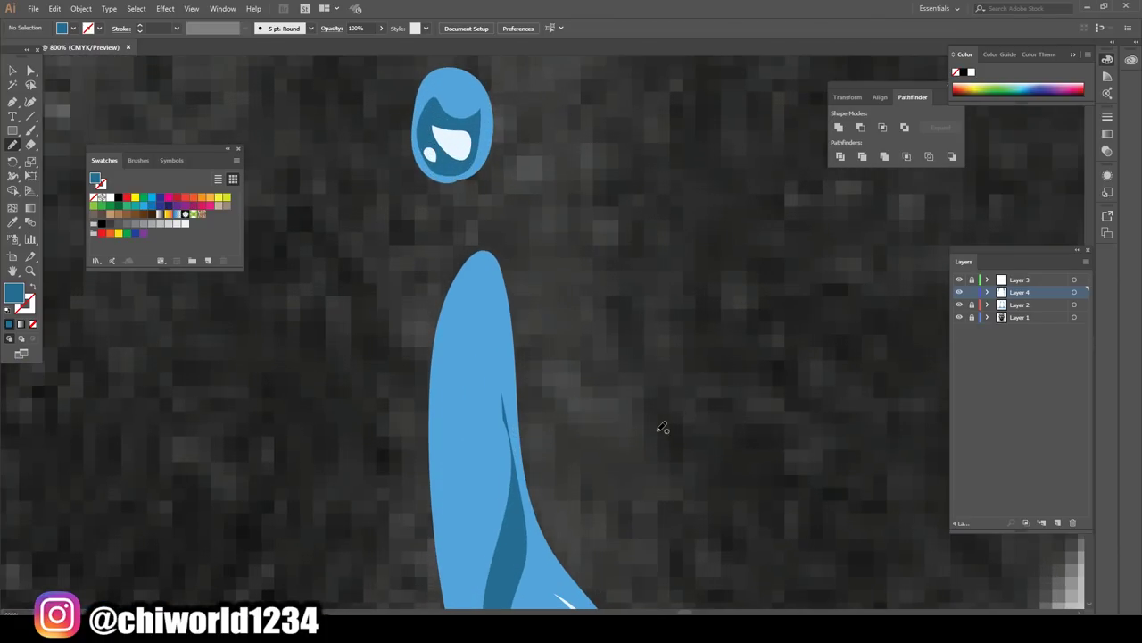
pyautogui.scroll(1, 658, 425)
pyautogui.moveTo(515, 441); pyautogui.dragTo(515, 442)
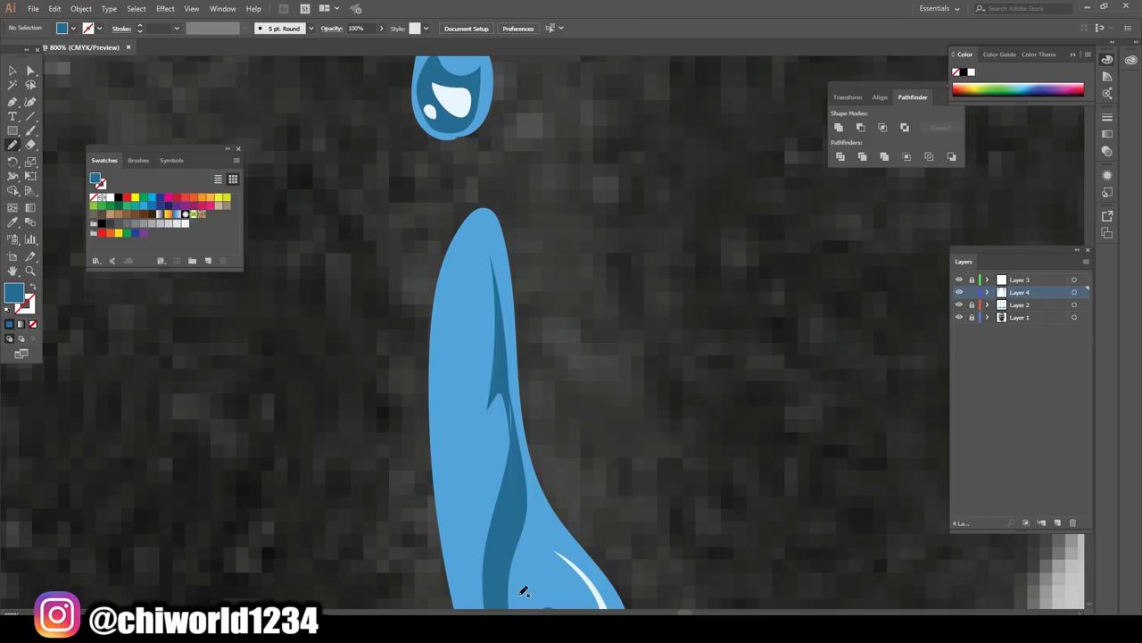
pyautogui.moveTo(516, 483); pyautogui.dragTo(505, 314)
pyautogui.moveTo(502, 366); pyautogui.dragTo(514, 568)
pyautogui.hotkey('ctrl', '1')
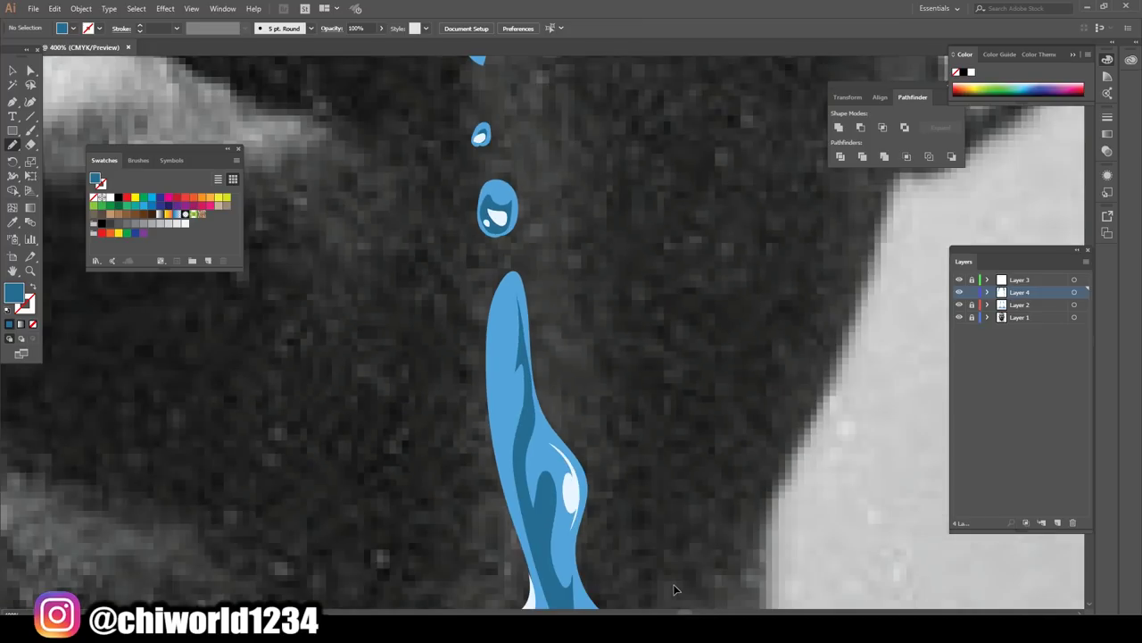
pyautogui.hotkey('ctrl', '+')
pyautogui.hotkey('ctrl', '+')
pyautogui.hotkey('ctrl', '+')
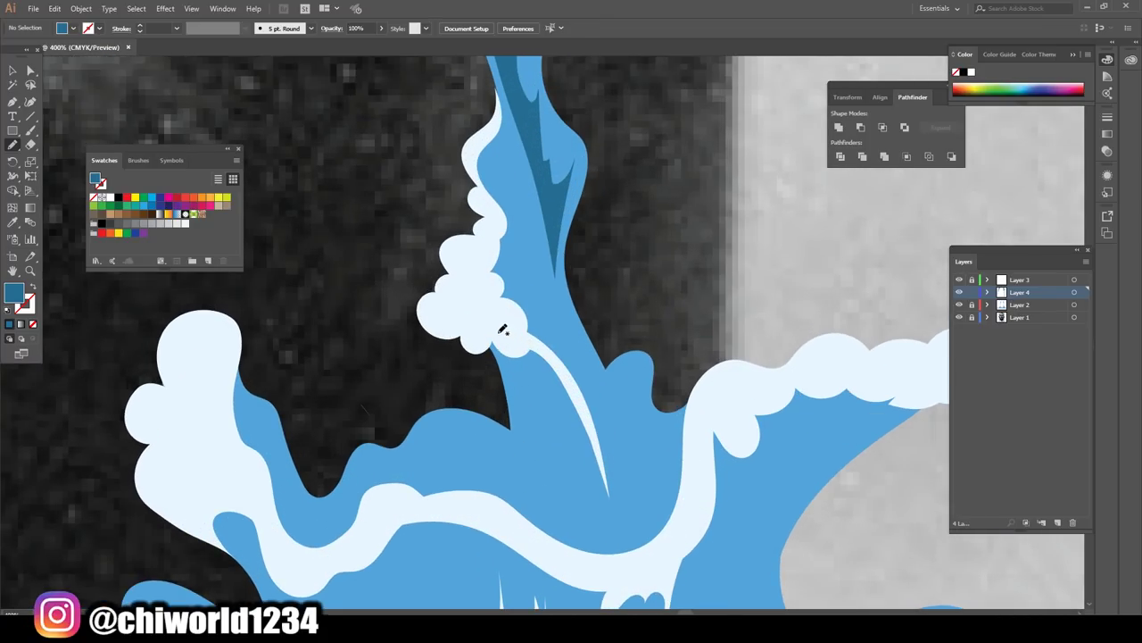
# - Draw a zigzag dark blue shading shape in the splash below the foam
pyautogui.moveTo(490, 324); pyautogui.dragTo(546, 405)
pyautogui.moveTo(611, 569)
pyautogui.mouseDown()
pyautogui.moveTo(632, 561)
pyautogui.moveTo(633, 509)
pyautogui.mouseUp()
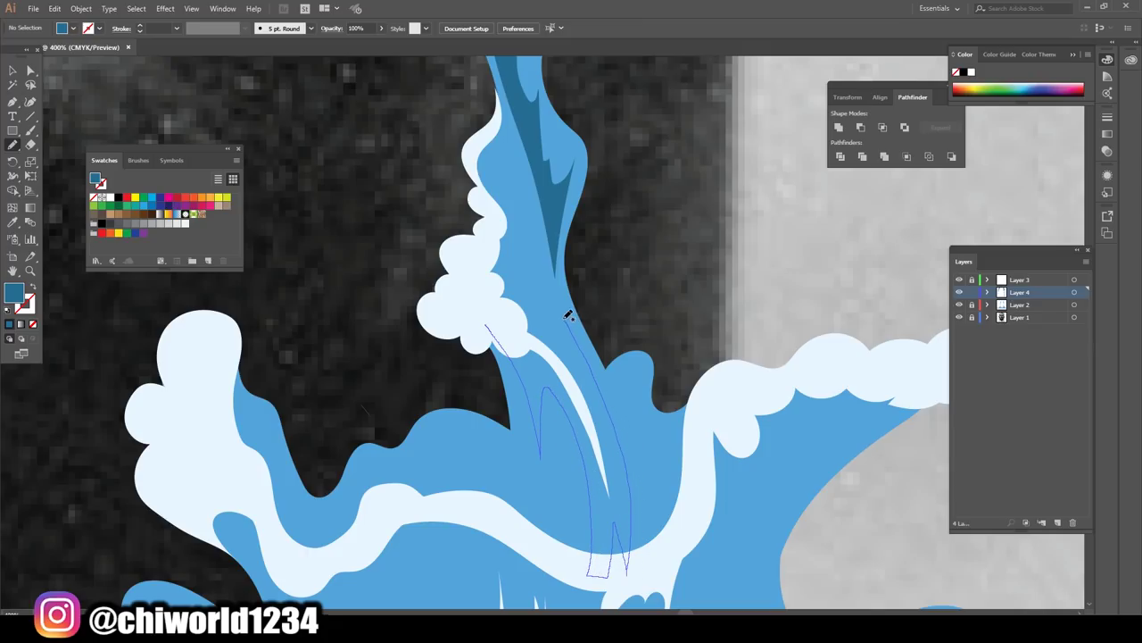
pyautogui.moveTo(562, 312)
pyautogui.mouseDown()
pyautogui.moveTo(553, 347)
pyautogui.moveTo(496, 336)
pyautogui.mouseUp()
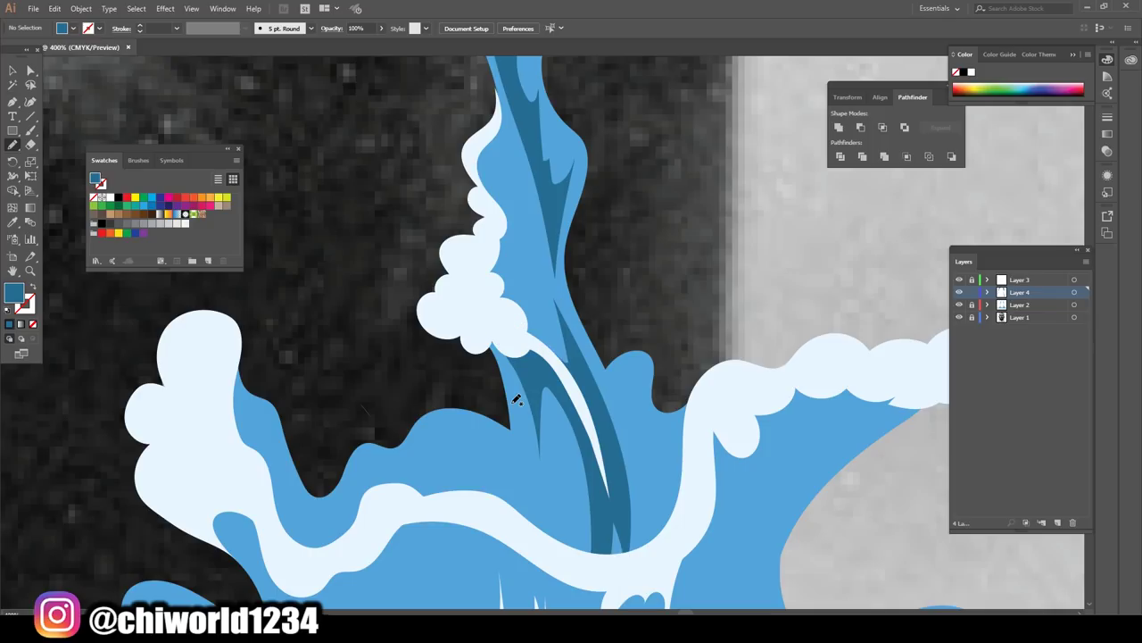
pyautogui.hotkey('ctrl', '-')
pyautogui.hotkey('ctrl', '-')
pyautogui.hotkey('ctrl', '-')
pyautogui.hotkey('ctrl', '-')
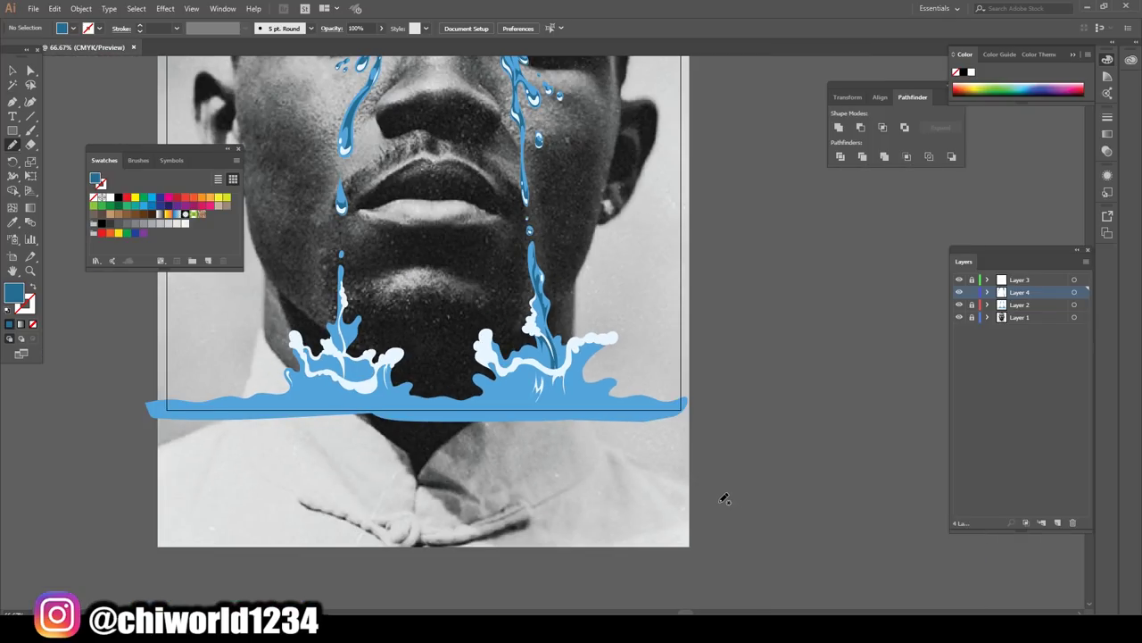
# - Add a thin curved dark blue shading shape running up the splash
pyautogui.scroll(1, 719, 500)
pyautogui.hotkey('ctrl', '+')
pyautogui.hotkey('ctrl', '+')
pyautogui.hotkey('ctrl', '+')
pyautogui.hotkey('ctrl', '+')
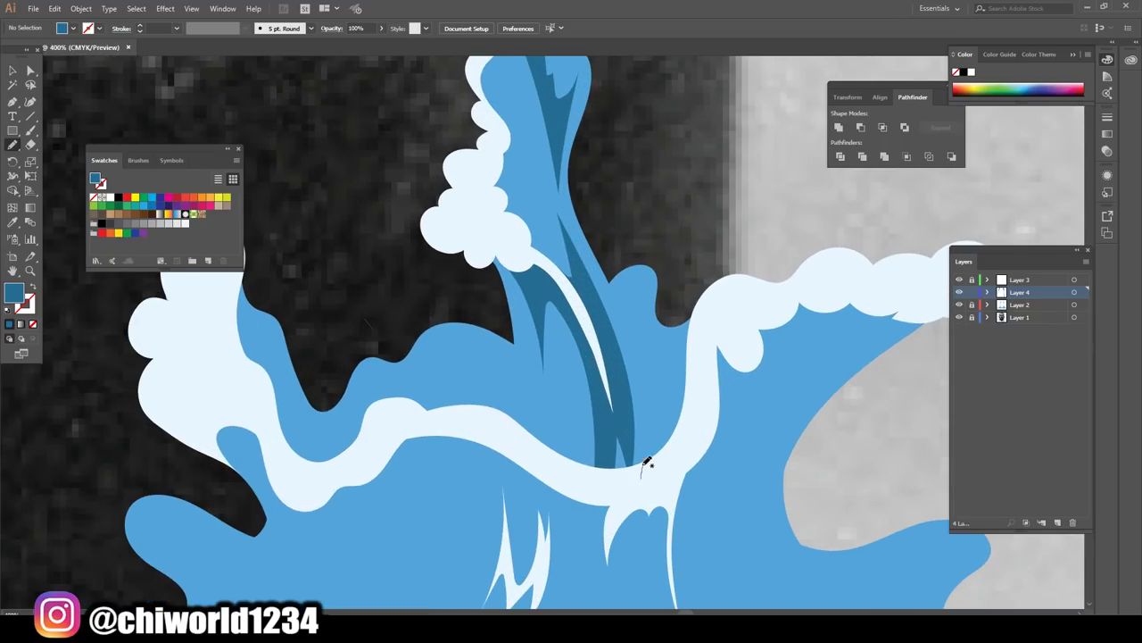
pyautogui.moveTo(643, 465); pyautogui.dragTo(624, 368)
pyautogui.moveTo(697, 354)
pyautogui.mouseDown()
pyautogui.moveTo(613, 465)
pyautogui.moveTo(530, 373)
pyautogui.mouseUp()
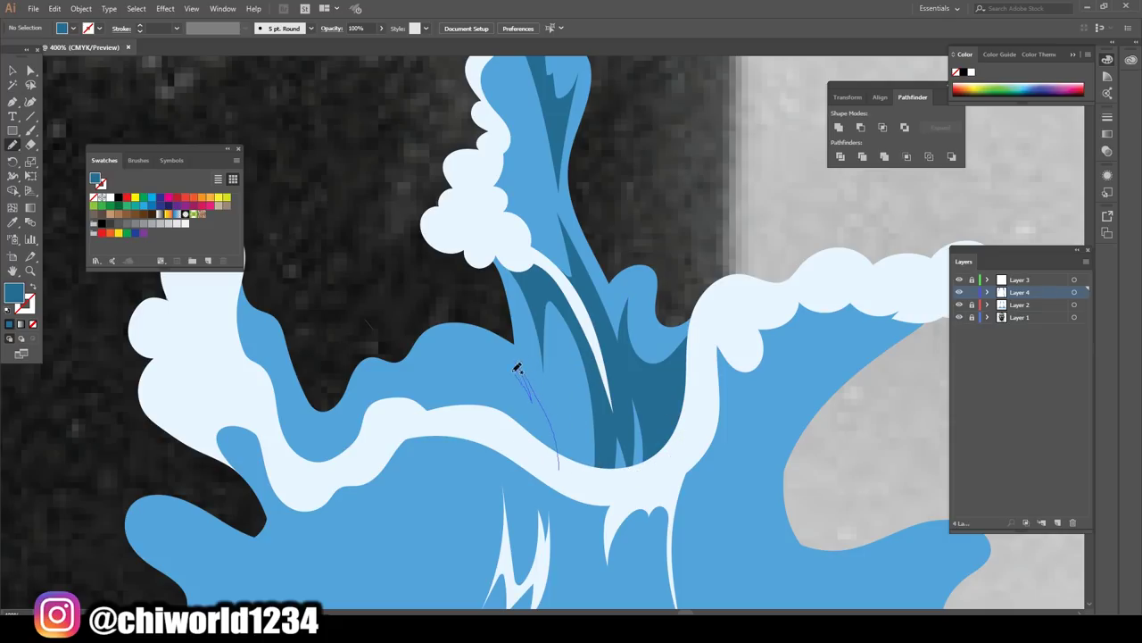